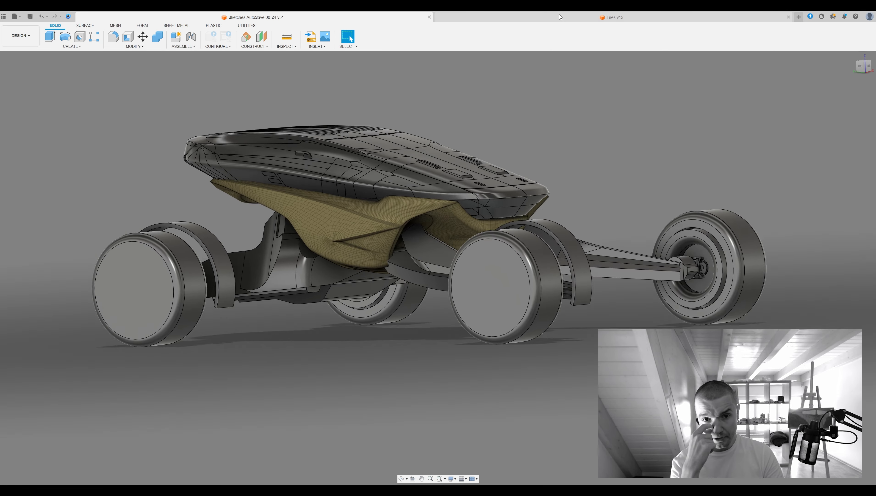
Switch to the Tires design and fillet an edge of the tyre body
left_click(560, 17)
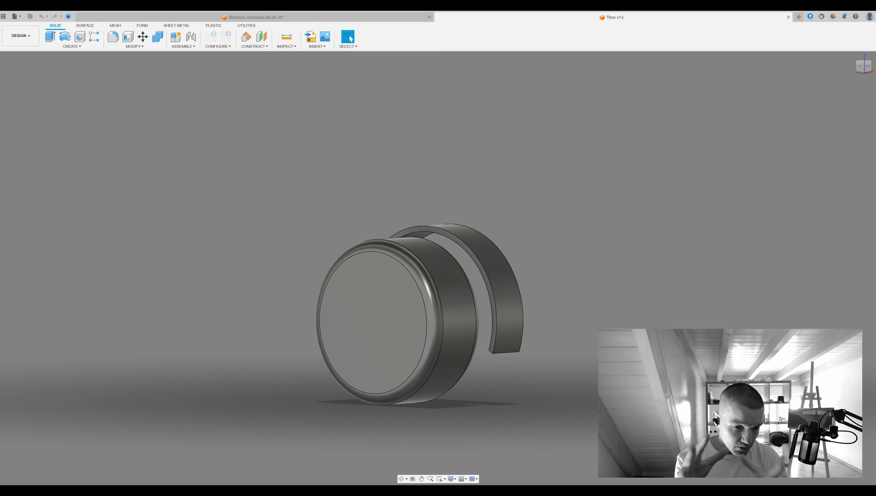
left_click(399, 364)
key("Return")
middle_click_drag(369, 247, 579, 171, "shift")
middle_click_drag(605, 197, 419, 315, "shift")
left_click(419, 315)
key("f")
middle_click_drag(53, 214, 432, 365, "shift")
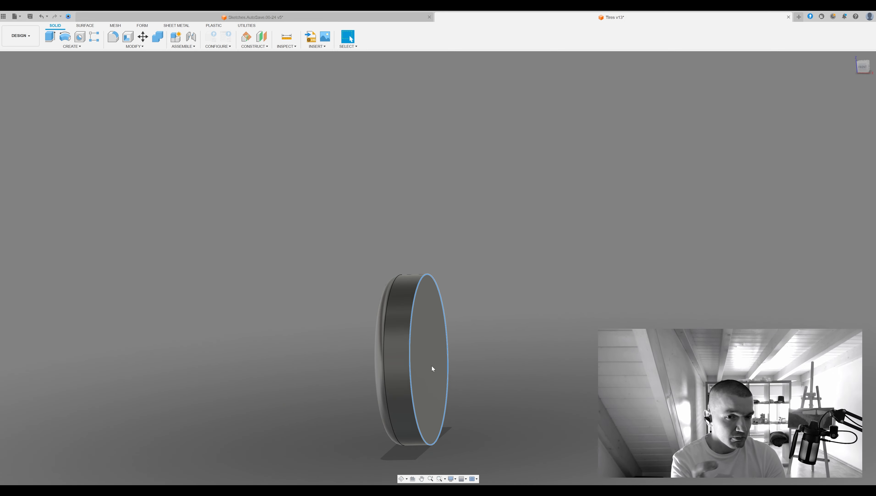
middle_click_drag(485, 264, 416, 278, "shift")
scroll(403, 285, "up", 5)
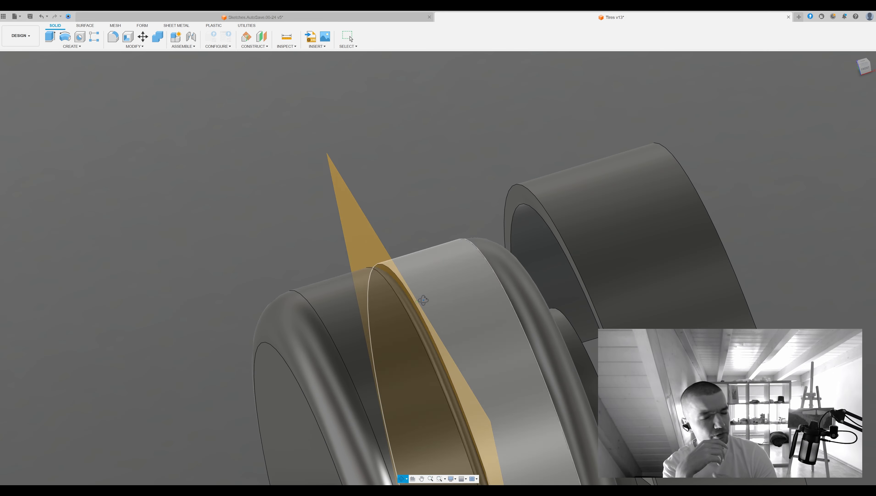
scroll(808, 216, "down", 10)
middle_click_drag(808, 216, 339, 356, "shift")
left_click(298, 329)
key("Escape")
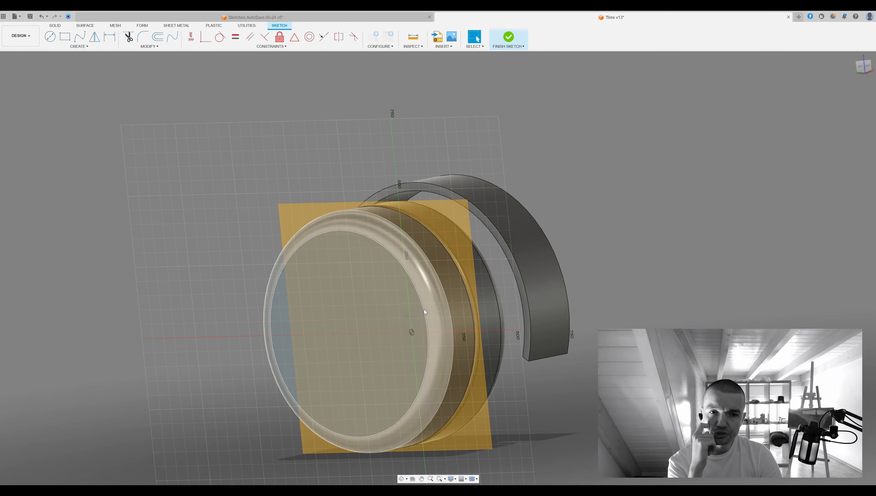
key("ctrl+z")
left_click(85, 26)
left_click(143, 25)
left_click(54, 27)
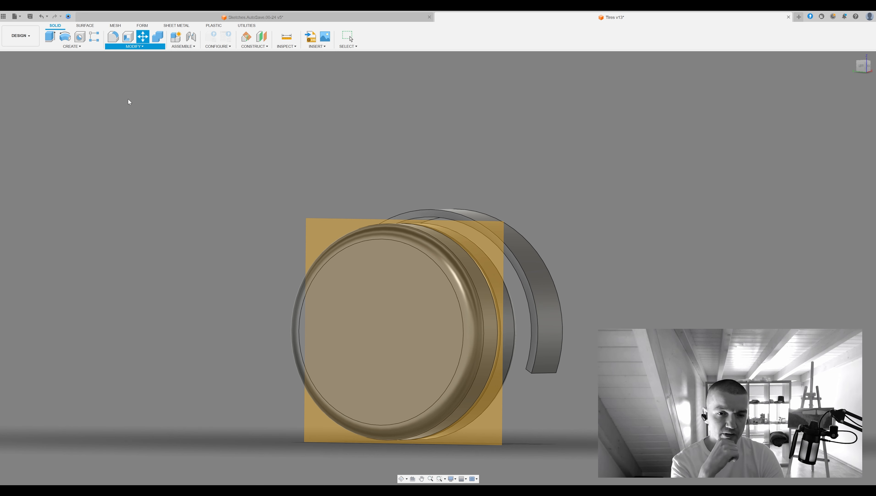
Offset the circular edge of the tyre's flat outer face inward and cut the inner circle as a recess
scroll(136, 89, "up", 5)
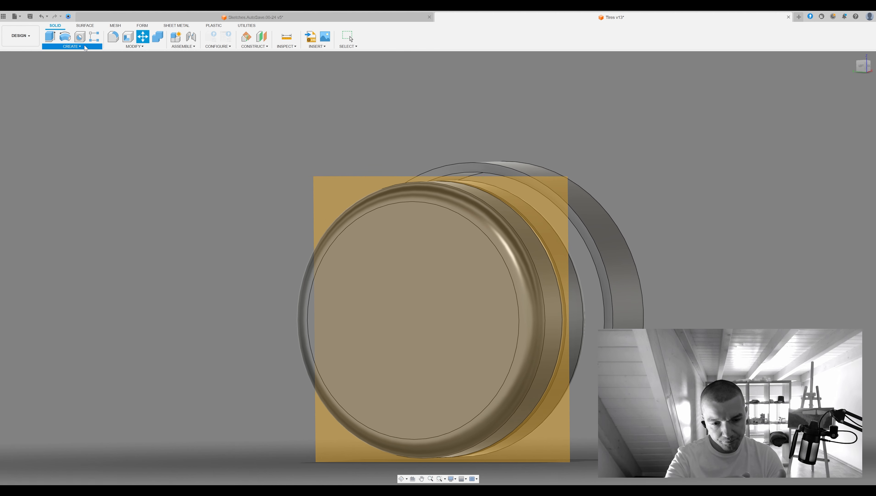
left_click(416, 314)
left_click(484, 230)
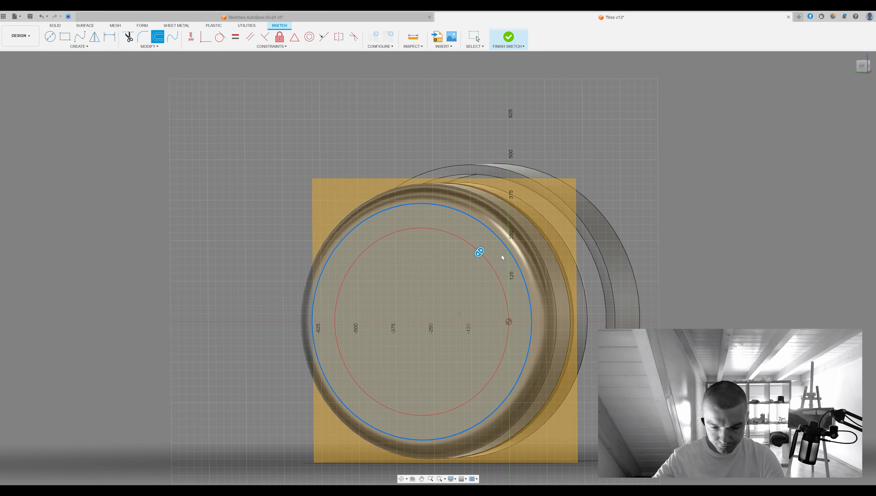
key("e")
key("Return")
scroll(555, 285, "down", 3)
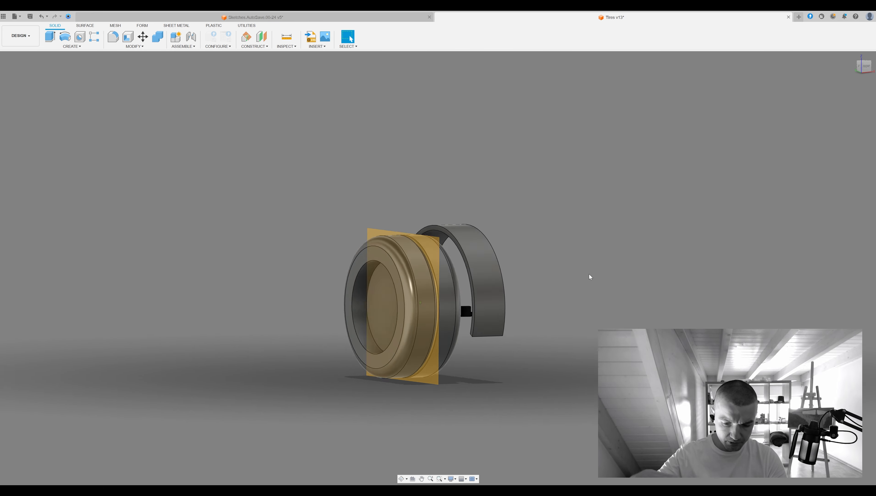
Fillet the rim edge of the recess in the tyre's outer face
middle_click_drag(589, 274, 484, 304, "shift")
scroll(484, 305, "up", 4)
key("f")
left_click(484, 305)
Extrude the circular recess floor outward about 93 mm as a hub and give its outer edge a wide chamfer
key("e")
left_click(451, 280)
middle_click_drag(451, 280, 413, 286, "shift")
left_click_drag(412, 286, 383, 288)
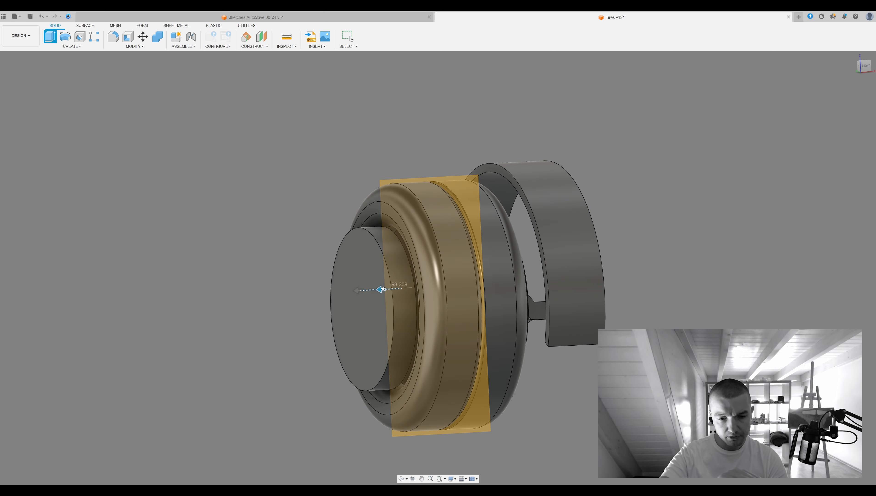
key("Return")
middle_click_drag(847, 243, 560, 310, "shift")
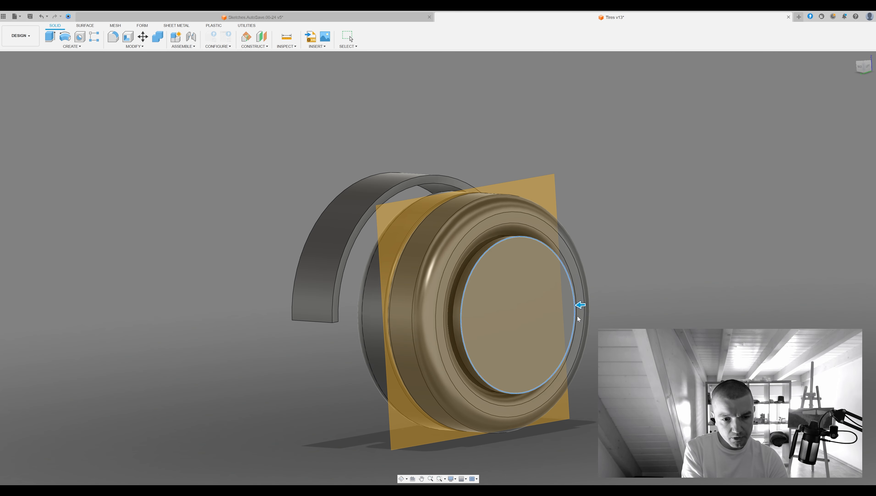
left_click_drag(576, 305, 565, 295)
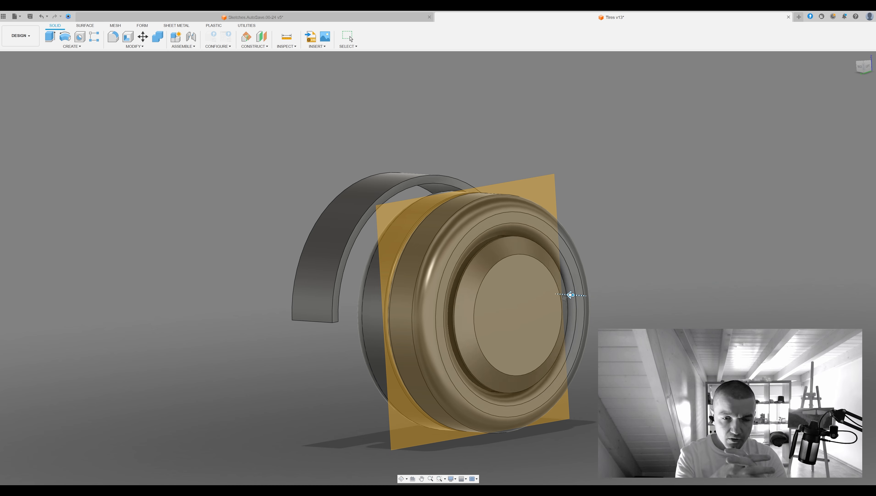
key("Return")
Offset a smaller concentric circle on the hub's front face and cut it inward as a tapered central recess
middle_click_drag(565, 297, 472, 303, "shift")
left_click(474, 319)
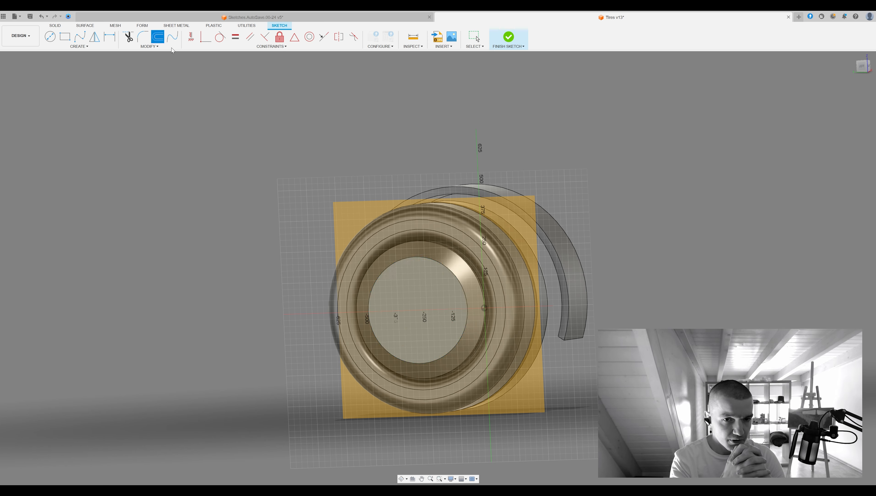
key("e")
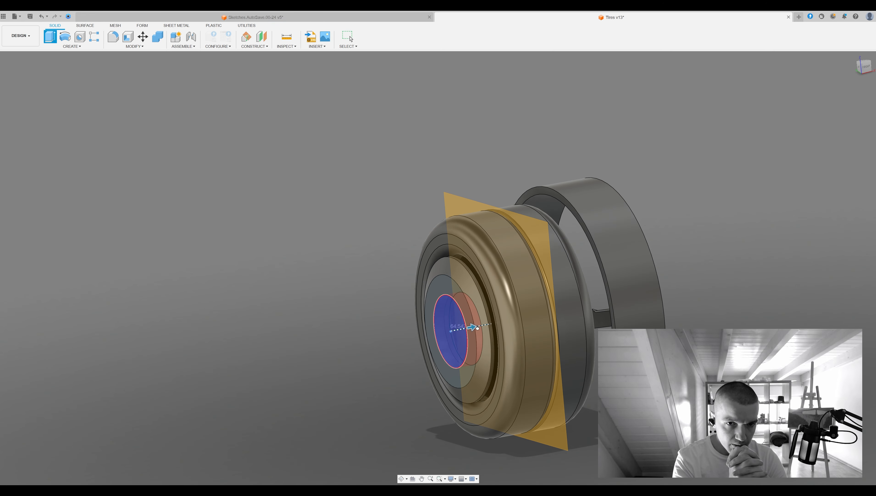
scroll(710, 271, "up", 3)
middle_click_drag(710, 270, 528, 364, "shift")
scroll(515, 365, "up", 3)
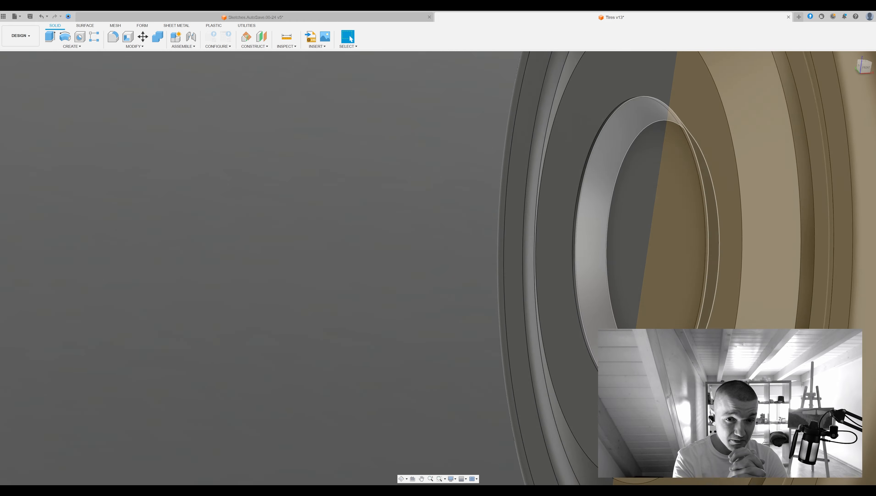
scroll(571, 284, "down", 5)
middle_click_drag(571, 284, 469, 283, "shift")
scroll(664, 265, "down", 3)
key("e")
left_click(470, 282)
middle_click_drag(838, 200, 591, 117, "shift")
scroll(538, 142, "up", 5)
scroll(537, 145, "down", 5)
middle_click_drag(538, 145, 565, 127, "shift")
scroll(565, 127, "up", 5)
key("Escape")
scroll(754, 143, "down", 8)
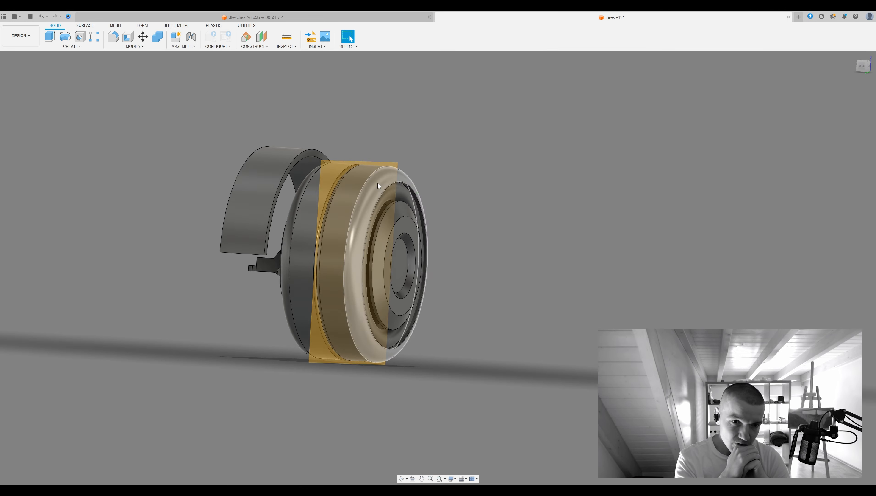
Fillet the inner edge of the tyre rim surrounding the hub
scroll(552, 143, "up", 8)
key("f")
left_click(513, 217)
middle_click_drag(513, 217, 515, 324, "shift")
scroll(601, 319, "down", 4)
key("Escape")
Extrude the circular face at the centre of the hub recess by about 18 mm
middle_click_drag(476, 304, 493, 287, "shift")
scroll(567, 222, "up", 3)
left_click(480, 291)
key("e")
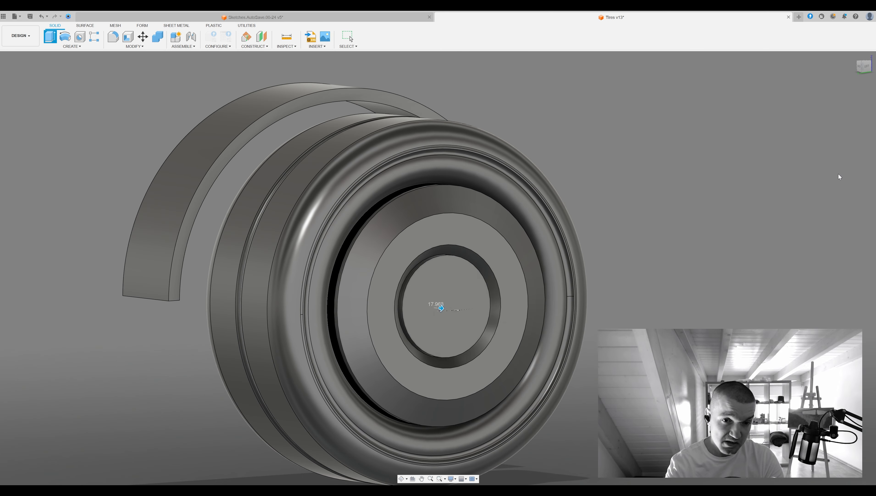
key("Return")
Shape the hub's central boss with Press Pull and fillet the circular edge around its centre
scroll(417, 272, "up", 5)
left_click(417, 273)
key("q")
left_click_drag(524, 210, 525, 232)
key("Return")
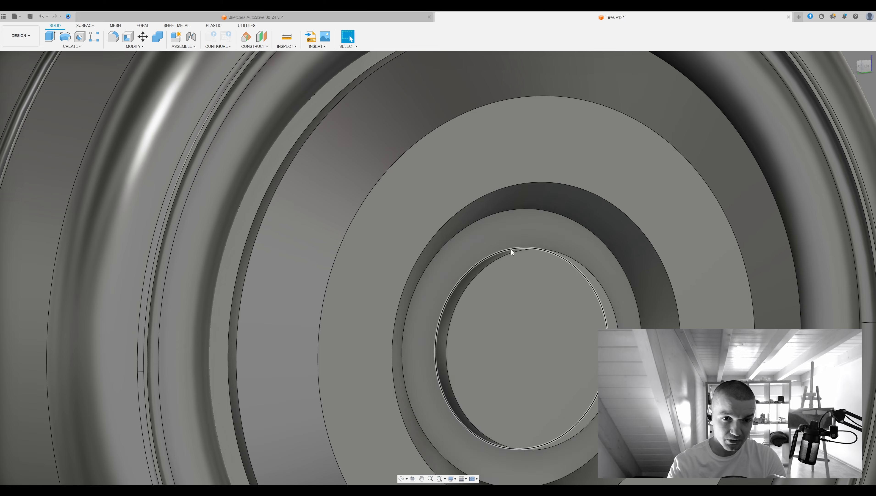
key("f")
left_click(519, 243)
key("Return")
Sketch a 10 mm high horizontal rectangle across the circular disc on the wheel's inner side
middle_click_drag(575, 259, 734, 206, "shift")
key("s")
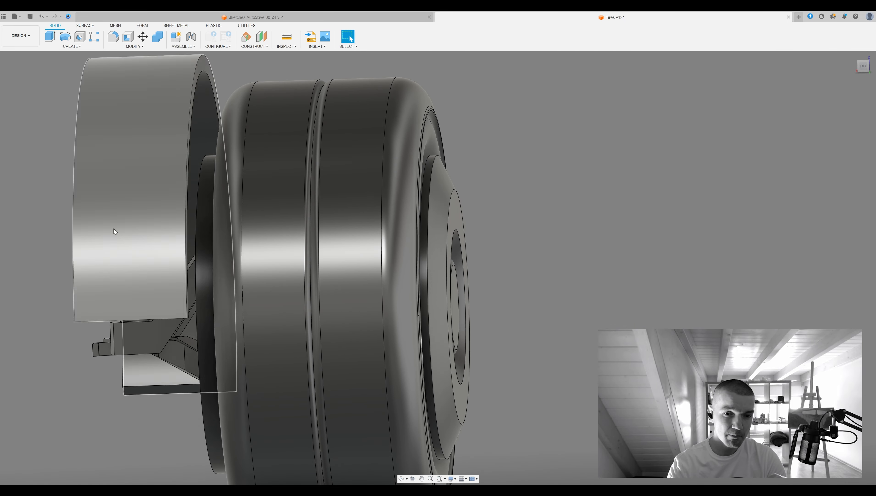
key("r")
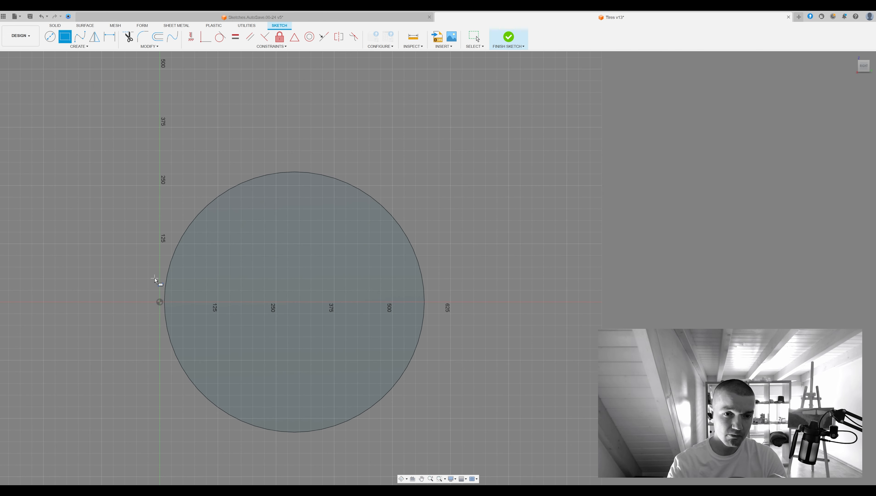
left_click(149, 273)
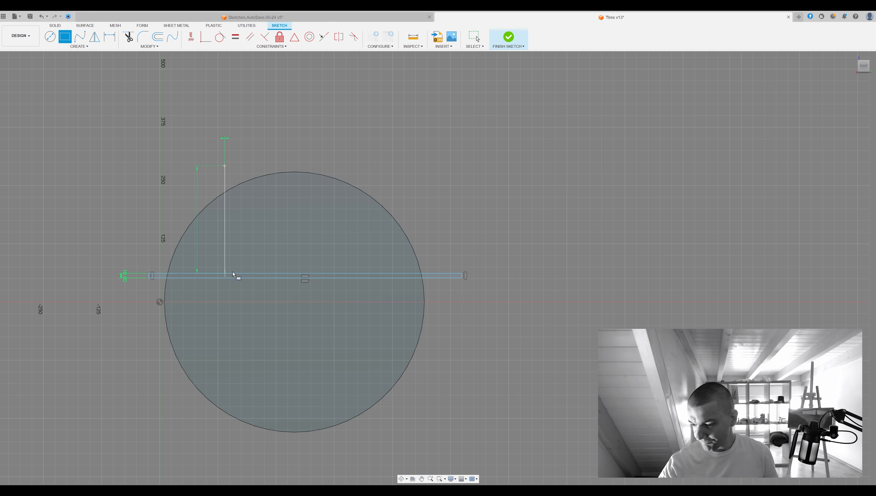
Draw a 10 mm wide vertical rectangle up from the horizontal strip and place two copies beside it
left_click(229, 245)
key("ctrl+c")
key("ctrl+v")
left_click(270, 233)
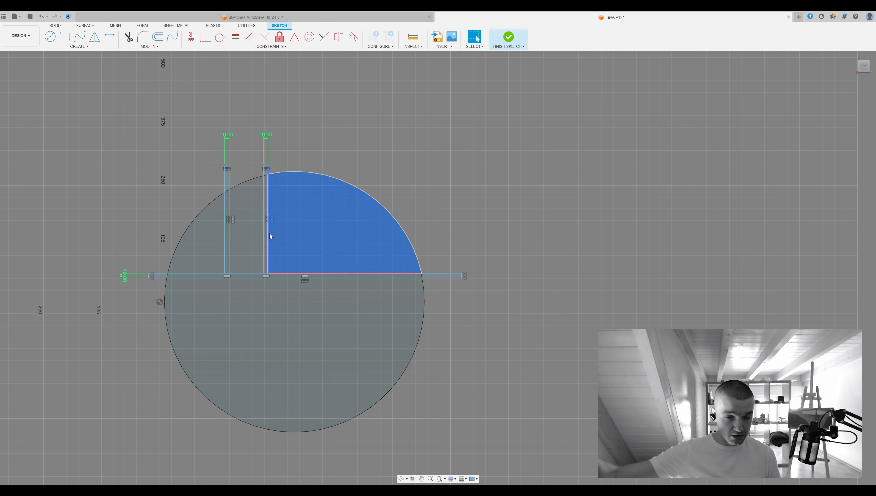
key("ctrl+v")
left_click_drag(268, 233, 351, 233)
Duplicate the horizontal strip and place the copy parallel just below the original
scroll(353, 269, "up", 3)
left_click(382, 278)
key("ctrl+c")
key("ctrl+v")
left_click_drag(286, 255, 286, 290)
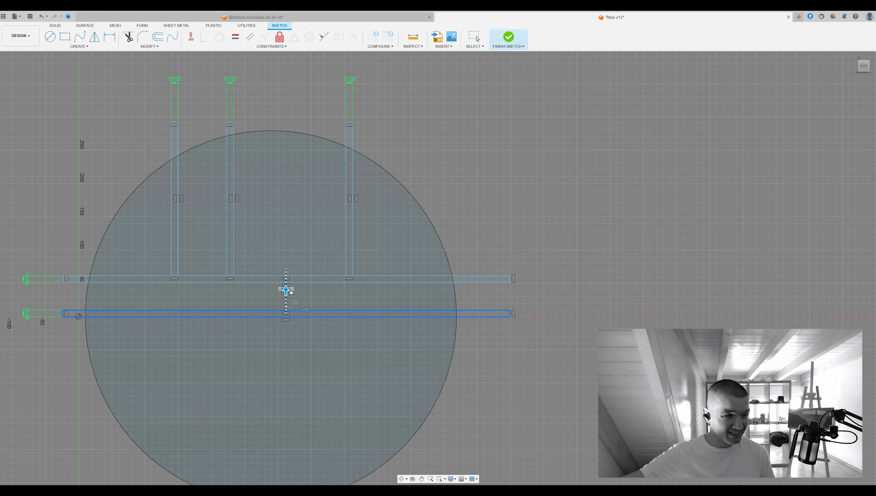
key("Return")
Extrude the two horizontal strips within the disc outline into raised ribs
left_click(242, 278)
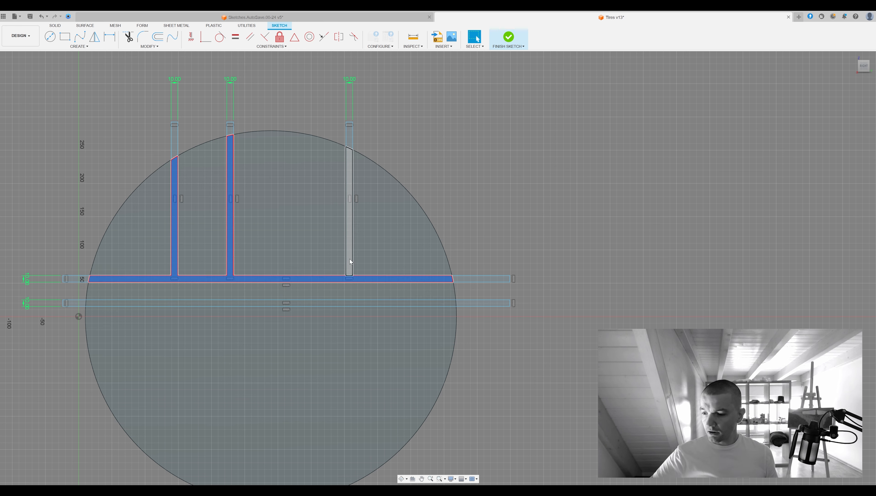
left_click(330, 303, "shift")
key("e")
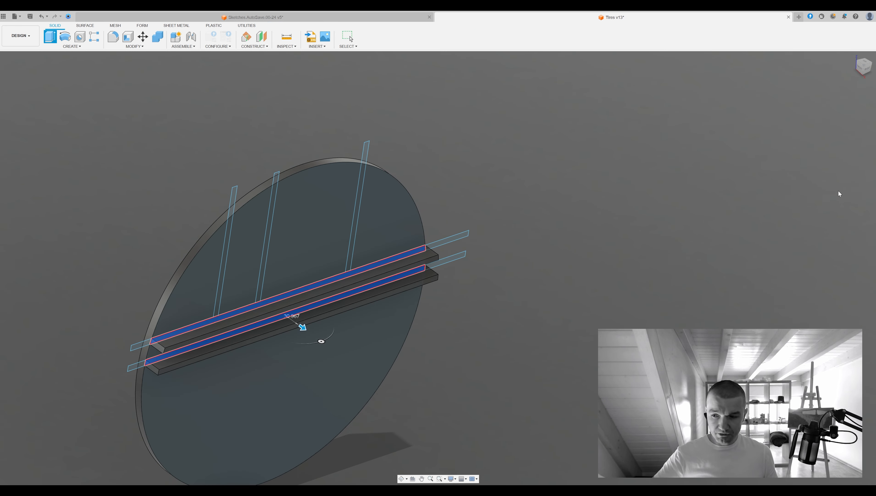
key("Return")
Extrude the three vertical strips within the disc outline into raised ribs
key("e")
scroll(256, 263, "up", 2)
left_click(226, 255)
left_click(284, 224)
left_click(411, 227)
key("Return")
middle_click_drag(432, 194, 639, 308, "shift")
scroll(639, 308, "up", 3)
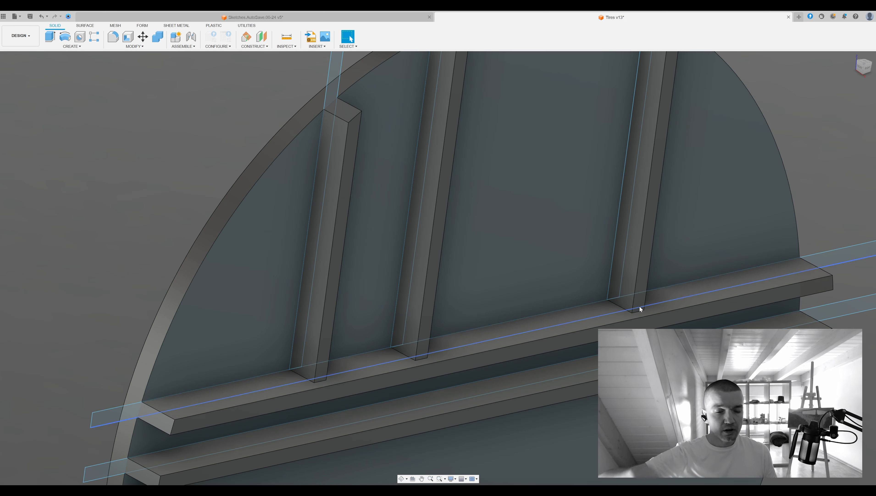
Mirror all the ribs across the horizontal plane through the disc's centre
left_click(863, 66)
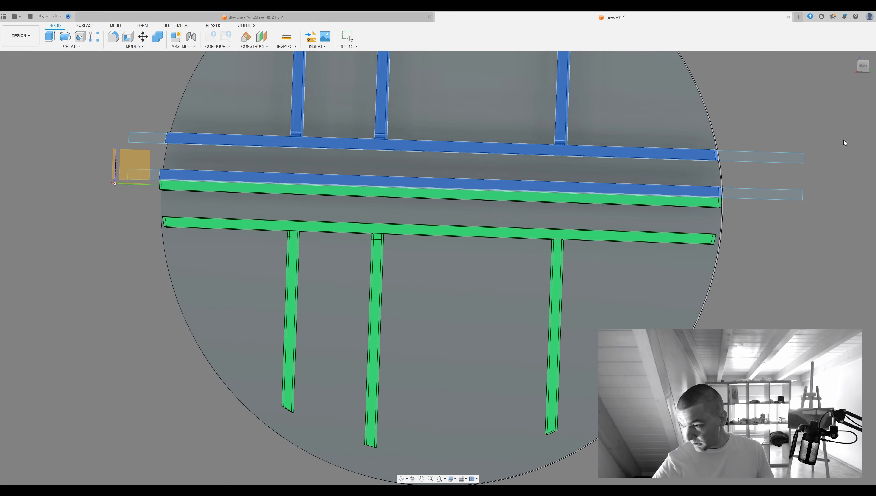
scroll(844, 142, "down", 3)
middle_click_drag(780, 132, 486, 229, "shift")
scroll(320, 239, "up", 5)
Extrude the top faces of the three short parallel ribs on one side of the disc by about 32 mm
key("e")
left_click(356, 224)
left_click(411, 313)
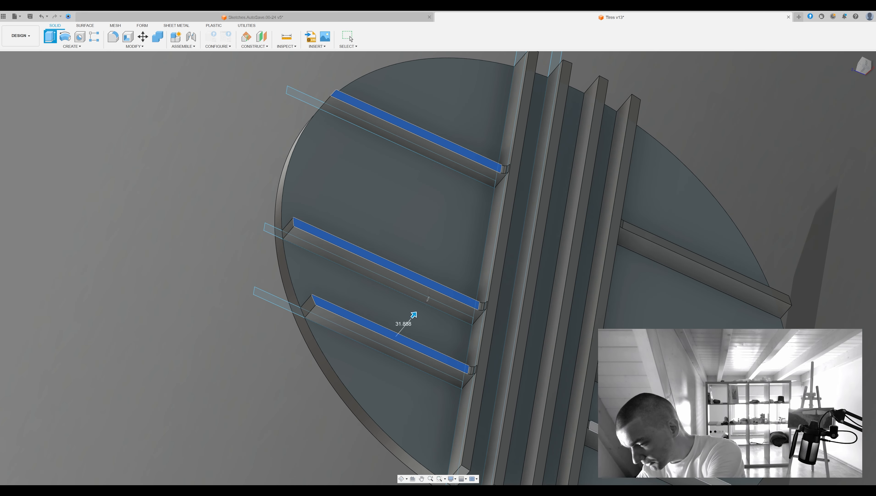
left_click(681, 213)
middle_click_drag(681, 213, 522, 233, "shift")
middle_click_drag(636, 226, 747, 248, "shift")
key("Escape")
scroll(747, 248, "down", 5)
Combine the protruding rib bodies on the disc
left_click(158, 36)
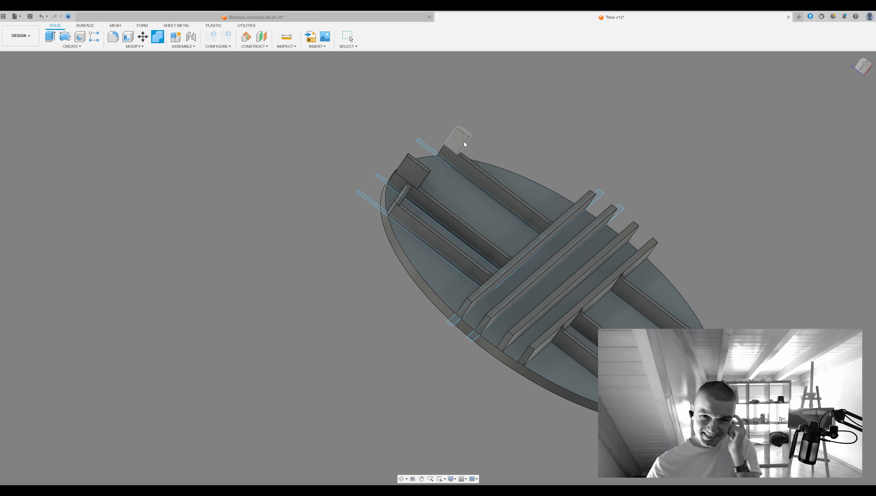
left_click(411, 171)
middle_click_drag(411, 171, 502, 252, "shift")
key("Escape")
Sketch a 20 mm circle on the hub's front plane near its upper edge and shift it slightly down
middle_click_drag(770, 222, 866, 89, "shift")
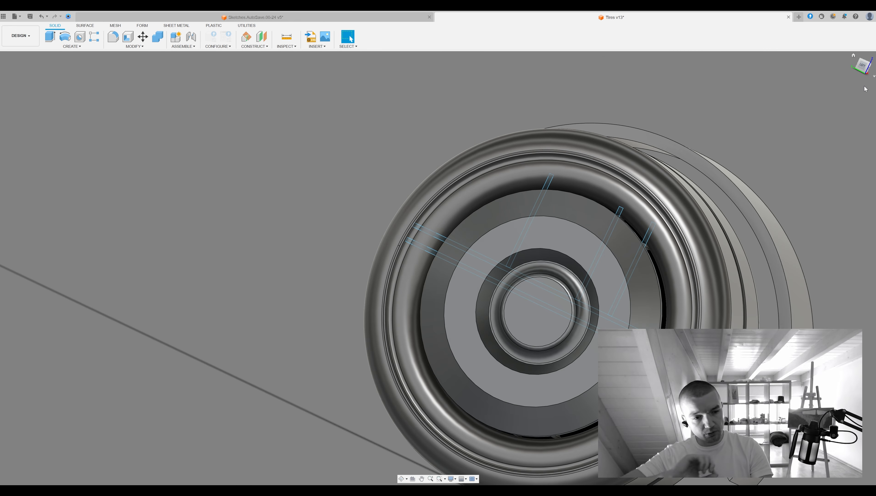
left_click(862, 66)
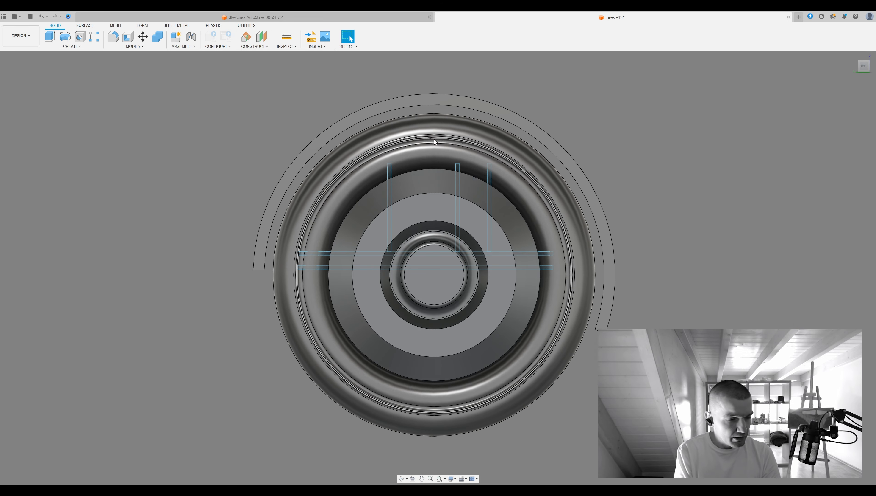
key("c")
left_click(399, 217)
scroll(337, 207, "up", 4)
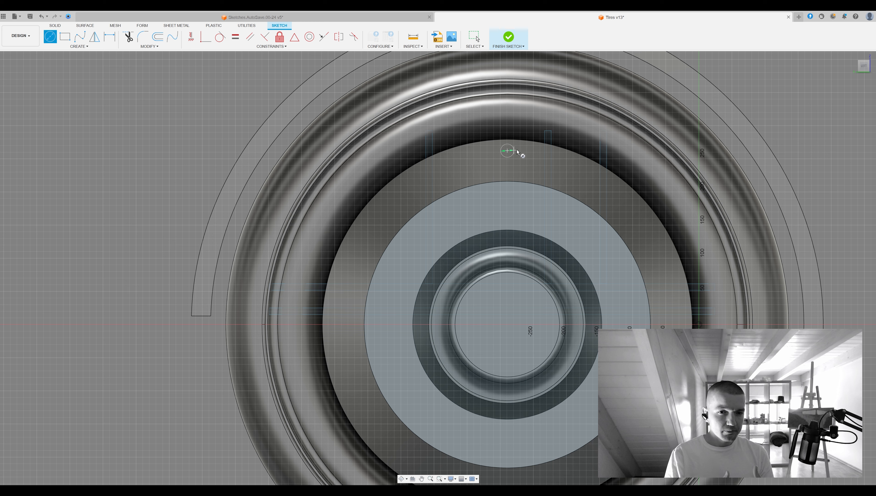
key("Escape")
left_click(508, 153)
key("m")
left_click_drag(508, 157, 507, 171)
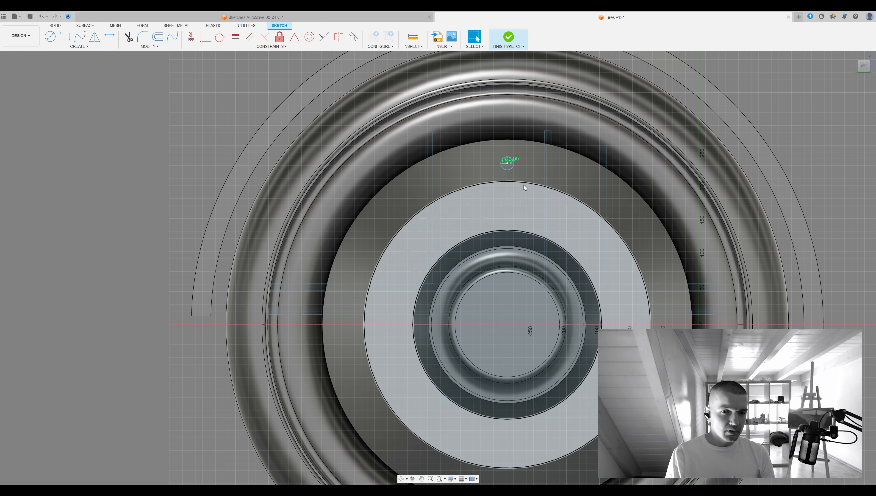
Copy the 20 mm circle into a triangular group of six, in rows of one, two and three
key("ctrl+c")
key("ctrl+v")
left_click_drag(510, 182, 544, 182)
key("Return")
scroll(540, 194, "up", 4)
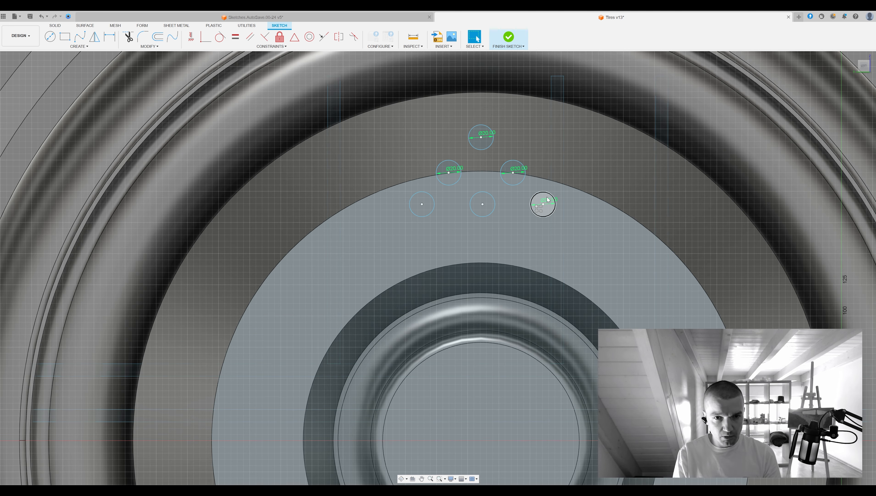
Extrude the six 20 mm circles on the hub into small cylinders
left_click(475, 140, "ctrl")
key("e")
left_click_drag(485, 144, 460, 97)
middle_click_drag(461, 97, 438, 127, "shift")
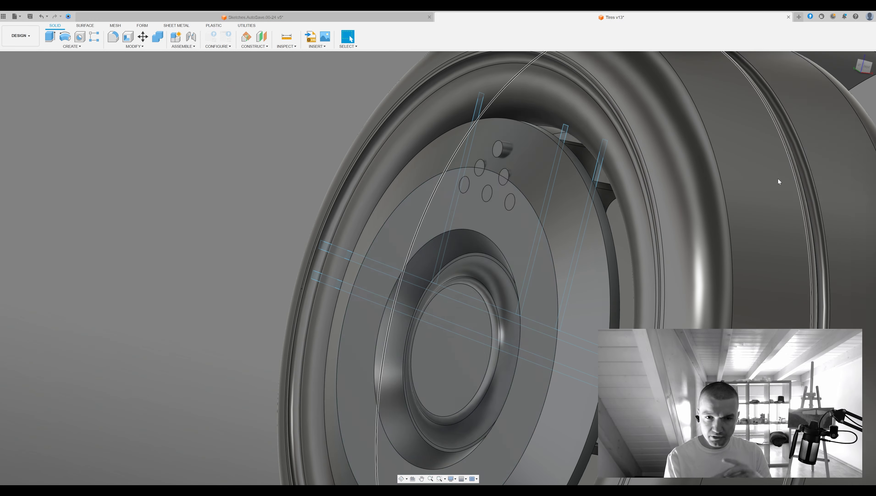
Pattern the six small cylinders circularly around the hub's axis to form three evenly spaced triangular groups
middle_click_drag(778, 178, 796, 153, "shift")
scroll(796, 153, "down", 3)
key("c")
left_click(574, 146)
left_click(560, 160)
left_click(587, 161)
left_click(575, 173)
left_click(601, 174)
left_click(602, 174)
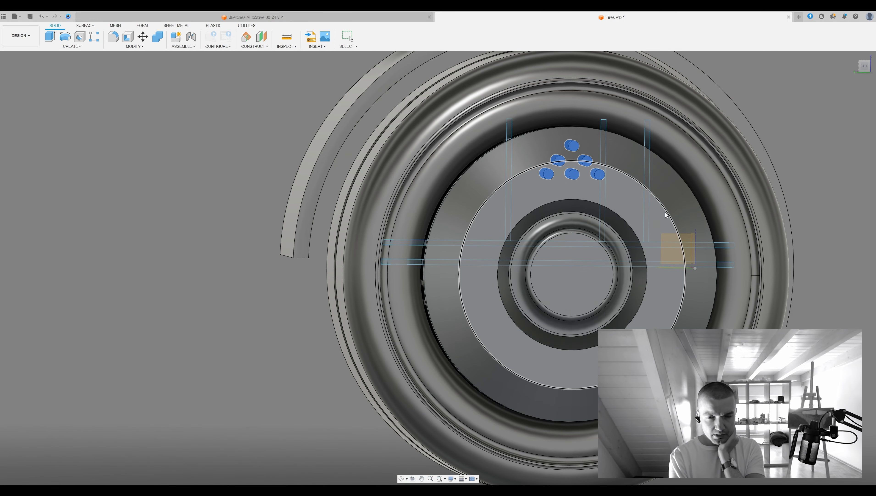
left_click(666, 211)
middle_click_drag(666, 212, 650, 212, "shift")
left_click_drag(625, 183, 638, 204)
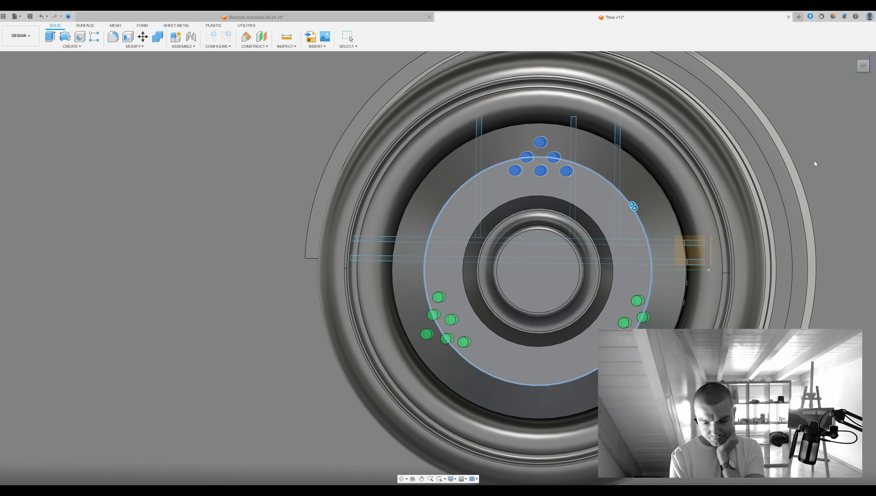
key("Return")
Cut all three groups of small cylinders out of the hub disc with Combine, leaving round holes
middle_click_drag(812, 180, 715, 175, "shift")
key("c")
left_click(457, 222)
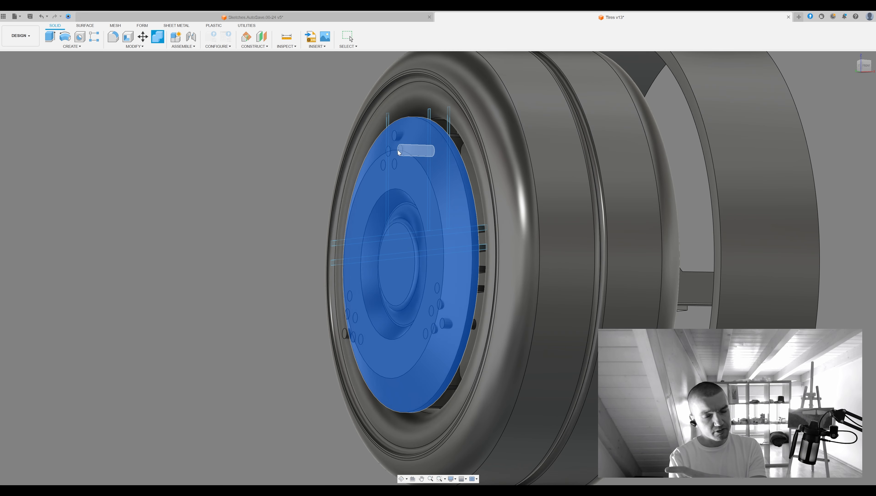
left_click(400, 136)
middle_click_drag(401, 137, 488, 256, "shift")
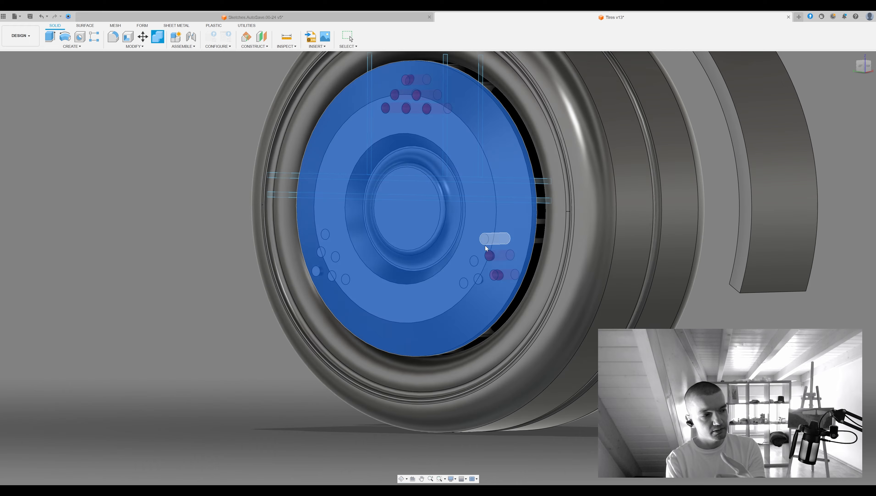
left_click(327, 276)
key("Return")
Offset the circular edge of the hub's central cap and split the cap face along the offset circle
middle_click_drag(327, 276, 496, 282, "shift")
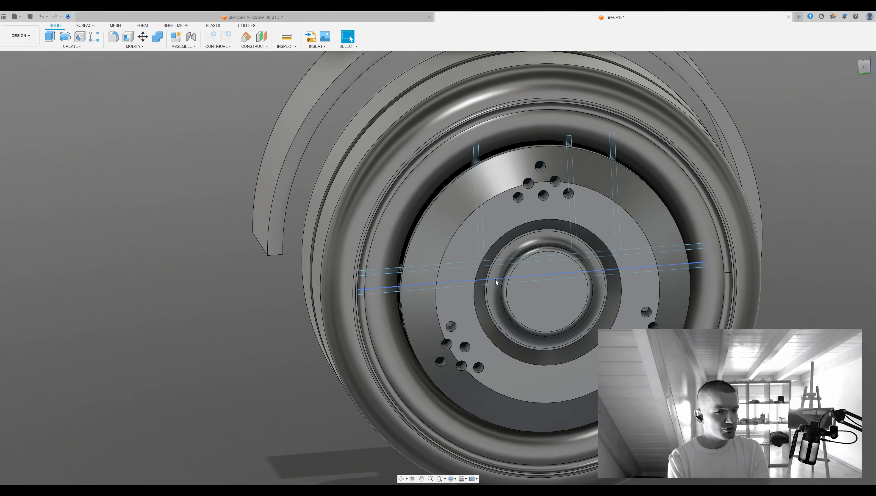
key("o")
left_click(587, 321)
key("ctrl+Return")
key("shift+s")
left_click(582, 278)
left_click(581, 280)
key("Return")
Isolate the hub and press-pull the face at its centre to detail the cap
left_click(577, 309)
key("shift+i")
middle_click_drag(296, 245, 368, 257, "shift")
left_click(532, 294)
key("q")
key("Return")
middle_click_drag(798, 240, 737, 236, "shift")
scroll(562, 239, "down", 5)
mouse_move(561, 239)
middle_mouse_down("shift")
mouse_move(513, 251)
mouse_move(622, 231)
middle_mouse_up("shift")
scroll(619, 228, "up", 6)
key("r")
left_click(328, 187)
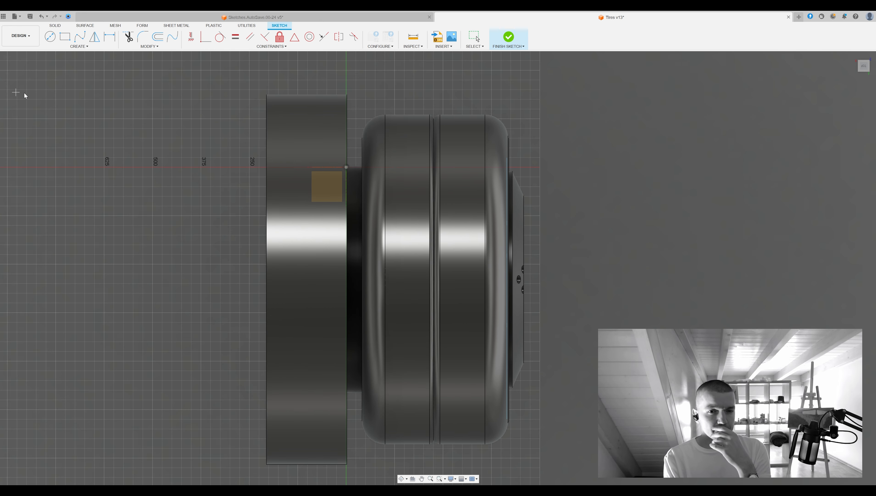
left_click(509, 36)
Move the whole wheel assembly so that the hub's centre sits on the design origin
left_click_drag(591, 91, 170, 459)
key("m")
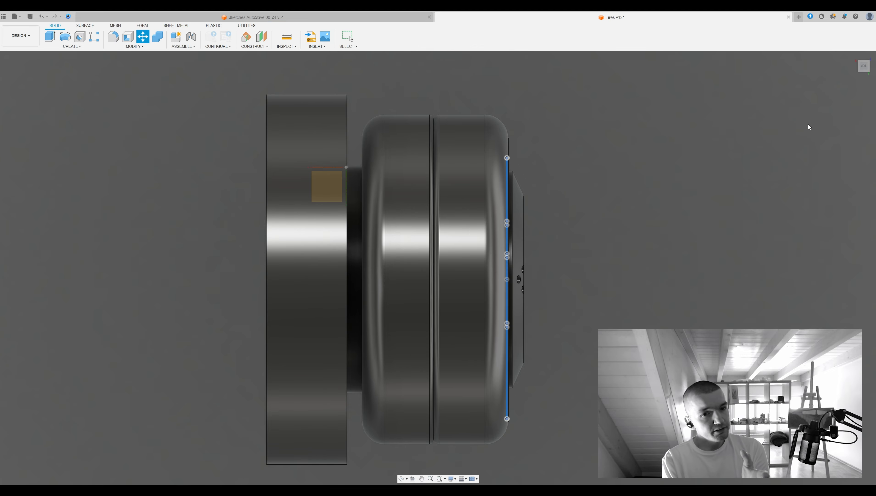
middle_click_drag(809, 127, 461, 245, "shift")
left_click(425, 276)
left_click(373, 263)
middle_click_drag(425, 276, 426, 229, "shift")
key("Escape")
key("ctrl+a")
middle_click_drag(495, 276, 616, 191, "shift")
key("Escape")
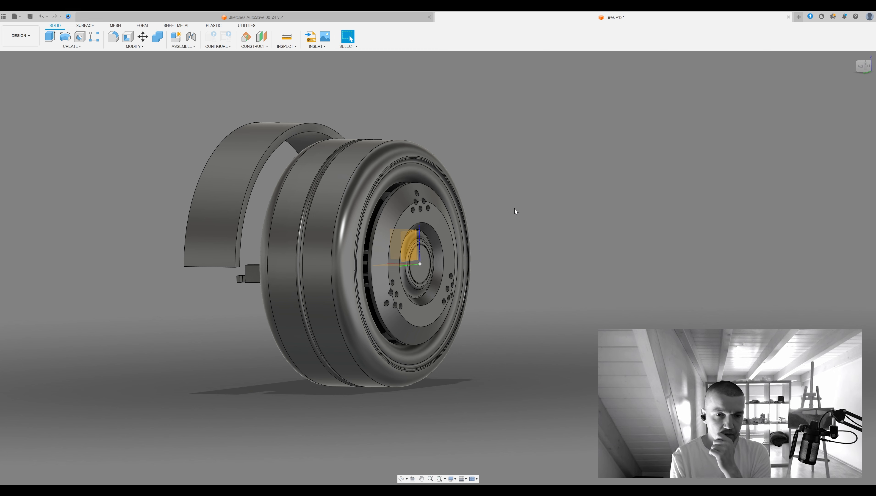
Sketch a stepped line with a diagonal middle across the tire's outer half and offset it into a band
middle_click_drag(455, 108, 417, 134, "shift")
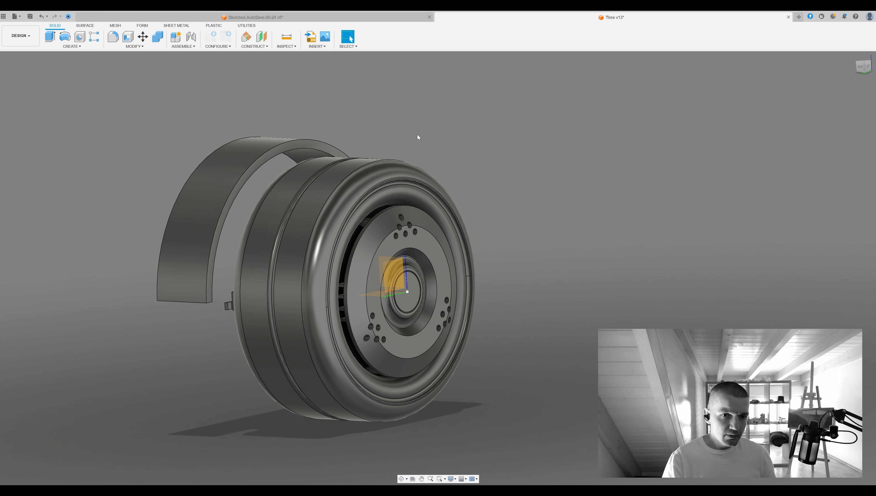
mouse_move(418, 135)
middle_mouse_down("shift")
mouse_move(473, 141)
mouse_move(493, 225)
mouse_move(644, 211)
mouse_move(614, 239)
mouse_move(452, 257)
mouse_move(523, 274)
mouse_move(327, 343)
mouse_move(639, 228)
middle_mouse_up("shift")
left_click(864, 65)
key("l")
left_click(529, 284)
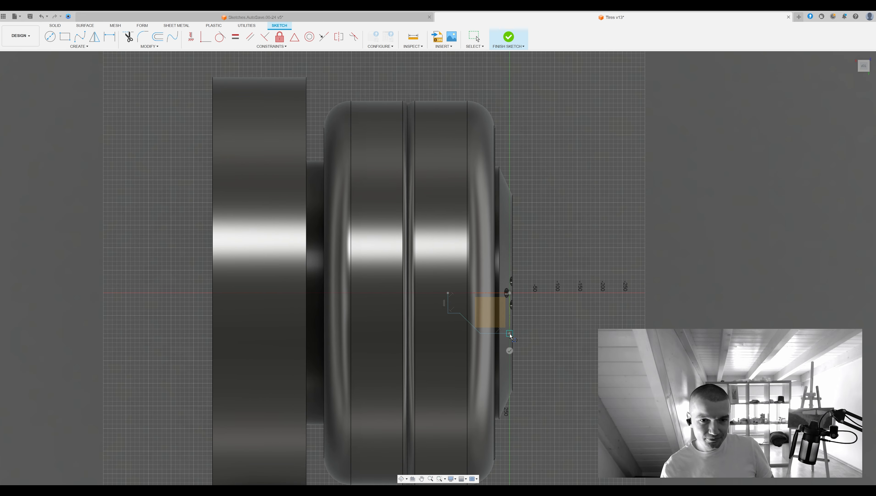
key("Escape")
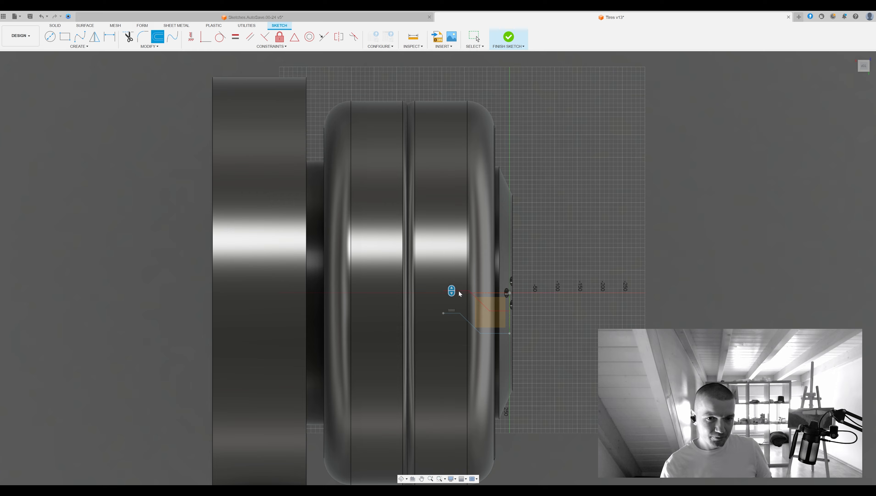
left_click(458, 293)
left_click_drag(489, 329, 443, 259)
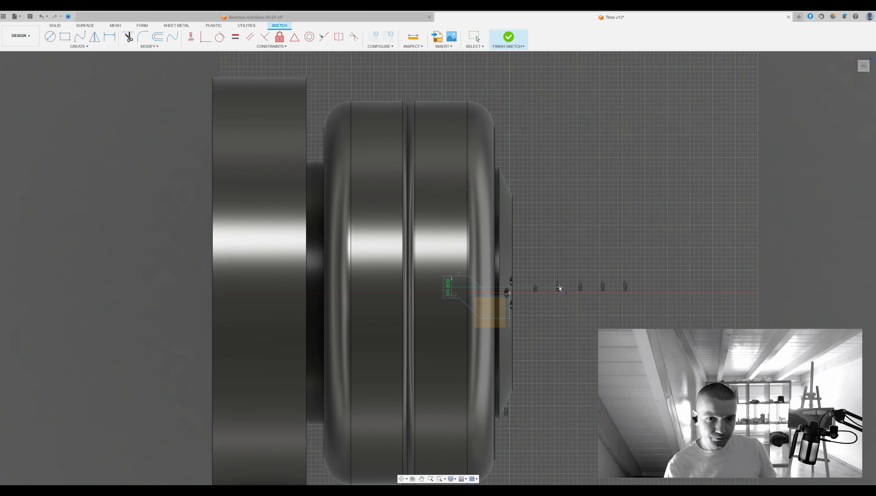
Select the stepped band profile and move it up above the tire tread
middle_click_drag(559, 287, 610, 258, "shift")
double_click(493, 326)
key("m")
middle_click_drag(610, 216, 609, 178, "shift")
key("Return")
Try to extrude the stepped profile from above the tire and undo the extrusion
key("e")
left_click_drag(478, 142, 479, 149)
key("Return")
mouse_move(587, 158)
middle_mouse_down("shift")
mouse_move(598, 143)
mouse_move(599, 176)
mouse_move(591, 167)
mouse_move(599, 159)
mouse_move(565, 201)
middle_mouse_up("shift")
left_click(71, 46)
key("ctrl+z")
key("ctrl+z")
Try to emboss the stepped profile onto the tire's outer tread faces
left_click(508, 37)
left_click(72, 46)
left_click(75, 187)
left_click(485, 151)
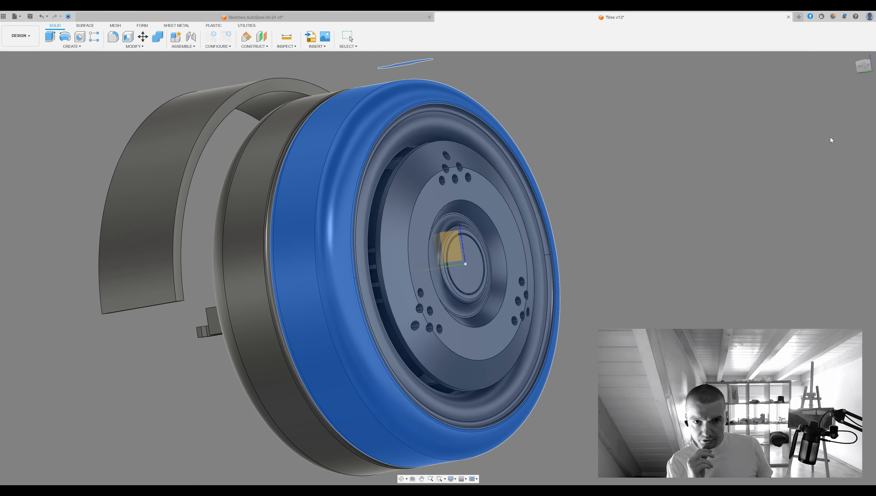
left_click(857, 101)
middle_click_drag(856, 107, 590, 104, "shift")
left_click(415, 86)
left_click(452, 68)
key("e")
mouse_move(454, 69)
middle_mouse_down("shift")
mouse_move(497, 91)
mouse_move(851, 195)
mouse_move(843, 129)
mouse_move(798, 194)
middle_mouse_up("shift")
key("Escape")
Edit the tread sketch and draw a tall rectangle beside the stepped band, near the tire's centre groove
double_click(412, 135)
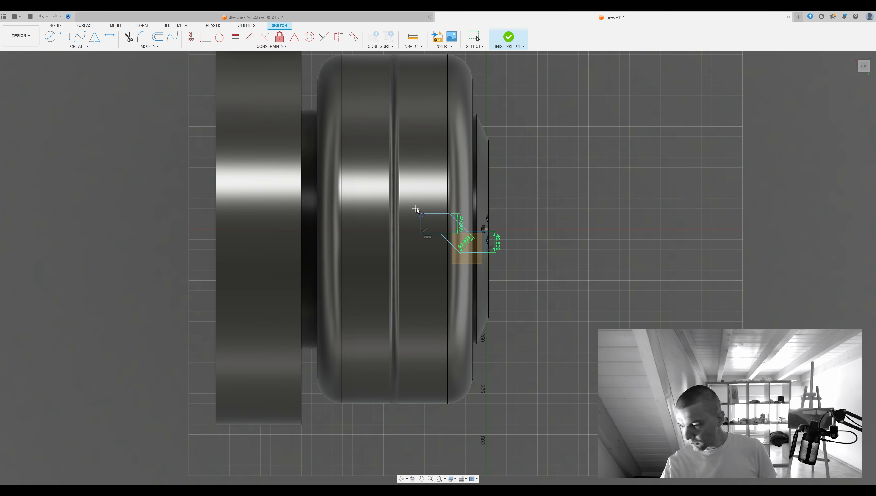
scroll(421, 208, "up", 3)
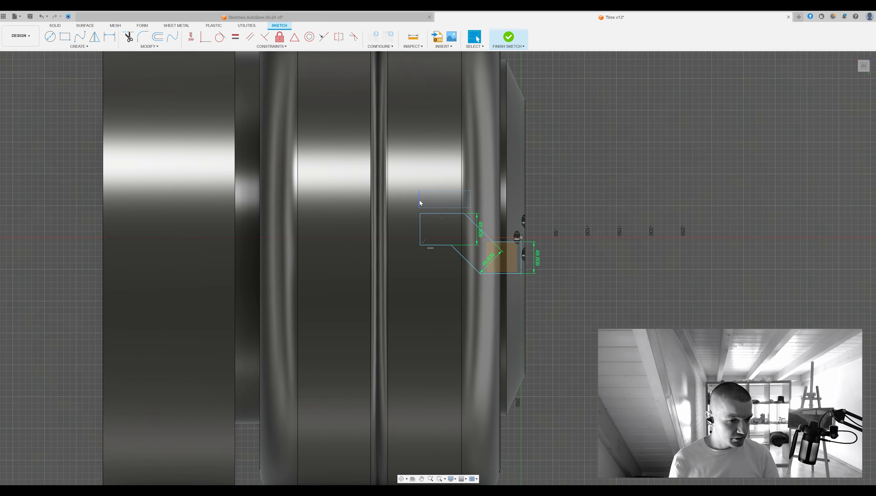
left_click_drag(426, 190, 400, 245)
left_click(755, 211)
middle_click_drag(479, 208, 467, 235)
Try to close the double-notched tread outline with a vertical line below its lower notch
key("l")
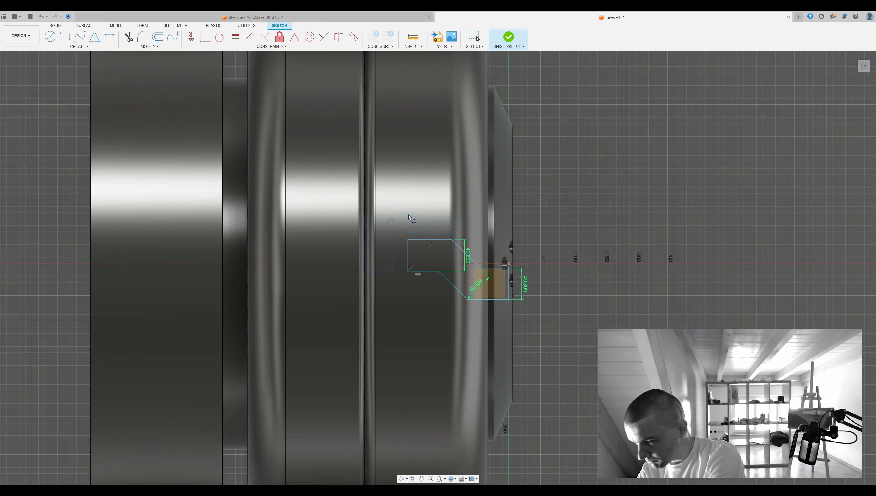
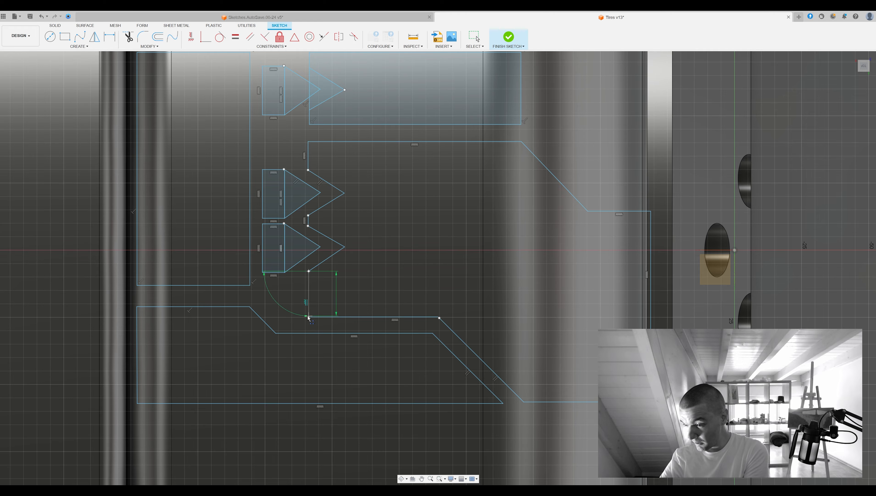
scroll(311, 317, "down", 2)
middle_click_drag(311, 316, 323, 290, "shift")
key("l")
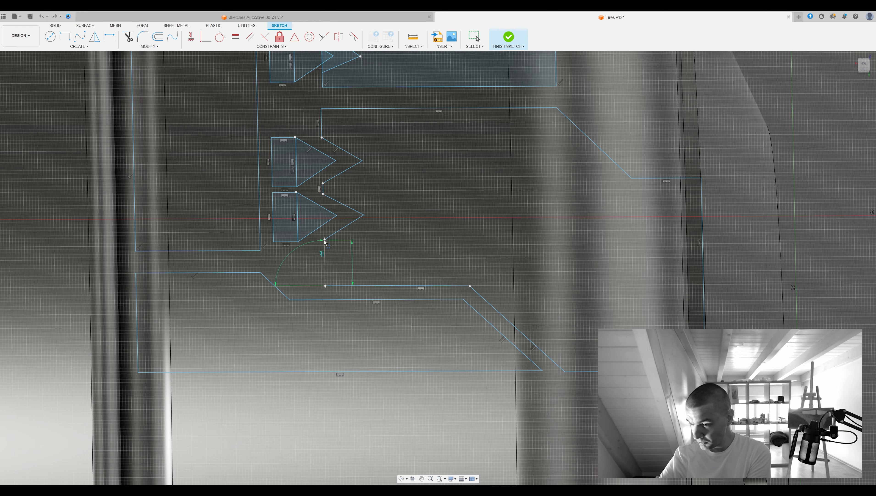
middle_click_drag(325, 240, 438, 256, "shift")
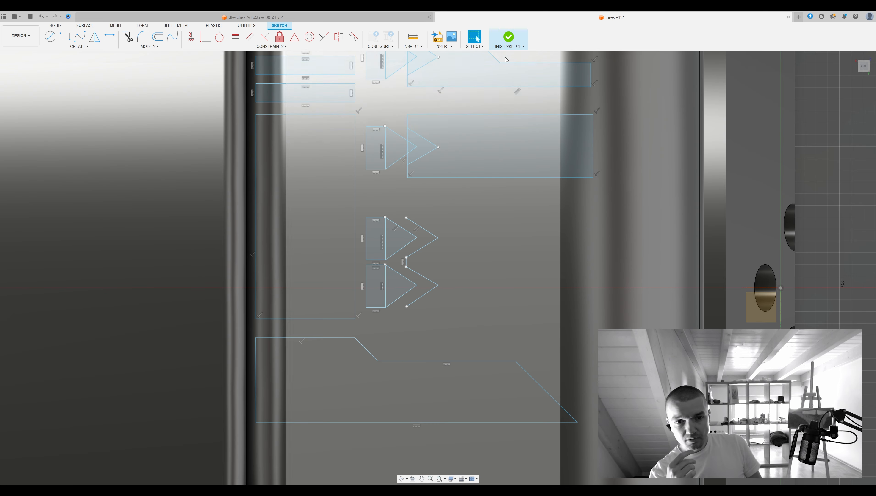
Try to redraw the double-notched outline's edges and join the lower notch to its bottom edge, and leave the sketch
left_click(508, 37)
key("l")
left_click(406, 218)
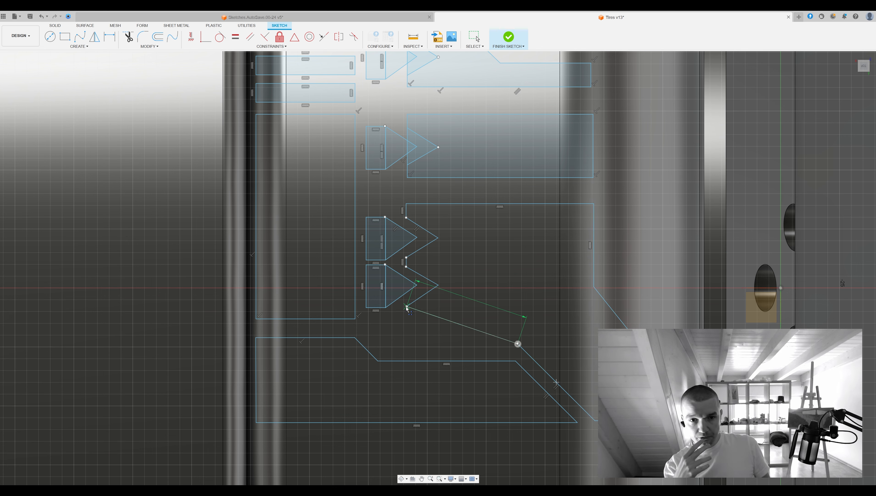
double_click(399, 343)
left_click(407, 306)
left_click(407, 343)
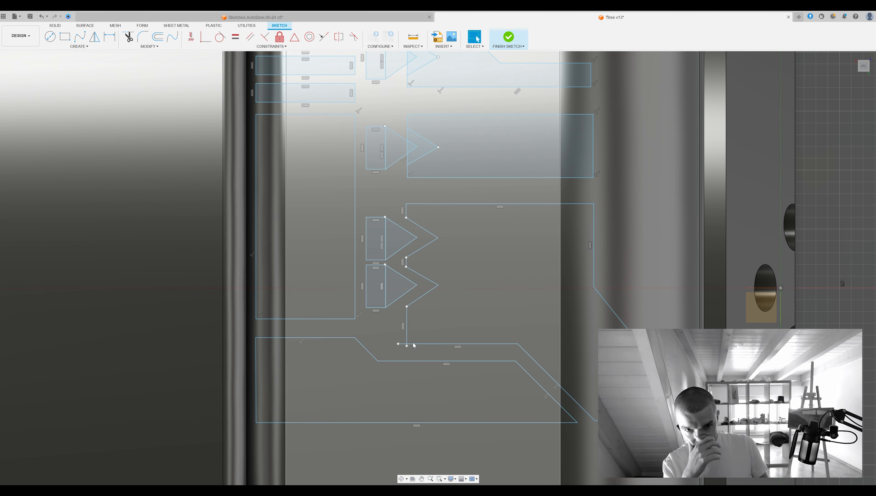
left_click_drag(399, 342, 395, 333)
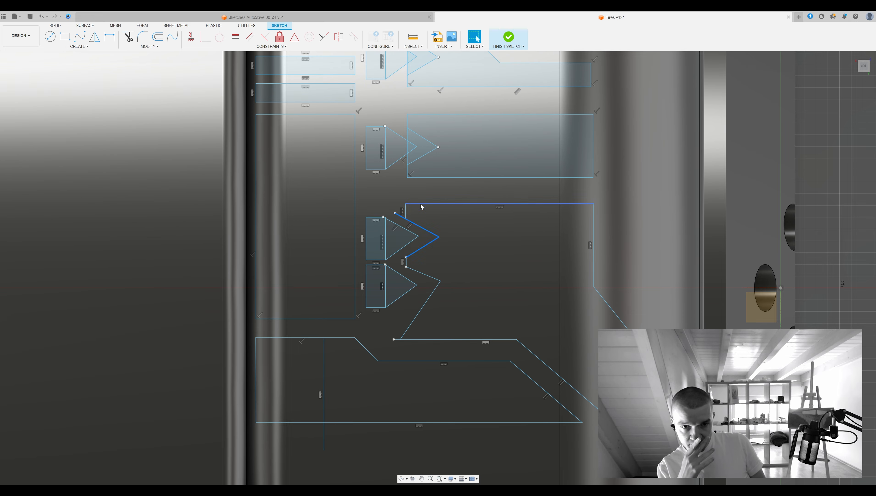
mouse_move(408, 263)
middle_mouse_down("shift")
mouse_move(497, 252)
mouse_move(446, 247)
middle_mouse_up("shift")
right_click_drag(446, 246, 531, 227)
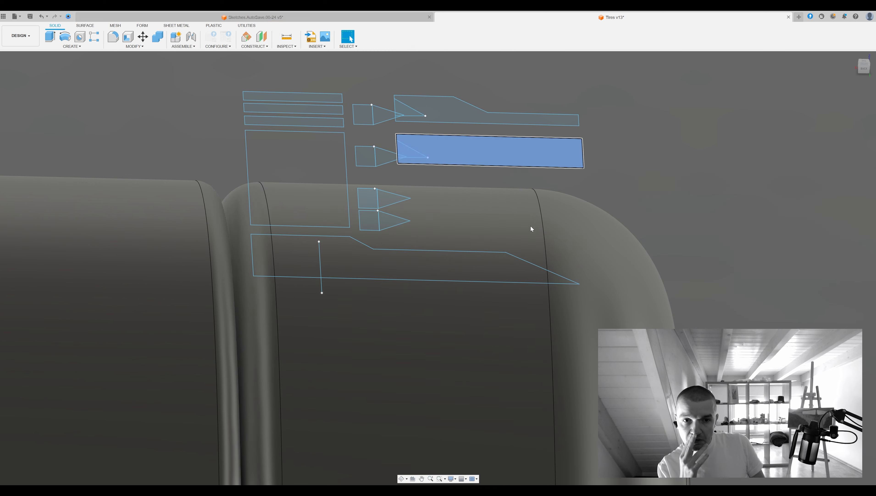
Draw the double-notched tread block as a closed outline in a new sketch, with a diagonal side and triangular teeth
double_click(407, 214)
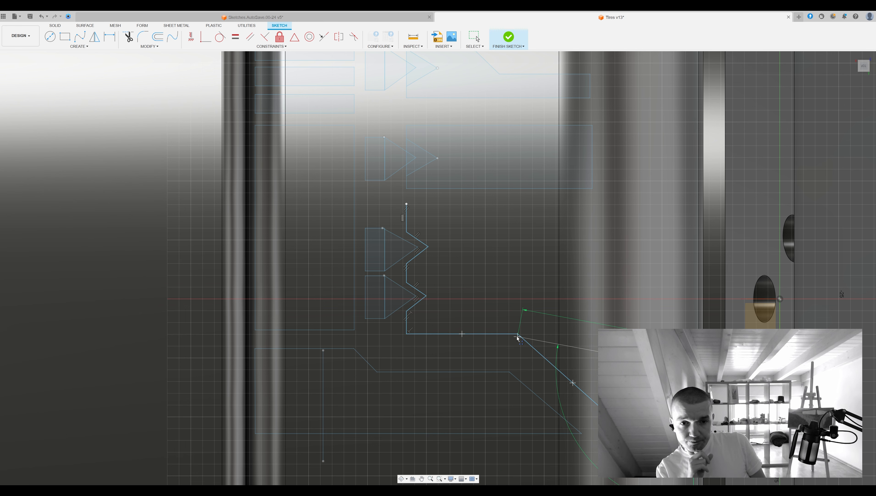
left_click(520, 204)
middle_click_drag(598, 206, 531, 198)
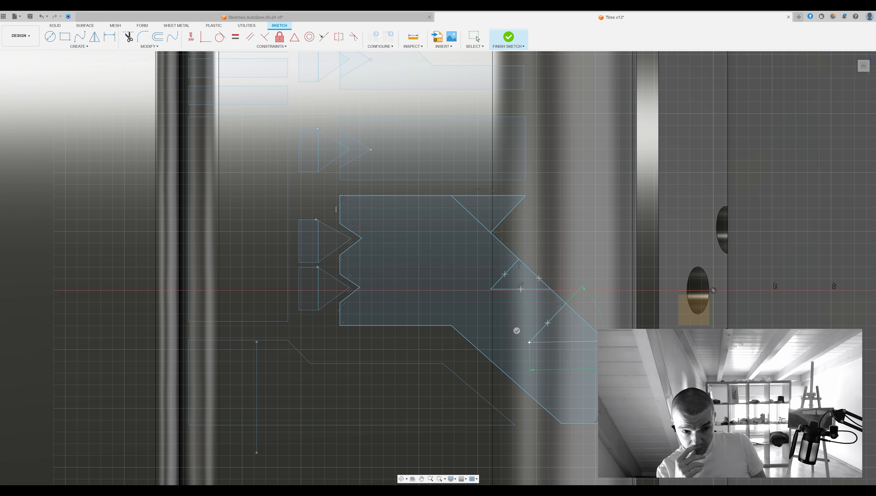
key("Escape")
left_click(467, 215)
left_click(364, 158)
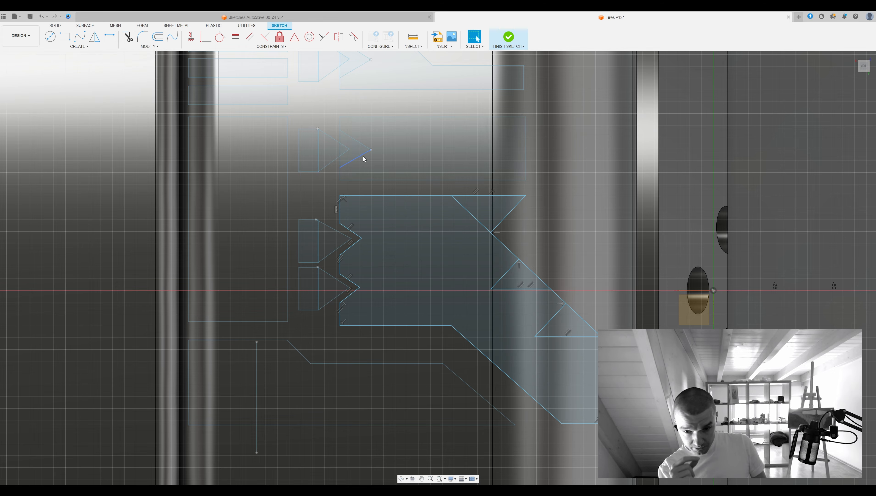
key("e")
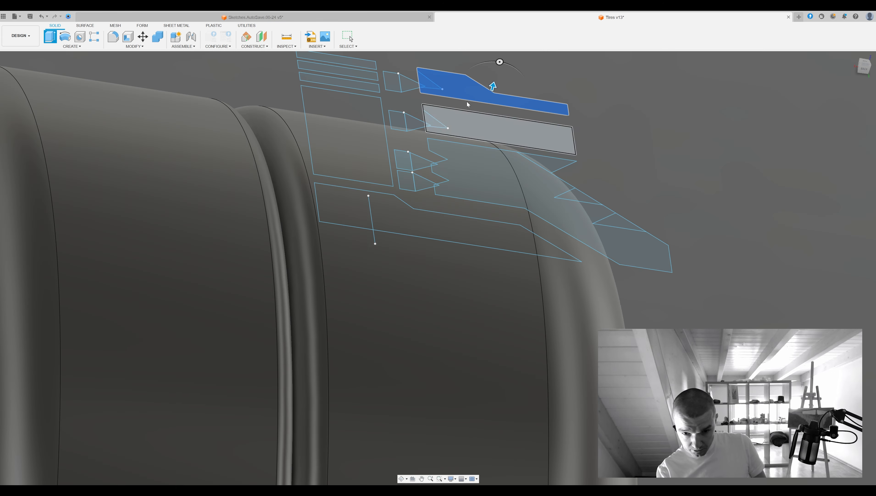
middle_click_drag(468, 104, 424, 273, "shift")
key("Escape")
Edit the earlier tread sketch and redraw the tall rectangle beside the arrow shapes as a closed rectangle
double_click(395, 250)
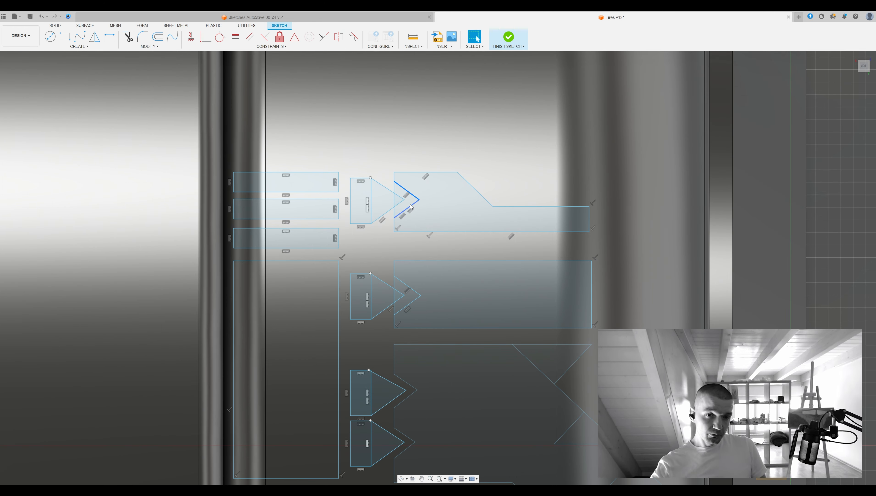
mouse_move(412, 291)
middle_mouse_down()
mouse_move(388, 250)
mouse_move(471, 242)
middle_mouse_up()
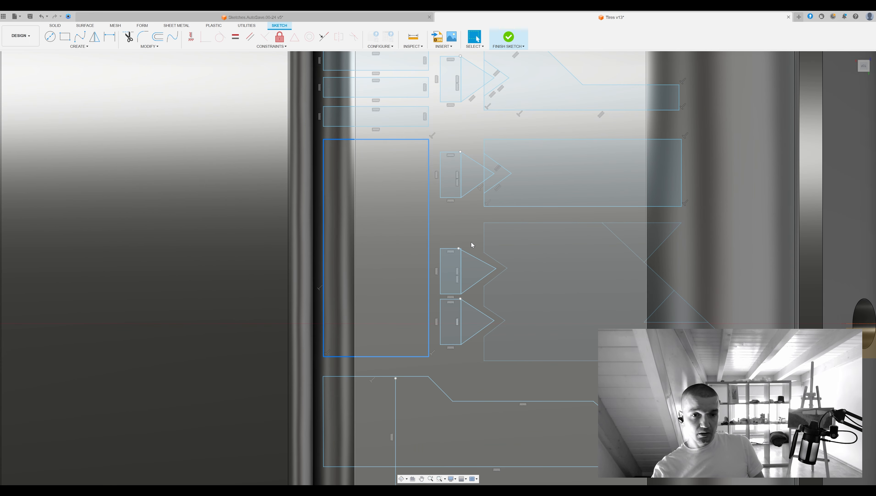
key("r")
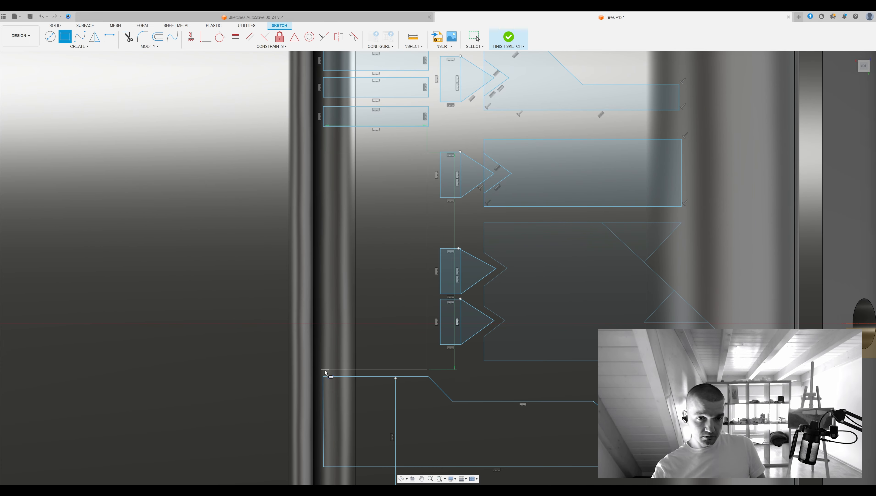
left_click(331, 345)
key("Escape")
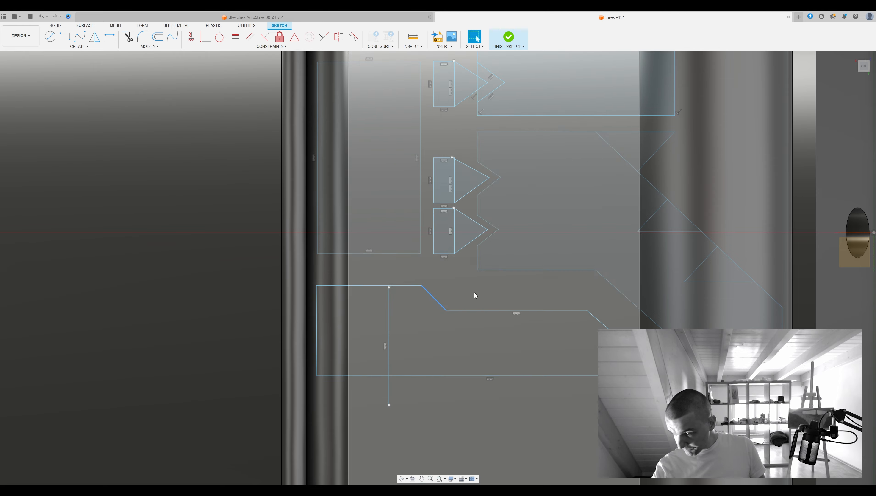
Finish the sketch and remove the lowest stepped outline and the stray vertical line crossing it
left_click(475, 292)
key("Return")
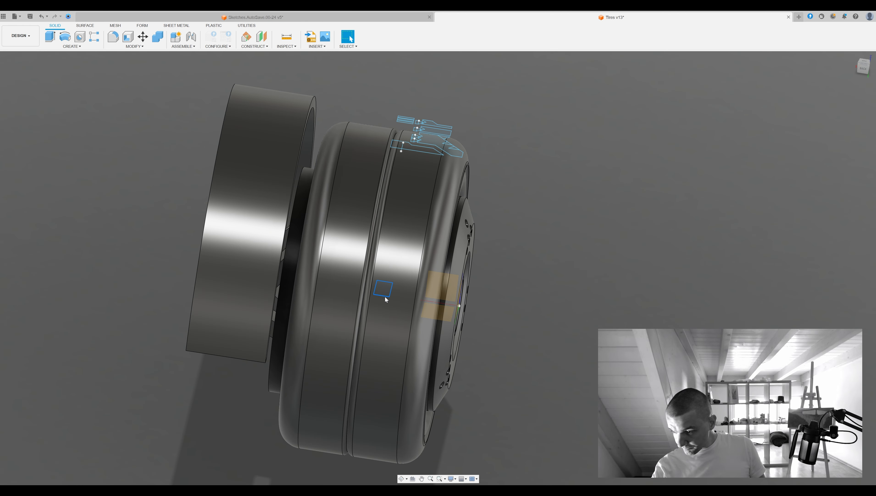
key("Escape")
mouse_move(439, 114)
middle_mouse_down("shift")
mouse_move(427, 157)
mouse_move(381, 208)
mouse_move(348, 298)
middle_mouse_up("shift")
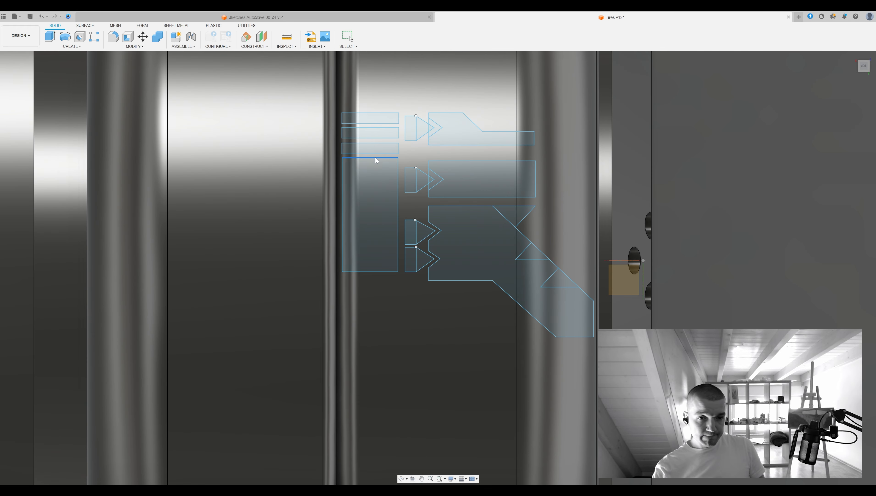
Delete the dividing lines between the rectangle and triangle parts of the two lower arrow shapes
scroll(396, 223, "up", 3)
middle_click_drag(384, 111, 378, 182)
left_click(401, 362)
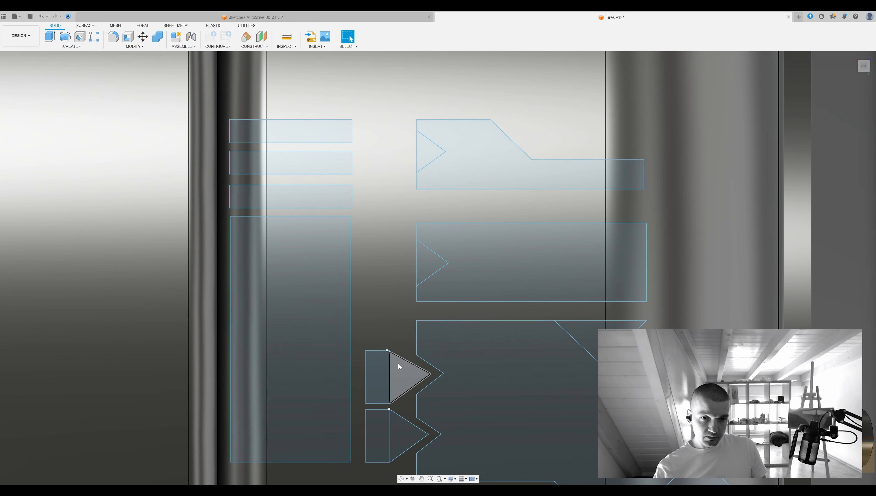
key("Delete")
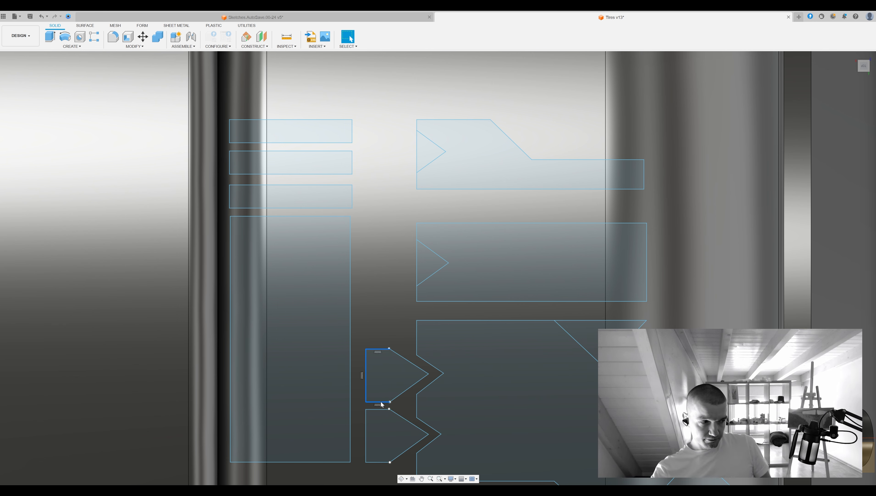
Copy the arrow outline upward to add more arrow shapes beside the upper tread blocks
middle_click_drag(416, 273, 420, 284)
double_click(383, 303)
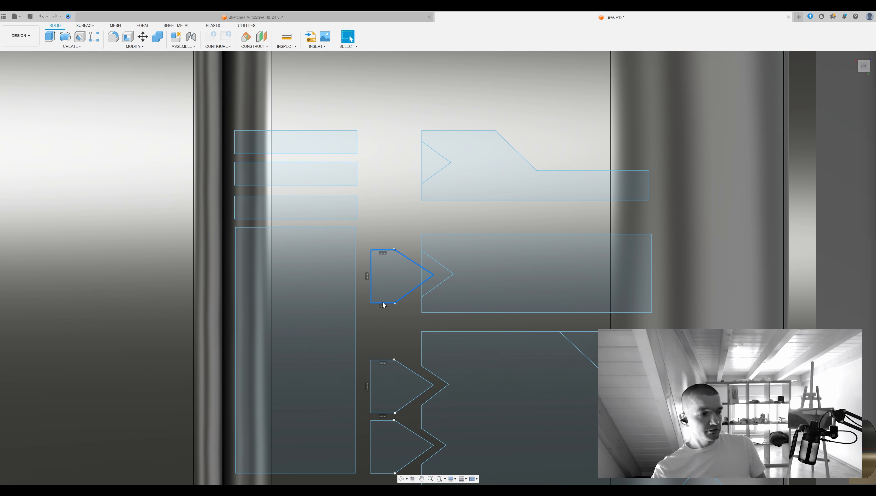
key("Return")
Edit the sketch and connect the stacked arrow shapes with a plain strip and a strip with a triangular notch
double_click(451, 186)
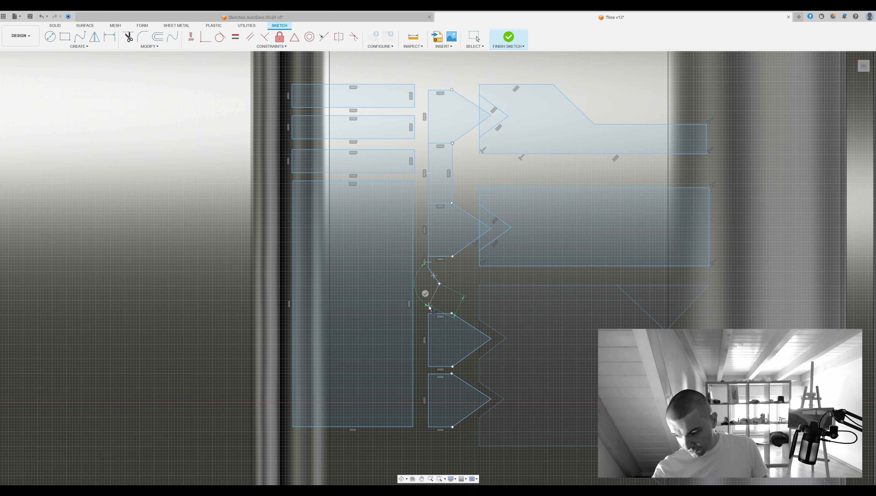
middle_click_drag(453, 314, 390, 290)
key("Escape")
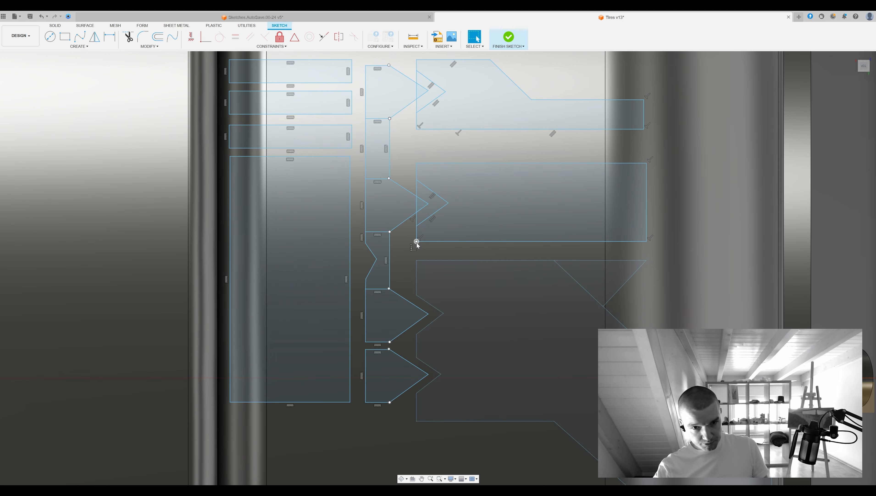
Add a strip above the large notched tread block with new lines, stretch its corner toward the arrows, and enlarge the middle rectangle
key("l")
scroll(557, 262, "up", 4)
key("l")
left_click(548, 261)
left_click(548, 238)
key("Escape")
middle_click_drag(497, 256, 587, 258)
left_click_drag(416, 263, 388, 262)
mouse_move(424, 395)
middle_mouse_down()
mouse_move(427, 348)
mouse_move(544, 322)
mouse_move(476, 247)
middle_mouse_up()
scroll(428, 350, "down", 3)
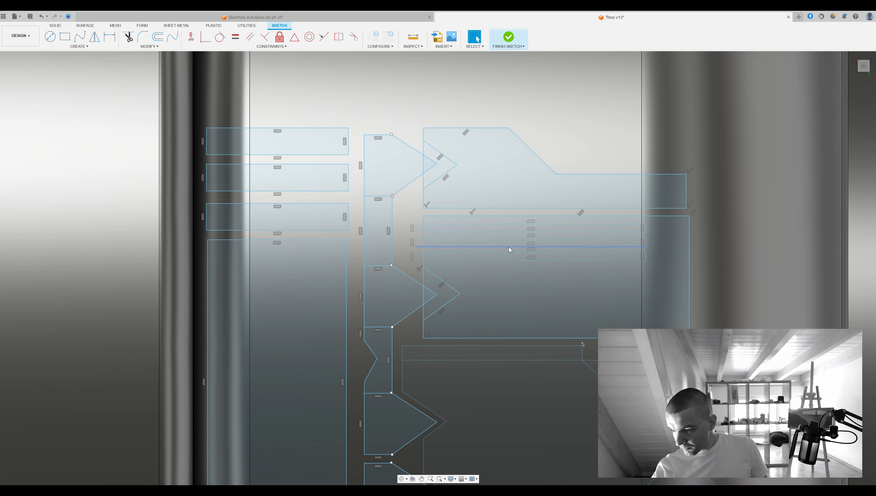
Draw two thin slot rectangles across most of the middle tread block, starting from its edge facing the arrows
scroll(545, 260, "down", 10)
left_click(514, 264)
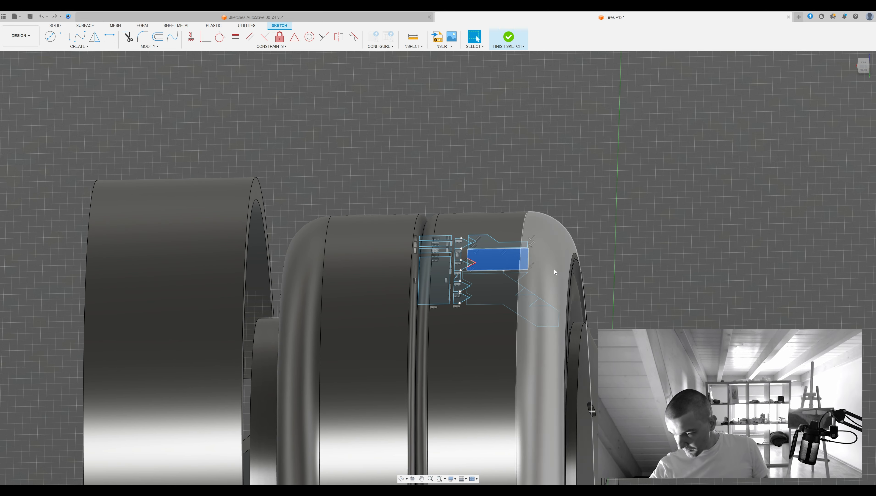
scroll(508, 294, "up", 8)
key("r")
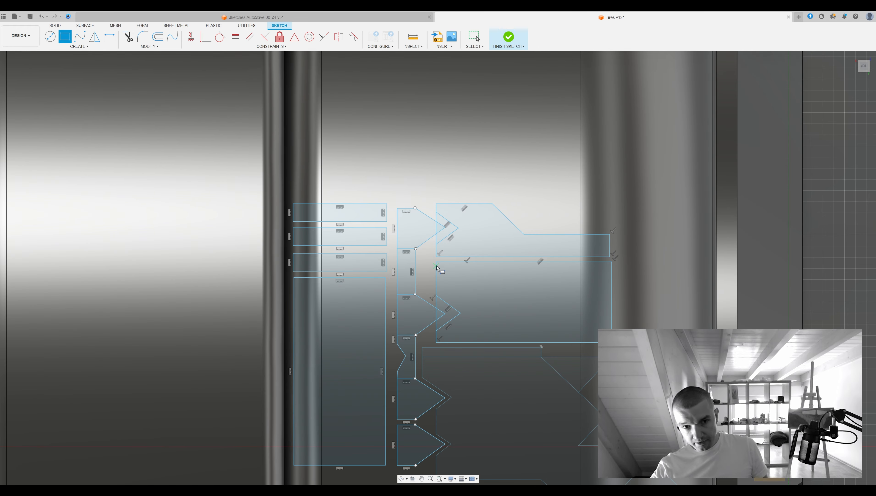
scroll(437, 268, "down", 5)
scroll(437, 267, "up", 7)
left_click(436, 266)
left_click(577, 274)
left_click(436, 279)
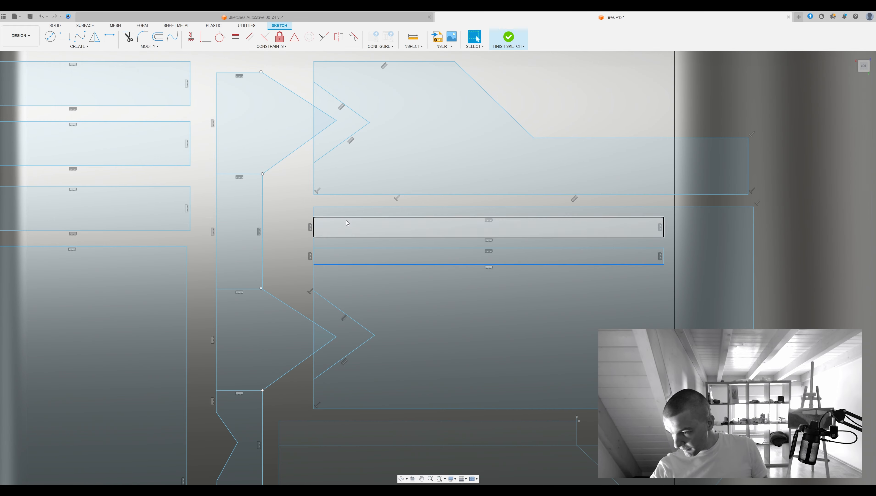
key("Escape")
left_click(363, 255)
left_click(342, 281)
key("e")
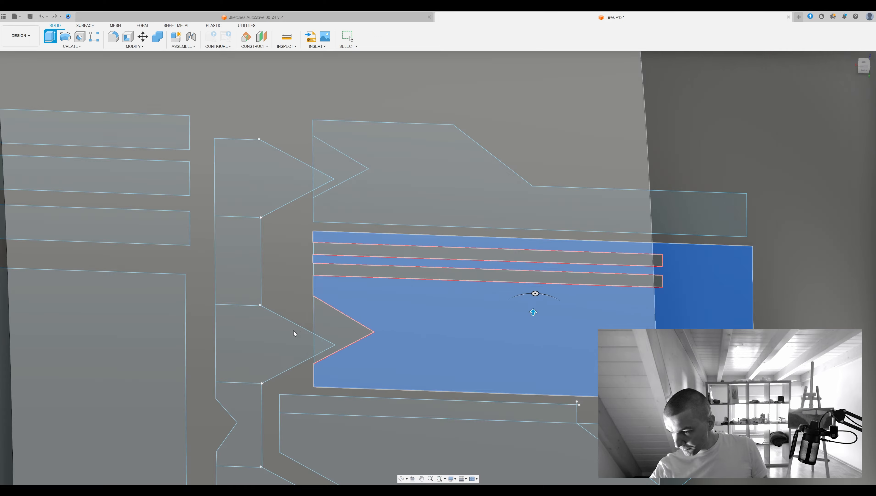
scroll(417, 306, "down", 6)
middle_click_drag(294, 332, 347, 243, "shift")
left_click_drag(490, 291, 500, 378)
left_click_drag(491, 323, 522, 394)
middle_click_drag(522, 394, 844, 192, "shift")
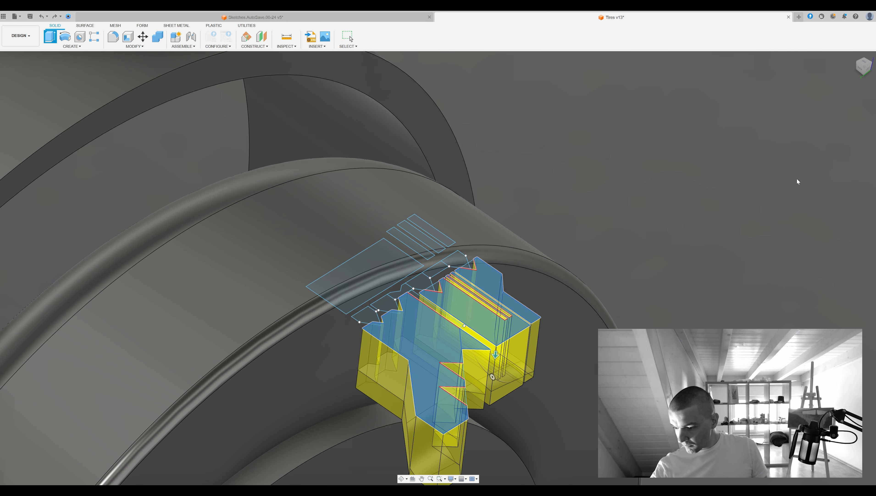
key("Escape")
middle_click_drag(710, 235, 529, 303, "shift")
left_click(528, 304)
key("e")
left_click_drag(508, 189, 450, 294)
mouse_move(449, 294)
middle_mouse_down("shift")
mouse_move(479, 243)
mouse_move(508, 141)
mouse_move(583, 203)
mouse_move(572, 264)
middle_mouse_up("shift")
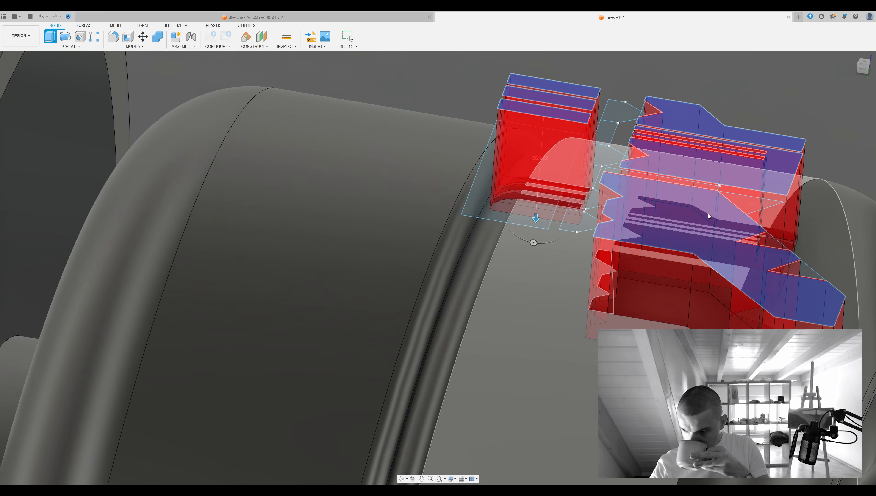
scroll(573, 263, "down", 5)
key("Escape")
Extrude the tread profiles down past the tire surface as solid blocks and offset the tire's outer tread face
mouse_move(743, 173)
middle_mouse_down()
mouse_move(660, 151)
mouse_move(323, 239)
mouse_move(538, 143)
mouse_move(343, 293)
middle_mouse_up()
left_click(510, 202)
key("e")
middle_click_drag(837, 176, 431, 308, "shift")
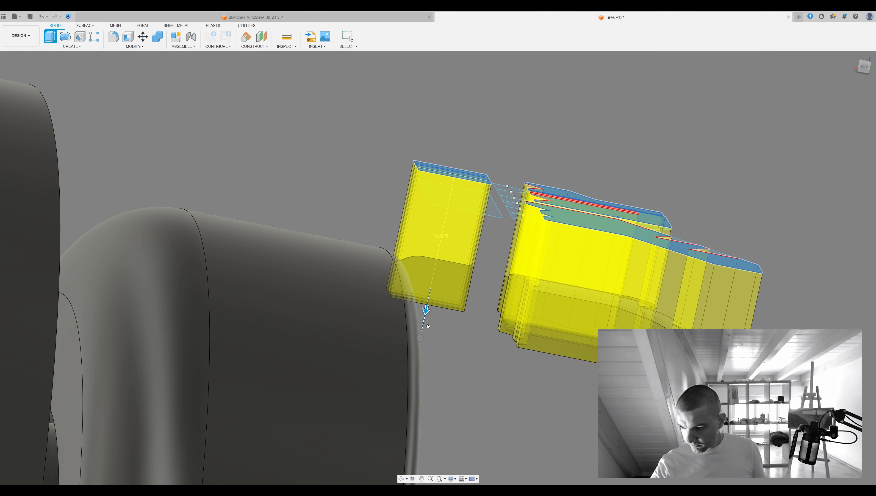
middle_click_drag(552, 324, 572, 244, "shift")
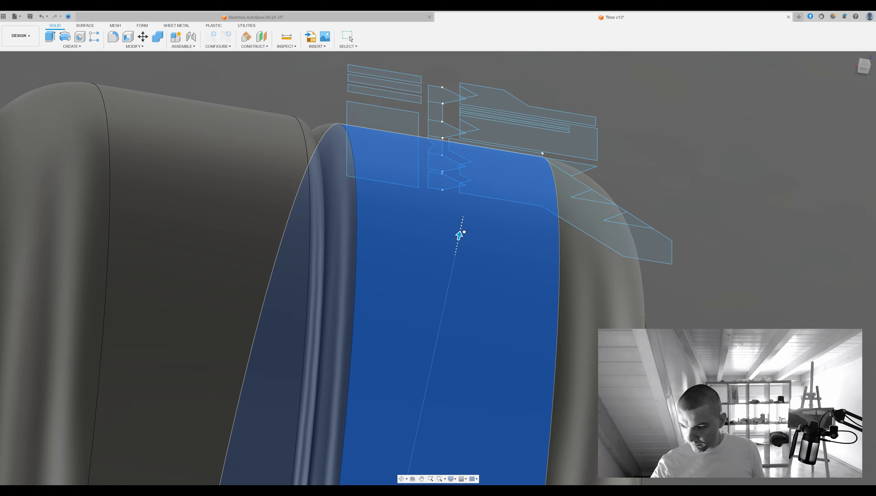
mouse_move(459, 235)
middle_mouse_down("shift")
mouse_move(601, 260)
mouse_move(744, 255)
middle_mouse_up("shift")
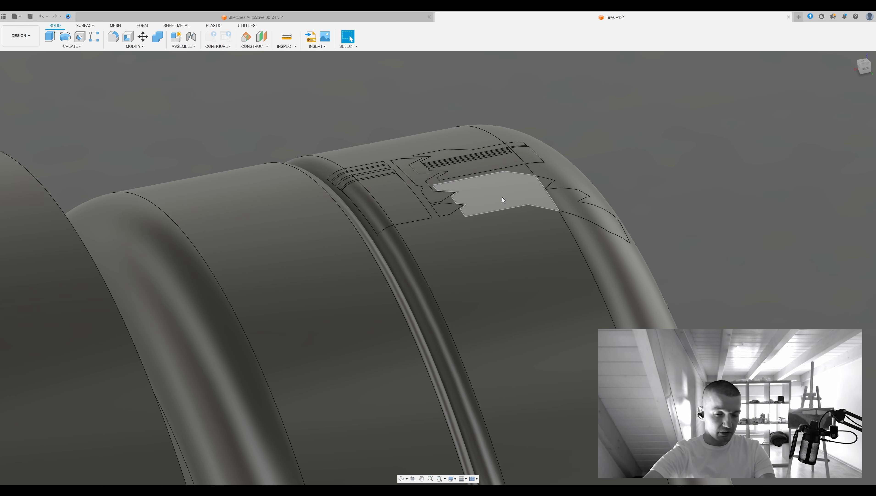
Pattern the tread blocks in a full circle around the wheel's axis
left_click(358, 170)
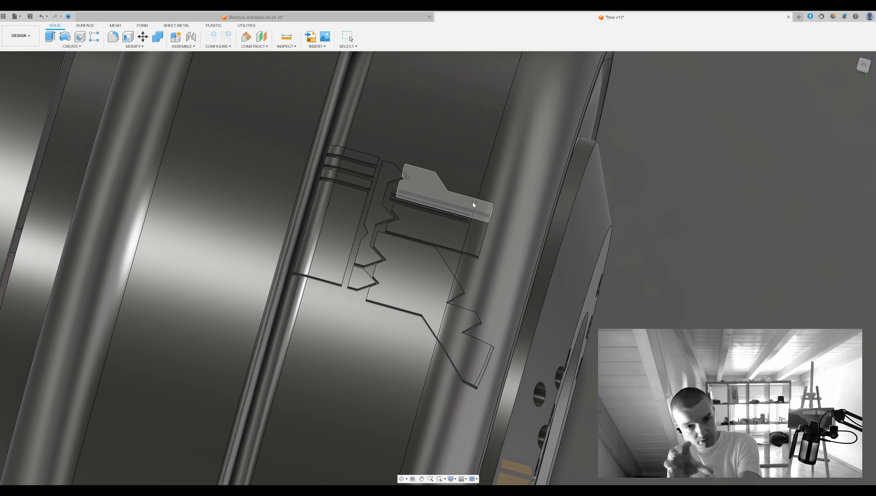
left_click(473, 205)
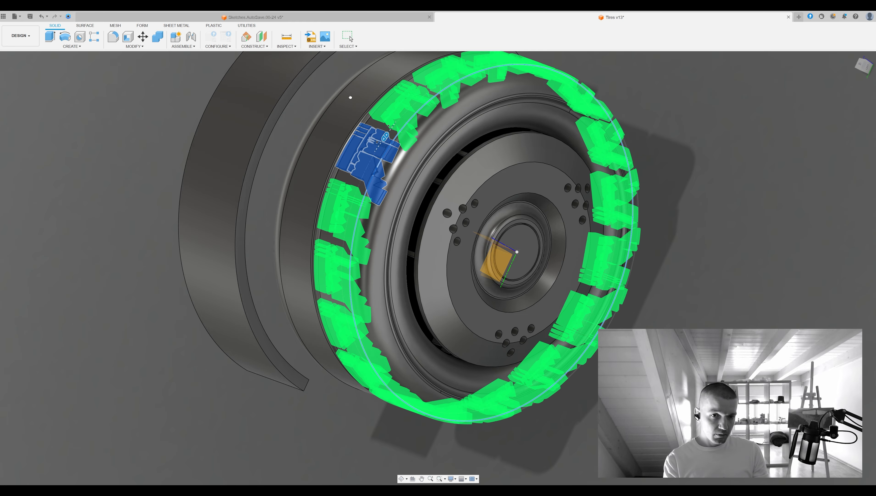
middle_click_drag(350, 97, 845, 173, "shift")
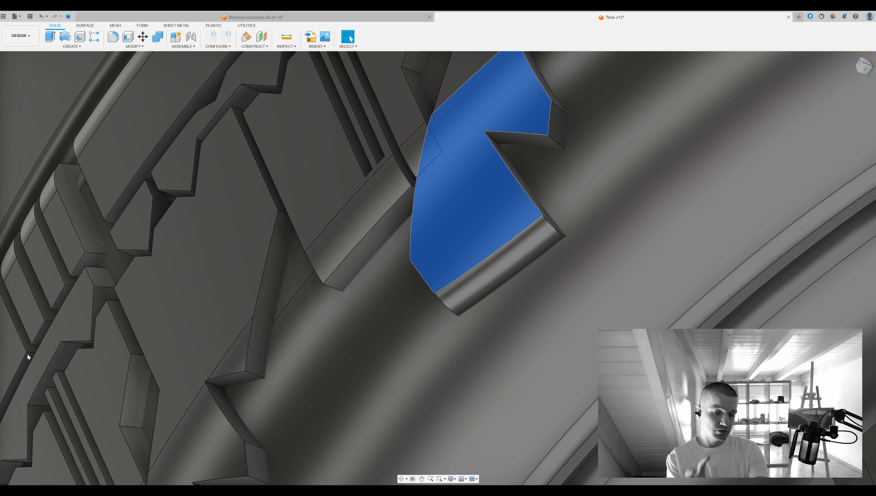
Hide the outer notched tread piece and adjust the exposed end of the neighbouring block on the tire shoulder
key("v")
left_click(453, 152)
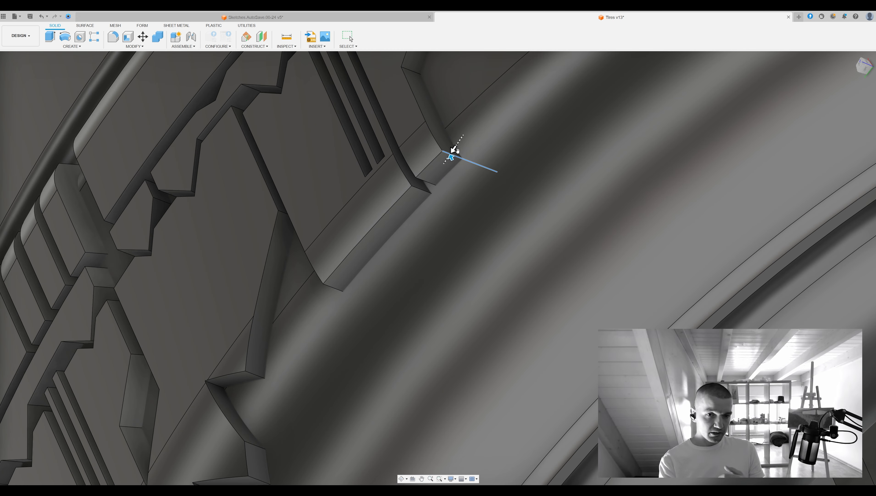
scroll(443, 157, "down", 6)
scroll(442, 165, "up", 3)
middle_click_drag(442, 165, 819, 161, "shift")
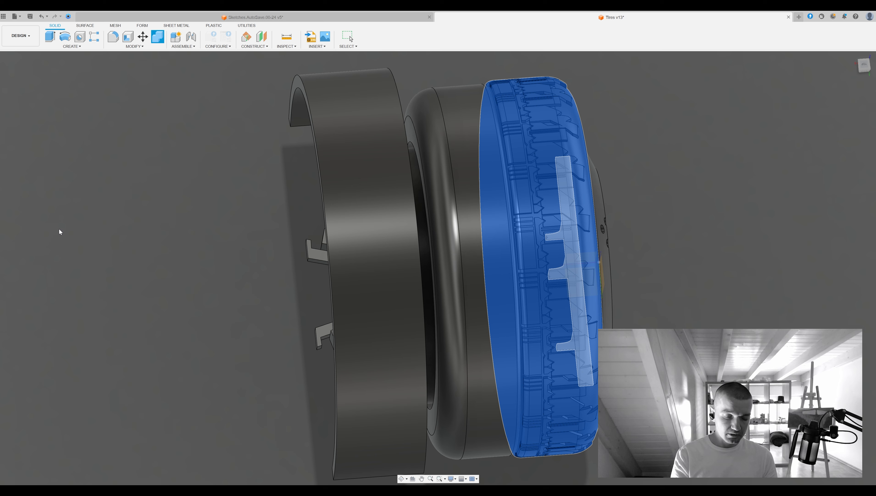
Try to combine the tread blocks with the tire half and mirror it across the wheel's centre plane
middle_click_drag(89, 189, 331, 202, "shift")
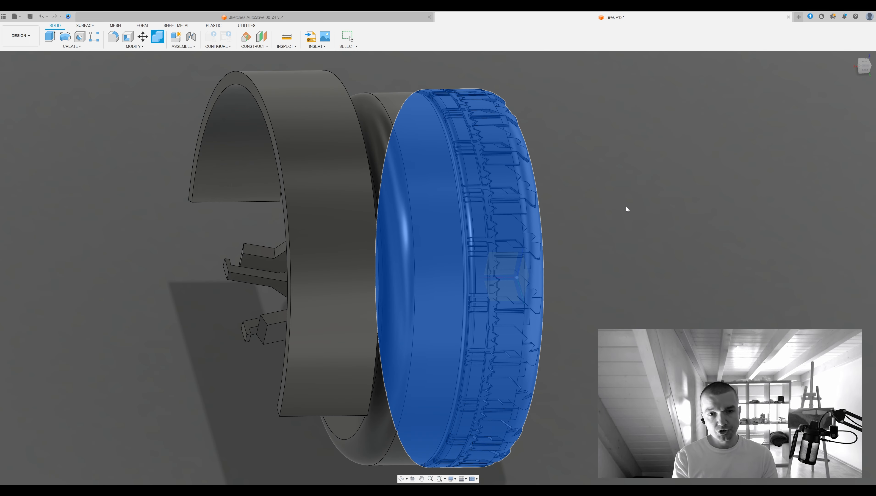
key("Escape")
middle_click_drag(628, 207, 660, 173, "shift")
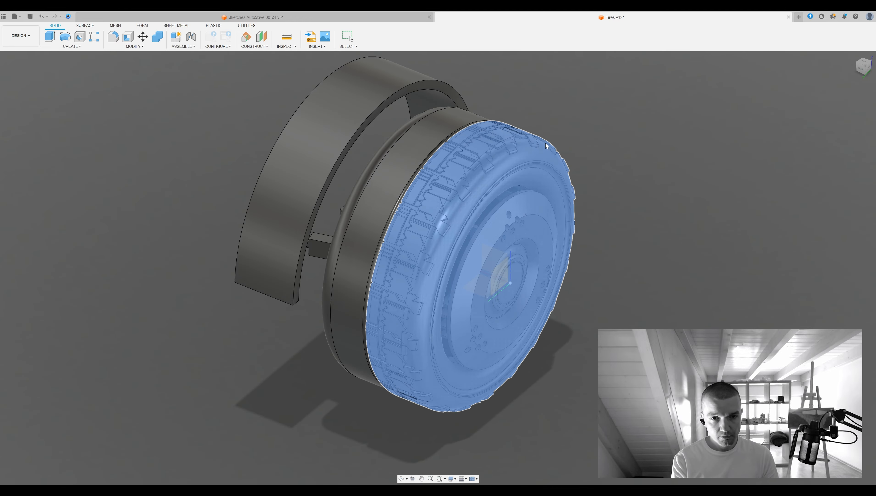
scroll(531, 143, "up", 10)
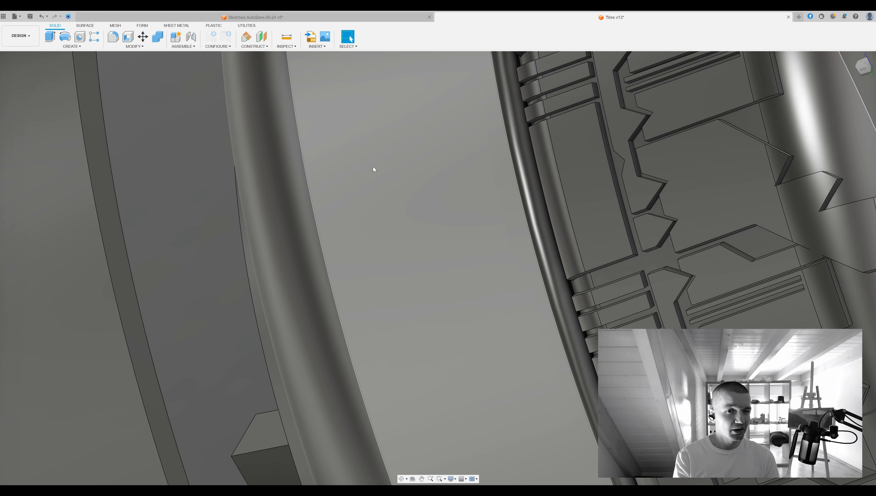
scroll(373, 169, "down", 10)
middle_click_drag(538, 147, 775, 153, "shift")
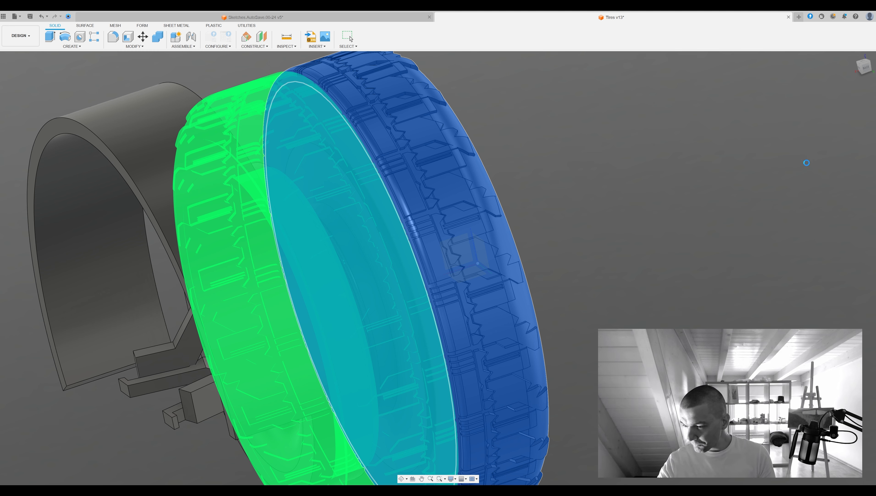
key("Return")
Fillet the upper outline edges of one inner tread block and the three narrow blocks beside it
scroll(813, 182, "down", 3)
middle_click_drag(681, 169, 674, 157, "shift")
scroll(673, 157, "down", 5)
middle_click_drag(812, 194, 616, 233, "shift")
scroll(691, 231, "up", 10)
middle_click_drag(690, 231, 471, 185, "shift")
scroll(447, 264, "down", 5)
scroll(475, 276, "up", 5)
left_click(475, 276)
key("f")
left_click(471, 184)
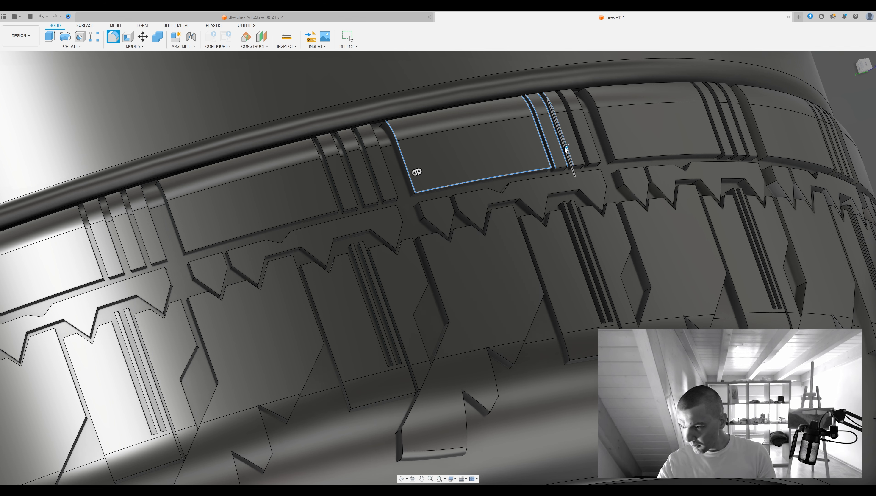
left_click(566, 149)
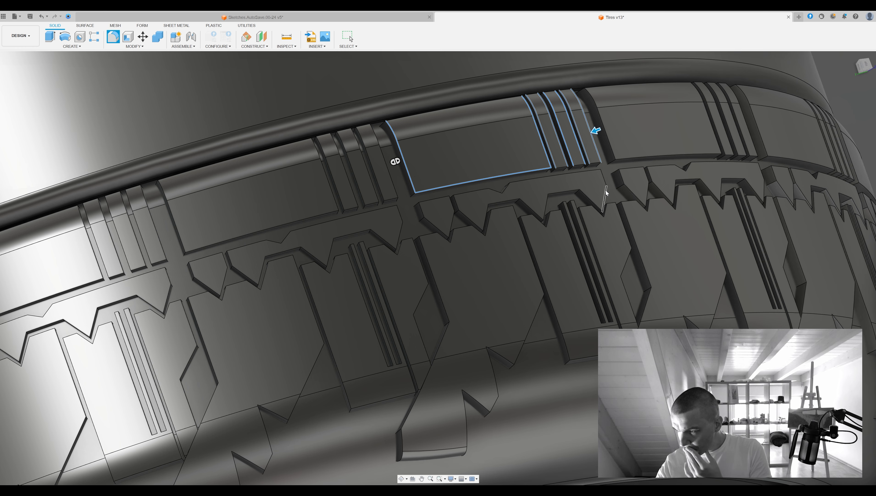
scroll(605, 192, "down", 10)
key("Return")
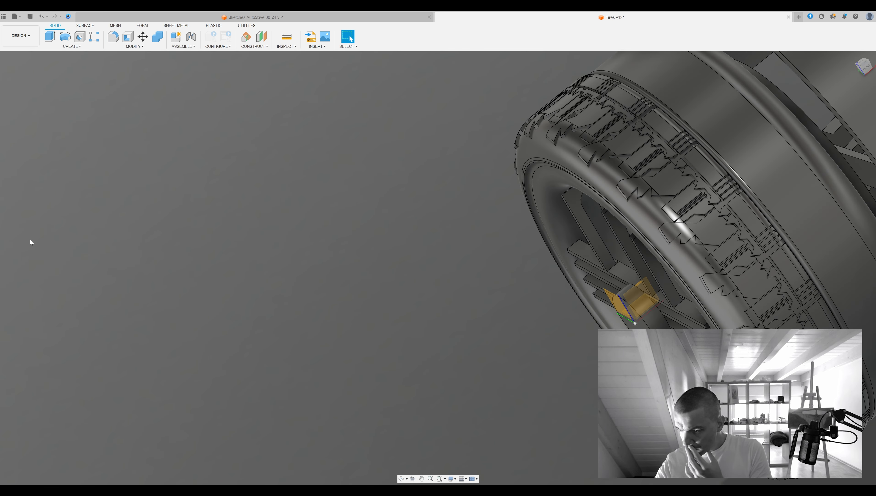
Combine the tread blocks with the tire half and mirror the treaded half across its inner face
left_click(621, 277)
middle_click_drag(622, 278, 543, 153, "shift")
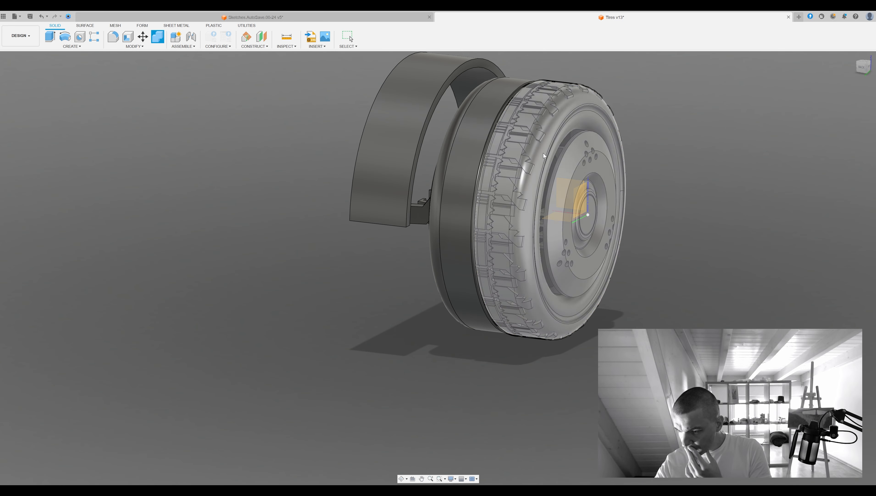
left_click(863, 65)
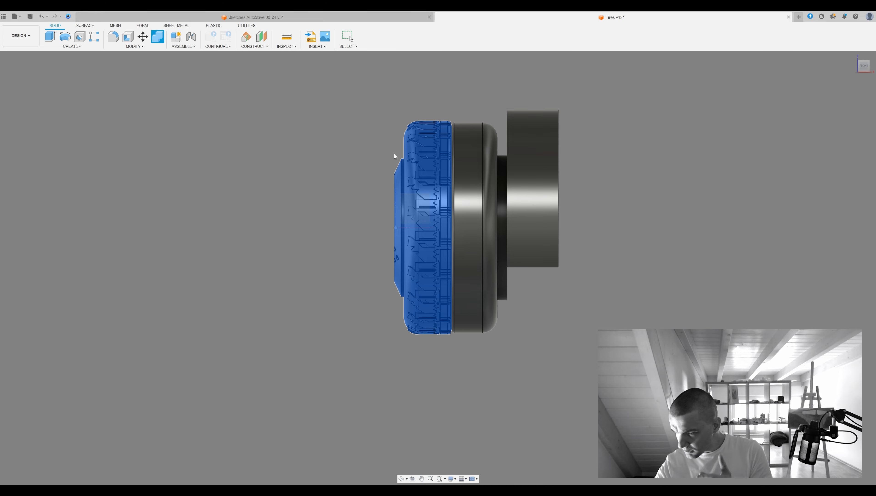
middle_click_drag(161, 203, 841, 150, "shift")
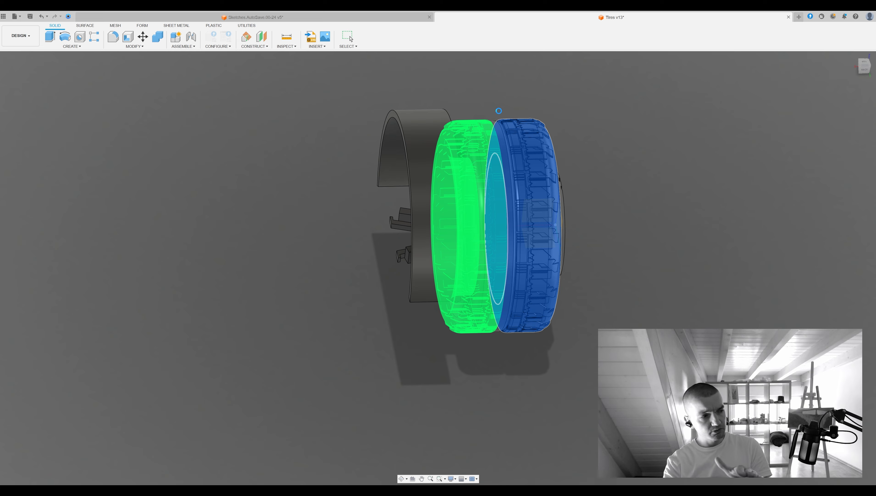
key("m")
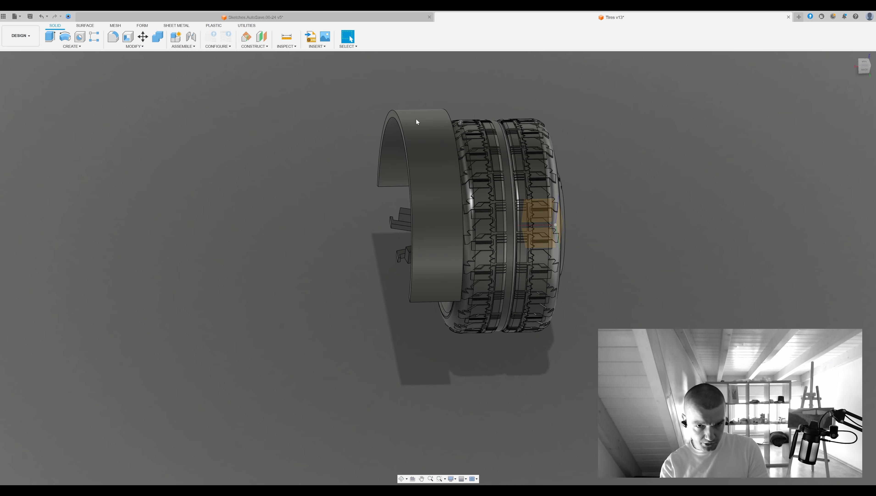
middle_click_drag(558, 102, 504, 132, "shift")
left_click(504, 132)
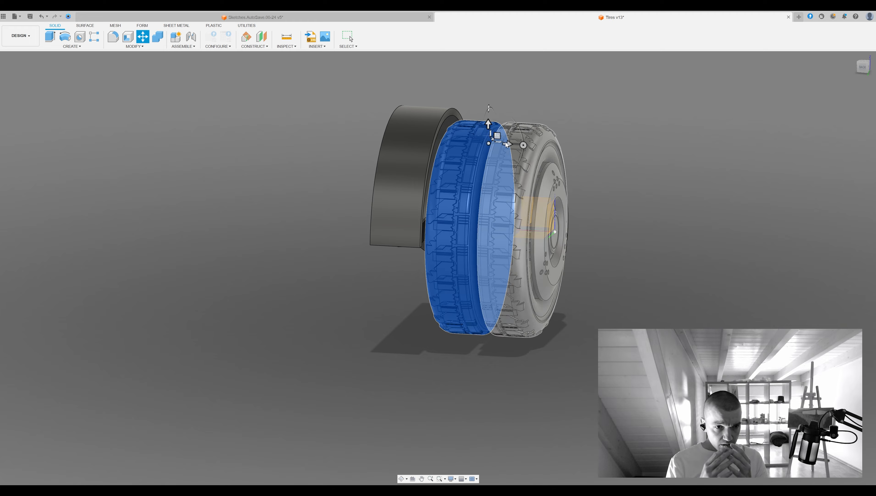
middle_click_drag(582, 133, 685, 127, "shift")
key("Escape")
Fillet the fender's edges and the bend edges of the bracket arms inside the wheel
middle_click_drag(642, 185, 429, 336, "shift")
key("f")
scroll(465, 326, "up", 3)
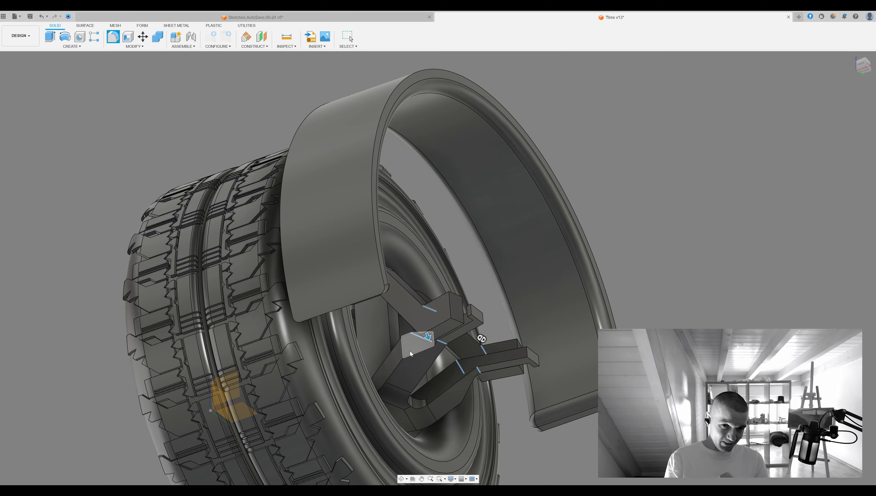
middle_click_drag(535, 345, 462, 365, "shift")
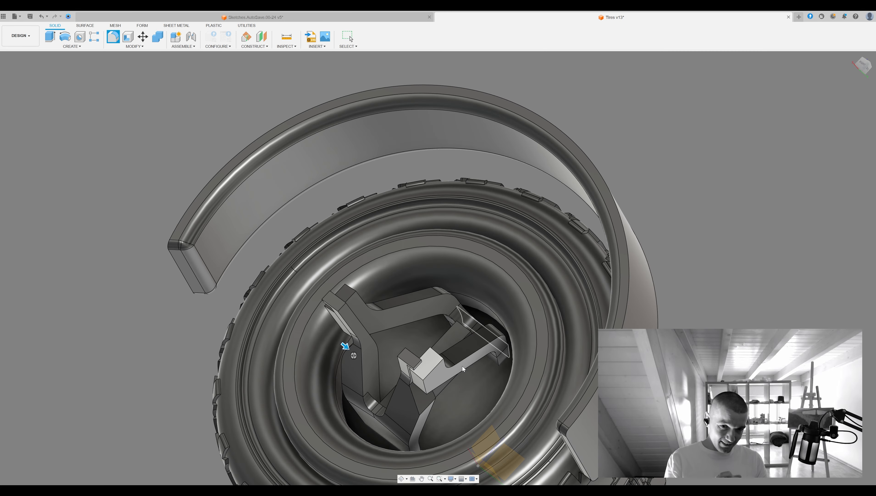
middle_click_drag(425, 404, 378, 255, "shift")
scroll(416, 395, "up", 5)
key("Escape")
Examine the brackets inside the wheel, the rounded fender and the mirrored tread from several sides
middle_click_drag(392, 338, 530, 373, "shift")
left_click(524, 425)
middle_click_drag(548, 334, 399, 250, "shift")
scroll(421, 278, "down", 10)
key("Escape")
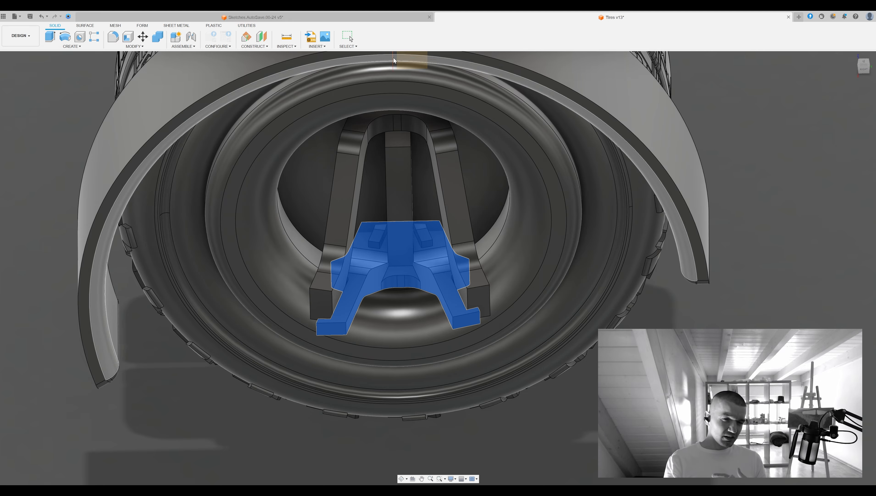
scroll(394, 60, "down", 10)
middle_click_drag(394, 60, 22, 85, "shift")
middle_click_drag(45, 130, 703, 287, "shift")
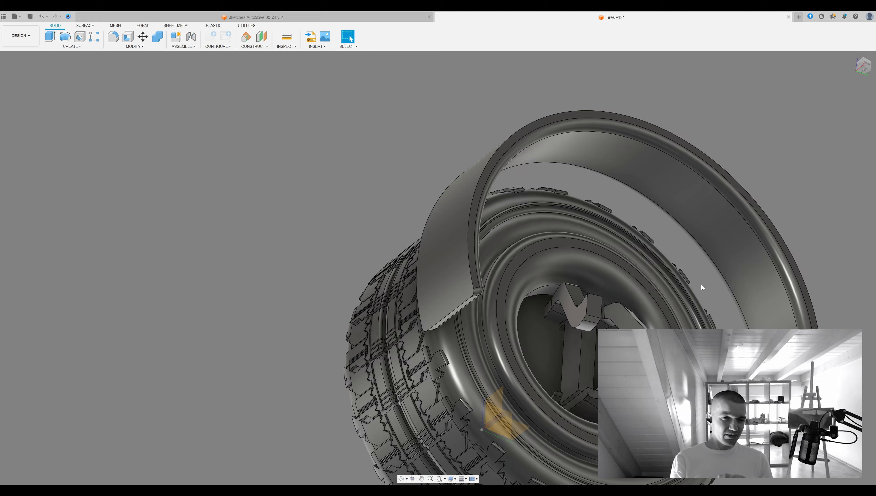
key("Escape")
middle_click_drag(839, 129, 178, 39, "shift")
middle_click_drag(855, 135, 711, 237, "shift")
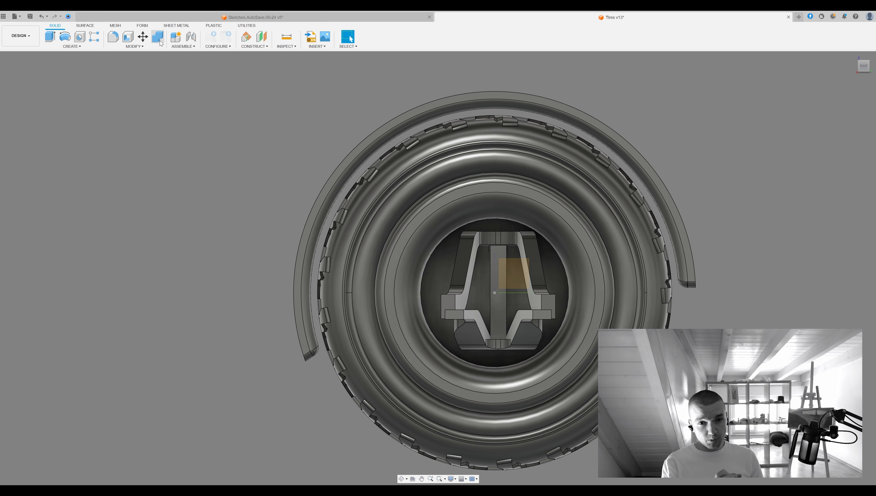
Reposition the bracket bodies inside the wheel with Move
key("m")
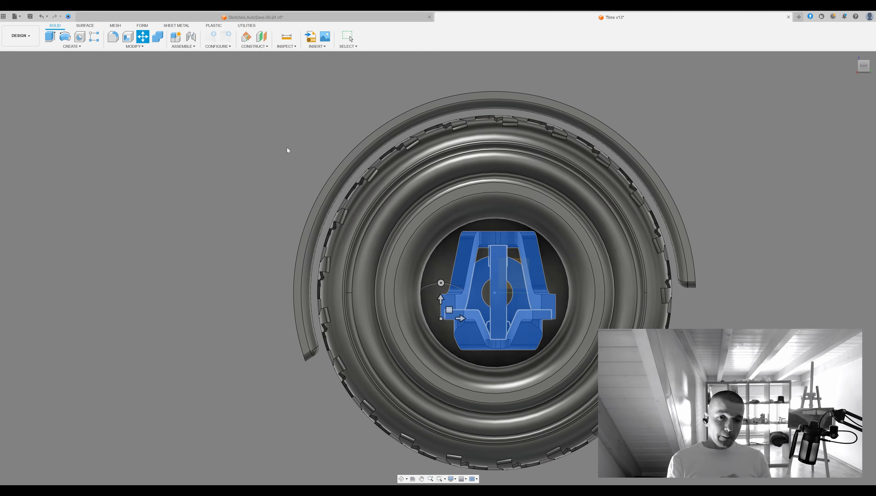
middle_click_drag(286, 147, 862, 117, "shift")
middle_click_drag(809, 191, 451, 312, "shift")
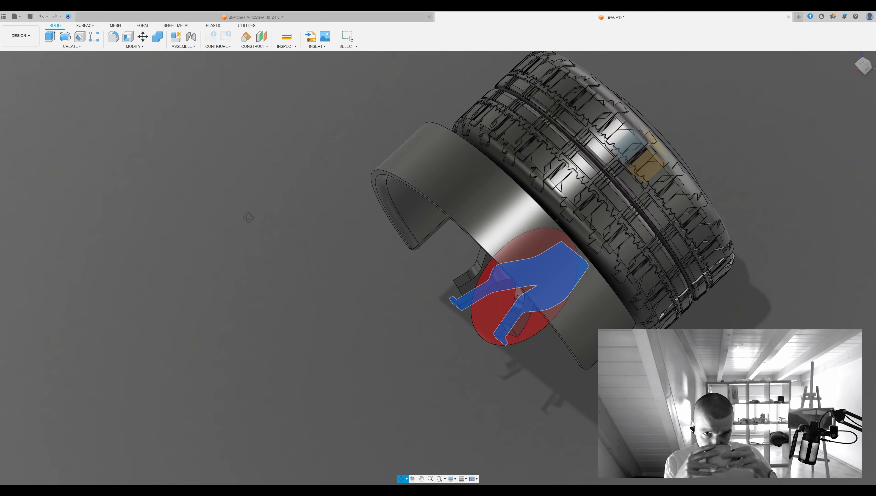
left_click(864, 65)
middle_click_drag(777, 239, 728, 242)
key("m")
left_click(499, 280)
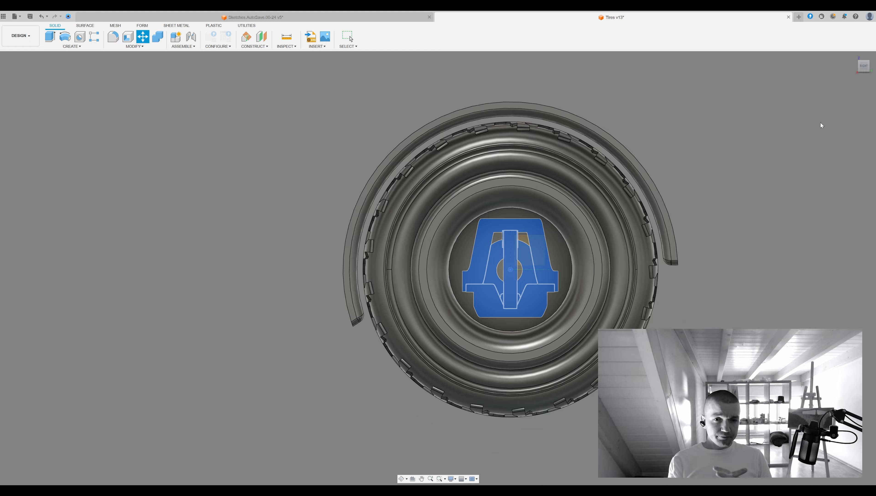
middle_click_drag(515, 272, 531, 386, "shift")
key("Escape")
Move the end face of one lower bracket arm along the arm's direction
middle_click_drag(844, 213, 451, 243, "shift")
scroll(572, 395, "up", 10)
key("m")
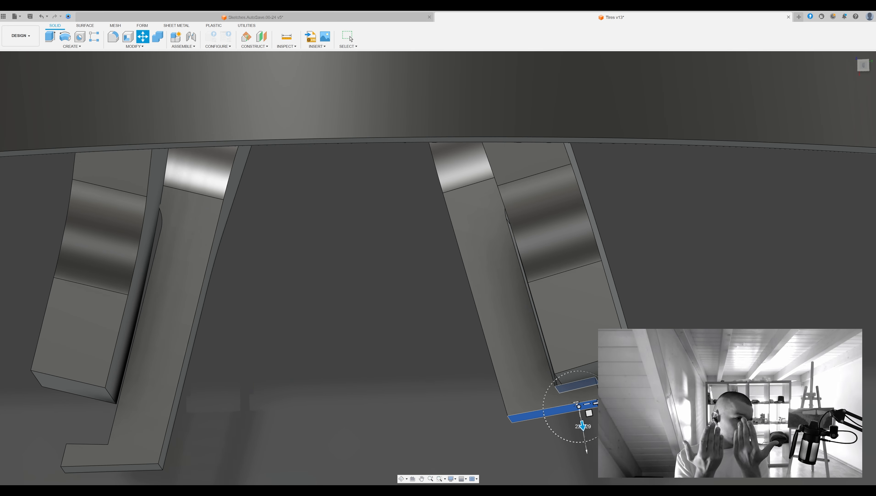
scroll(590, 411, "down", 10)
key("Escape")
middle_click_drag(590, 411, 461, 405, "shift")
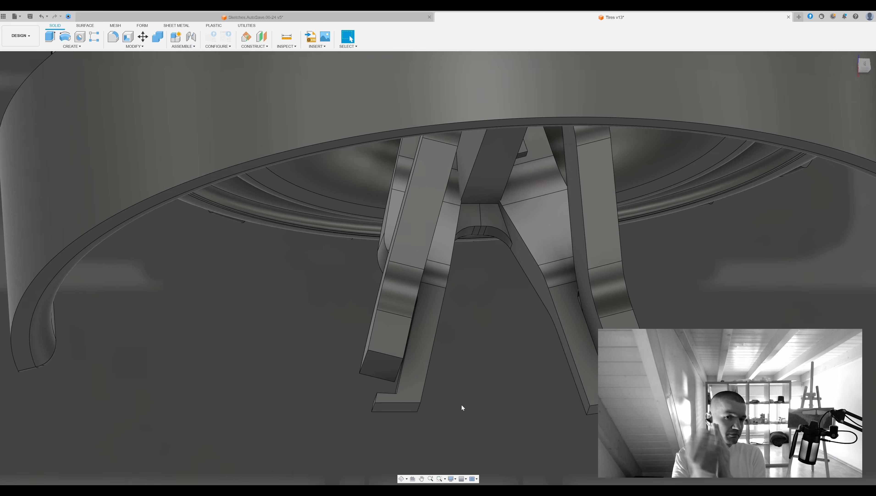
Fillet the long edges of the lower bracket arms inside the wheel
scroll(551, 399, "up", 4)
scroll(556, 423, "down", 8)
middle_click_drag(555, 423, 577, 363, "shift")
scroll(521, 399, "up", 8)
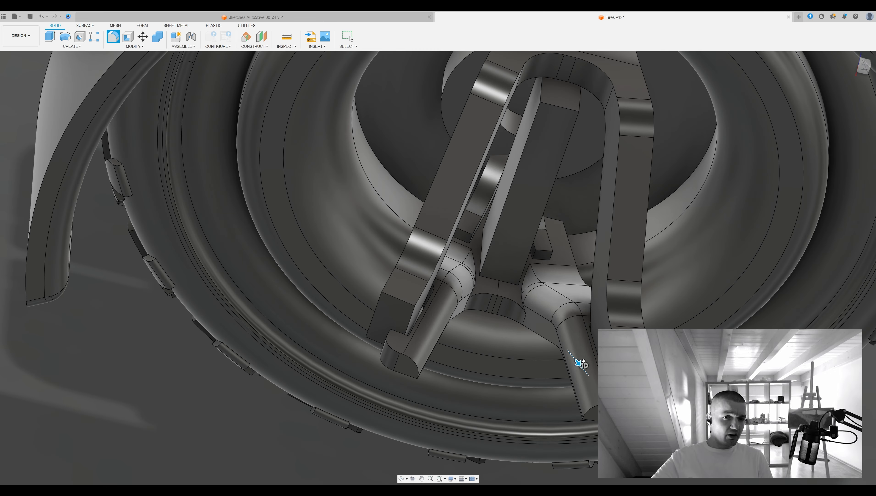
double_click(577, 363)
middle_click_drag(569, 394, 553, 372, "shift")
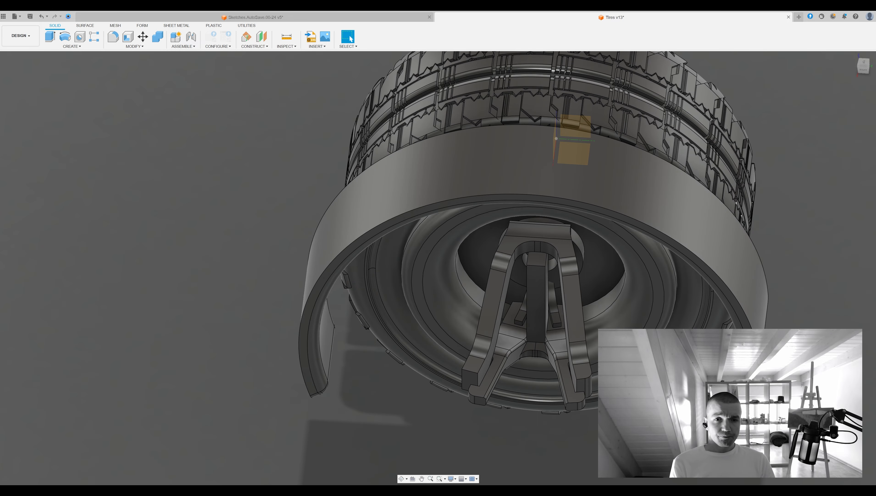
Sketch two closely spaced concentric circles on the tire's inner sidewall and extrude the thin ring between them
mouse_move(541, 299)
middle_mouse_down("shift")
mouse_move(479, 271)
mouse_move(313, 243)
mouse_move(541, 222)
mouse_move(631, 312)
mouse_move(663, 254)
middle_mouse_up("shift")
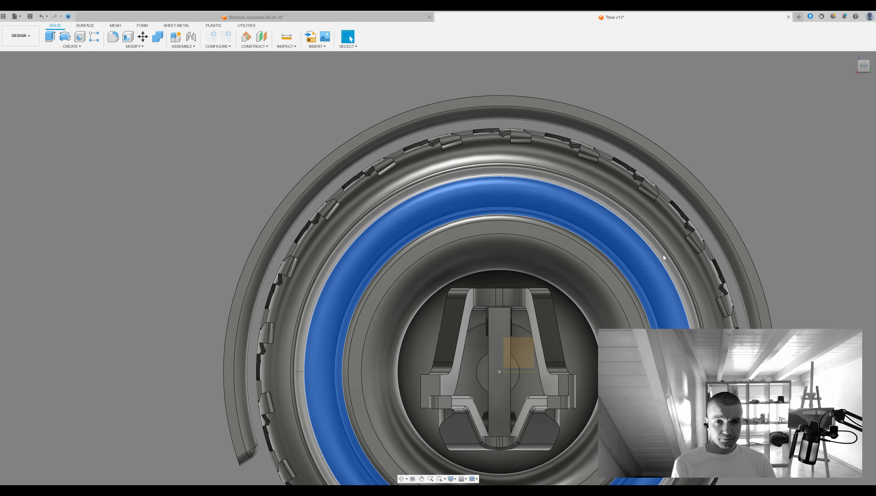
key("s")
left_click(688, 313)
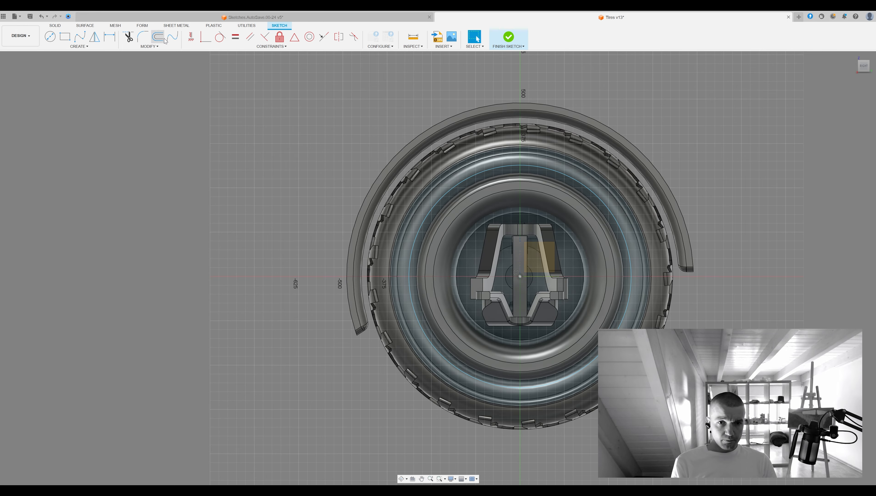
key("e")
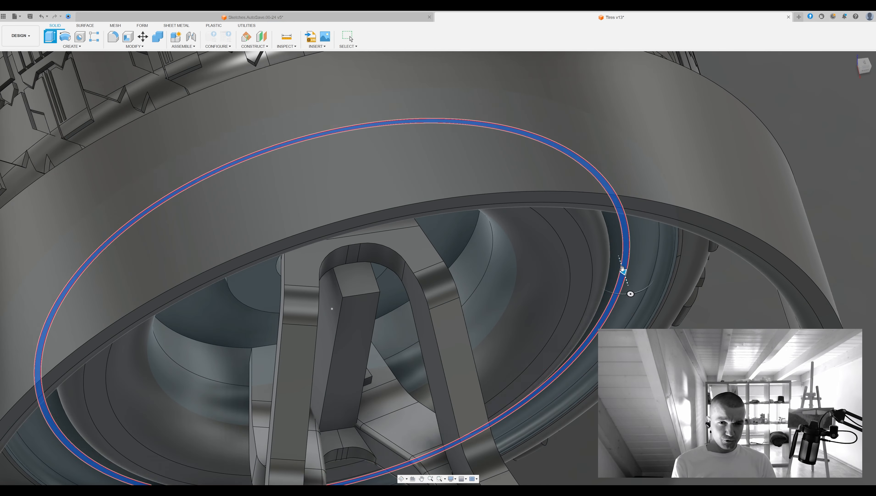
key("Return")
Combine the extruded thin ring with the wheel body
middle_click_drag(840, 199, 678, 180, "shift")
scroll(678, 180, "down", 5)
left_click(157, 36)
left_click(595, 163)
left_click(623, 174)
key("Escape")
Fillet the edges of the thin ring on the tire's sidewall
scroll(597, 198, "up", 5)
middle_click_drag(576, 218, 603, 230, "shift")
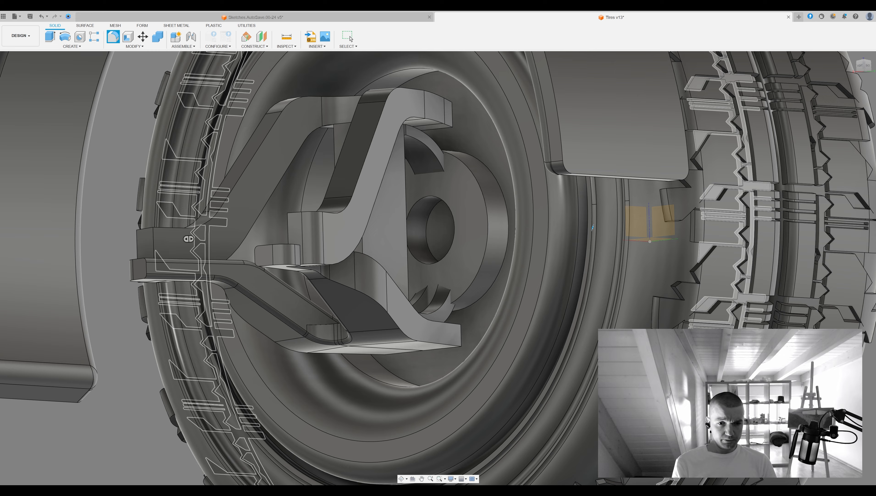
scroll(593, 228, "down", 6)
middle_click_drag(600, 261, 757, 288, "shift")
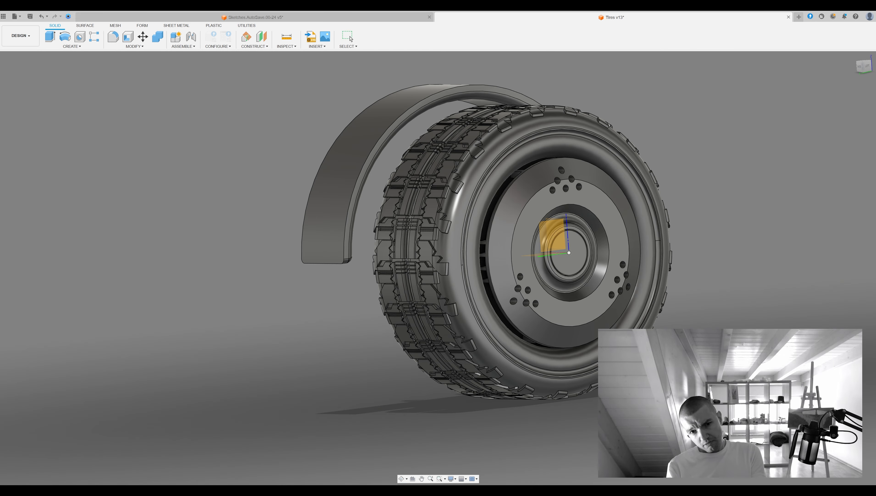
Apply a black appearance to the tire and an orange one to the rim parts
middle_click_drag(794, 264, 612, 217, "shift")
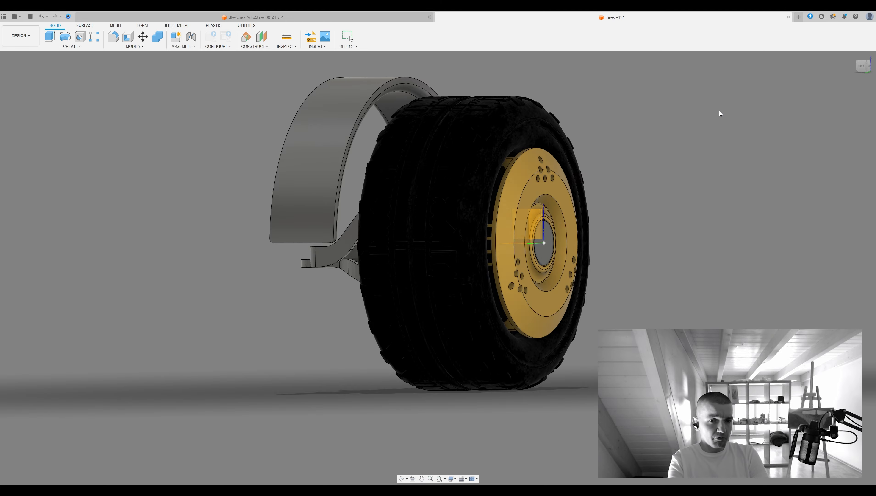
middle_click_drag(709, 204, 809, 240, "shift")
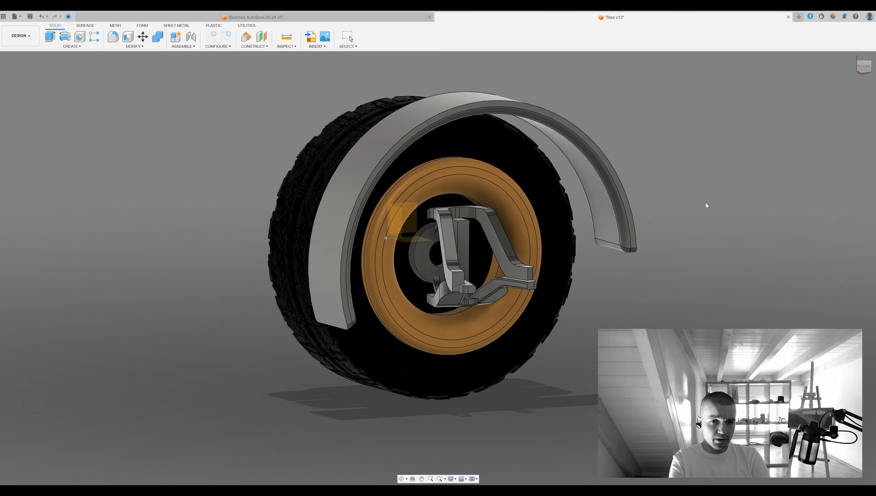
middle_click_drag(679, 229, 664, 169, "shift")
middle_click_drag(460, 303, 651, 303, "shift")
Switch to the Sketches.AutoSave.00-24 design and place the finished Tires wheels beside the front and rear axle arms on one side
left_click(313, 17)
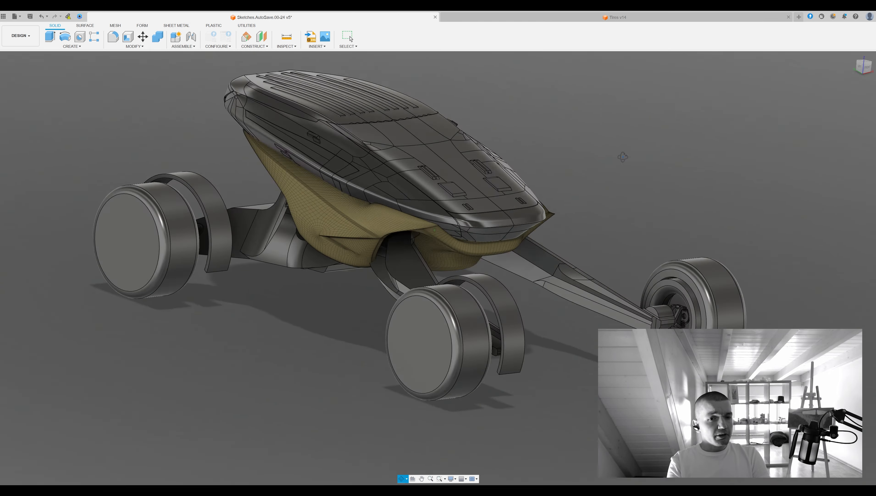
middle_click_drag(622, 154, 583, 157, "shift")
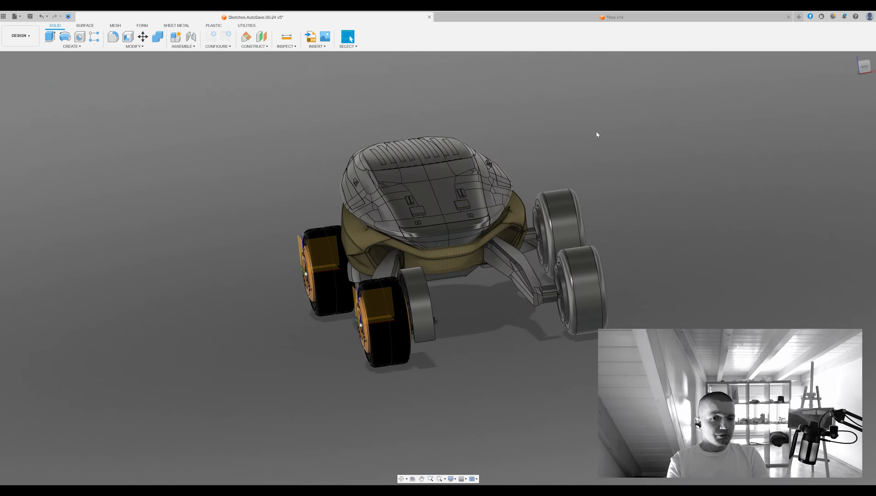
key("m")
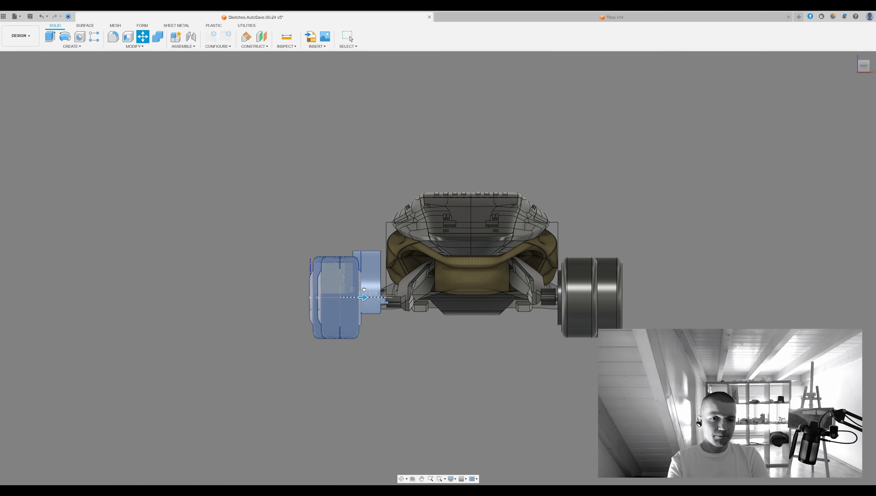
left_click_drag(365, 289, 369, 289)
middle_click_drag(486, 295, 445, 345, "shift")
left_click(863, 63)
mouse_move(326, 430)
left_mouse_down()
mouse_move(327, 404)
mouse_move(330, 423)
left_mouse_up()
key("Return")
middle_click_drag(330, 360, 345, 315)
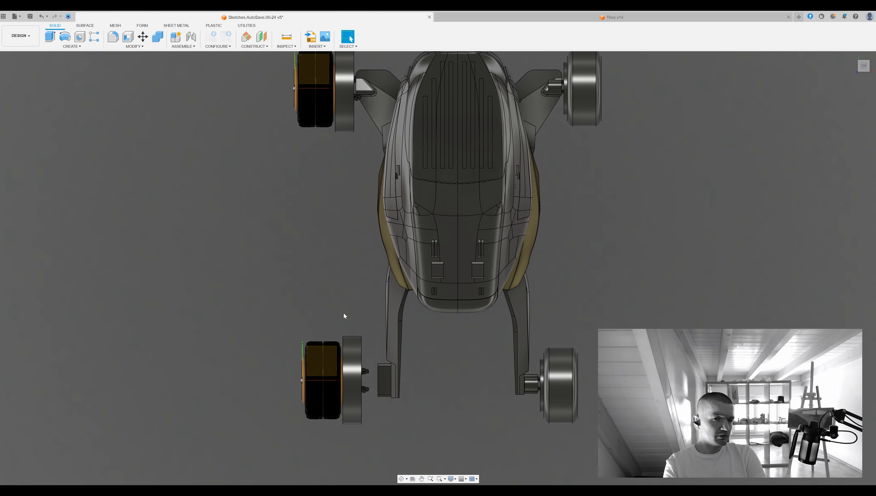
key("Return")
Examine how the new wheels line up with the vehicle's front and rear axle arms
middle_click_drag(451, 410, 504, 298, "shift")
scroll(524, 349, "up", 4)
left_click(311, 139)
middle_click_drag(310, 139, 323, 135, "shift")
scroll(323, 135, "down", 5)
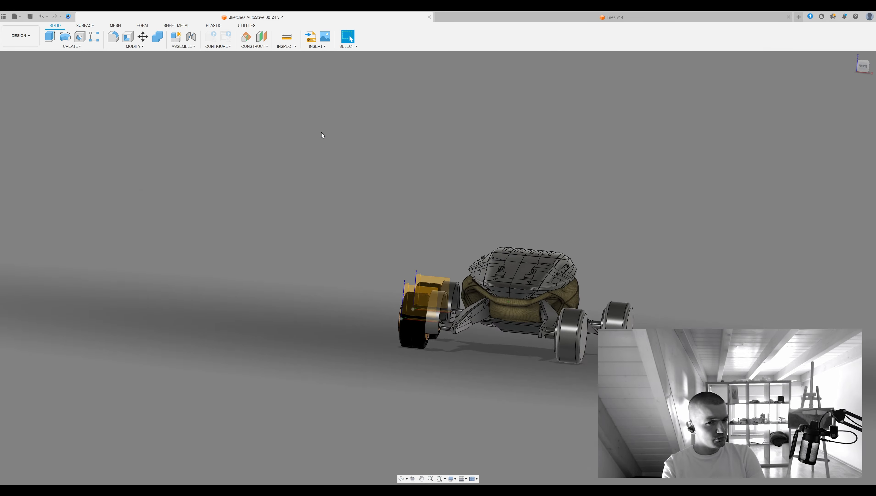
scroll(322, 135, "up", 5)
middle_click_drag(426, 408, 403, 354)
Open the Front Axel design and move the inserted Tires wheel to the end of the axle arm
left_click(4, 17)
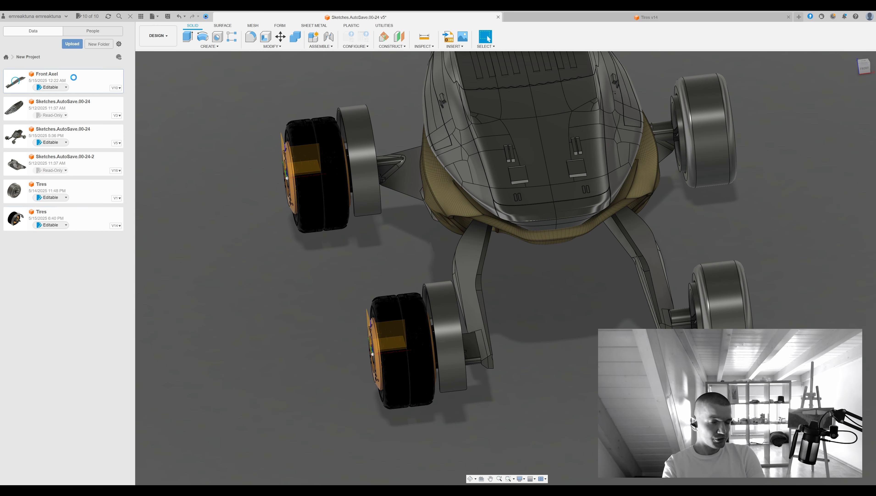
left_click_drag(612, 334, 377, 111)
middle_click_drag(437, 208, 562, 121, "shift")
left_click_drag(393, 219, 403, 279)
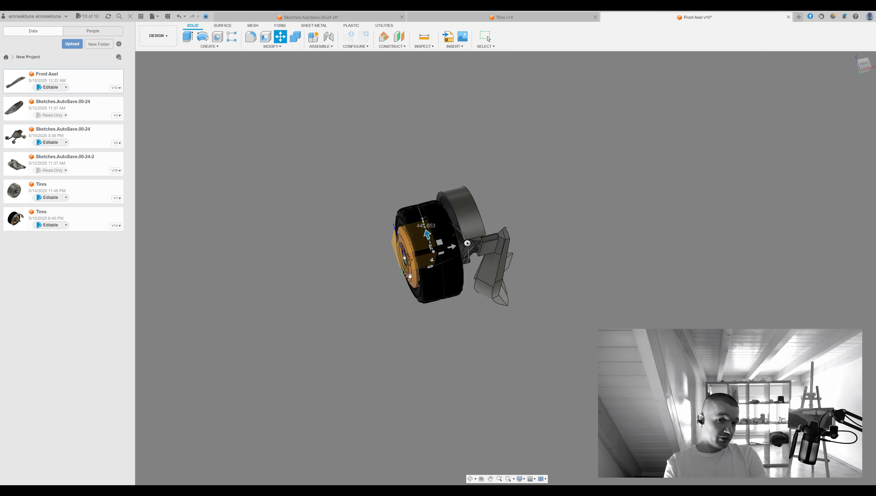
middle_click_drag(458, 222, 538, 298, "shift")
key("Return")
Adjust the faces of the block on the axle arm with Press Pull to meet the wheel's bracket
scroll(487, 292, "up", 3)
left_click(436, 179)
key("q")
left_click(863, 69)
mouse_move(864, 104)
middle_mouse_down("shift")
mouse_move(834, 122)
mouse_move(864, 119)
middle_mouse_up("shift")
key("Escape")
middle_click_drag(473, 223, 520, 278, "shift")
scroll(469, 338, "up", 3)
key("Escape")
middle_click_drag(469, 338, 531, 376, "shift")
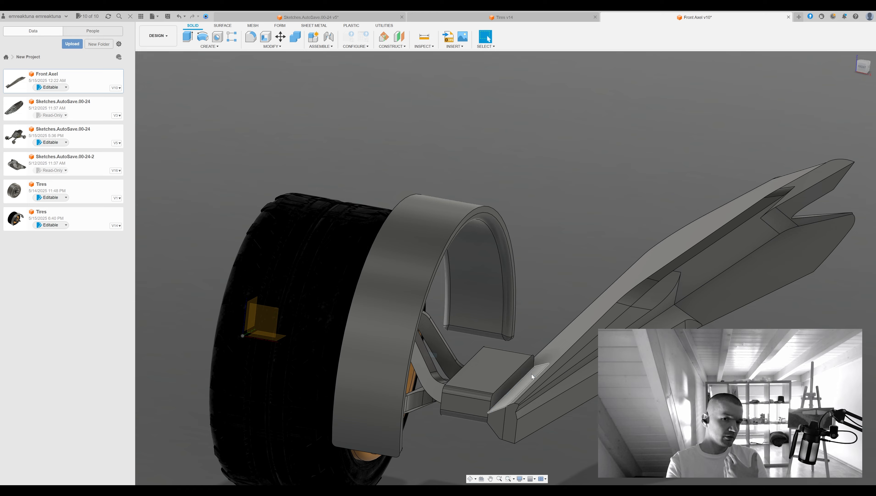
Offset the long triangular side face of the axle arm with Press Pull
key("Escape")
middle_click_drag(537, 336, 511, 328, "shift")
scroll(438, 299, "up", 4)
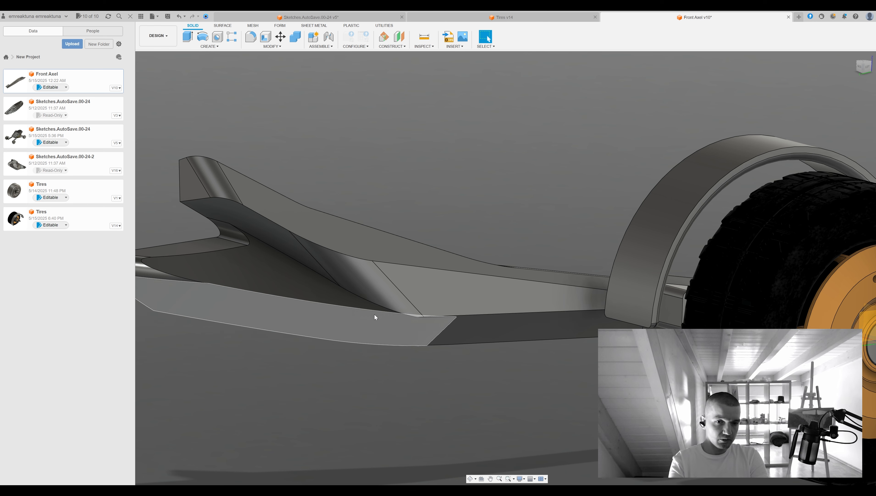
middle_click_drag(450, 306, 553, 315, "shift")
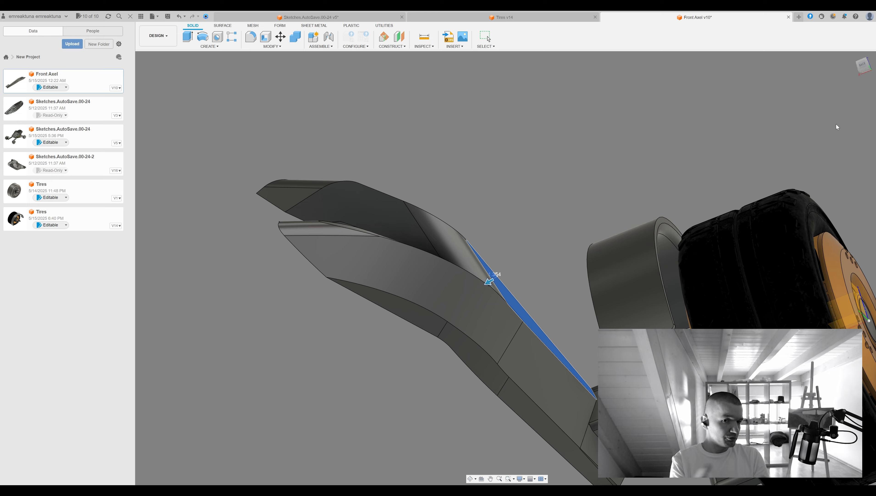
middle_click_drag(838, 127, 495, 281, "shift")
Offset the curved face behind the axle arm's forked end with Press Pull
scroll(413, 386, "up", 3)
middle_click_drag(413, 386, 396, 401, "shift")
left_click_drag(243, 378, 248, 370)
scroll(458, 413, "down", 5)
middle_click_drag(549, 378, 717, 170, "shift")
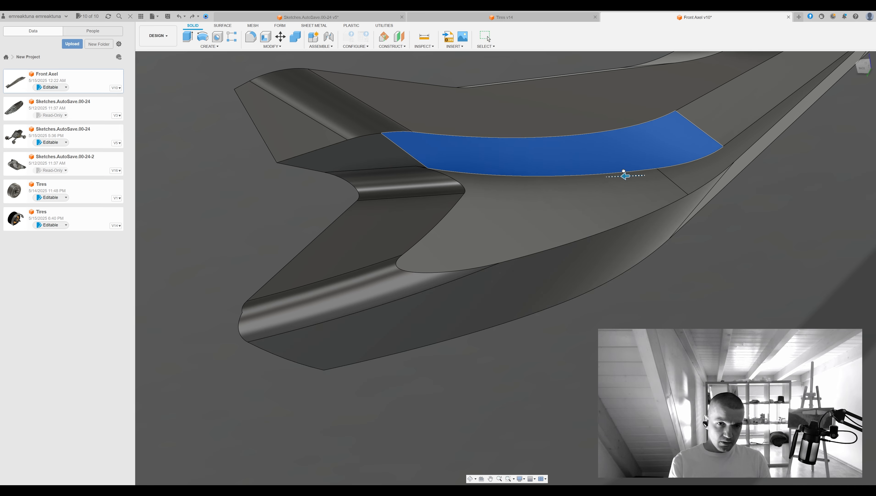
scroll(523, 280, "down", 5)
middle_click_drag(523, 279, 553, 334, "shift")
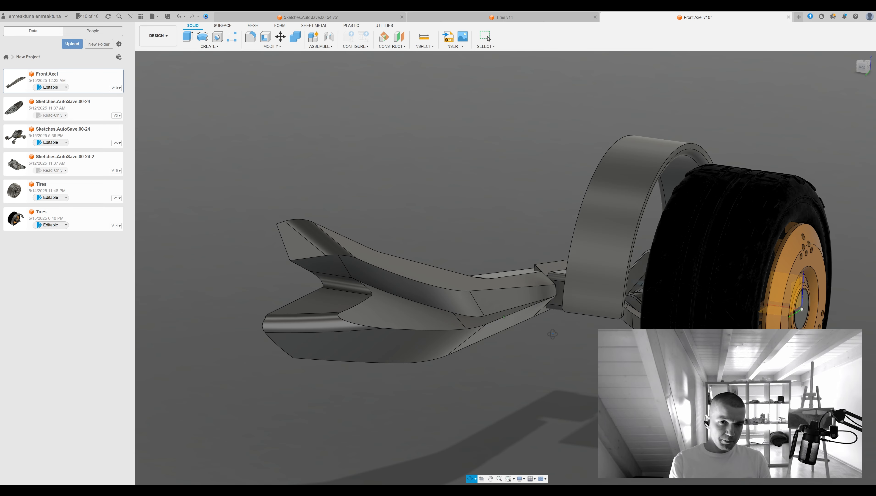
Offset the narrow tapered face of the axle arm near the wheel with Press Pull
middle_click_drag(571, 283, 524, 286, "shift")
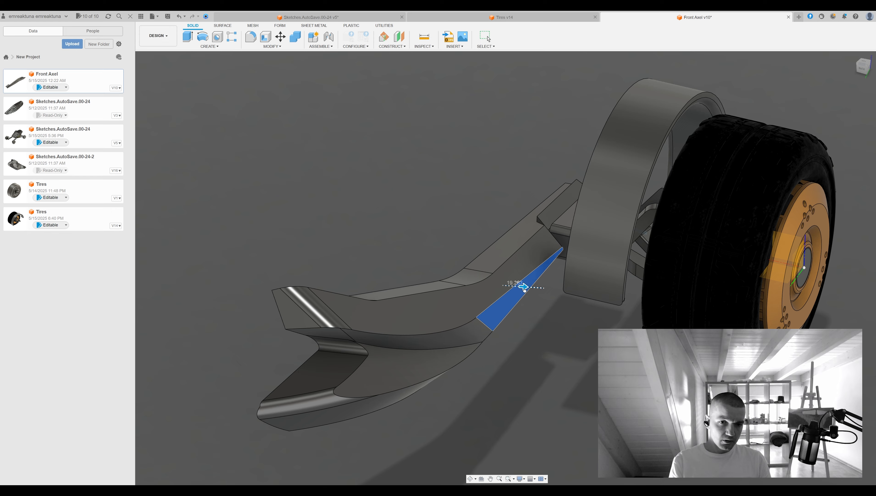
middle_click_drag(844, 117, 446, 334, "shift")
middle_click_drag(476, 164, 600, 327, "shift")
Extrude an arc-shaped extension from the fender's side face over the axle arm
middle_click_drag(454, 187, 660, 260, "shift")
scroll(670, 255, "up", 5)
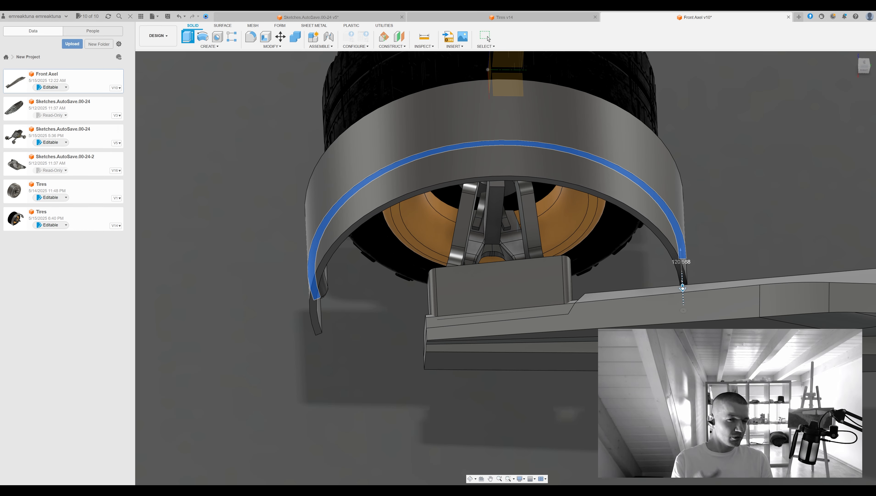
left_click_drag(682, 277, 678, 243)
middle_click_drag(679, 243, 676, 254, "shift")
middle_click_drag(679, 172, 672, 297, "shift")
key("Return")
Sketch an offset arch outline on the fender extension's side and cut it out to leave an outer arch and an inner bracket
middle_click_drag(840, 128, 585, 241, "shift")
key("o")
left_click(691, 193)
key("Return")
middle_click_drag(690, 198, 636, 173, "shift")
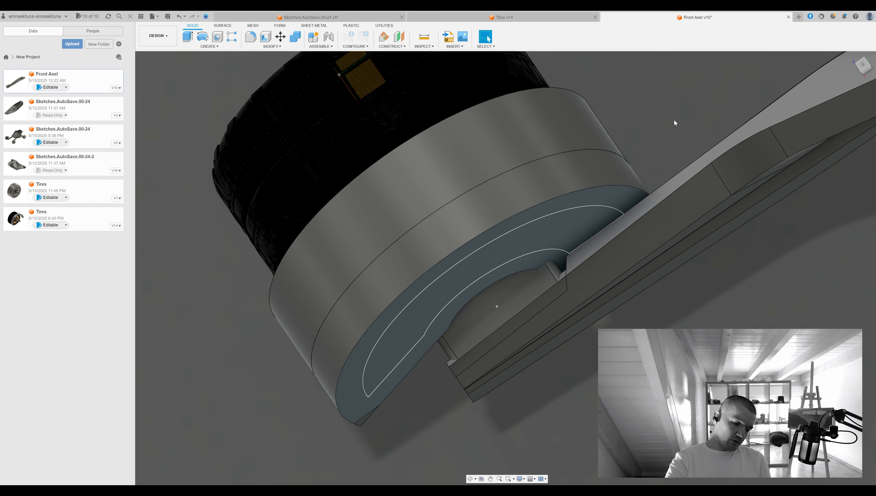
middle_click_drag(597, 209, 451, 285, "shift")
Split off and remove the inner arch bracket's leg on the side where the axle arm runs away from the wheel
left_click(399, 314)
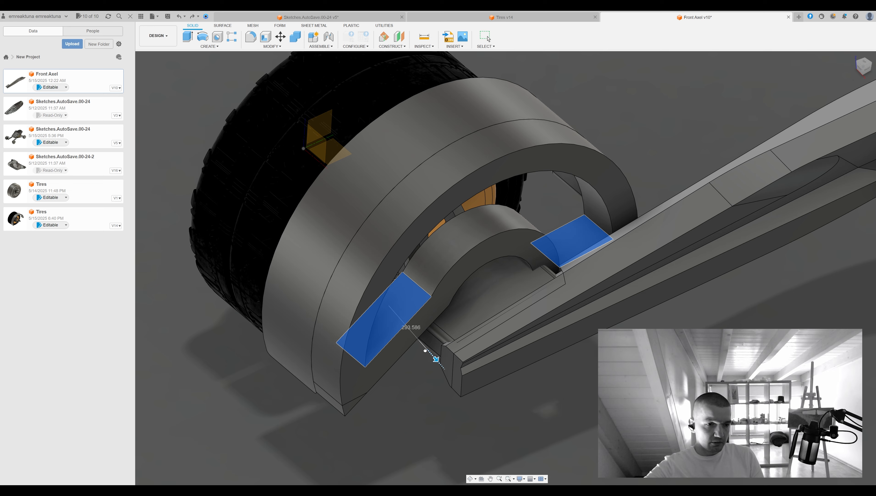
middle_click_drag(478, 278, 521, 328, "shift")
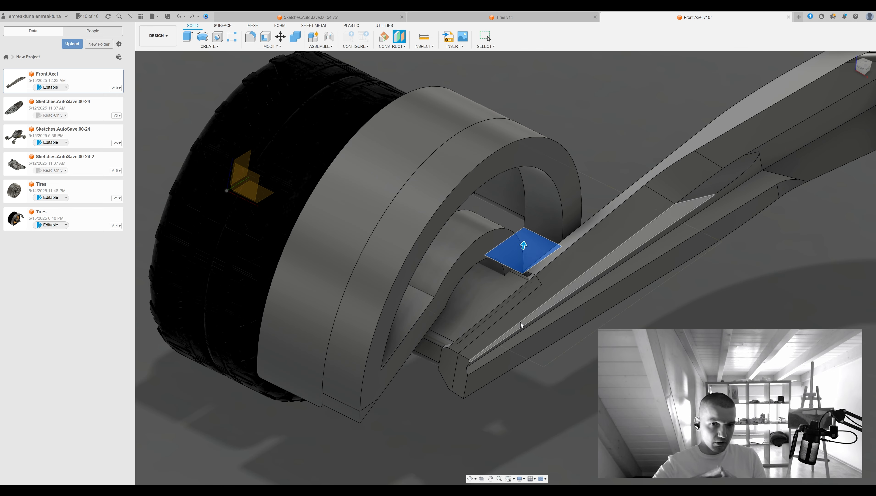
middle_click_drag(852, 108, 521, 194, "shift")
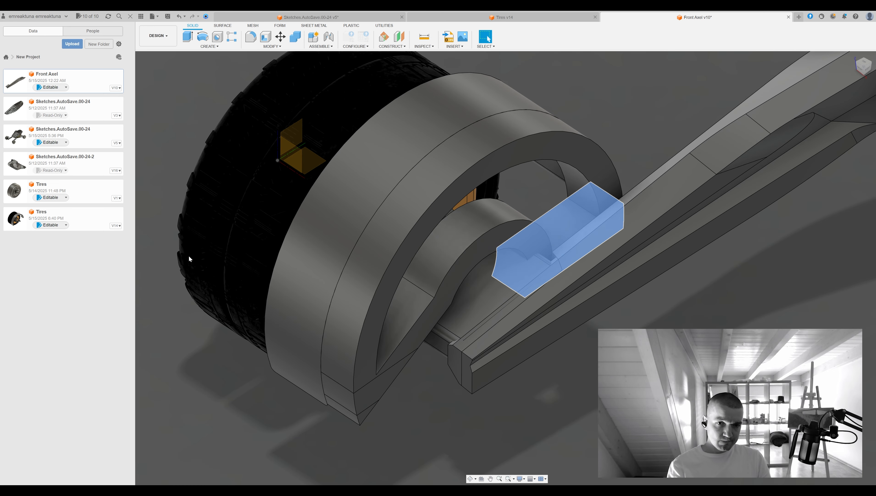
middle_click_drag(445, 290, 388, 311, "shift")
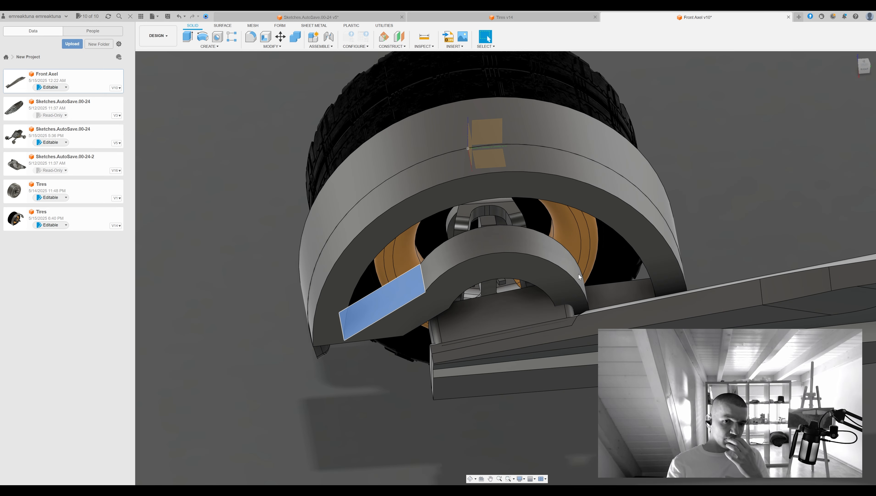
Cut away the section of the outer fender extension above the inner bracket's remaining leg
middle_click_drag(679, 279, 445, 372, "shift")
middle_click_drag(412, 341, 191, 234, "shift")
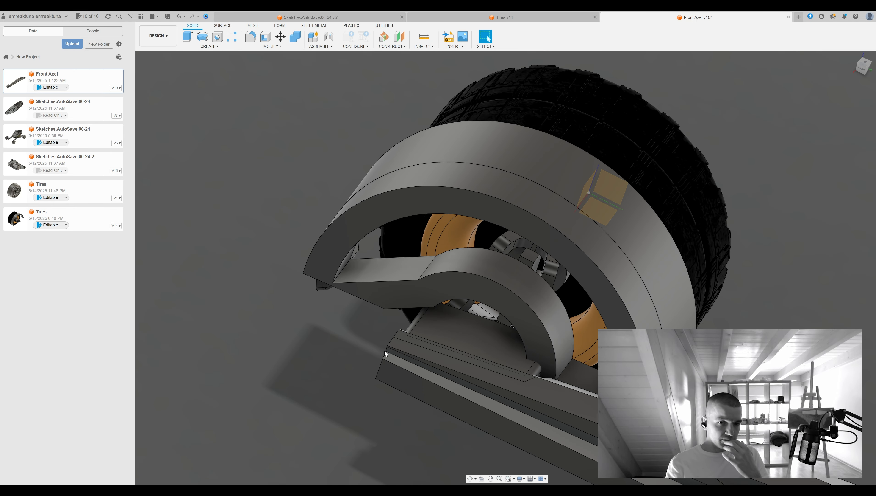
middle_click_drag(389, 344, 439, 243, "shift")
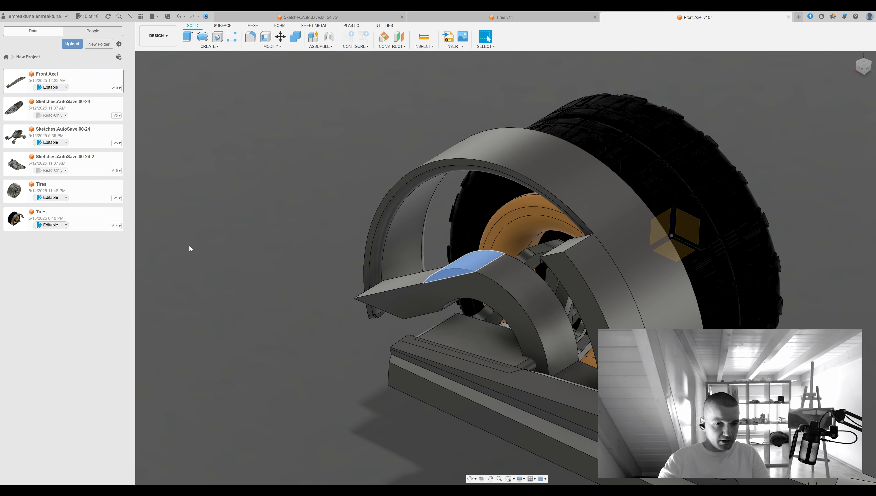
Examine the trimmed fender extension around the wheel and axle arm, comparing the Front Axel and Tires designs
middle_click_drag(198, 267, 533, 306, "shift")
middle_click_drag(486, 222, 645, 298, "shift")
key("Escape")
middle_click_drag(698, 268, 520, 278, "shift")
left_click(491, 19)
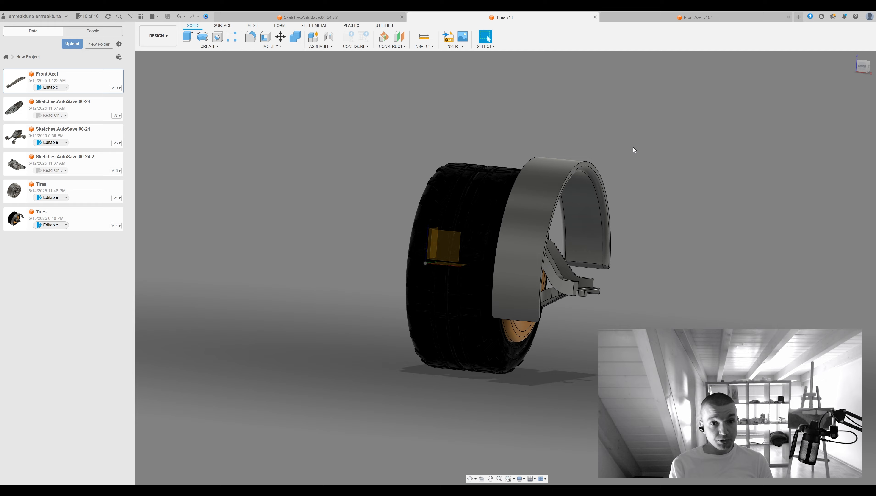
key("ctrl+Tab")
middle_click_drag(653, 150, 554, 459, "shift")
middle_click_drag(551, 252, 520, 249, "shift")
key("Escape")
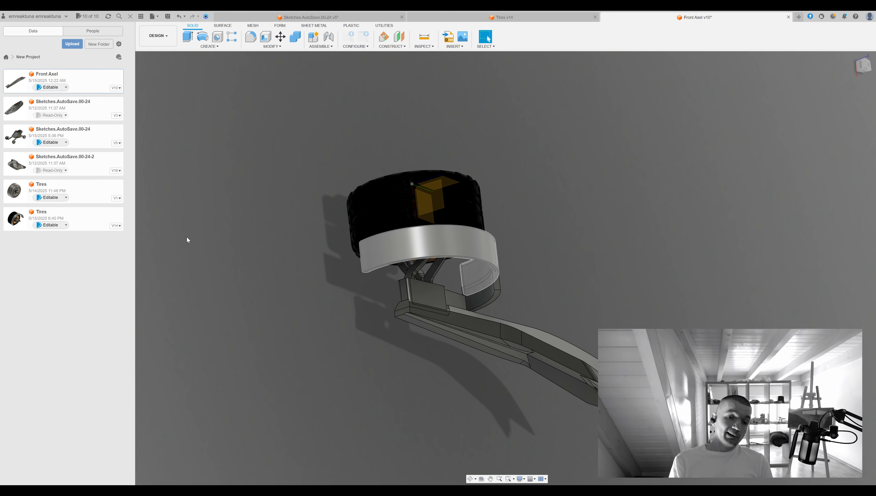
Save the Tires design and return to the Front Axel design
left_click(470, 18)
left_click(718, 20)
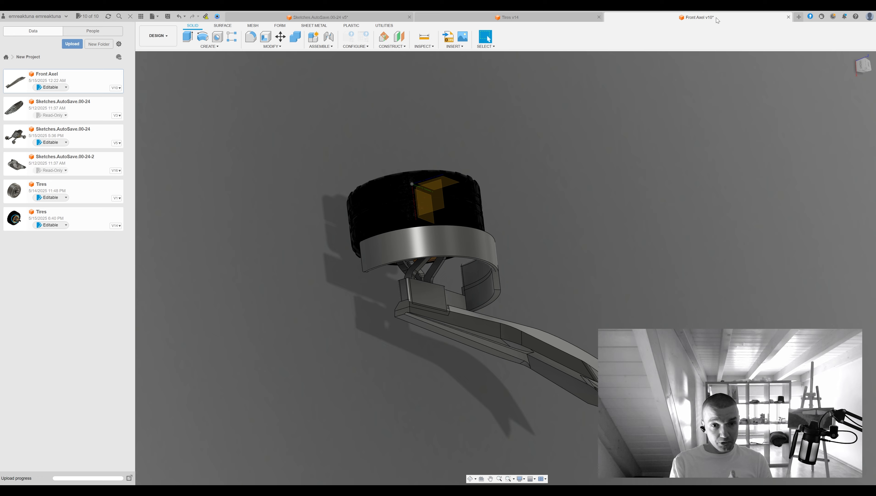
scroll(547, 172, "up", 6)
key("Escape")
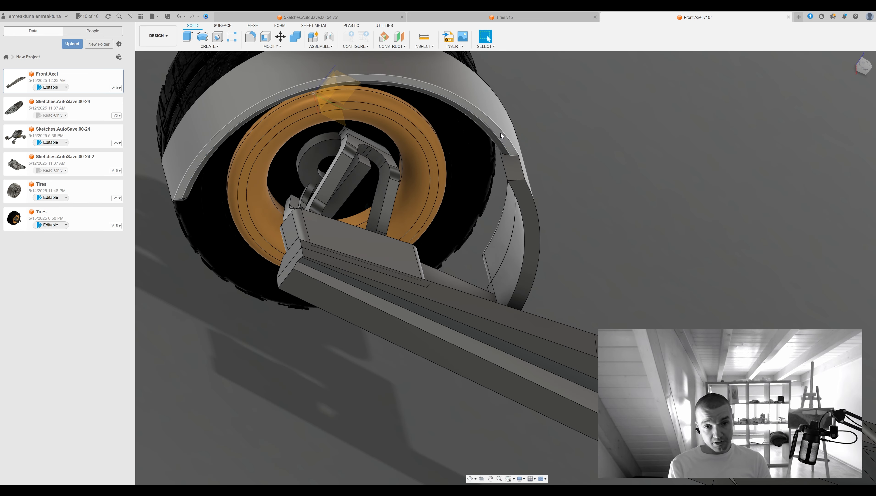
middle_click_drag(500, 135, 625, 175)
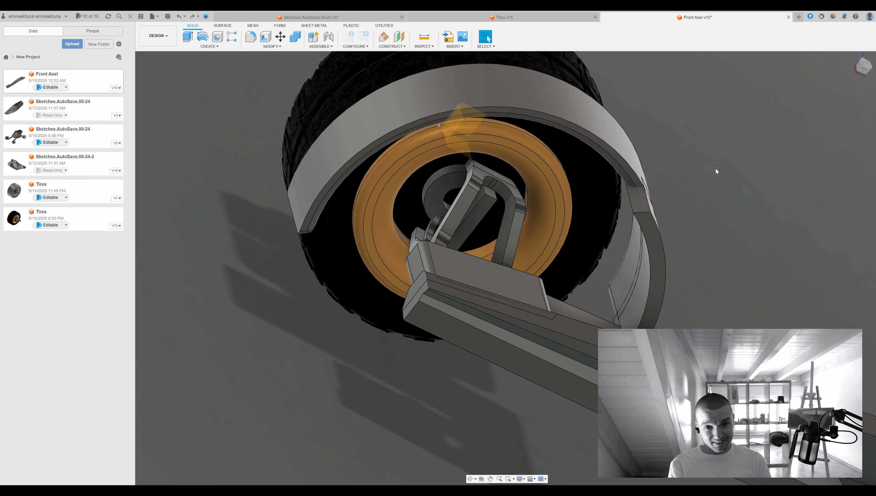
Apply Press Pull to the faces of the fender's rear extension beside the axle arm
middle_click_drag(712, 153, 713, 260, "shift")
scroll(713, 261, "up", 3)
left_click(488, 39)
middle_click_drag(589, 173, 662, 236, "shift")
scroll(726, 304, "up", 3)
left_click(661, 236)
middle_click_drag(539, 207, 799, 186, "shift")
scroll(694, 187, "down", 5)
left_click(643, 166)
middle_click_drag(643, 148, 727, 246, "shift")
left_click(727, 246)
key("q")
Sketch a wheel-centred circle along the fender's arc and two lines from its centre past the rim on both sides
middle_click_drag(810, 160, 587, 324, "shift")
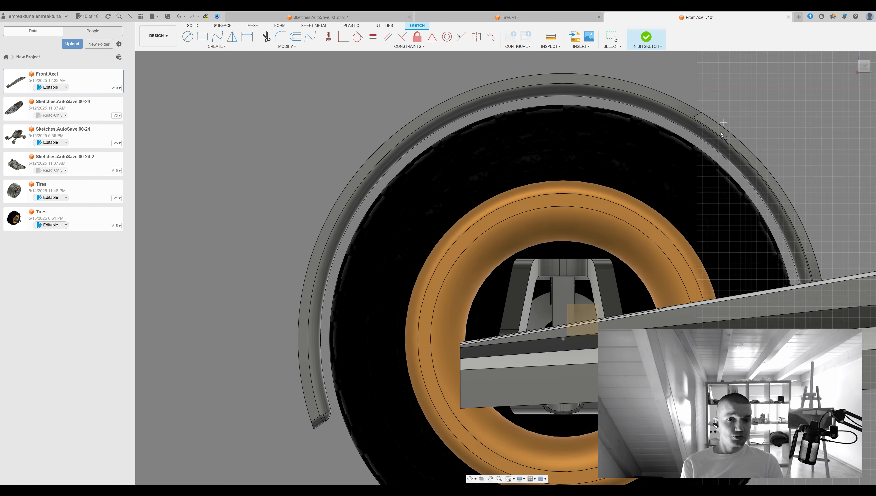
key("c")
left_click(556, 265)
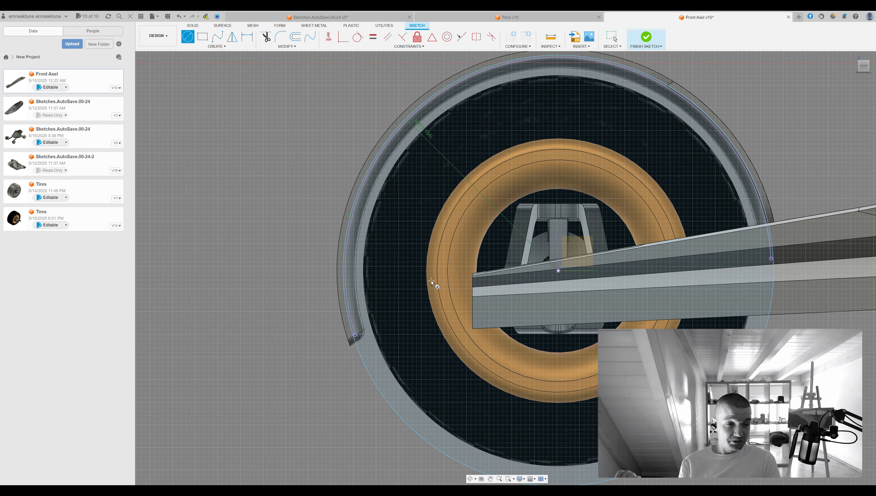
key("c")
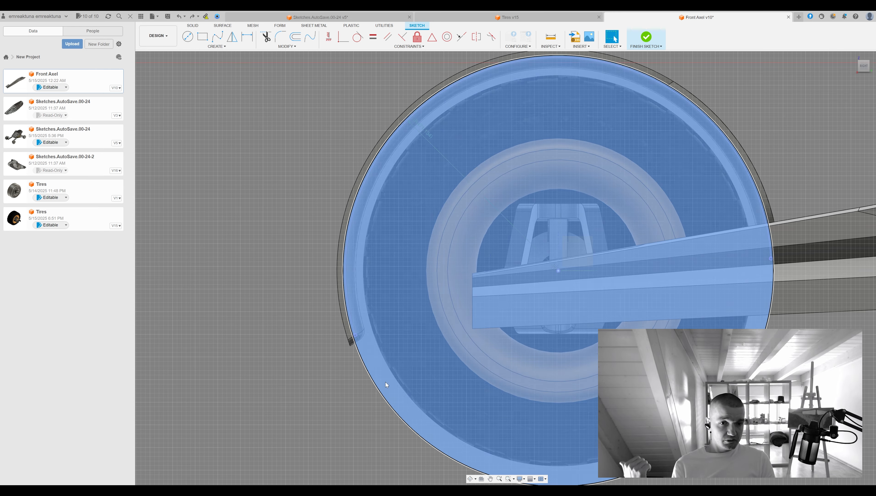
scroll(389, 248, "up", 5)
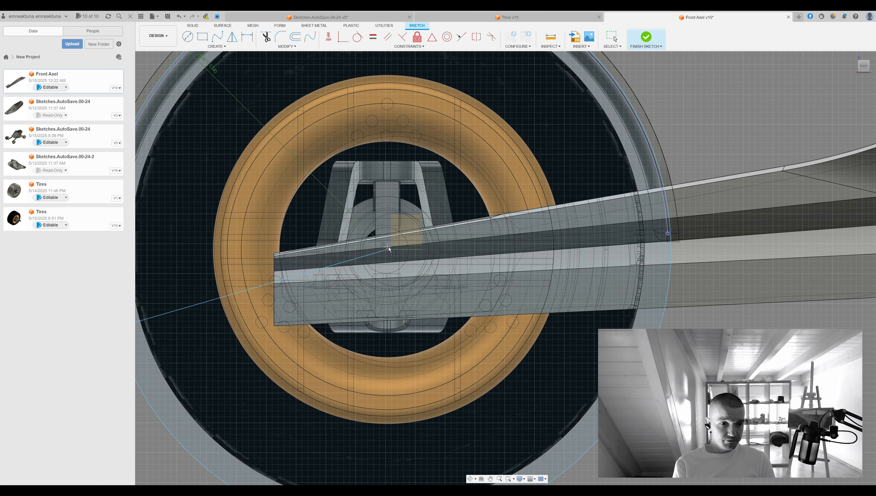
left_click(388, 249)
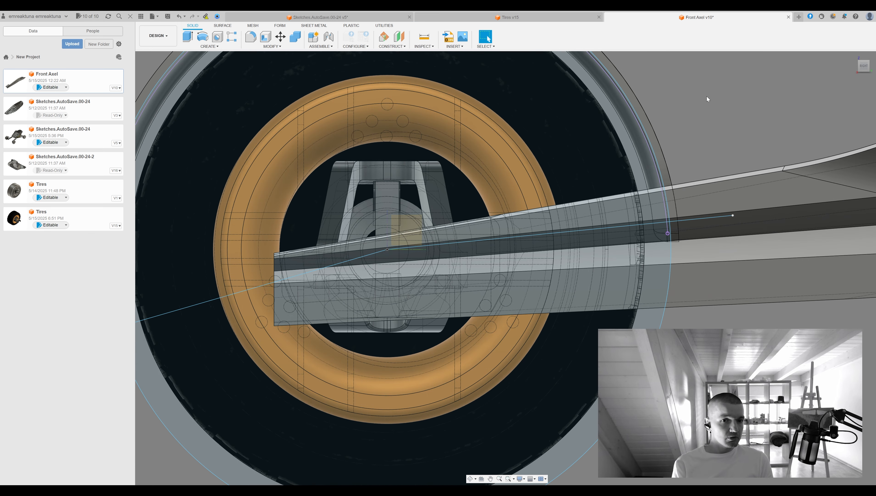
Split the fender and its extension along the sketched circle and remove the inner portion, leaving a thin ring
scroll(831, 138, "down", 2)
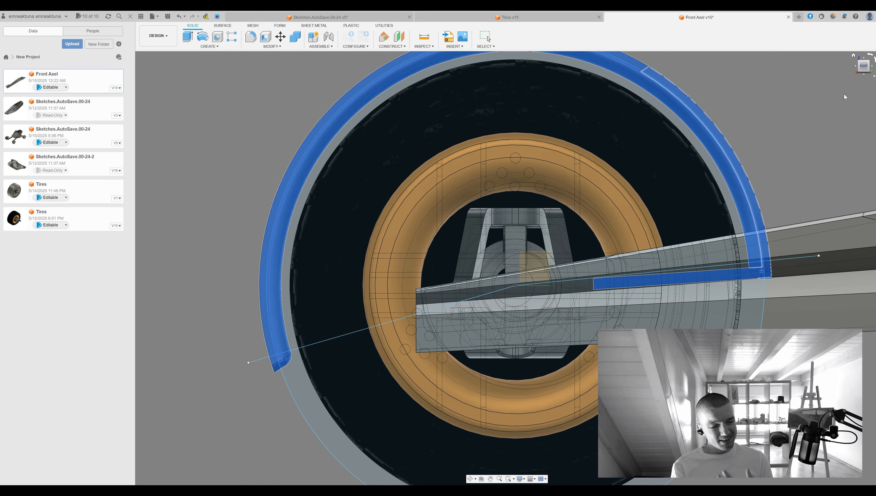
key("Escape")
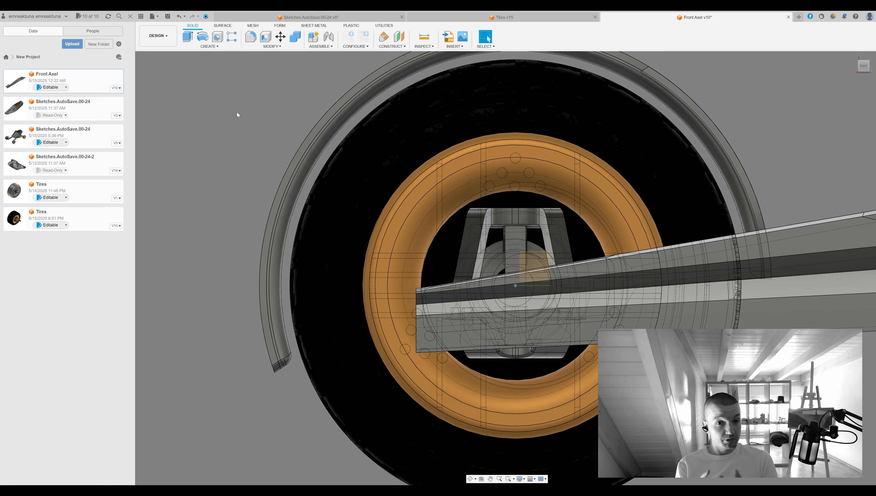
middle_click_drag(229, 374, 168, 395)
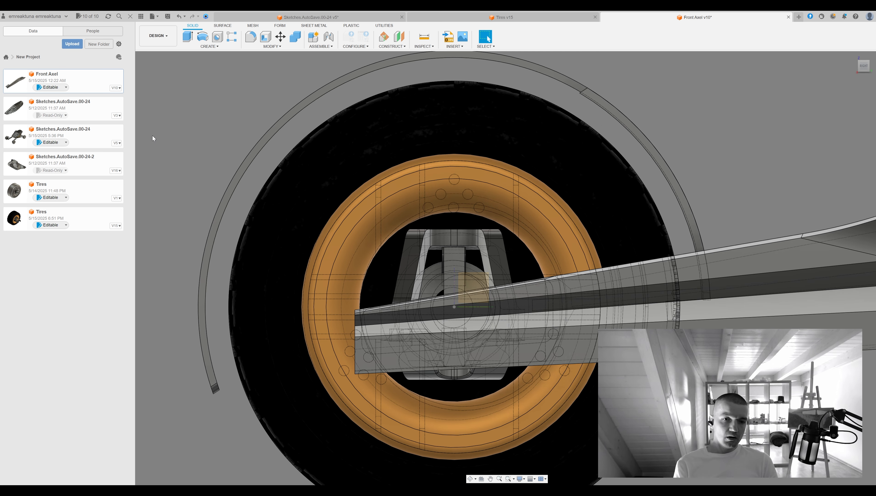
middle_click_drag(169, 305, 288, 263)
Thicken the fender ring by offsetting its inner curved faces inward to a radius of about 457
left_click(341, 355)
middle_click_drag(177, 130, 601, 255, "shift")
middle_click_drag(565, 223, 520, 78, "shift")
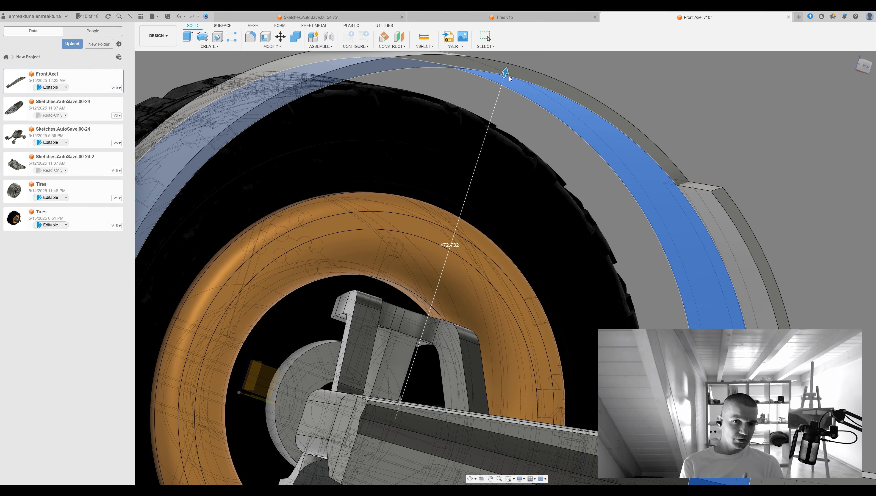
middle_click_drag(773, 234, 707, 293, "shift")
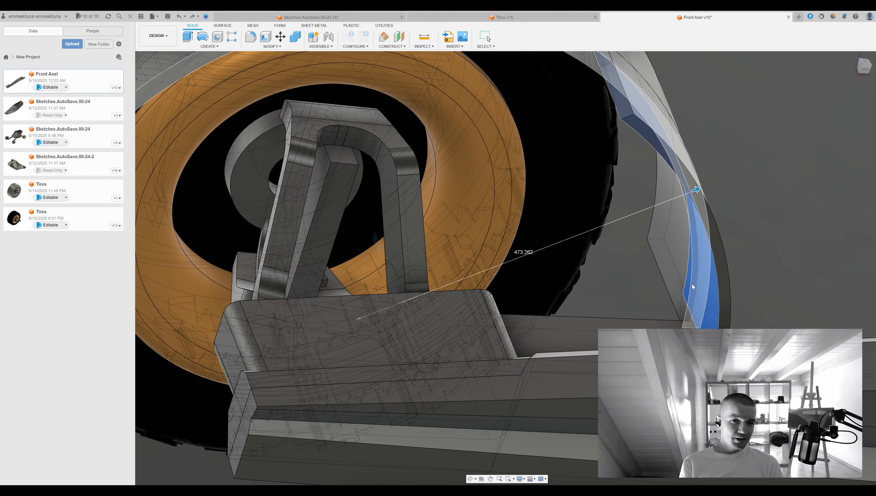
scroll(692, 274, "down", 5)
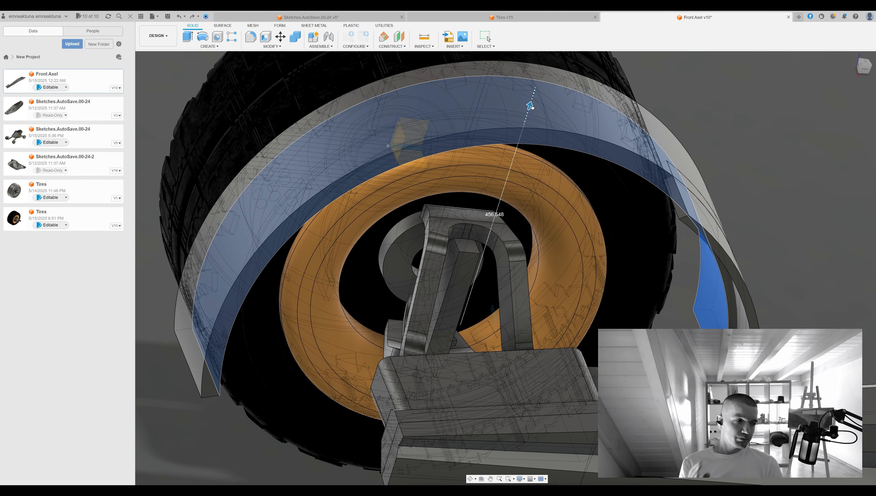
middle_click_drag(691, 274, 652, 181, "shift")
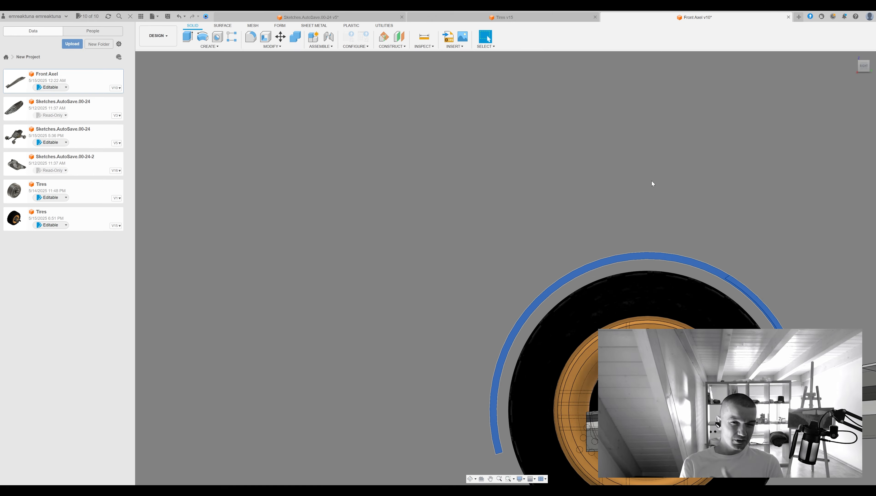
Finish the sketch and extrude the rear arc profile on the fender's side along the extension
left_click(647, 38)
key("e")
scroll(733, 275, "up", 5)
left_click(729, 269)
middle_click_drag(728, 253, 713, 295, "shift")
left_click_drag(712, 297, 727, 327)
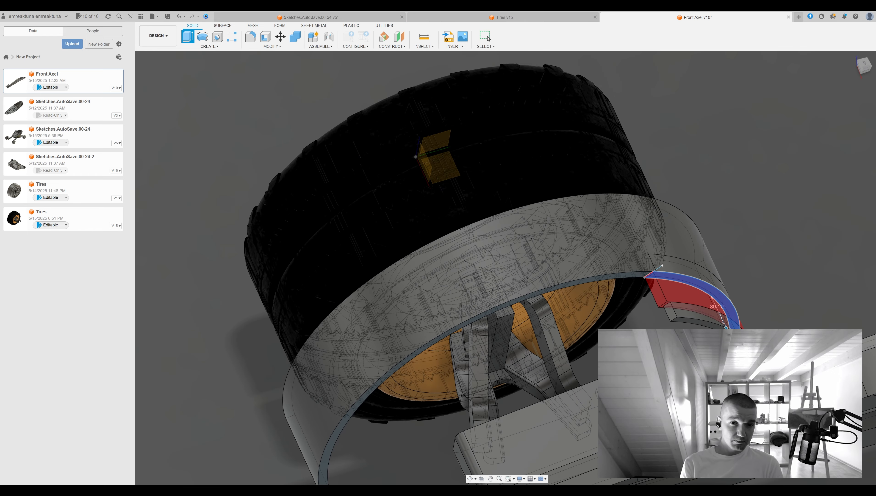
Combine the fender with its rear extension and undo the last operation
left_click(298, 39)
left_click(520, 194)
middle_click_drag(729, 173, 596, 252, "shift")
key("ctrl+z")
Fillet the inside corner where the rear extension meets the fender's side edge
scroll(597, 257, "up", 4)
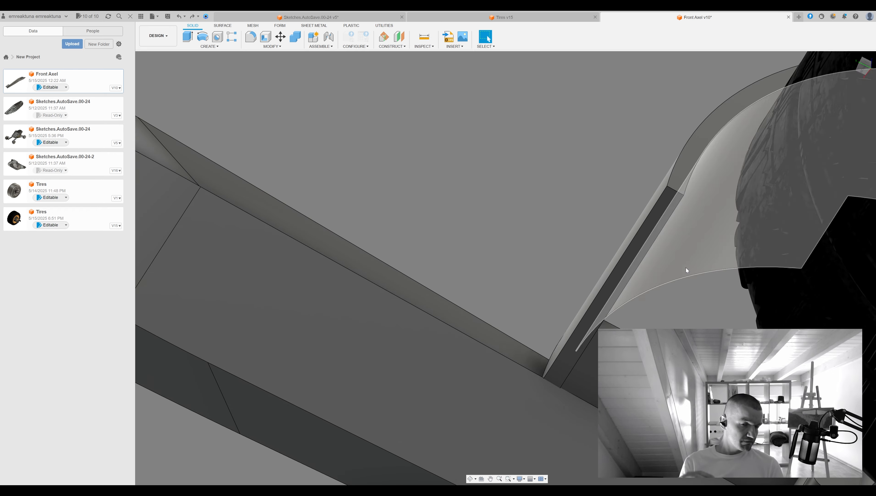
scroll(527, 374, "down", 5)
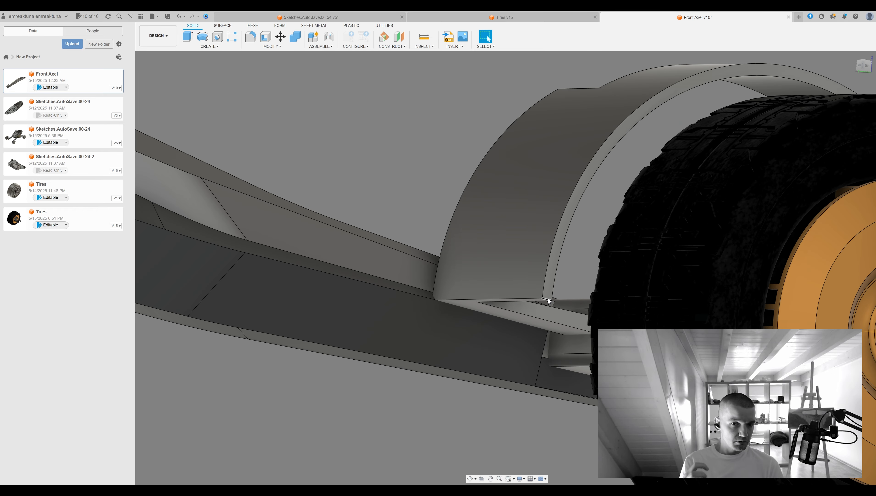
scroll(548, 301, "down", 4)
middle_click_drag(523, 274, 556, 239, "shift")
scroll(555, 236, "up", 4)
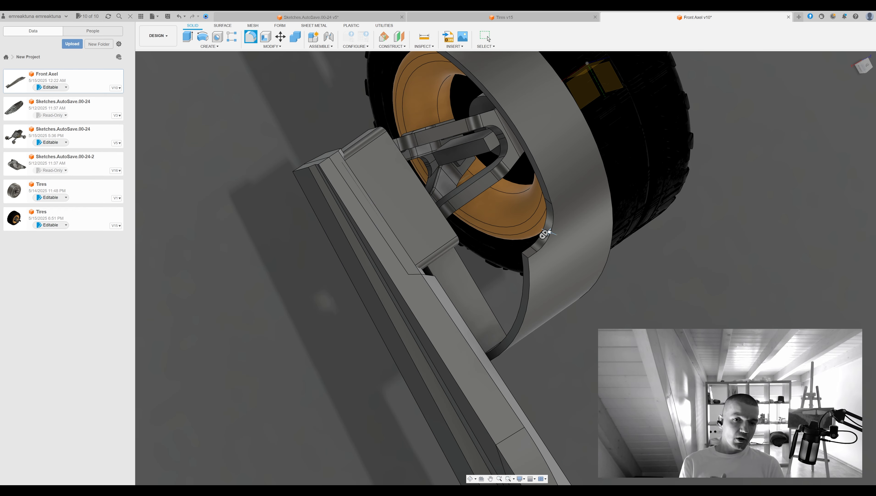
middle_click_drag(524, 250, 552, 335, "shift")
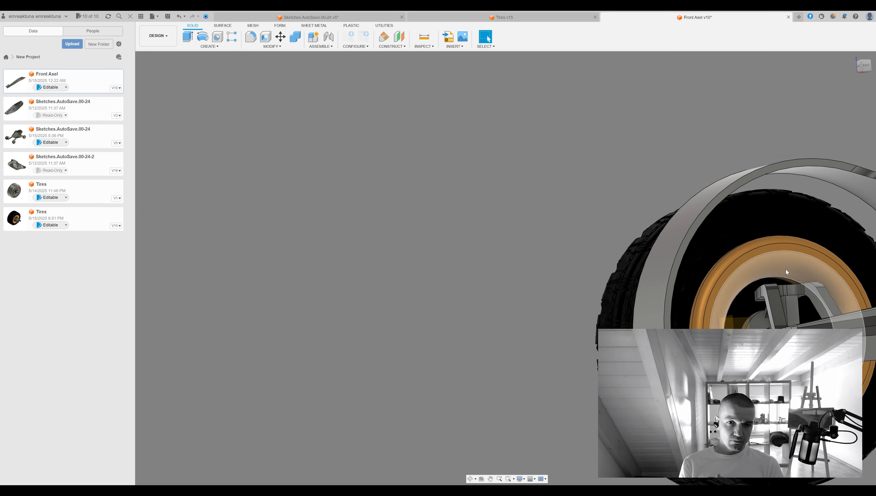
Save the Front Axel design and check the updated fenders and wheels in the Sketches.AutoSave.00-24 vehicle design
middle_click_drag(787, 269, 702, 257)
middle_click_drag(841, 127, 615, 274, "shift")
left_click(487, 38)
scroll(624, 264, "down", 8)
key("ctrl+Tab")
middle_click_drag(472, 185, 564, 331, "shift")
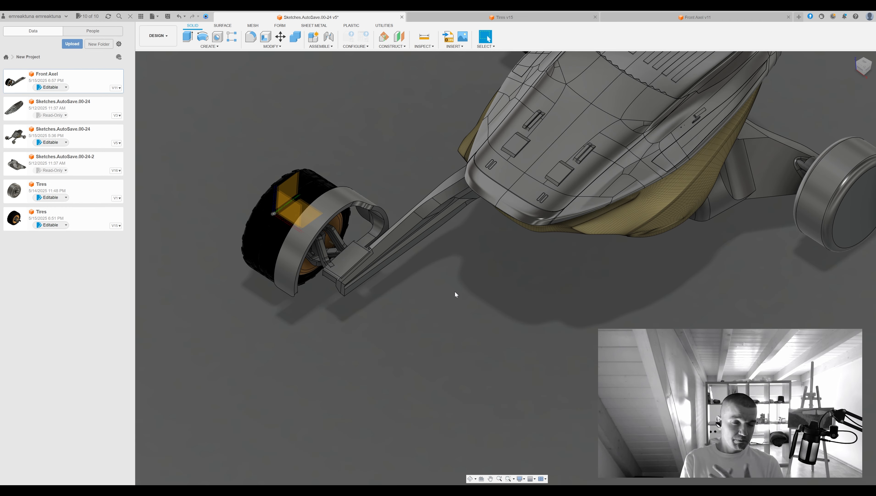
middle_click_drag(779, 217, 301, 282, "shift")
scroll(300, 283, "up", 5)
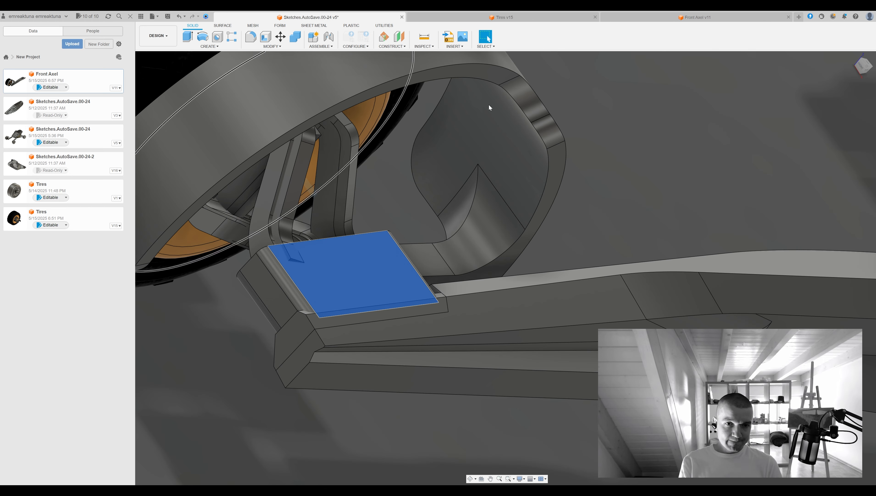
scroll(408, 201, "down", 8)
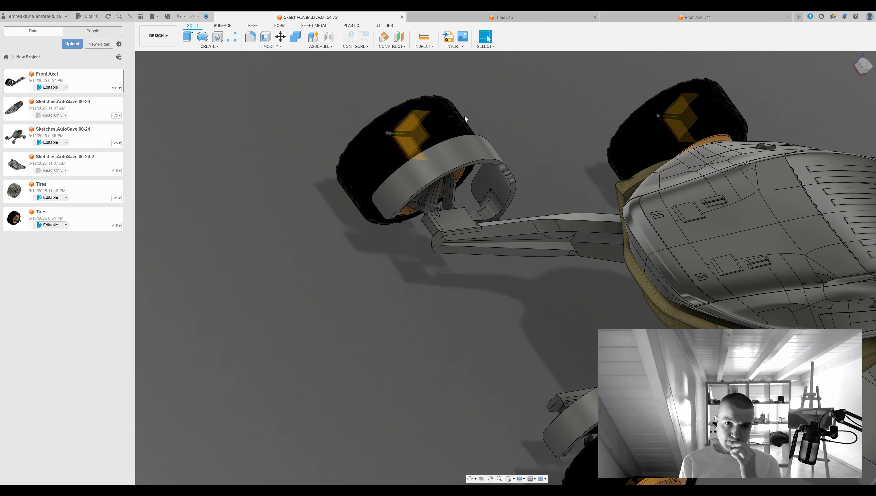
middle_click_drag(160, 175, 743, 178, "shift")
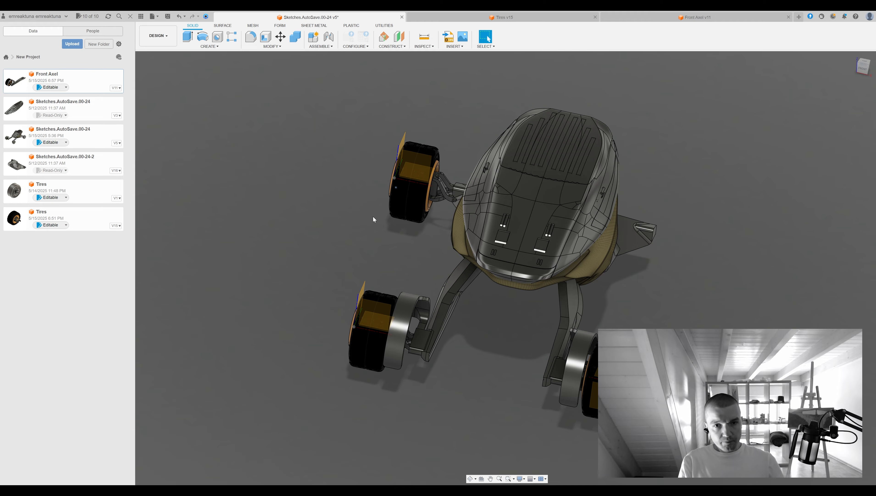
middle_click_drag(677, 163, 634, 105, "shift")
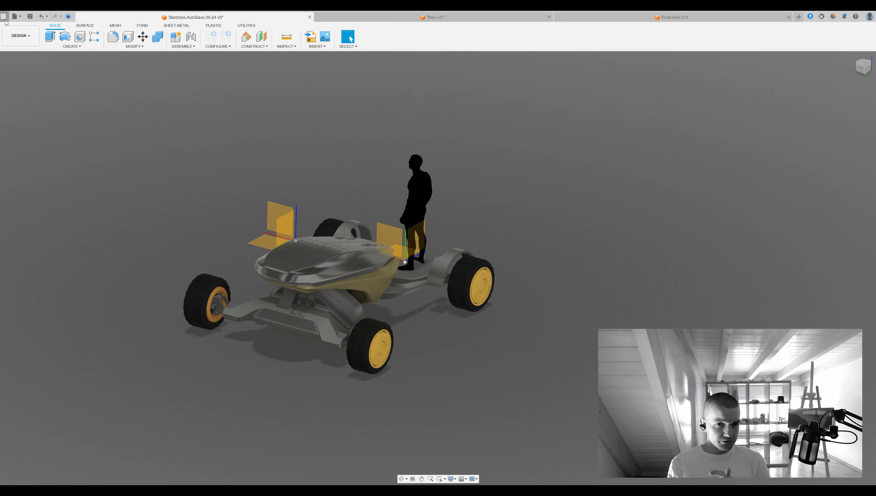
Open the Sketches.AutoSave.00-24-2 design from the project files
left_click(3, 16)
double_click(74, 163)
left_click(295, 18)
key("ctrl+shift+Tab")
Copy the human figure from the vehicle design into the Sketches.AutoSave.00-24-2 design
left_click(293, 20)
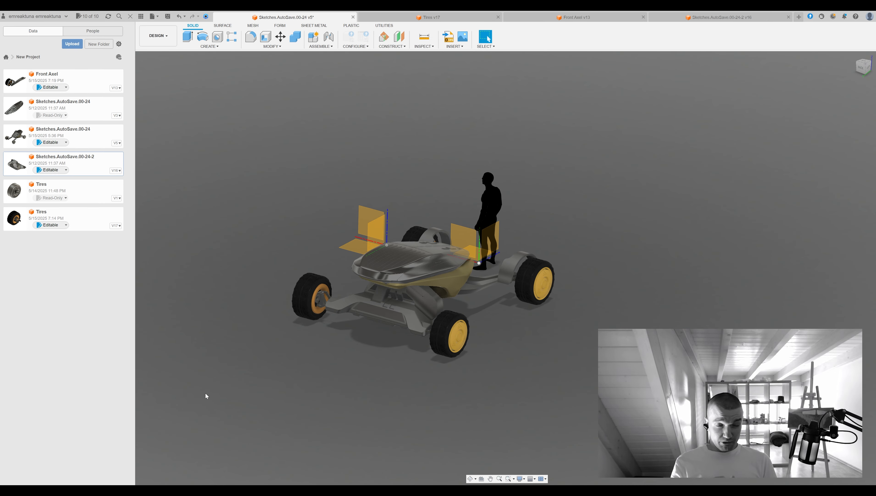
key("ctrl+shift+Tab")
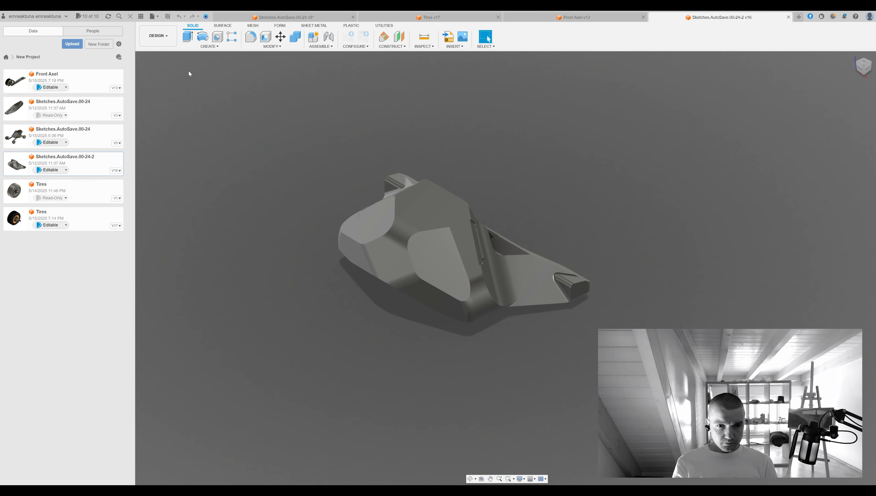
key("ctrl+Tab")
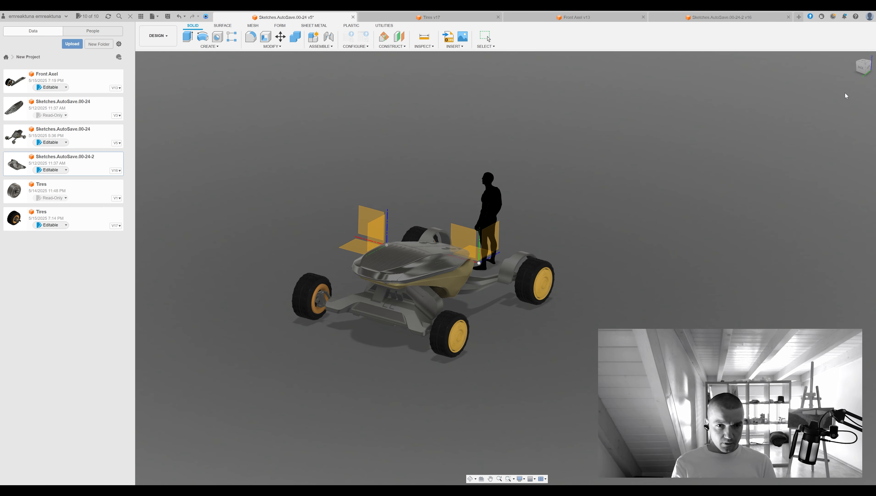
key("ctrl+shift+Tab")
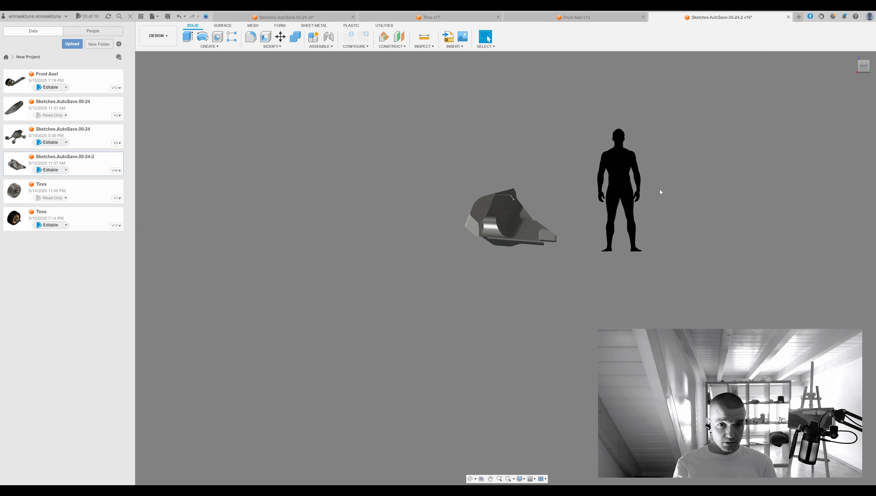
Sketch a rectangle at the lower end of the slanted block's outer face and cut it into the block as a recess
scroll(661, 191, "up", 5)
middle_click_drag(661, 191, 484, 271, "shift")
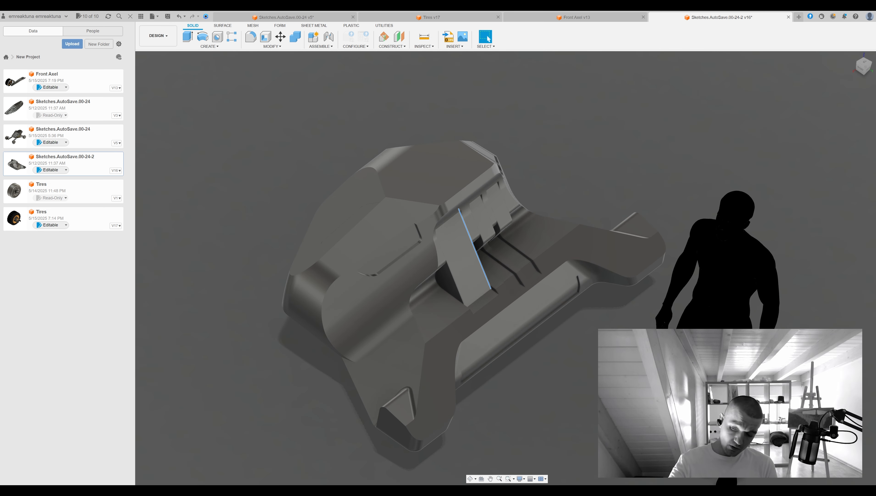
double_click(464, 268)
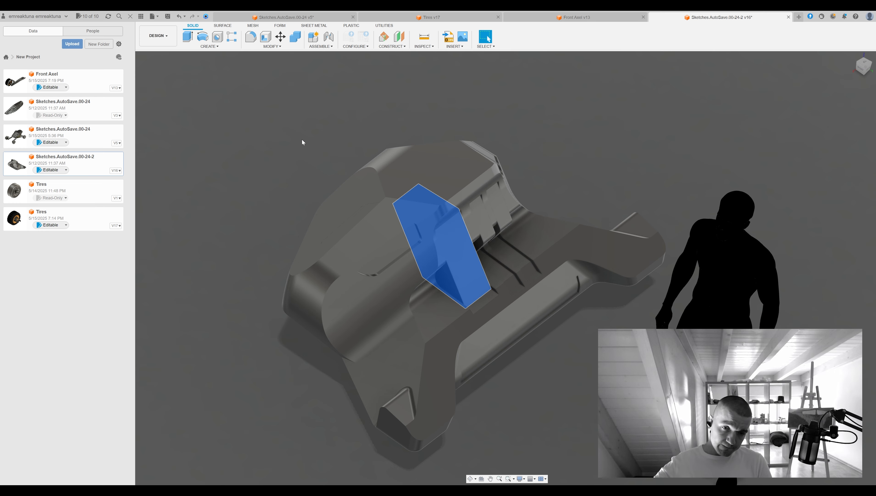
key("r")
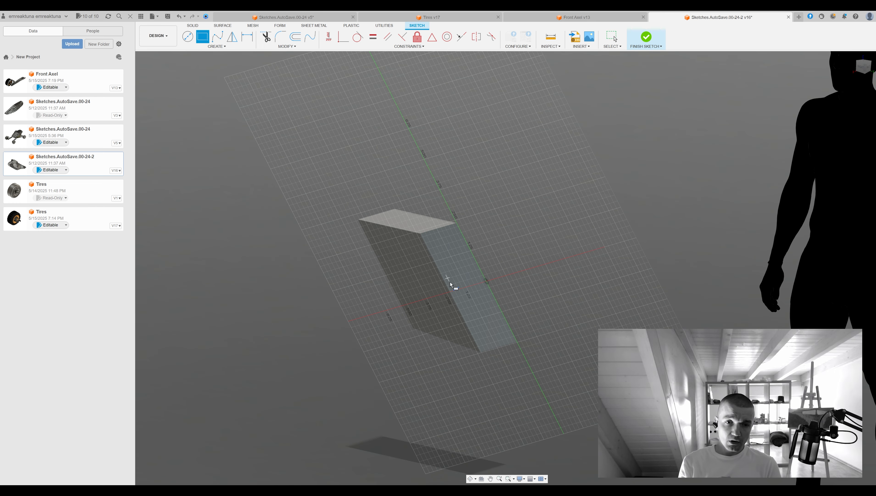
middle_click_drag(462, 298, 633, 212, "shift")
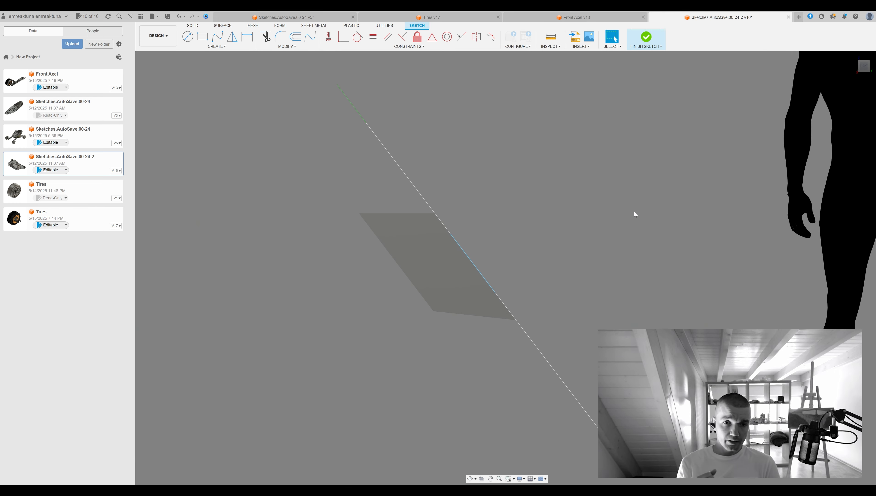
middle_click_drag(569, 221, 557, 284, "shift")
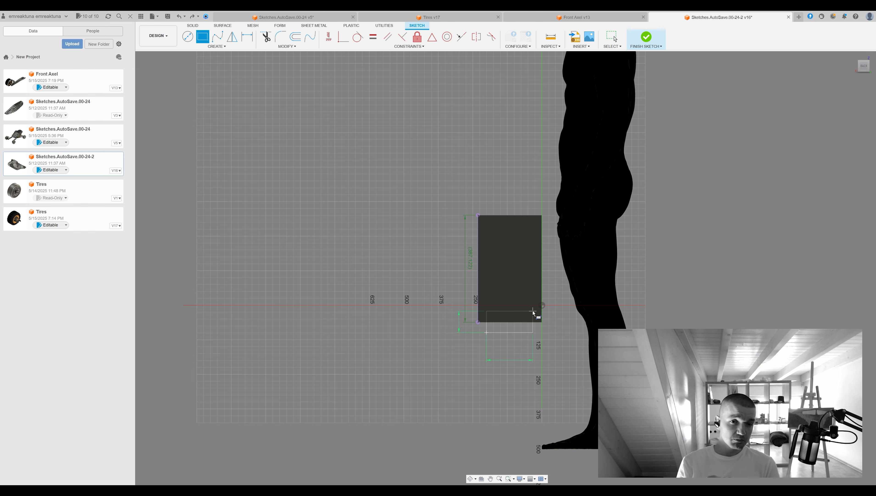
left_click(646, 36)
middle_click_drag(534, 328, 571, 315, "shift")
left_click(570, 314)
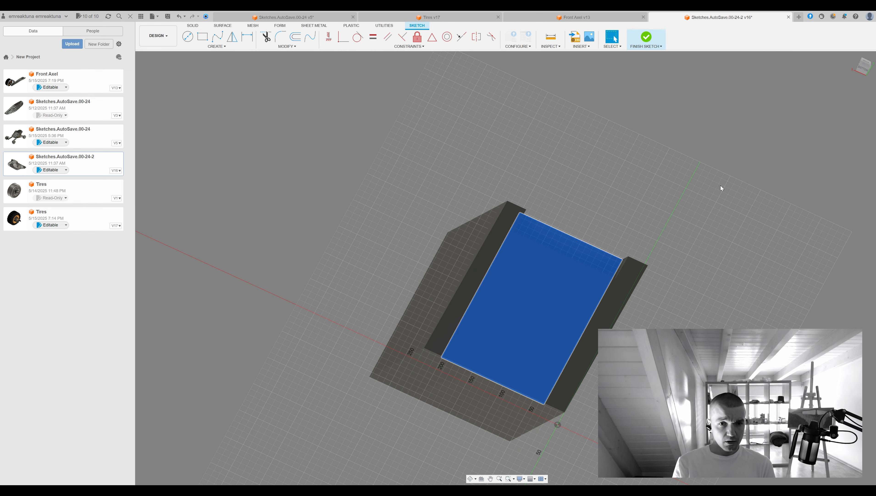
Sketch a narrow rectangle on the end face inside the slanted block's recess
key("r")
left_click(469, 199)
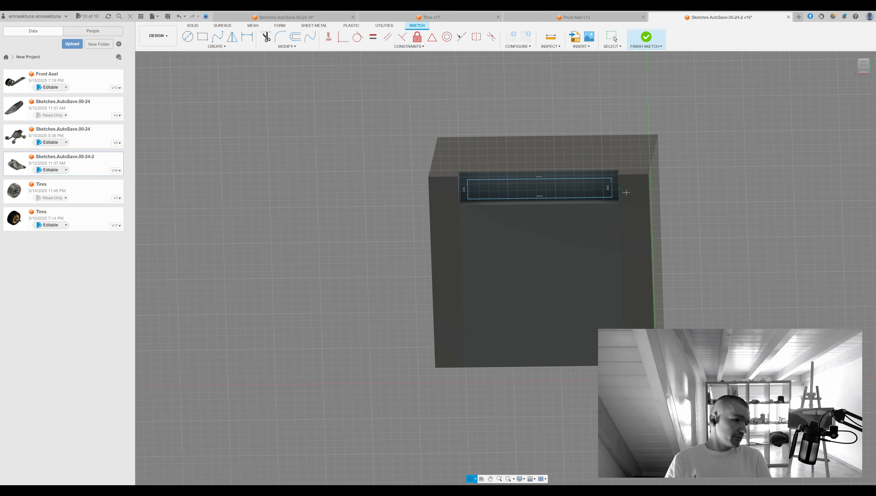
key("e")
key("Escape")
middle_click_drag(590, 146, 673, 130, "shift")
left_click(646, 37)
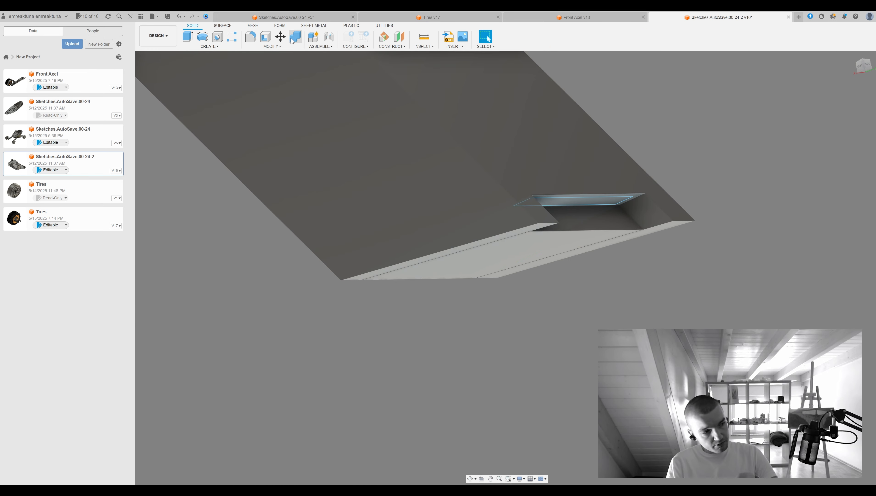
Construct a plane across the recess opening and adjust the faces at the recess's inner end
left_click(358, 118)
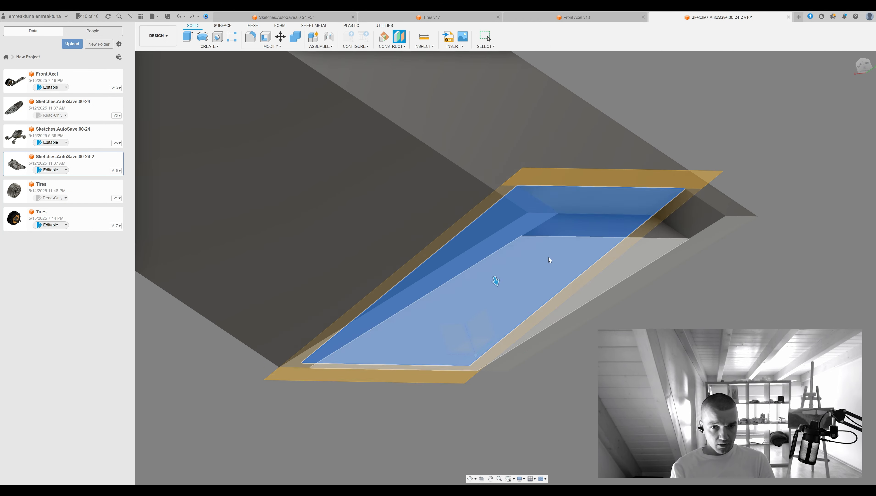
middle_click_drag(549, 259, 599, 194, "shift")
key("Escape")
left_click(599, 192)
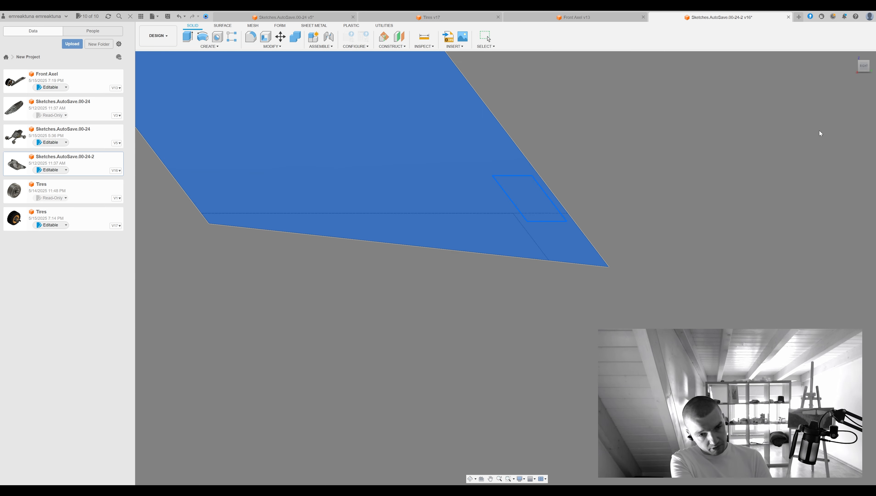
middle_click_drag(819, 131, 629, 301, "shift")
middle_click_drag(837, 121, 627, 285, "shift")
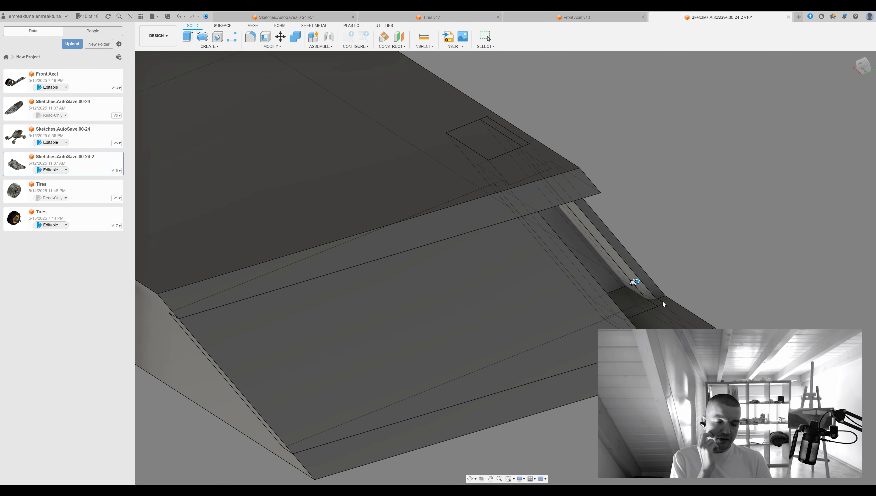
mouse_move(573, 222)
middle_mouse_down("shift")
mouse_move(607, 230)
mouse_move(549, 225)
mouse_move(558, 233)
mouse_move(783, 112)
mouse_move(612, 184)
middle_mouse_up("shift")
left_click(613, 184)
Split the block into a front slab and a rear part along a line parallel to its slanted edge, and lower the rear part's top
middle_click_drag(869, 76, 491, 188, "shift")
left_click(861, 69)
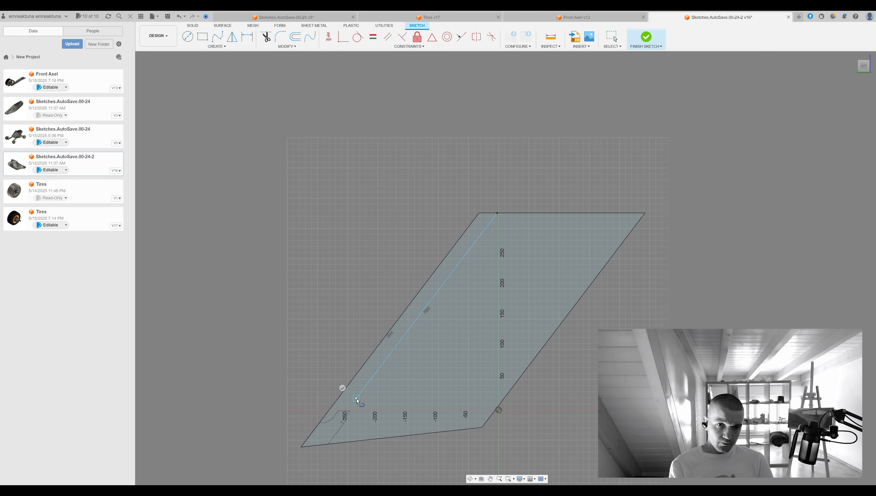
left_click(505, 237)
key("e")
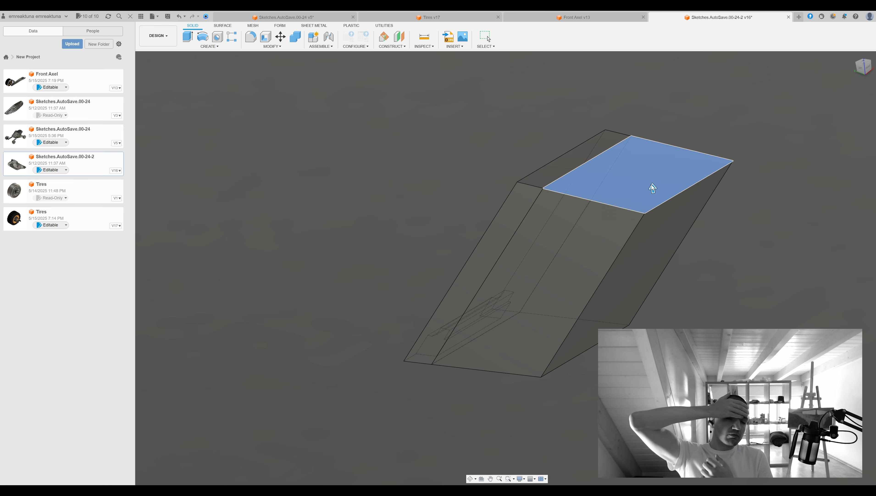
left_click_drag(651, 179, 614, 217)
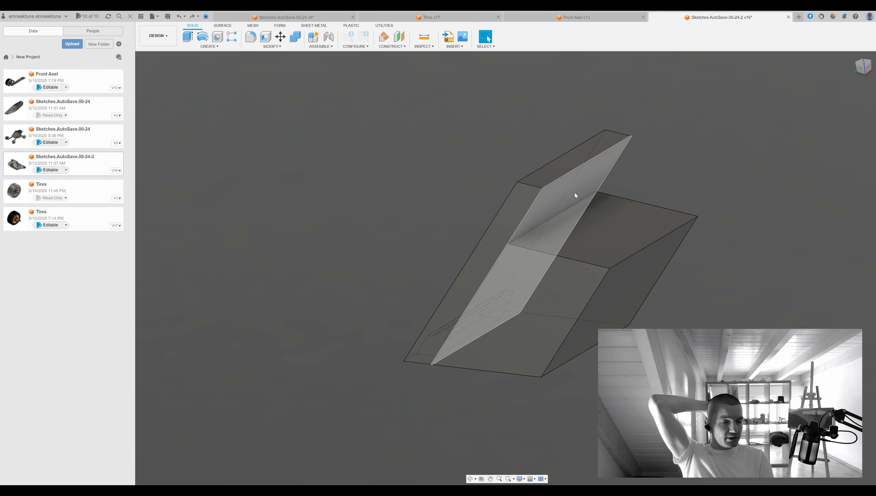
Sketch a line along the slab's side face parallel to its long edges and cut a narrow groove along it
left_click(858, 72)
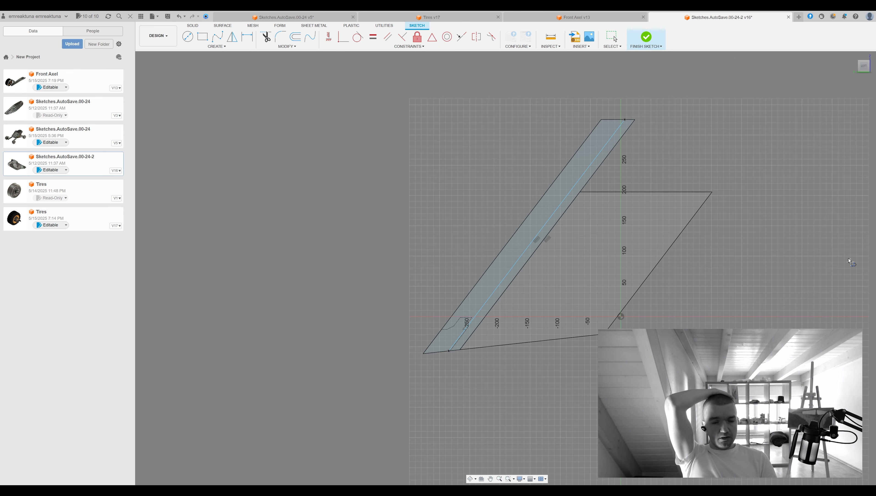
middle_click_drag(841, 133, 486, 181, "shift")
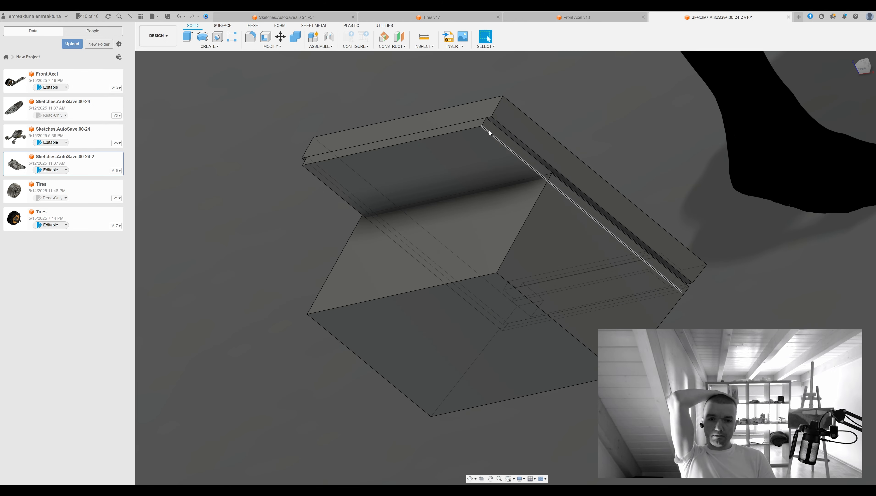
middle_click_drag(470, 123, 620, 285, "shift")
scroll(671, 189, "up", 5)
scroll(645, 277, "down", 4)
Sketch a rectangle on the slab's outer face and extrude it as a cut into the slab
middle_click_drag(540, 222, 570, 267, "shift")
middle_click_drag(569, 267, 610, 243)
scroll(624, 232, "up", 4)
left_click(635, 226)
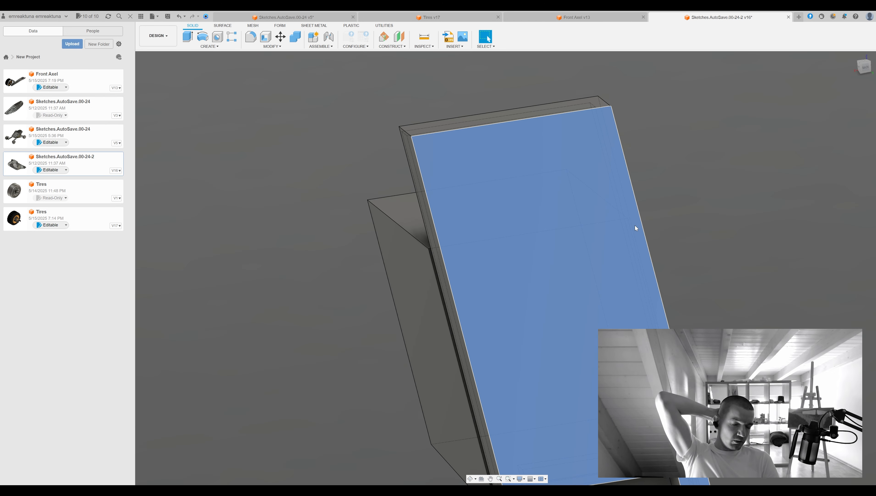
key("r")
left_click(558, 152)
left_click(615, 281)
key("e")
left_click(594, 256)
key("Return")
scroll(731, 221, "down", 5)
middle_click_drag(731, 221, 495, 230, "shift")
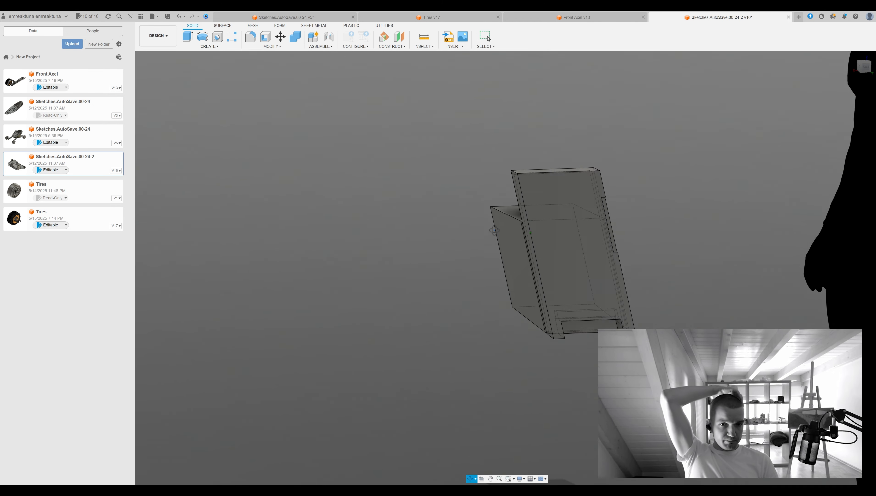
Sketch a narrow rectangle just above the slab's lower recess and extrude it
key("r")
left_click(536, 334)
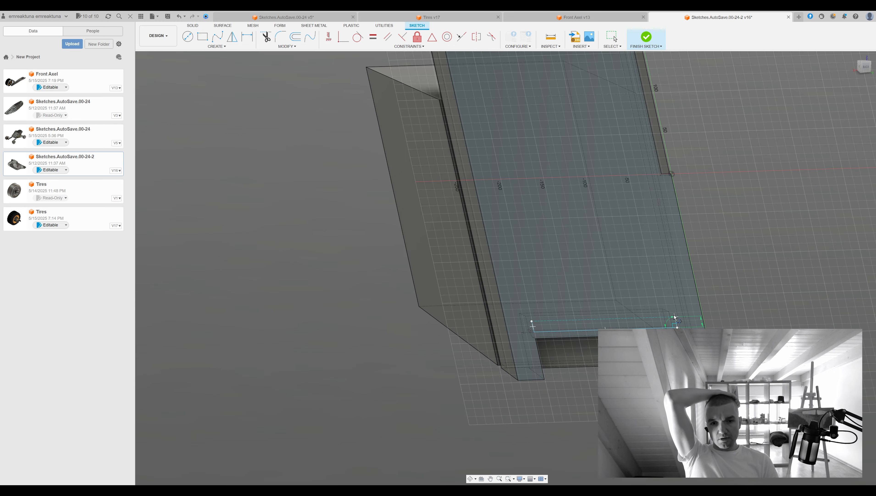
key("e")
left_click(617, 323)
key("Return")
Hollow out the rear part of the block, setting about 10.6 mm for its walls
scroll(617, 326, "down", 3)
mouse_move(617, 326)
middle_mouse_down("shift")
mouse_move(809, 325)
mouse_move(603, 303)
mouse_move(554, 274)
mouse_move(587, 357)
mouse_move(541, 261)
mouse_move(601, 154)
middle_mouse_up("shift")
scroll(708, 324, "up", 8)
left_click(708, 347)
key("r")
scroll(603, 303, "down", 5)
key("Escape")
middle_click_drag(615, 303, 552, 241, "shift")
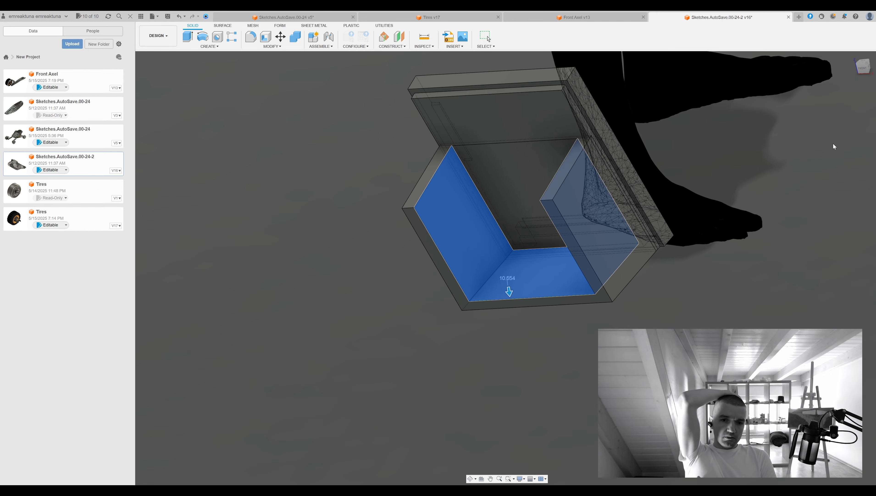
scroll(527, 274, "up", 5)
scroll(631, 289, "down", 10)
middle_click_drag(632, 289, 651, 268, "shift")
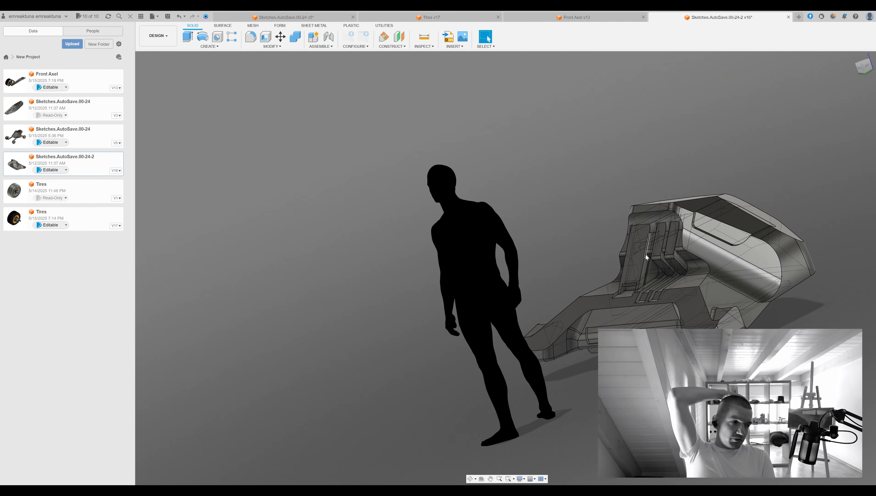
Extrude the narrow bent profile beside the middle rib's front slot into a separate bar
scroll(645, 274, "up", 5)
left_click(627, 292)
key("Escape")
middle_click_drag(865, 132, 621, 202, "shift")
scroll(628, 248, "down", 10)
middle_click_drag(756, 279, 545, 253, "shift")
left_click(621, 249)
scroll(621, 249, "up", 10)
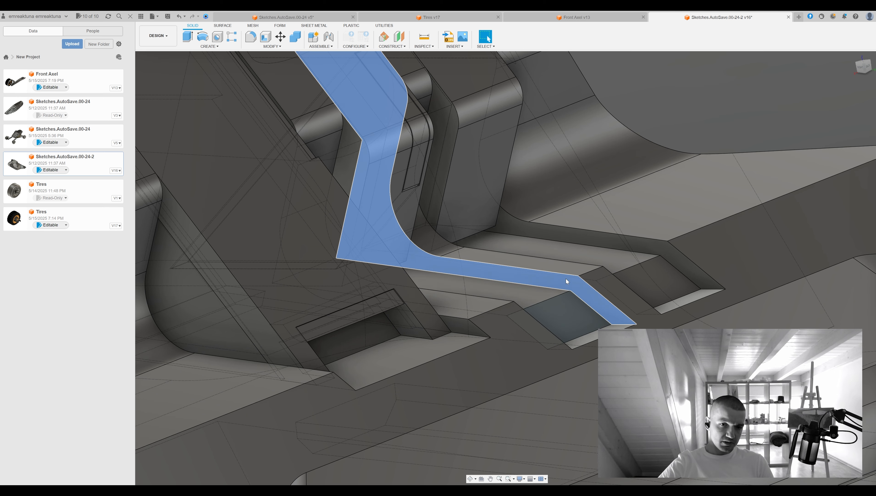
key("e")
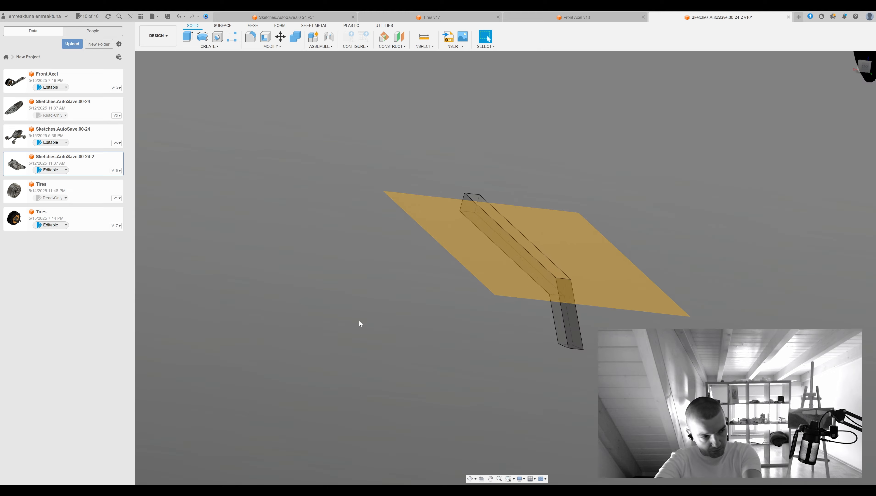
Delete the construction plane around the bent bar and adjust the bar's thickness by moving its side and top faces
left_click(503, 277)
key("Delete")
left_click(542, 264)
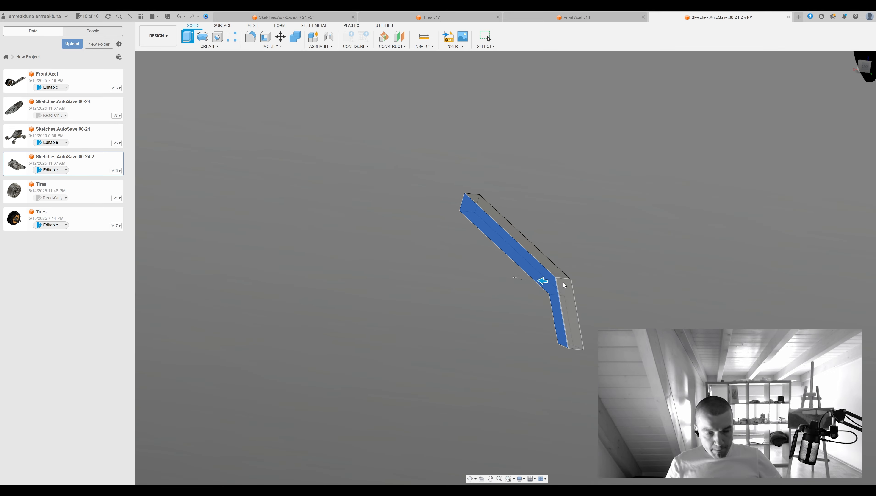
left_click_drag(543, 281, 565, 283)
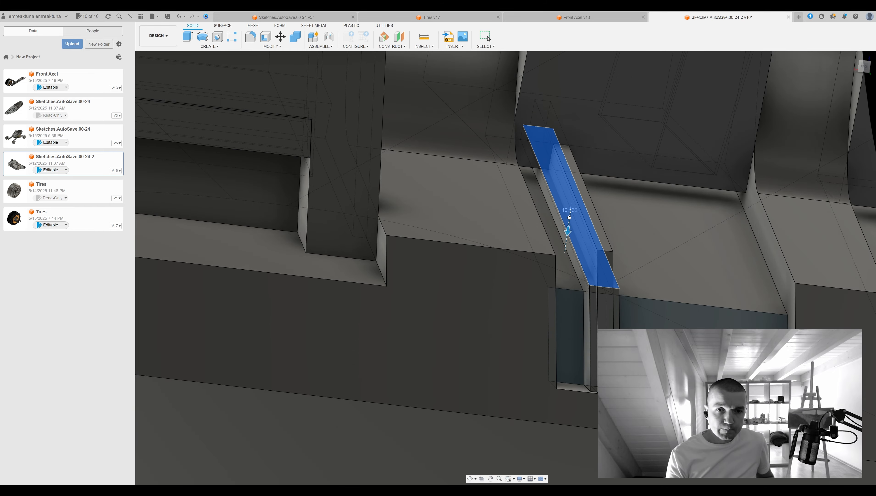
left_click_drag(567, 221, 589, 177)
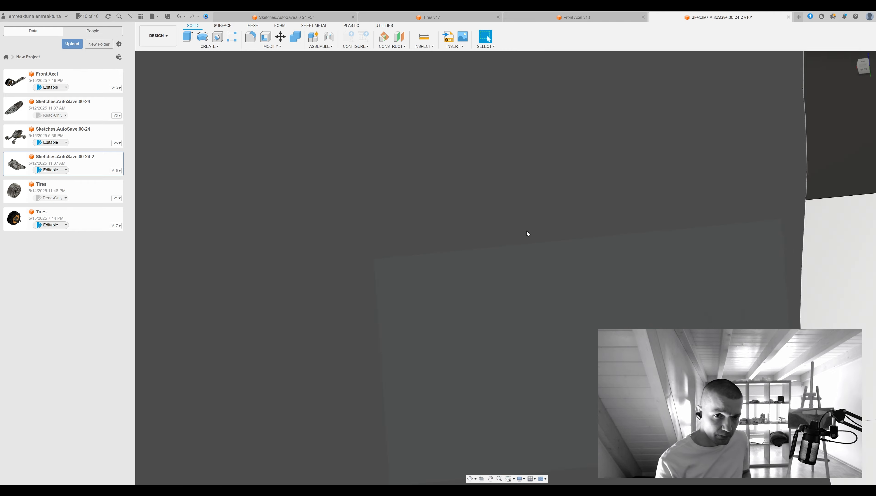
Construct a plane from the selected face of the rib detail
middle_click_drag(527, 233, 619, 270, "shift")
left_click(611, 241)
left_click(399, 36)
key("Return")
left_click(642, 114)
left_click(846, 117)
middle_click_drag(576, 194, 590, 208, "shift")
Try to combine the rib block with the neighbouring body and delete the leftover piece
left_click(556, 136)
left_click(295, 36)
left_click(466, 151)
key("Return")
scroll(465, 151, "down", 5)
middle_click_drag(465, 151, 486, 236, "shift")
middle_click_drag(542, 288, 511, 305, "shift")
left_click(524, 296)
left_click(511, 305)
key("Delete")
Undo the recent changes to the rib block and its insert, and clear the selection
key("ctrl+z")
key("ctrl+z")
key("ctrl+z")
key("ctrl+z")
key("ctrl+z")
key("ctrl+z")
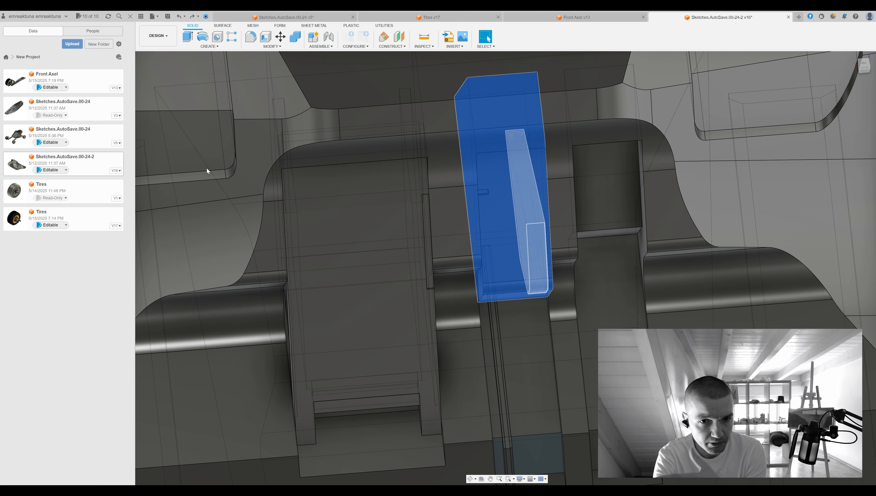
key("Escape")
key("ctrl+z")
key("ctrl+z")
key("ctrl+z")
key("ctrl+z")
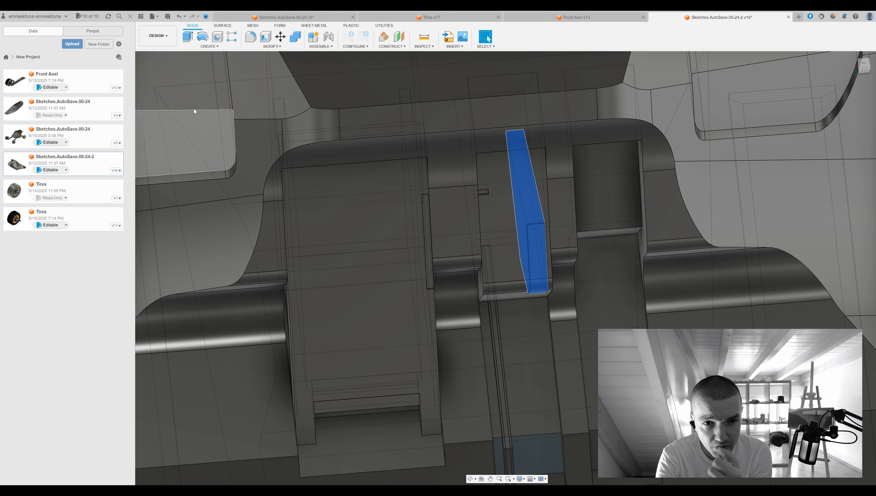
key("ctrl+z")
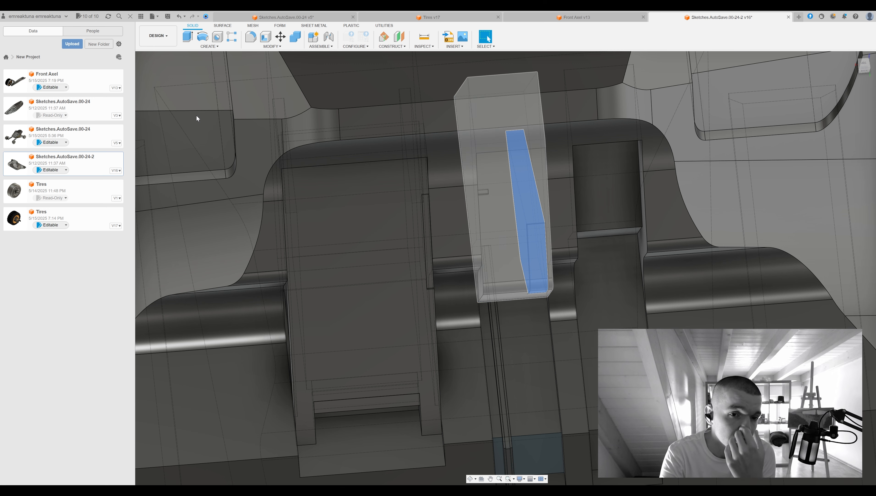
key("Escape")
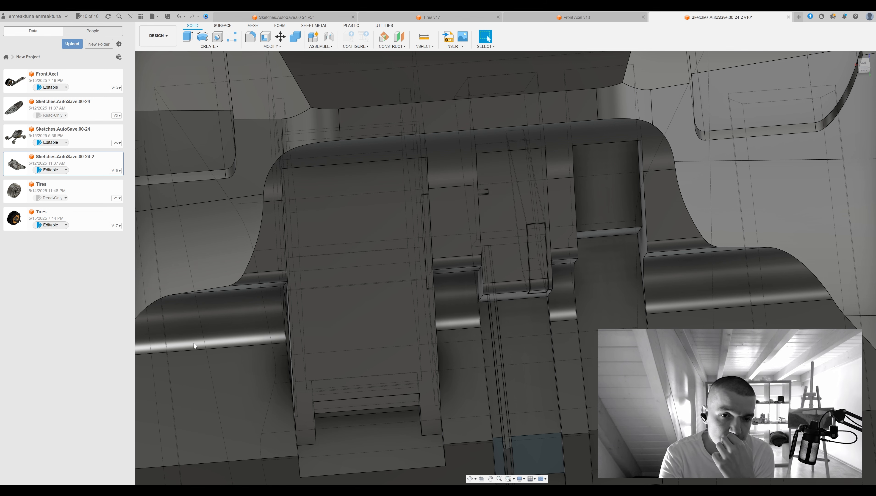
Paste a copy of the rib block with its insert and move it sideways about 153 mm to the neighbouring rib
scroll(191, 388, "up", 3)
key("ctrl+v")
scroll(266, 347, "down", 5)
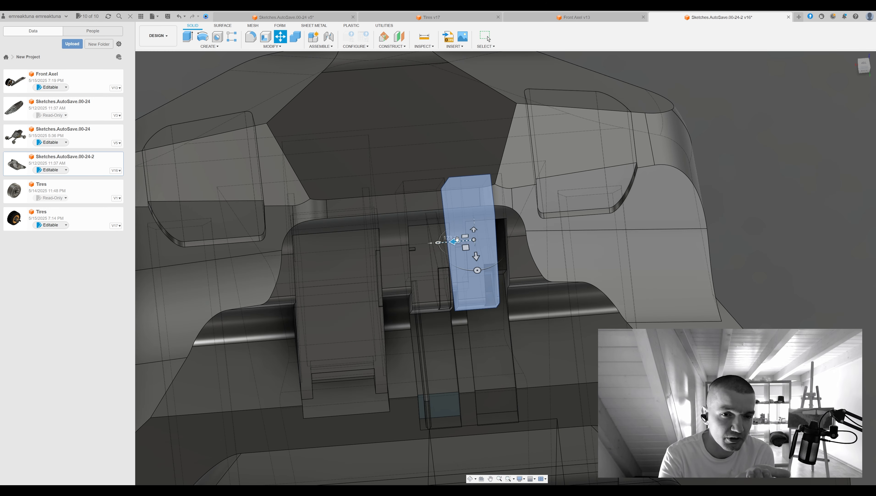
left_click_drag(457, 239, 467, 238)
middle_click_drag(524, 246, 533, 222, "shift")
scroll(533, 221, "up", 4)
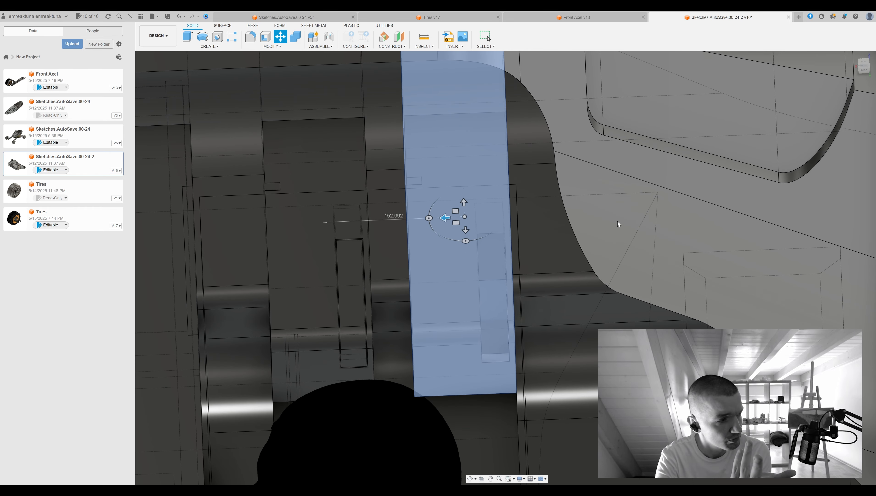
key("Return")
scroll(640, 243, "down", 4)
left_click(491, 278)
key("ctrl+v")
key("Escape")
left_click(491, 278)
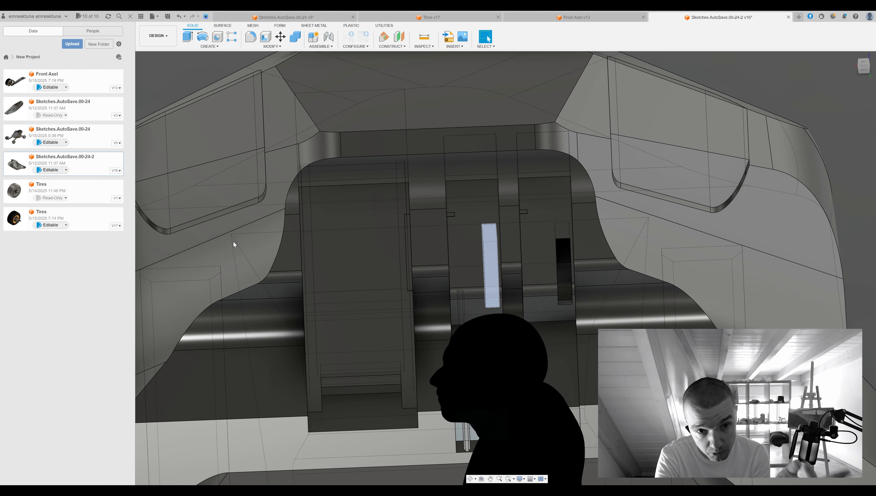
key("ctrl+v")
scroll(491, 282, "down", 3)
middle_click_drag(491, 282, 184, 445, "shift")
key("Escape")
Paste another copy of the rib block and move it sideways onto the outermost rib of the central recess
key("ctrl+v")
left_click_drag(299, 289, 345, 285)
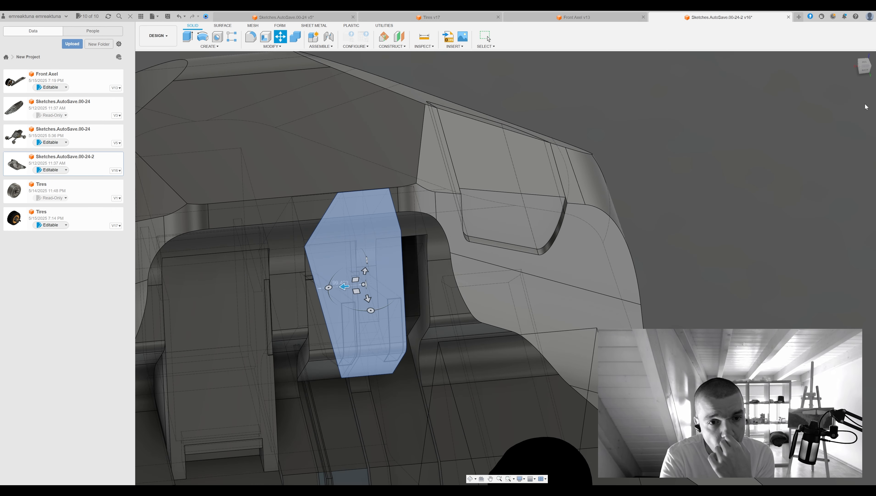
middle_click_drag(403, 342, 374, 329, "shift")
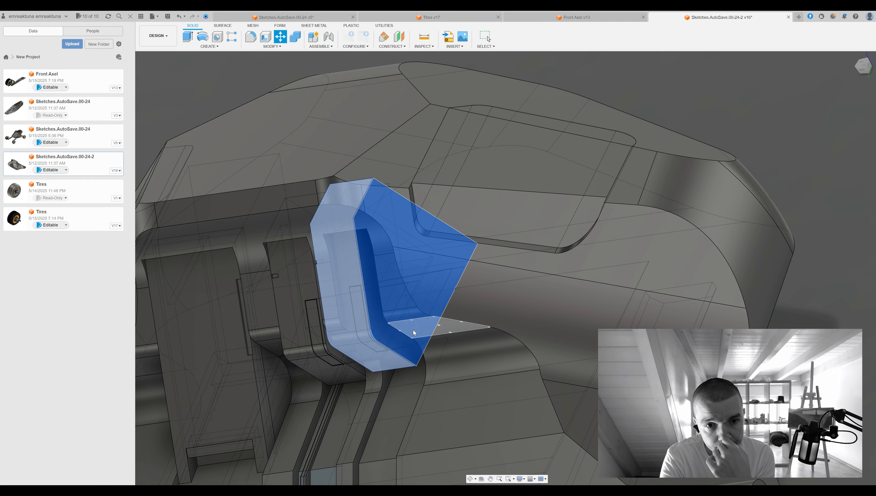
key("Escape")
left_click(194, 454)
key("m")
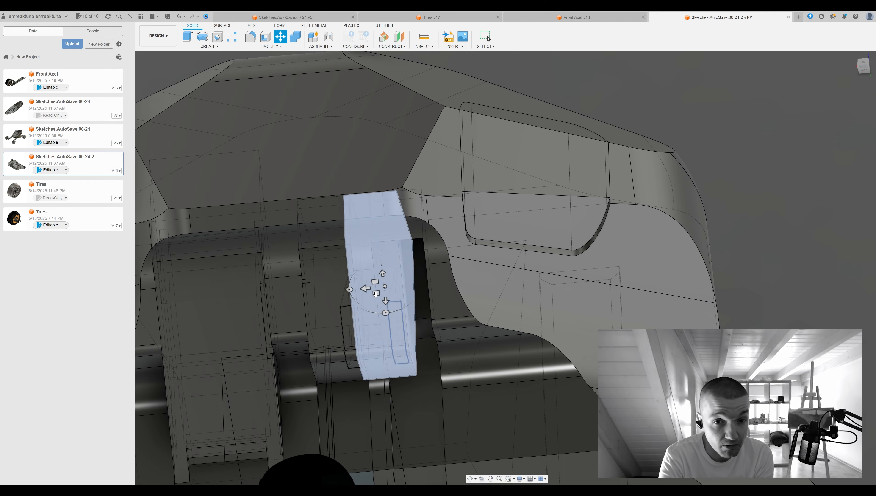
left_click_drag(376, 294, 396, 292)
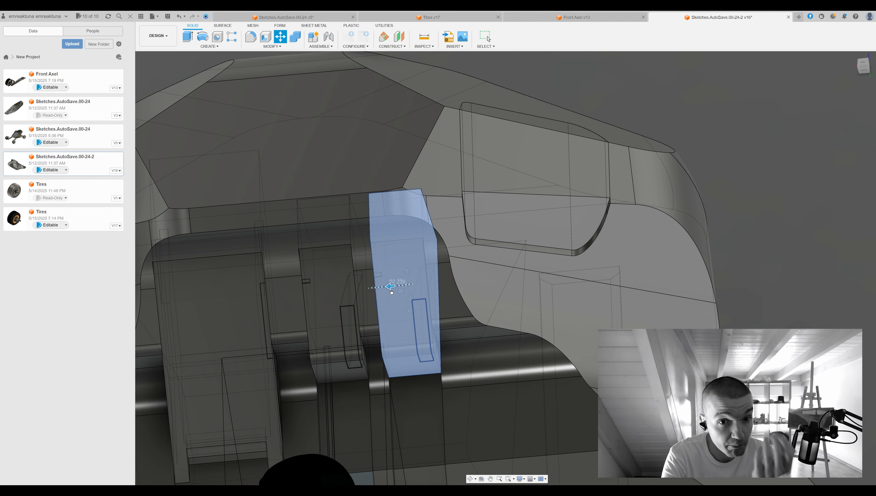
key("Return")
Copy the thin rail in the narrow floor slot and move the copy about 55 mm sideways to the slot's other side
scroll(744, 286, "down", 5)
middle_click_drag(744, 286, 534, 361, "shift")
scroll(590, 349, "up", 8)
left_click(534, 361)
key("m")
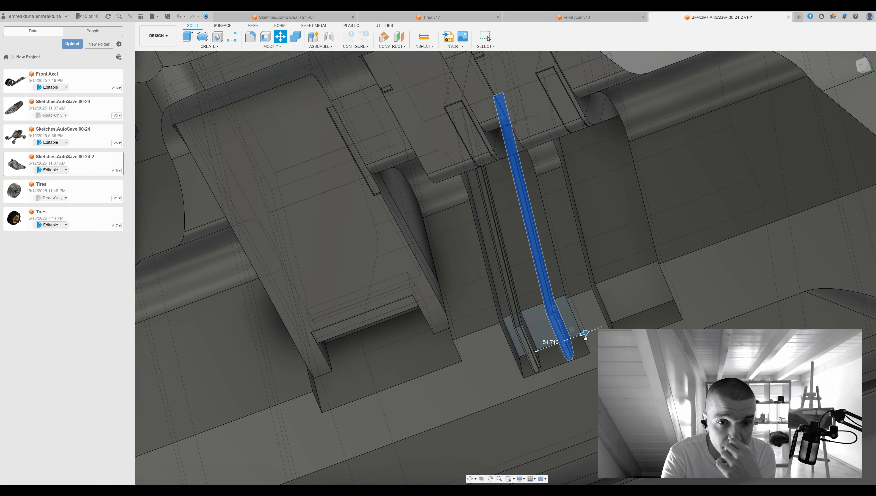
middle_click_drag(585, 338, 577, 343, "shift")
left_click_drag(577, 343, 584, 343)
middle_click_drag(584, 343, 642, 297, "shift")
Copy both thin rails and move them sideways into the neighbouring narrow floor slot
left_click(864, 66)
middle_click_drag(849, 203, 466, 355, "shift")
left_click(468, 376)
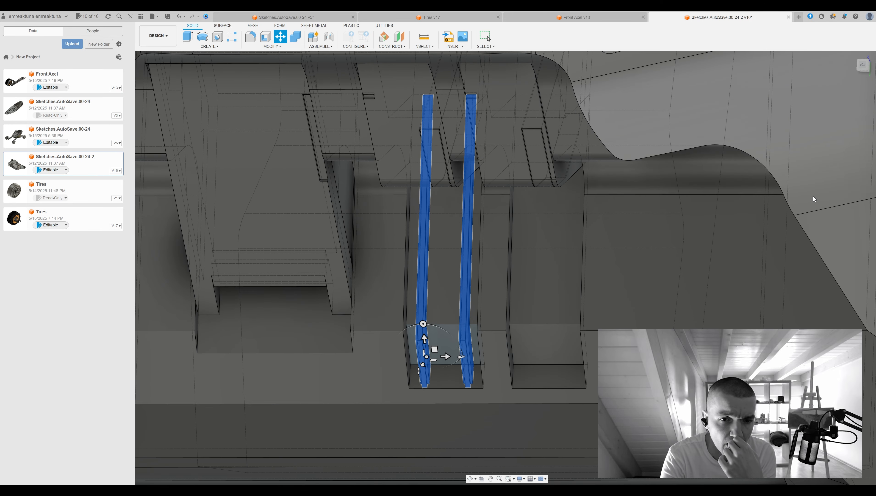
left_click_drag(535, 361, 549, 360)
mouse_move(574, 258)
middle_mouse_down("shift")
mouse_move(568, 260)
mouse_move(576, 243)
middle_mouse_up("shift")
left_click(812, 231)
Construct an offset plane from the sloped lower face of the isolated rail body
middle_click_drag(812, 231, 485, 368, "shift")
scroll(485, 368, "up", 5)
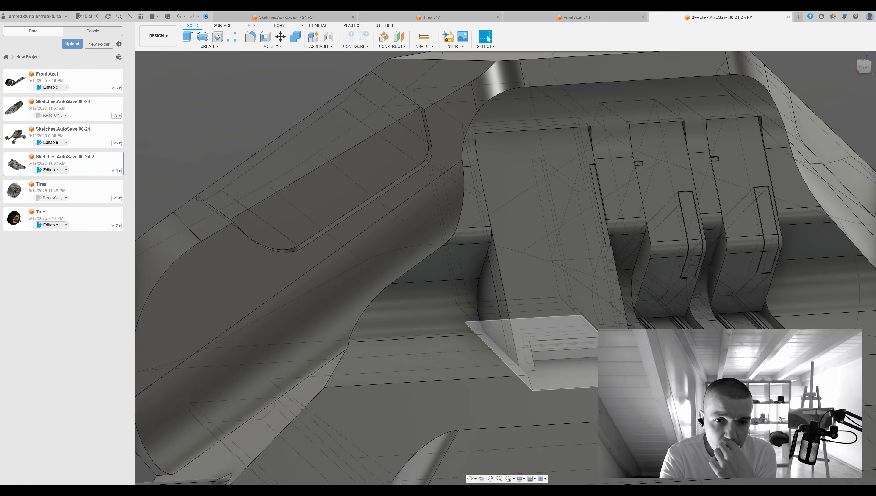
key("e")
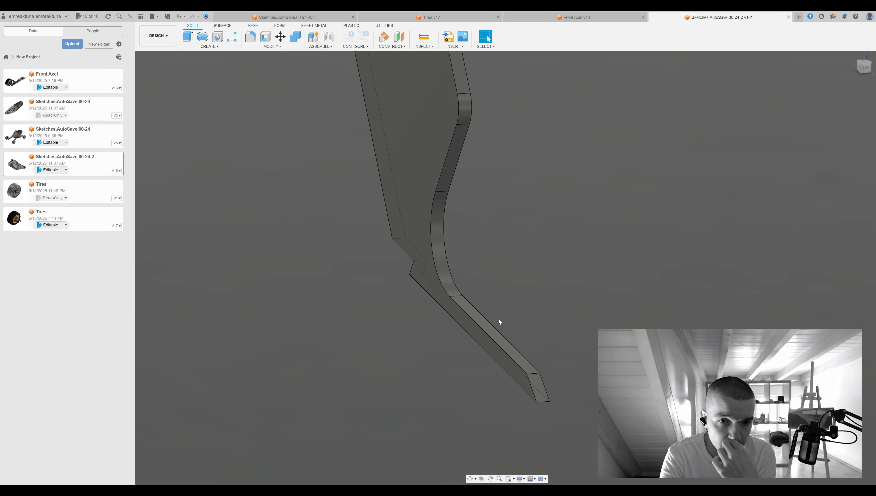
left_click(499, 319)
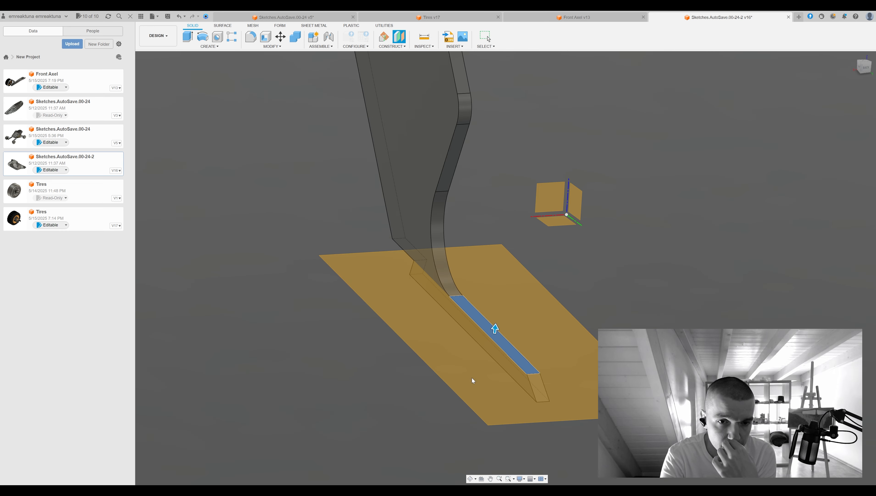
left_click(468, 174)
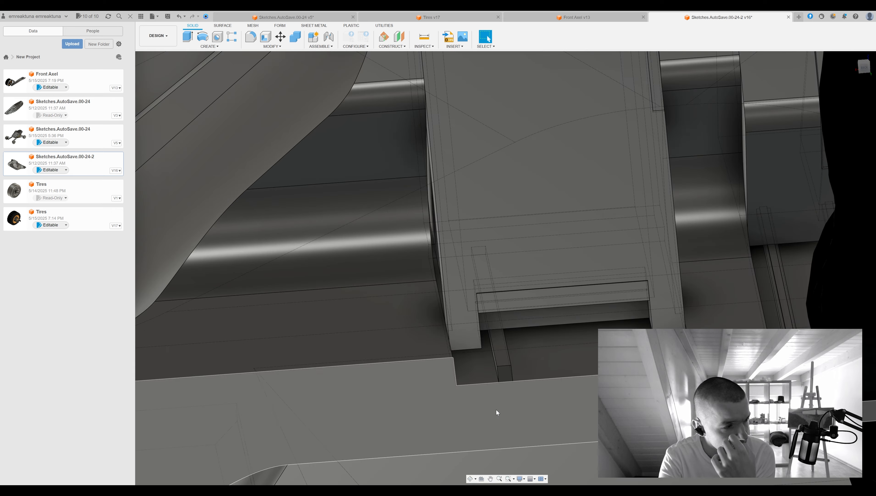
Move a copy of the small rail under the wide block to the opposite side of its floor slot
key("f")
left_click(496, 362)
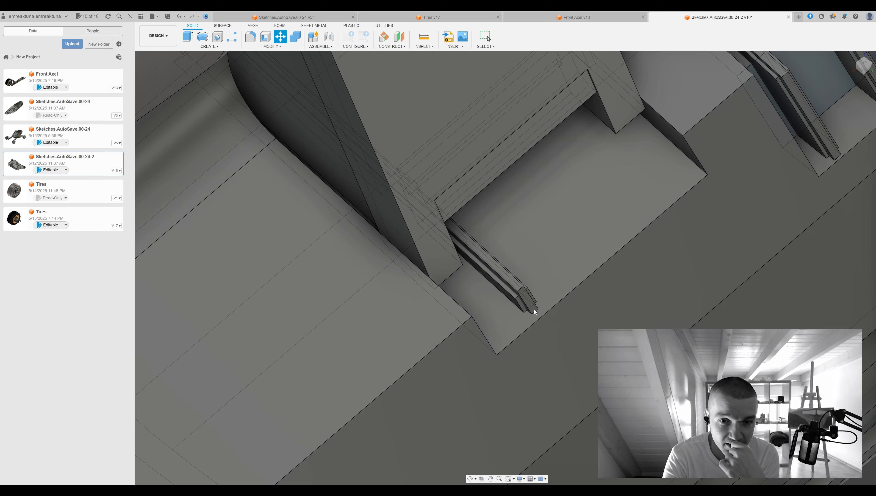
left_click(536, 306)
left_click_drag(547, 303, 659, 192)
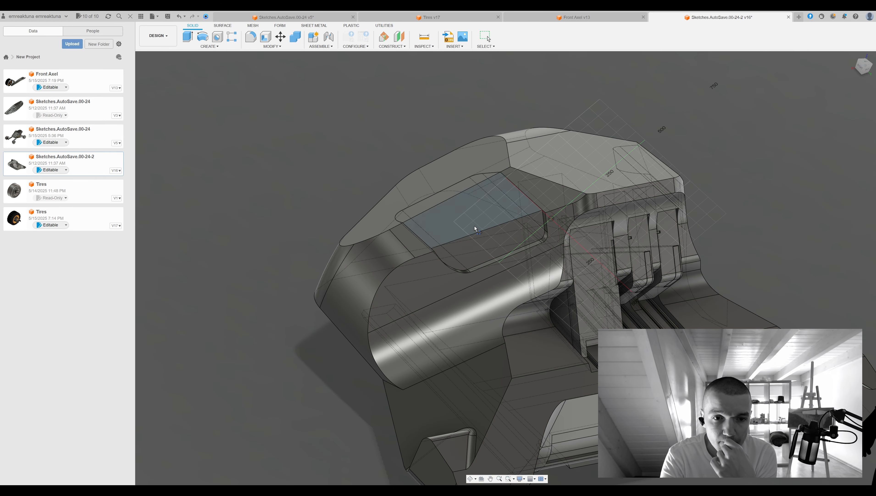
Sketch a three-sided outline with rounded corners on the recessed side panel and cut it as a pocket
left_click(474, 225)
scroll(489, 245, "up", 3)
left_click(351, 258)
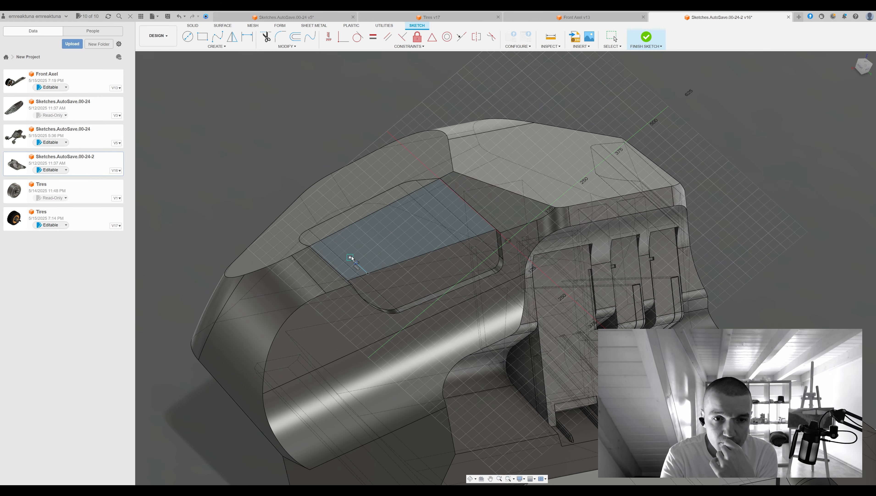
middle_click_drag(518, 240, 616, 177, "shift")
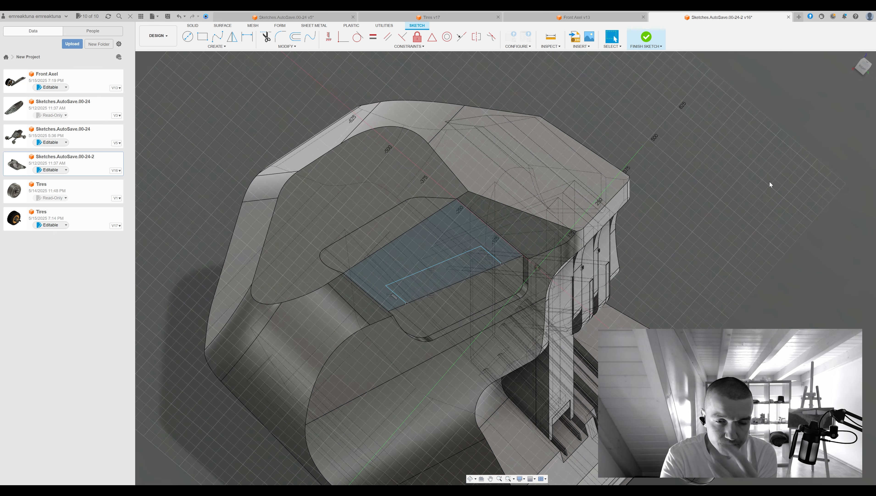
right_click_drag(617, 177, 715, 160)
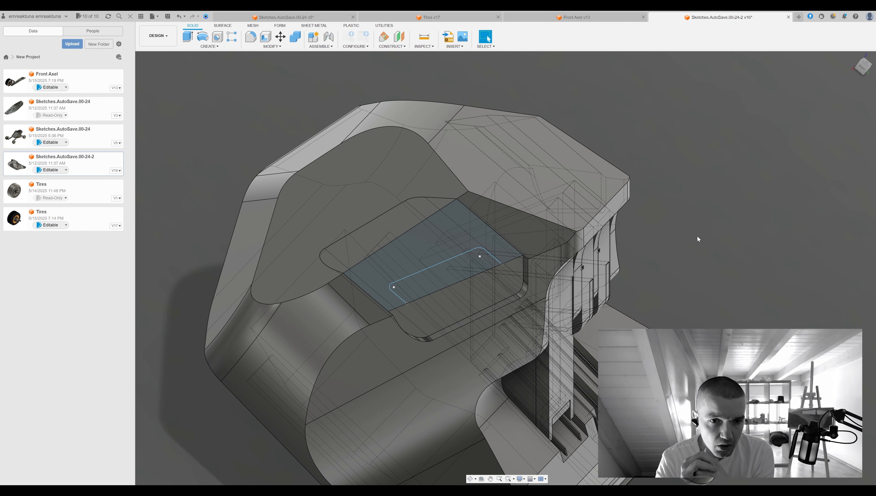
left_click(418, 294)
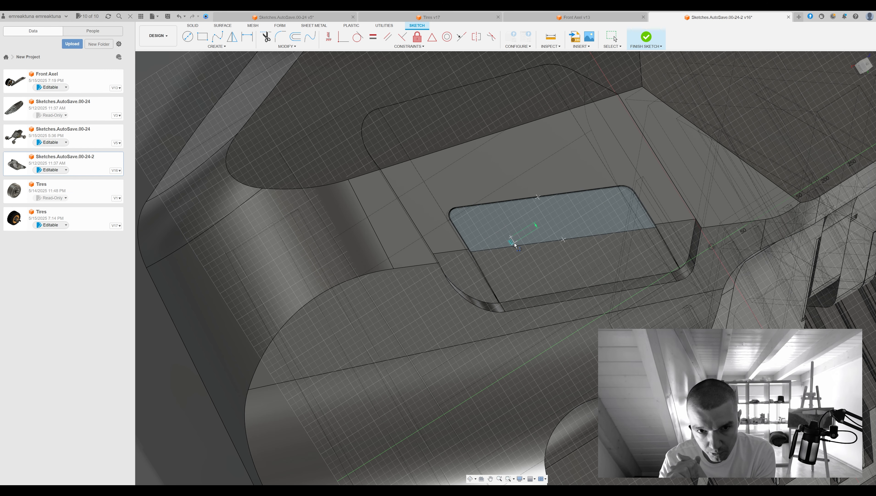
Sketch a slim rectangle on the floor of the side panel's pocket, parallel to its lower edge
left_click(592, 224)
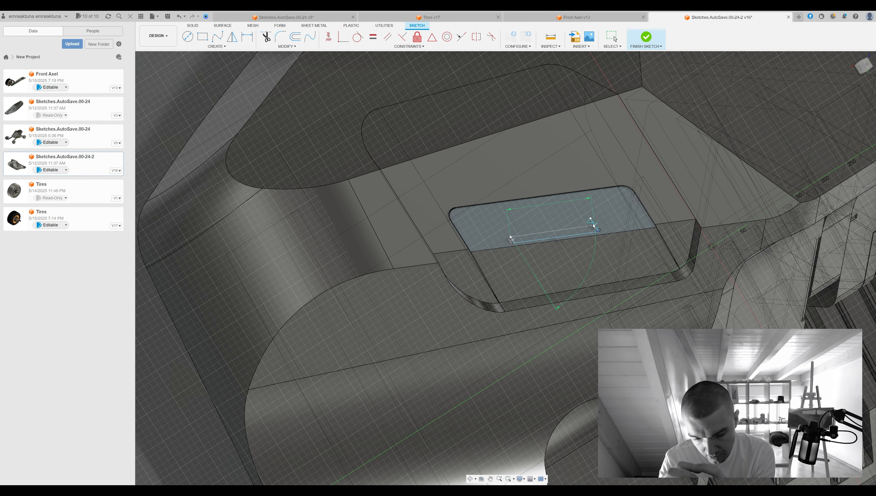
scroll(586, 229, "up", 5)
left_click(579, 226)
key("Delete")
middle_click_drag(579, 226, 645, 225, "shift")
key("l")
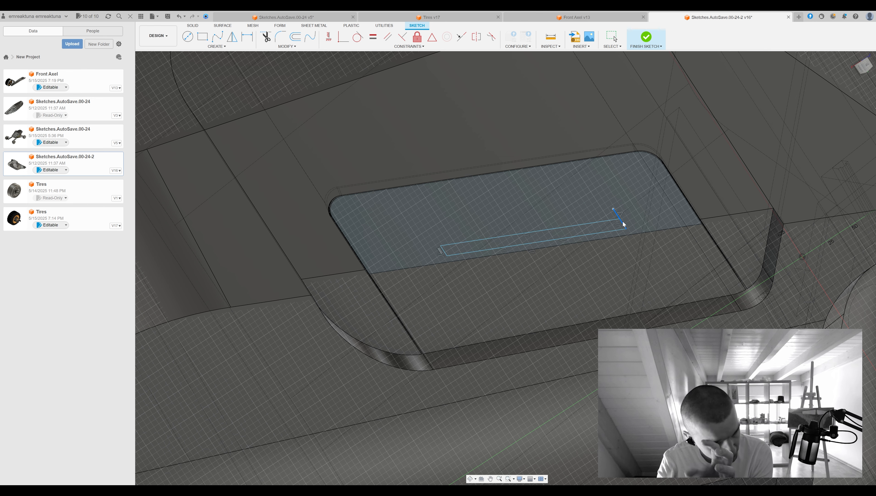
left_click(646, 37)
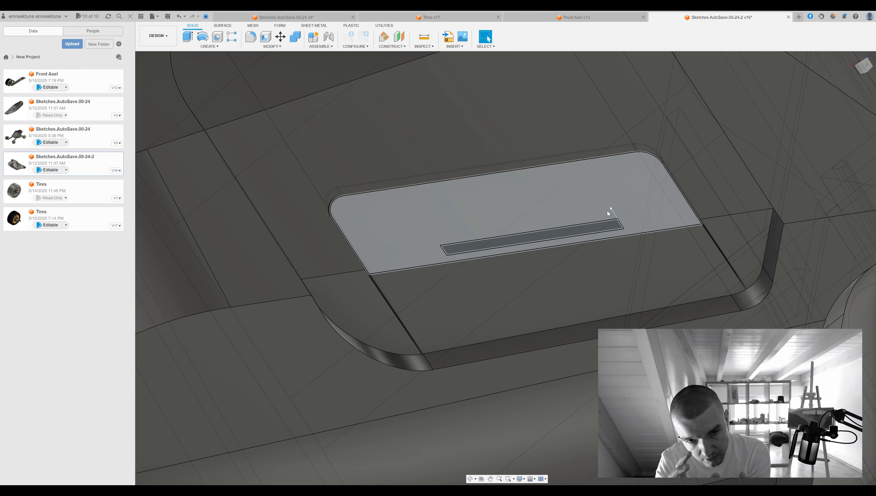
Reopen the slim rectangle's sketch and delete the stray line at its corner
double_click(616, 213)
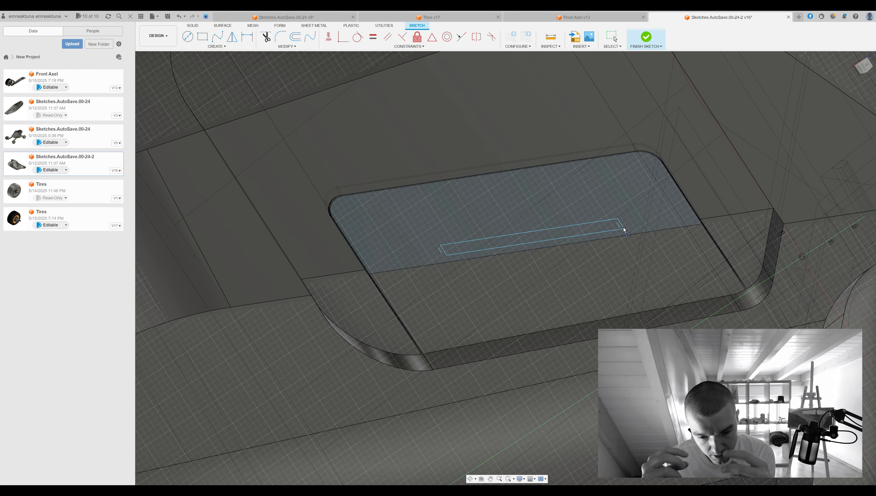
key("Escape")
left_click(646, 37)
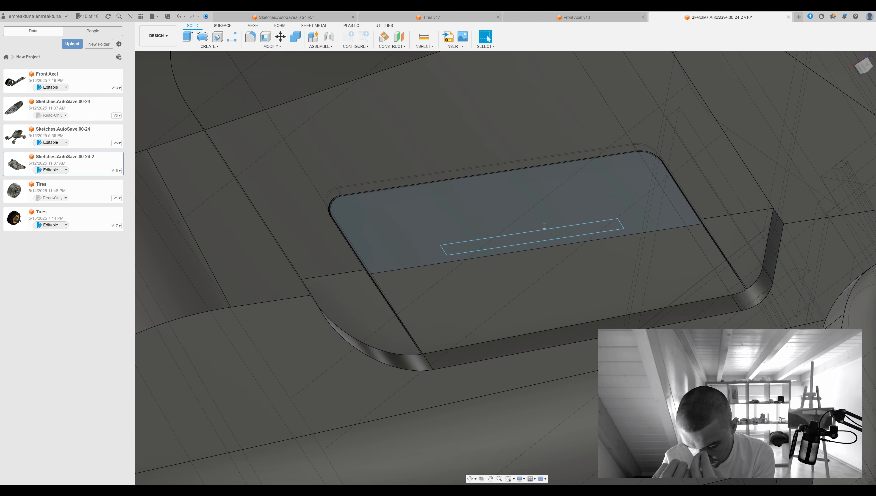
Extrude the slim rectangle on the side panel's pocket floor
middle_click_drag(575, 221, 658, 207, "shift")
left_click(519, 225)
key("e")
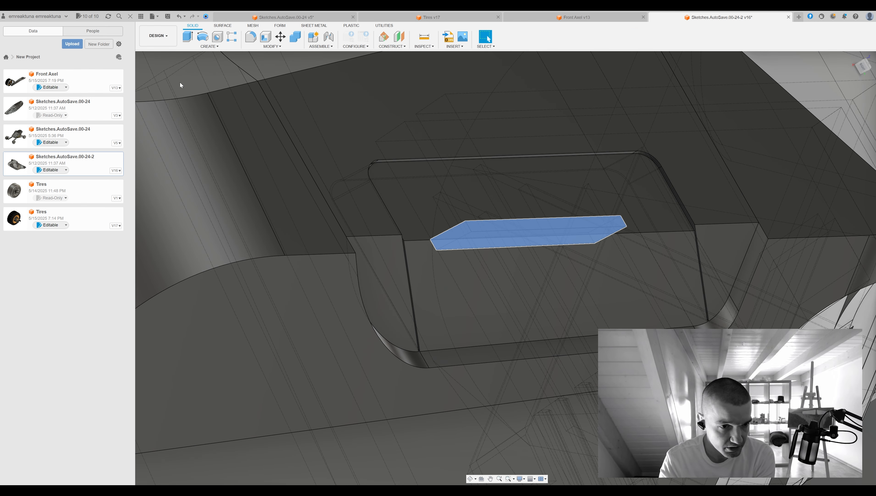
Sketch an upright rectangle over the front of the body for a round-ended groove beside the wide block
middle_click_drag(547, 246, 605, 198, "shift")
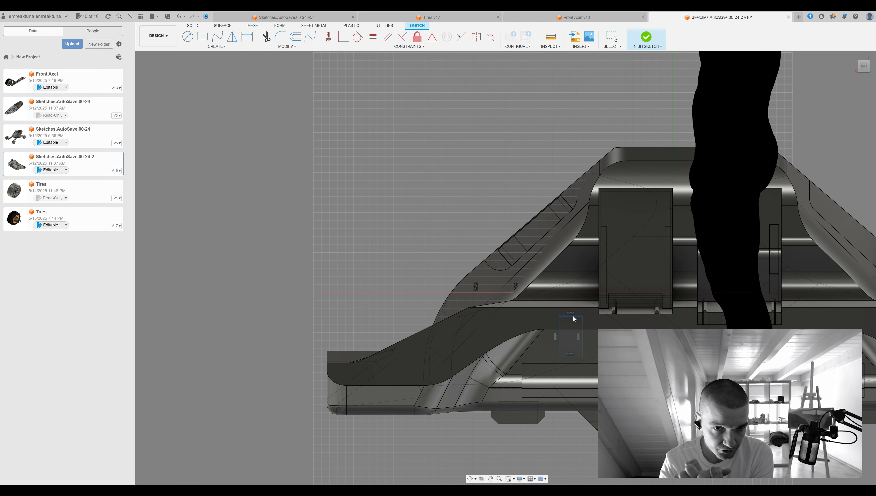
middle_click_drag(574, 318, 504, 314)
key("c")
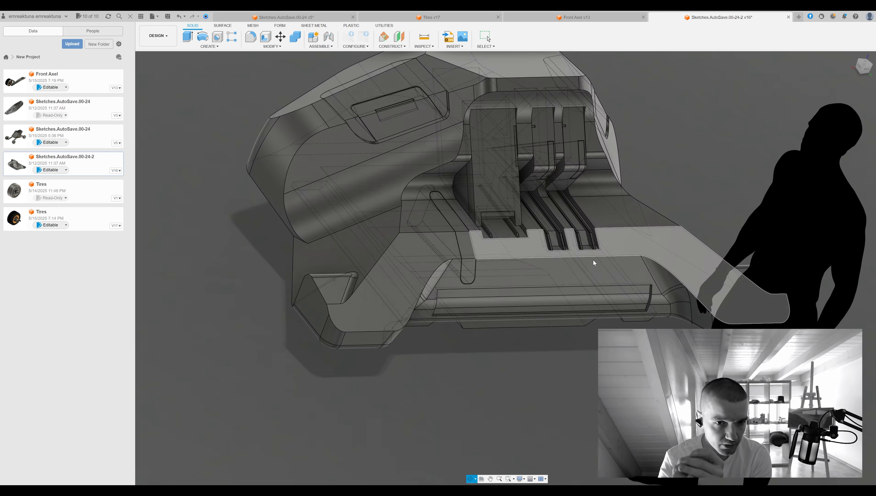
Sketch two equal circles beside the rounded groove on the front face and cut them as holes
left_click(593, 259)
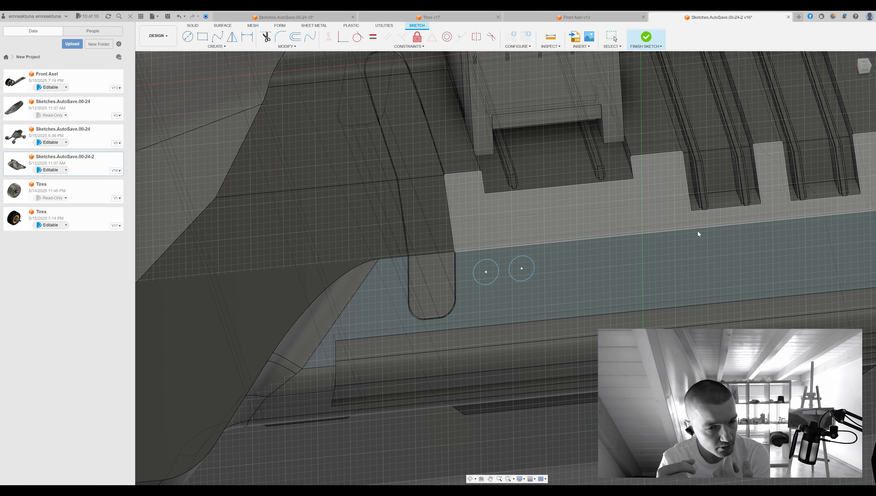
key("Return")
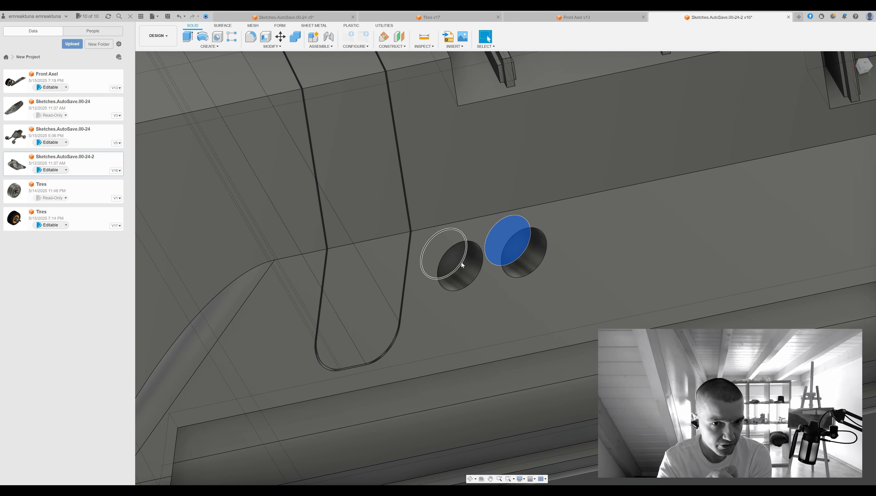
Offset the hole edges slightly and extrude the inner circles to leave thin ring gaps on the front face
left_click(615, 39)
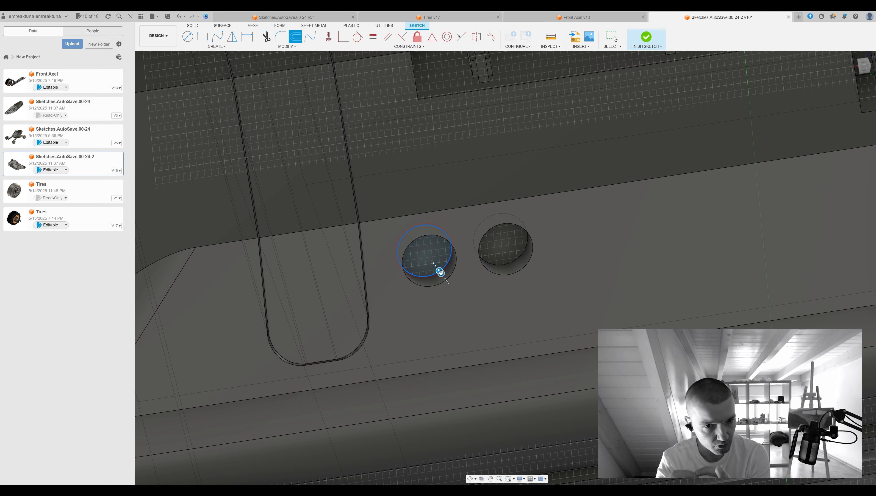
left_click(447, 275)
key("e")
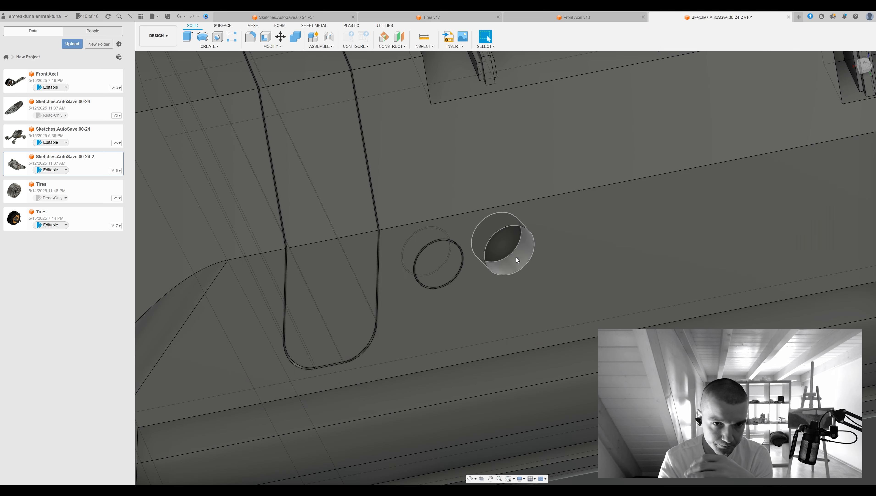
scroll(496, 254, "down", 10)
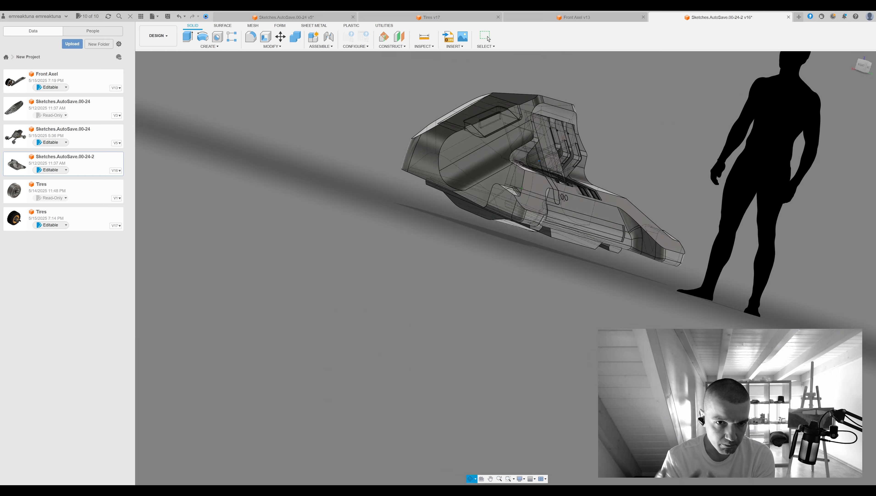
key("Return")
Sketch a long rectangle with rounded corners on the lower front panel and cut it as a slot
scroll(547, 254, "up", 5)
left_click(538, 258)
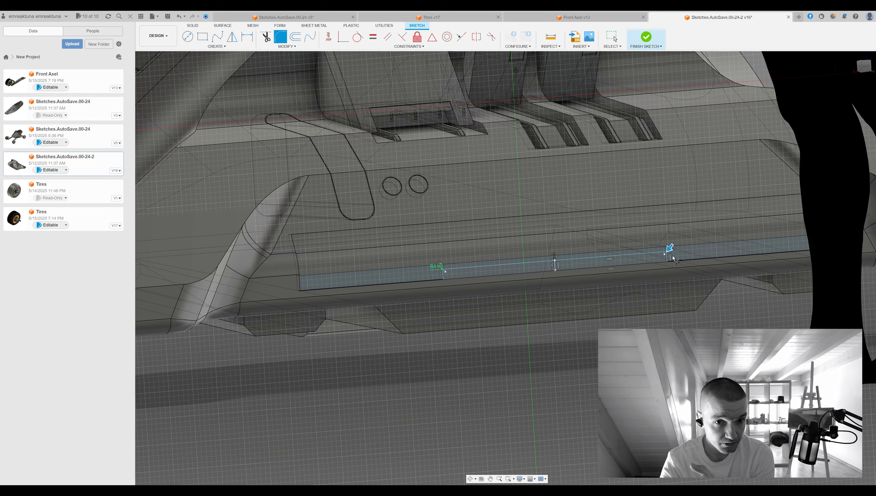
scroll(673, 259, "up", 2)
key("e")
key("Return")
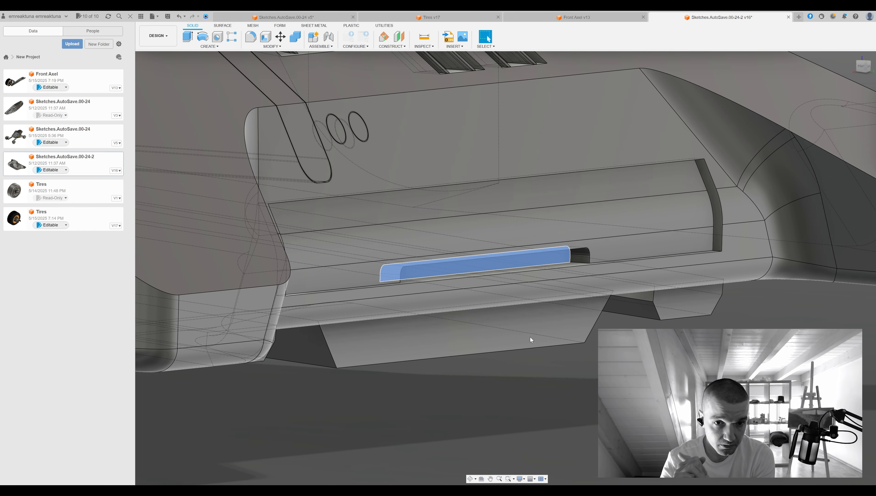
key("s")
left_click(569, 259)
key("ctrl+z")
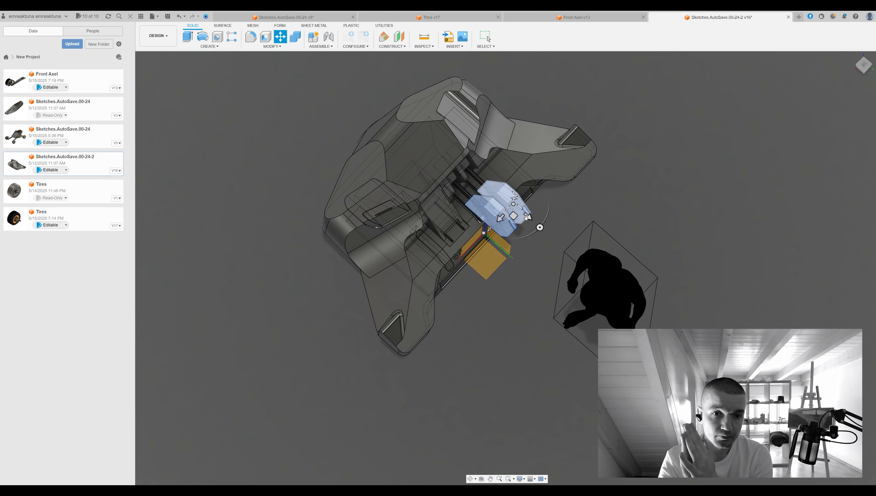
Position the two copied narrow block bodies at the rib blocks beside the wide block with the Move tool
middle_click_drag(484, 187, 500, 185, "shift")
left_click(861, 67)
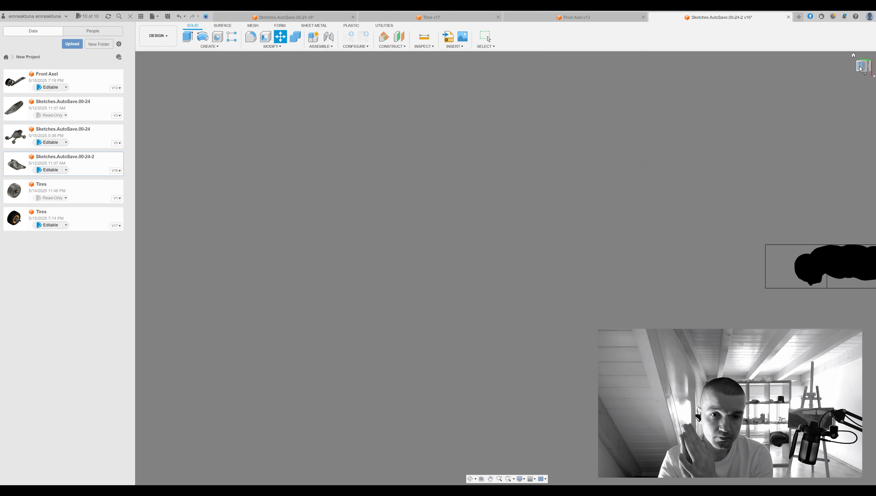
middle_click_drag(639, 192, 651, 309, "shift")
left_click_drag(624, 293, 628, 268)
middle_click_drag(628, 268, 593, 319, "shift")
left_click_drag(563, 382, 586, 383)
scroll(586, 384, "down", 2)
scroll(586, 384, "down", 3)
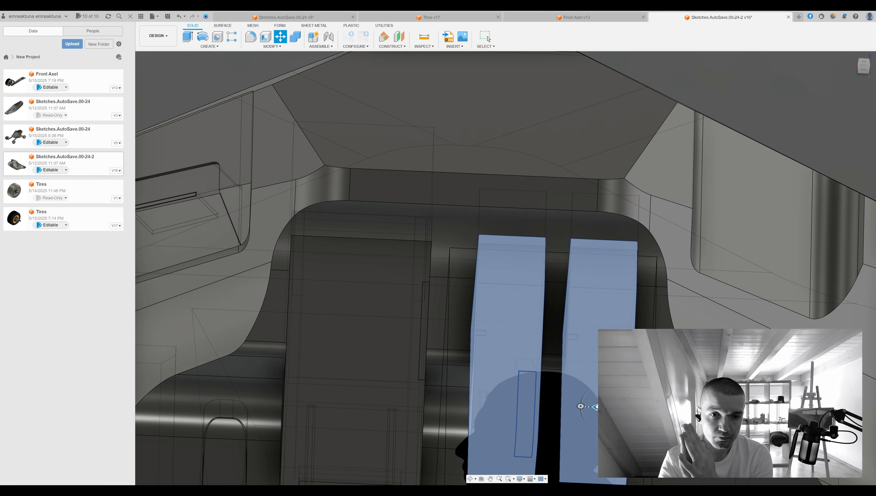
middle_click_drag(596, 406, 678, 317, "shift")
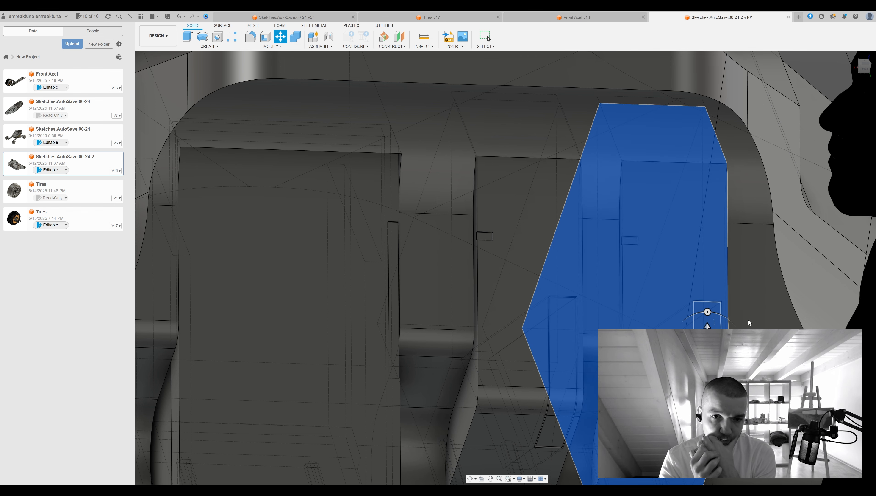
left_click(725, 326)
left_click(841, 214)
middle_click_drag(620, 309, 487, 360, "shift")
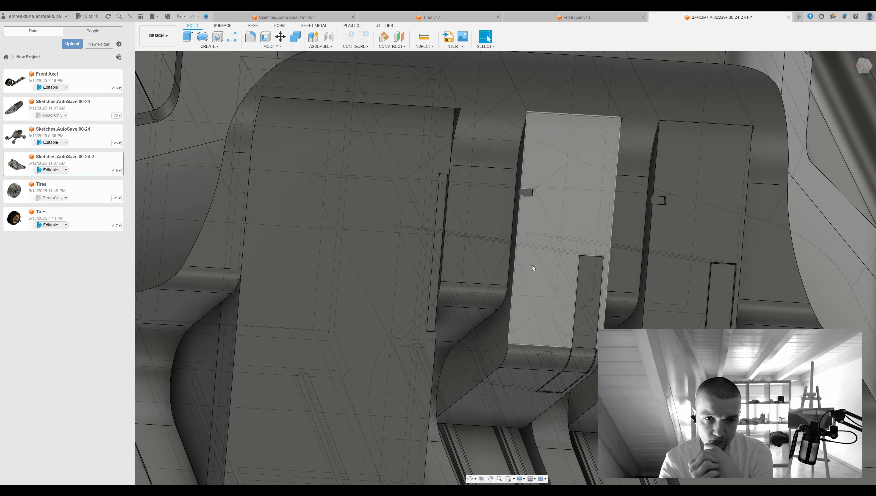
Mirror the recessed side panel detail to the opposite side of the body
middle_click_drag(677, 227, 620, 225, "shift")
scroll(382, 305, "down", 6)
left_click(367, 305)
middle_click_drag(254, 361, 467, 168, "shift")
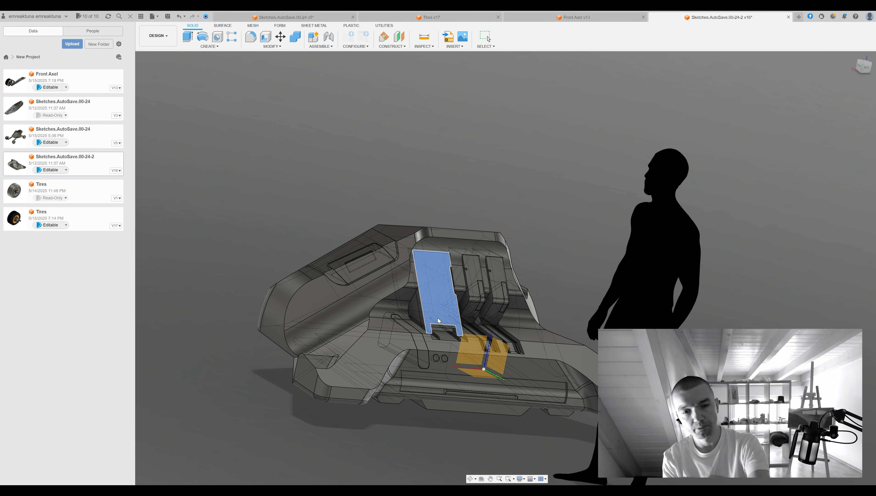
middle_click_drag(797, 156, 640, 248, "shift")
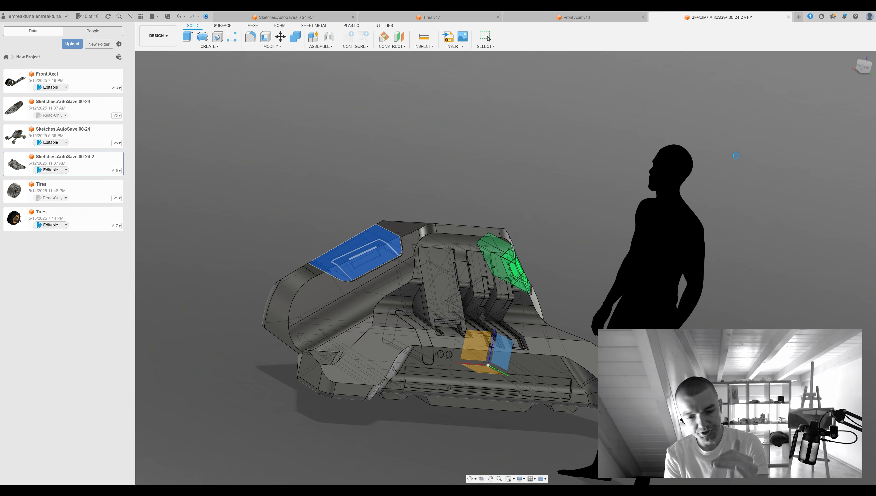
middle_click_drag(736, 159, 515, 220, "shift")
Sketch a narrow upright rectangle on the face beside the outer rails and round its corners
left_click(515, 221)
left_click(486, 258)
middle_click_drag(485, 258, 508, 251, "shift")
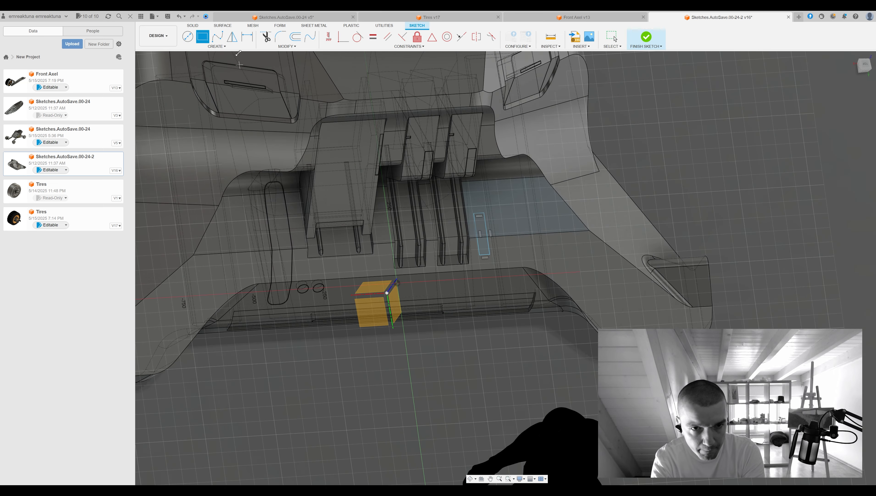
left_click(280, 36)
scroll(493, 255, "up", 3)
left_click(480, 253)
left_click(495, 254)
left_click(646, 36)
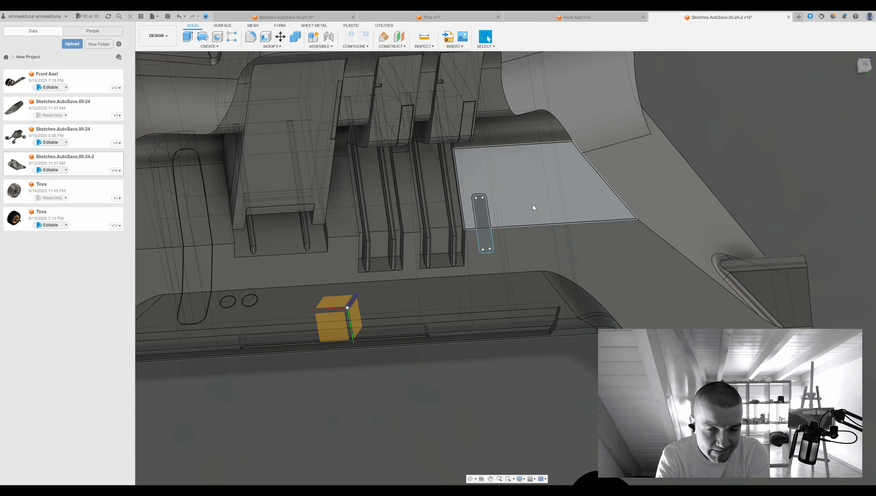
Repeat the rounded rectangle into a row of three and cut them as slots beside the rails
double_click(485, 247)
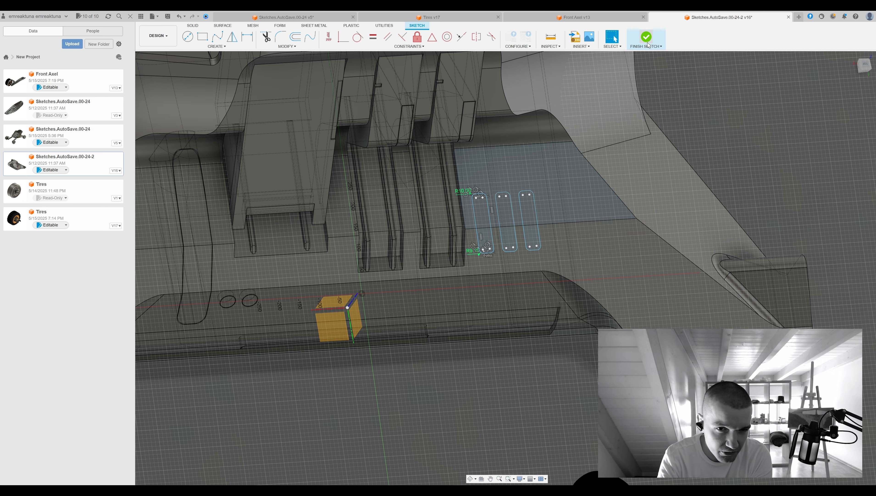
left_click(646, 37)
key("e")
left_click(498, 219)
key("Return")
Extrude insert bodies for the three rounded slots and move them slightly relative to the surface
middle_click_drag(497, 220, 532, 216, "shift")
key("e")
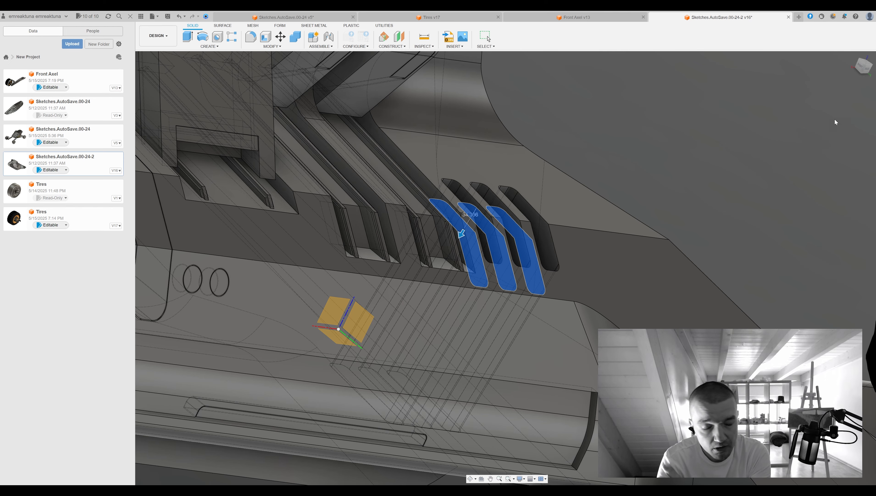
key("m")
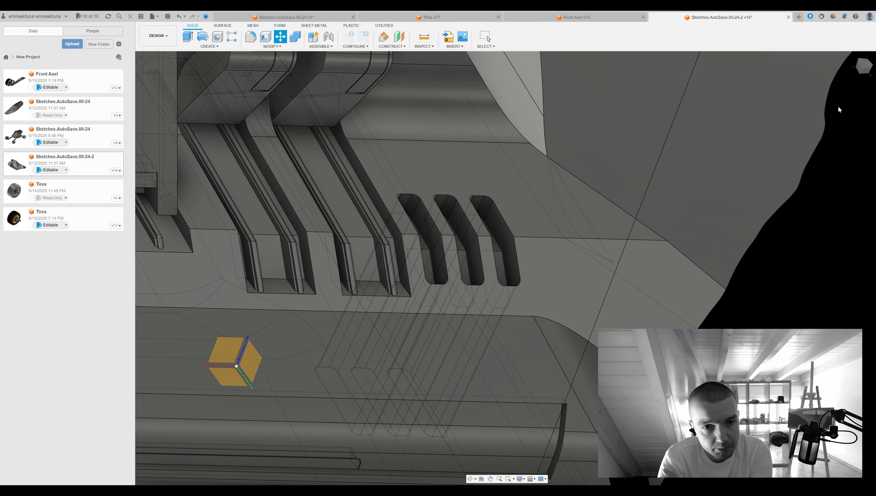
left_click(505, 255)
left_click(470, 255)
left_click(430, 255)
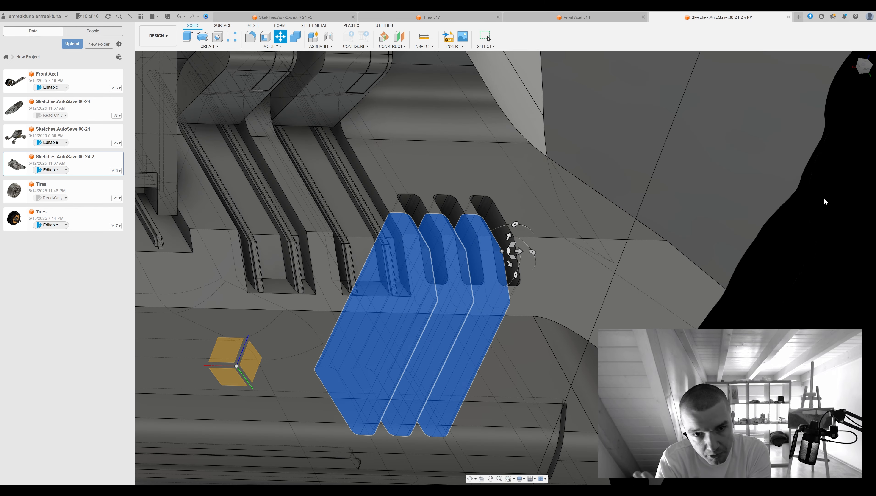
left_click_drag(516, 225, 521, 213)
key("Return")
Use Combine on the insert bodies at the three rounded slots
middle_click_drag(667, 240, 640, 174, "shift")
left_click(296, 36)
left_click(553, 274)
left_click_drag(640, 174, 686, 174, "shift")
left_click(686, 174)
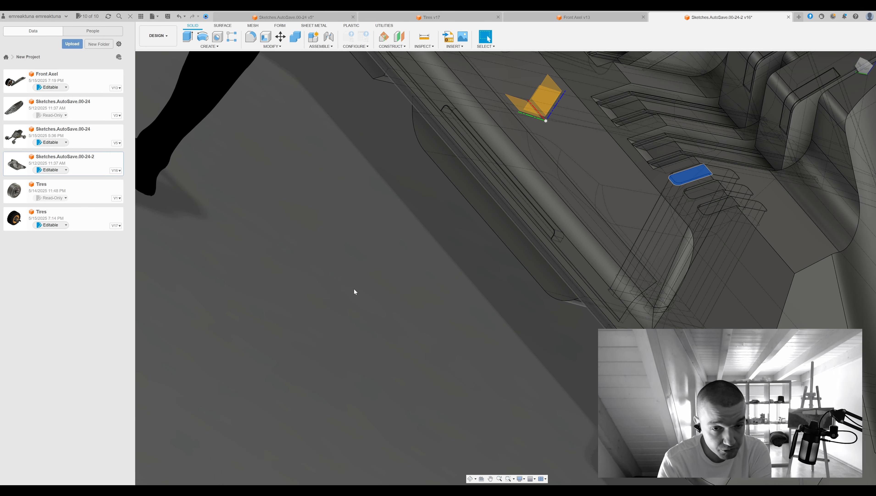
middle_click_drag(354, 291, 382, 333, "shift")
left_click(295, 36)
left_click(815, 137)
key("Escape")
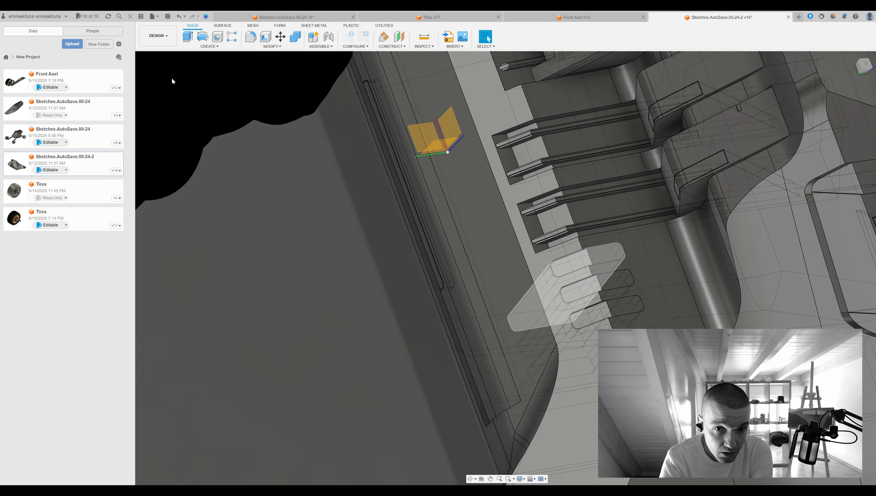
left_click(192, 67)
left_click(191, 89, "shift")
left_click(588, 376)
middle_click_drag(588, 376, 540, 304, "shift")
key("Return")
Fillet the lower edges of the curved side recesses on both sides of the body
scroll(405, 221, "down", 5)
key("f")
scroll(529, 304, "up", 3)
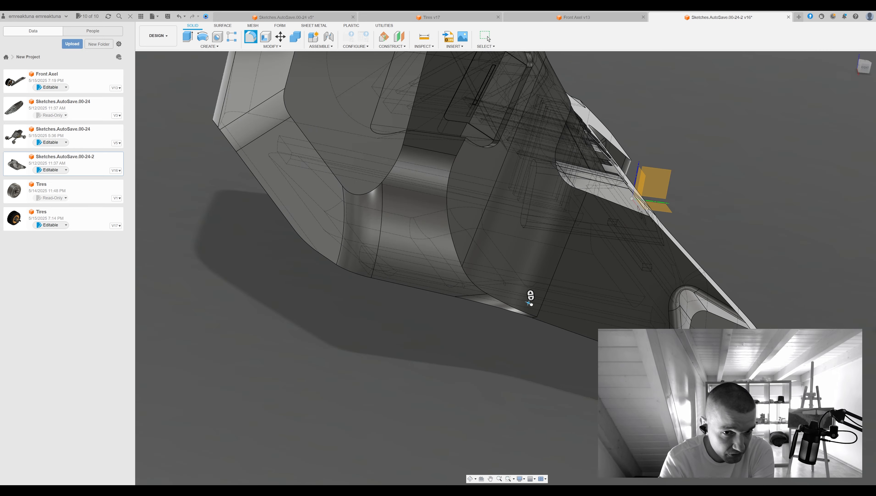
scroll(533, 302, "down", 10)
middle_click_drag(533, 302, 572, 330, "shift")
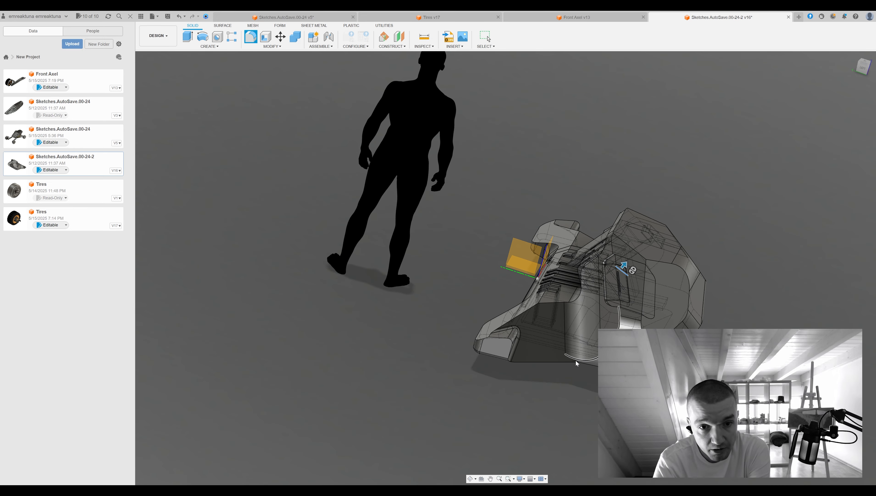
scroll(589, 363, "up", 10)
scroll(589, 363, "down", 10)
middle_click_drag(588, 363, 531, 320, "shift")
scroll(665, 290, "up", 10)
middle_click_drag(665, 290, 652, 271, "shift")
left_click_drag(651, 268, 648, 268)
key("Return")
middle_click_drag(648, 269, 521, 243, "shift")
scroll(683, 318, "down", 5)
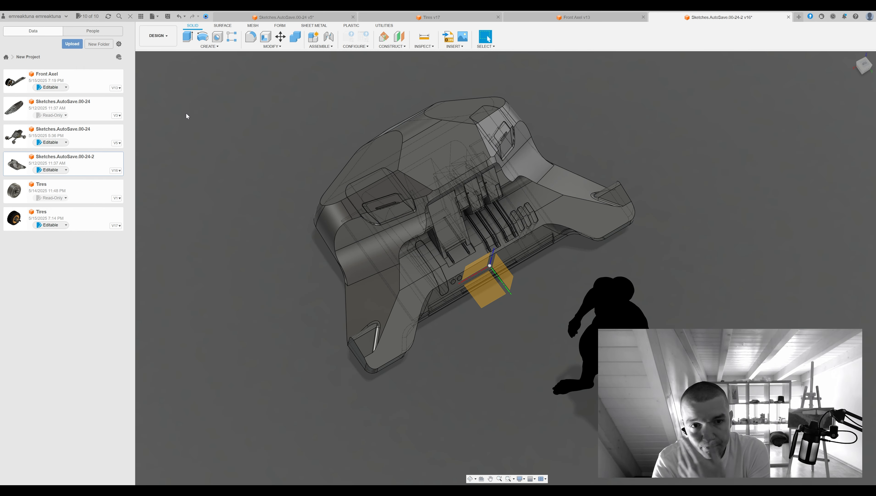
Sketch a smaller rectangle with rounded corners over the edge of the first slot insert and cut it as a recess
mouse_move(602, 166)
middle_mouse_down("shift")
mouse_move(545, 219)
mouse_move(533, 258)
middle_mouse_up("shift")
scroll(544, 219, "up", 6)
scroll(545, 231, "up", 3)
left_click(487, 236)
key("r")
left_click(473, 207)
left_click(443, 273)
key("e")
left_click(471, 247)
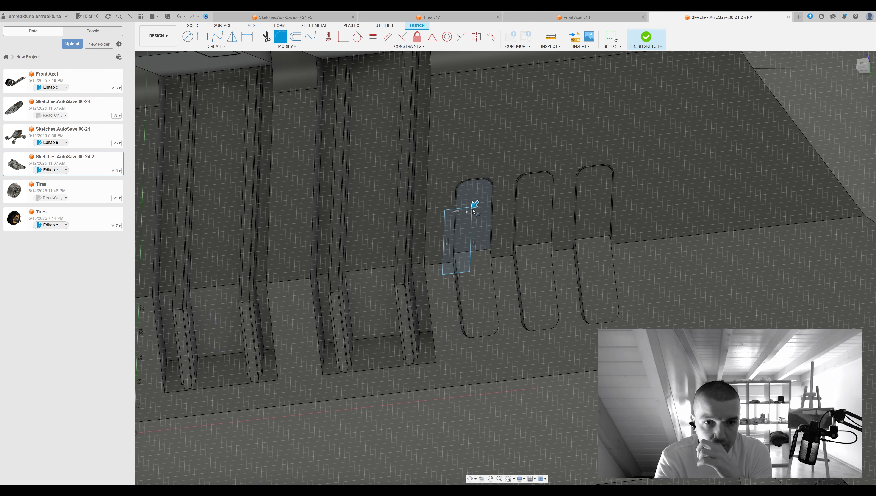
left_click(647, 37)
key("e")
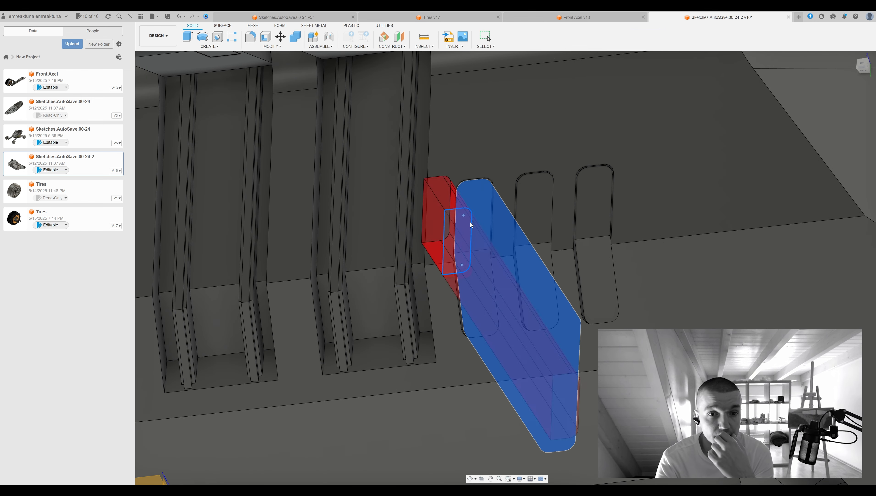
Sketch a small circle at the upper end of the insert's recess and cut it as a hole
key("c")
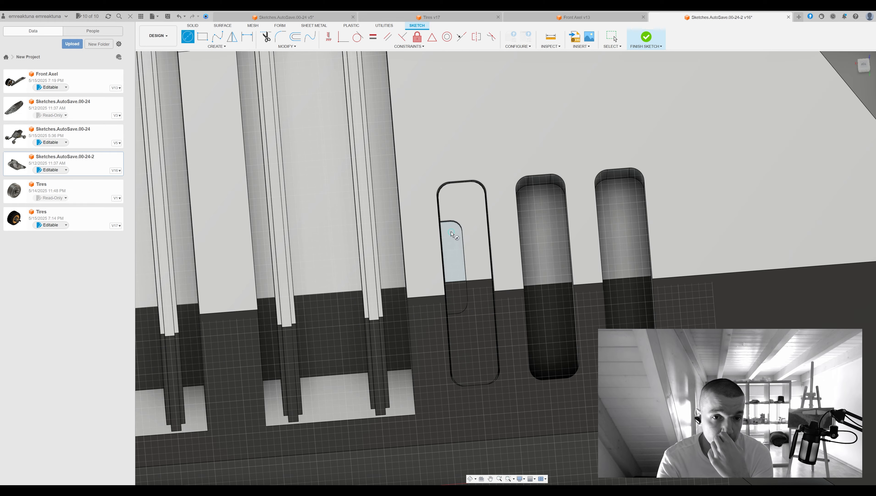
left_click(447, 227)
left_click(456, 236)
scroll(456, 235, "up", 3)
key("Escape")
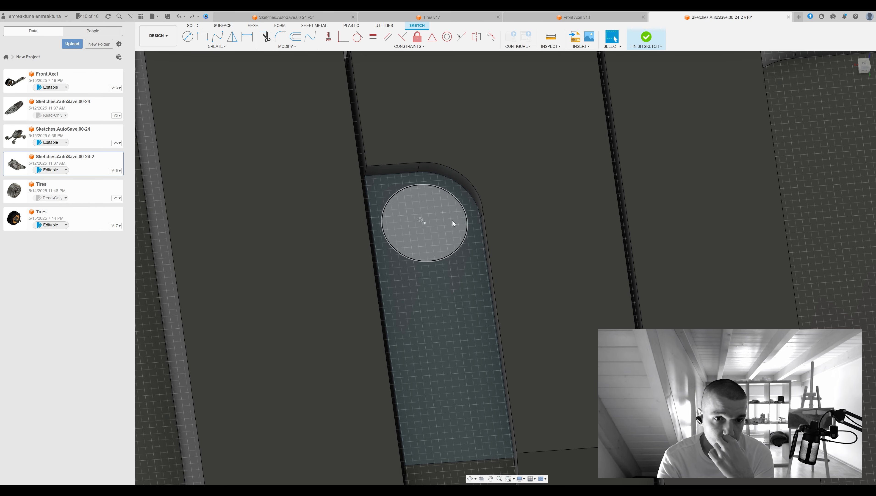
key("e")
key("ctrl+z")
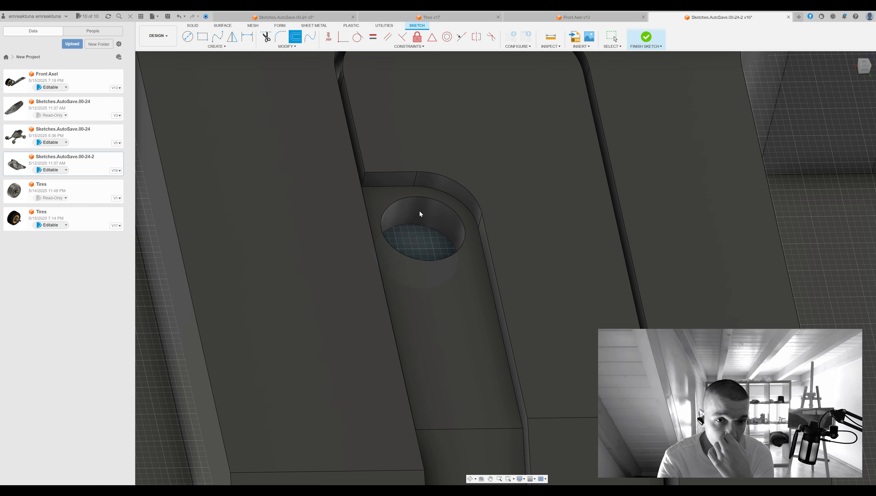
Copy the detailed slot insert across into the neighbouring rounded slots with the Move tool
key("m")
mouse_move(703, 222)
middle_mouse_down("shift")
mouse_move(552, 246)
mouse_move(457, 195)
middle_mouse_up("shift")
left_click(457, 195)
middle_click_drag(726, 246, 838, 215, "shift")
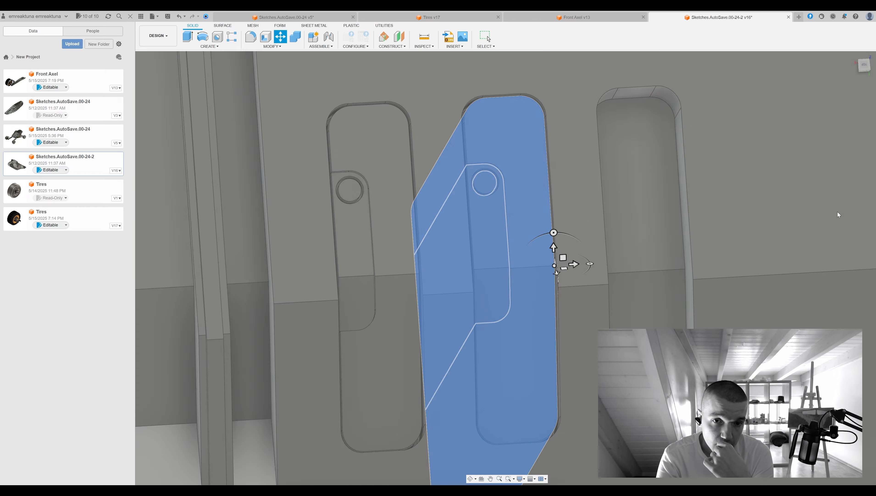
left_click_drag(574, 264, 708, 269)
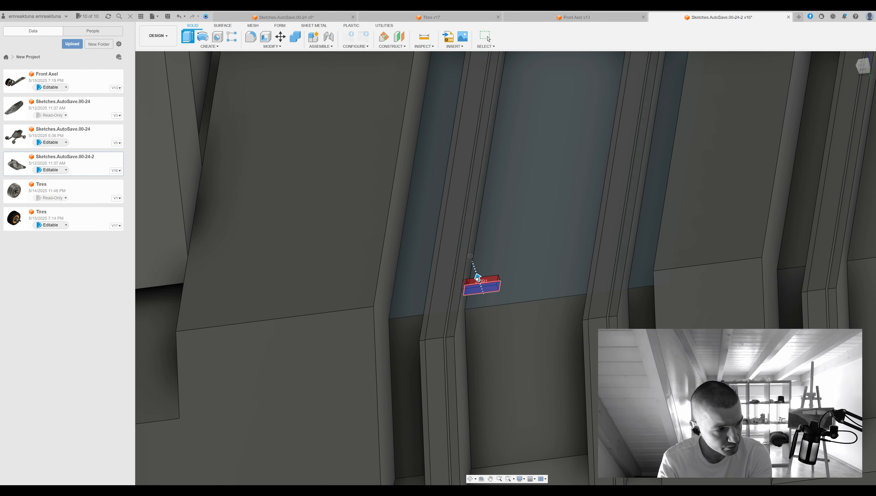
Cut a small stepped recess with a rounded end into the channel floor beside the rail
middle_click_drag(466, 249, 450, 277, "shift")
key("Return")
key("e")
middle_click_drag(460, 264, 489, 285, "shift")
left_click(489, 284)
key("Escape")
left_click(464, 287)
middle_click_drag(462, 285, 492, 246, "shift")
left_click(460, 250)
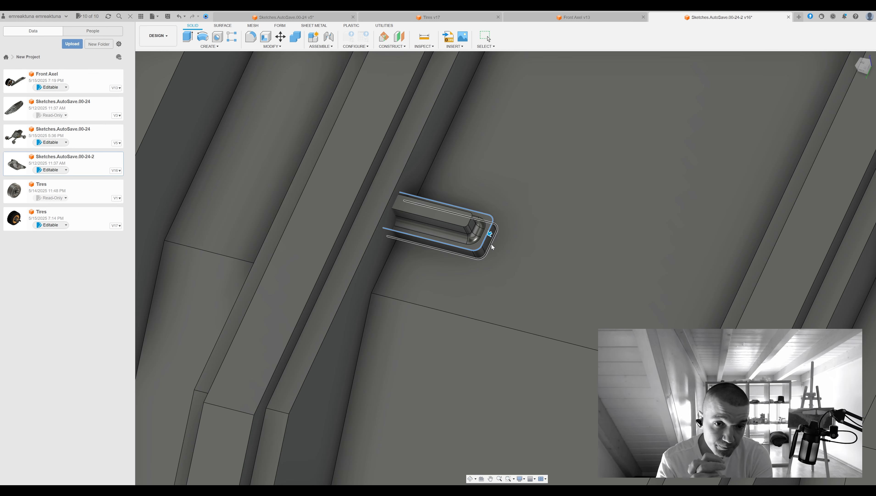
Try to repeat the small rib body along the channel floor
scroll(497, 239, "down", 3)
middle_click_drag(544, 237, 525, 241, "shift")
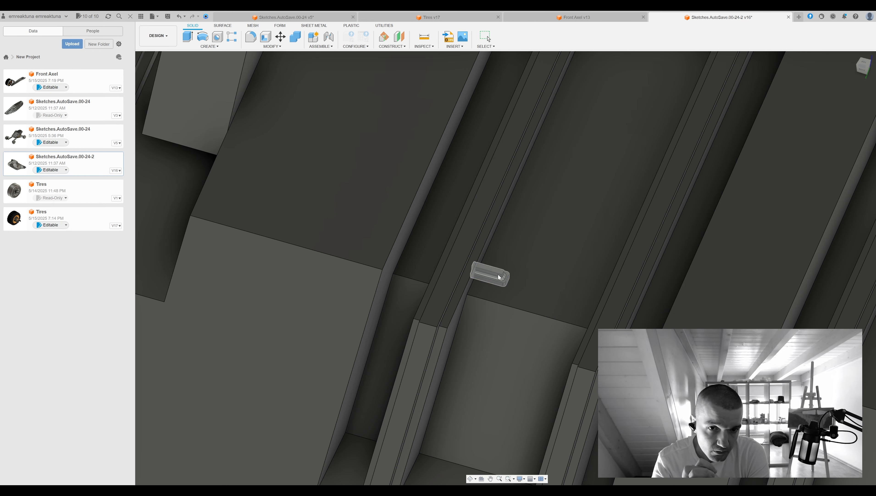
left_click(499, 276)
scroll(499, 277, "down", 2)
key("Escape")
scroll(532, 294, "up", 2)
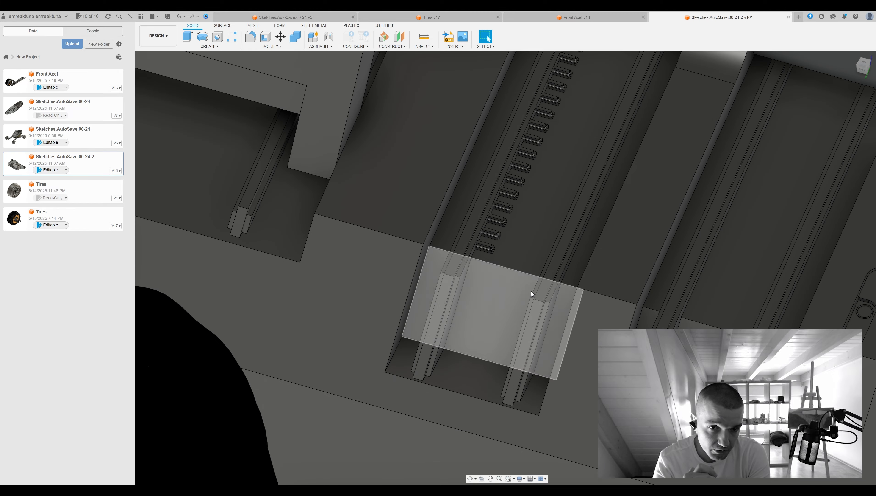
scroll(494, 248, "up", 3)
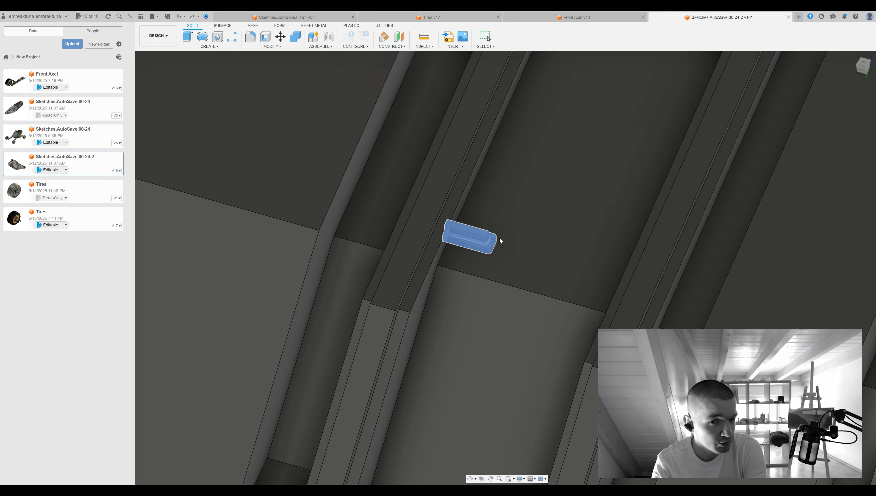
Place a mirrored copy of the small rib against the opposite rail of the channel
left_click(489, 241)
scroll(488, 241, "up", 2)
key("m")
scroll(496, 260, "up", 3)
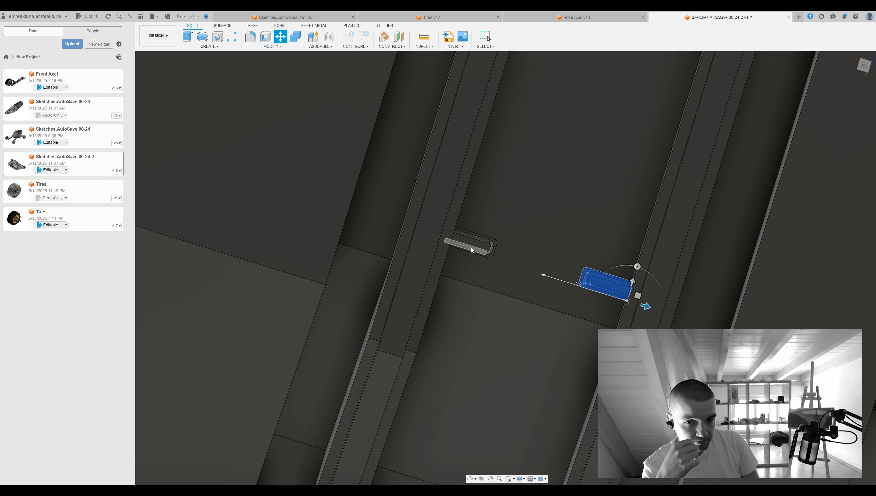
key("Return")
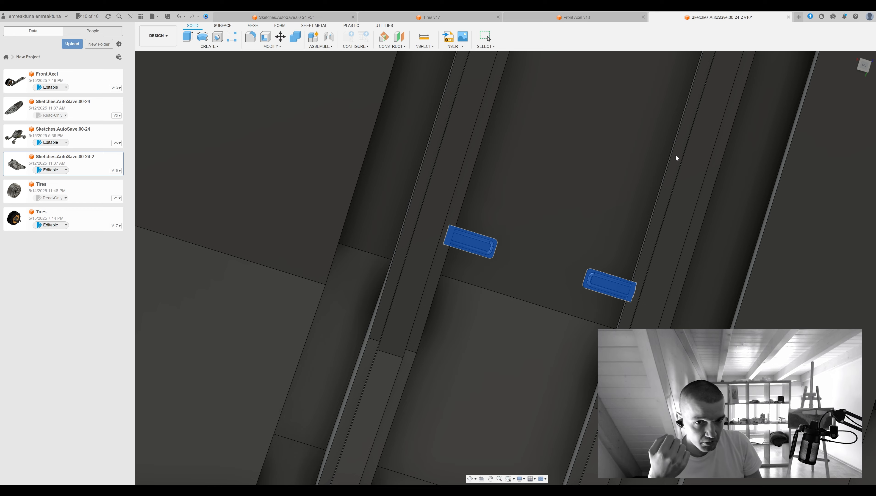
Pattern both ribs along the channel's rail direction to form two parallel rows
left_click(683, 155)
scroll(683, 155, "down", 3)
key("Escape")
middle_click_drag(669, 252, 468, 192, "shift")
key("Return")
middle_click_drag(841, 212, 504, 278, "shift")
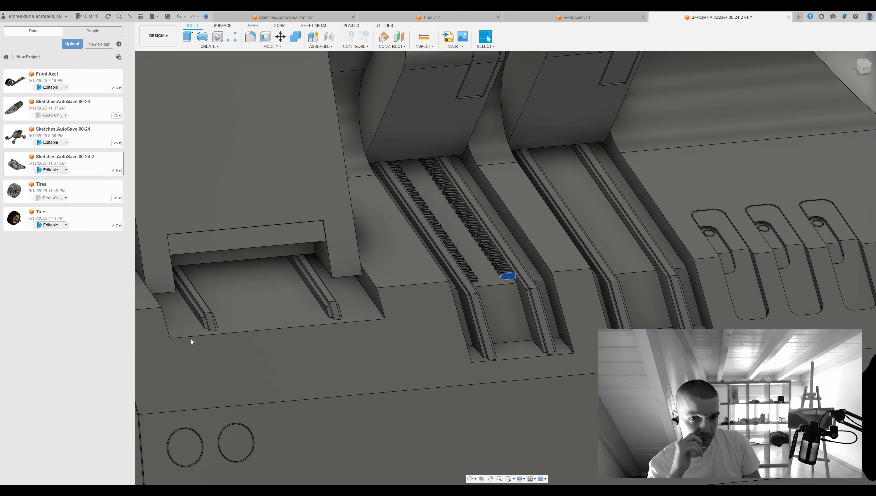
Copy both rows of ribs about 151 mm sideways into the neighbouring narrow channel
middle_click_drag(516, 260, 827, 197, "shift")
key("m")
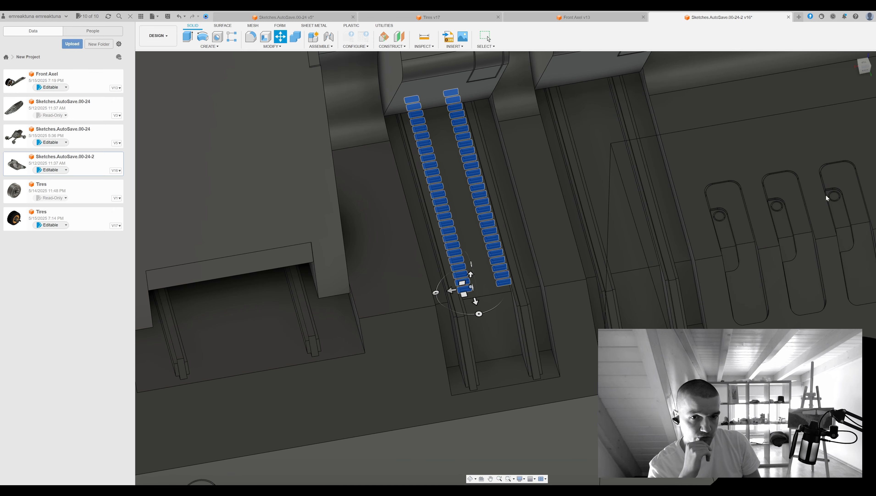
left_click_drag(592, 298, 604, 299)
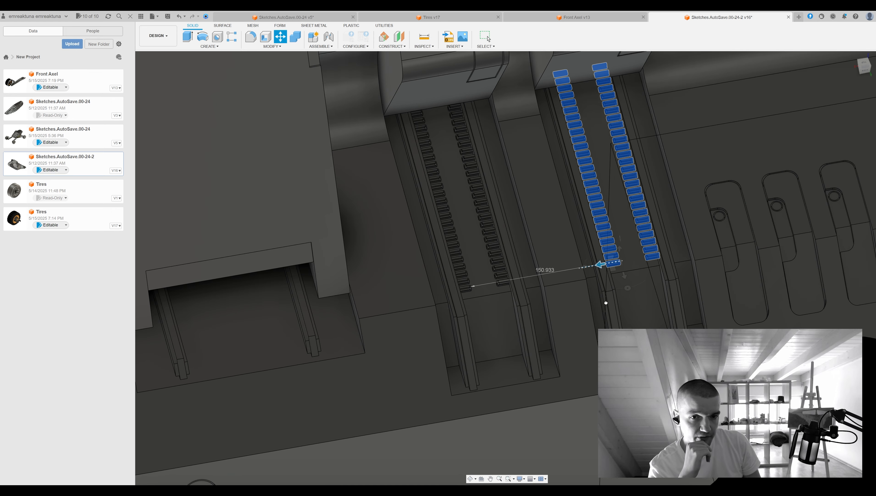
scroll(635, 199, "up", 5)
key("Return")
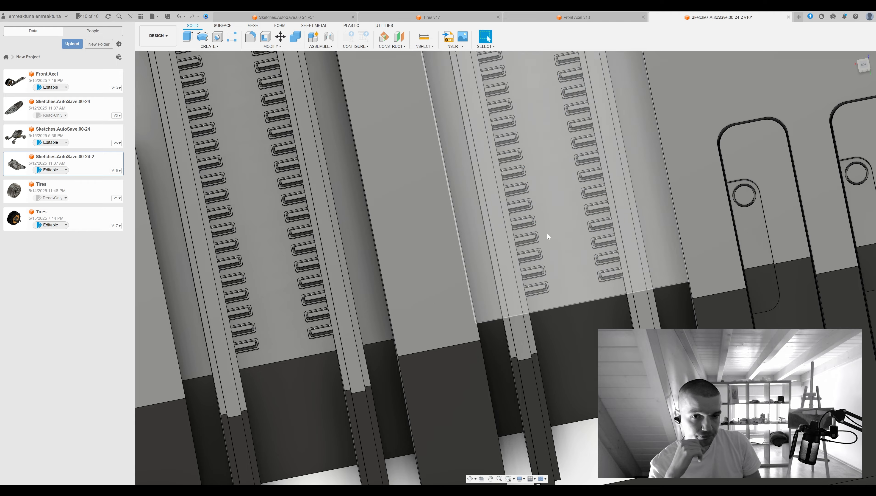
Sketch a long narrow rectangle on the channel floor between the rib rows and copy it into the neighbouring channel
middle_click_drag(547, 233, 486, 250, "shift")
left_click(490, 263)
key("r")
left_click(442, 150)
left_click(469, 288)
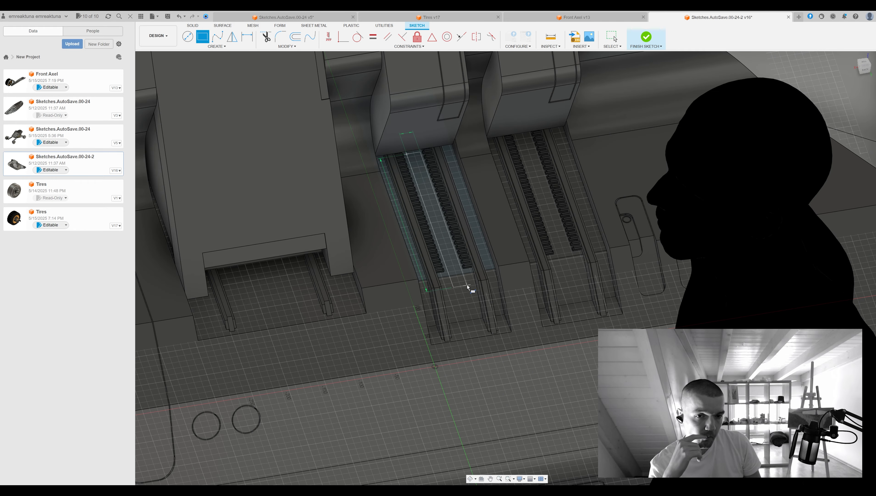
key("Escape")
scroll(468, 284, "up", 4)
middle_click_drag(461, 292, 432, 297)
key("m")
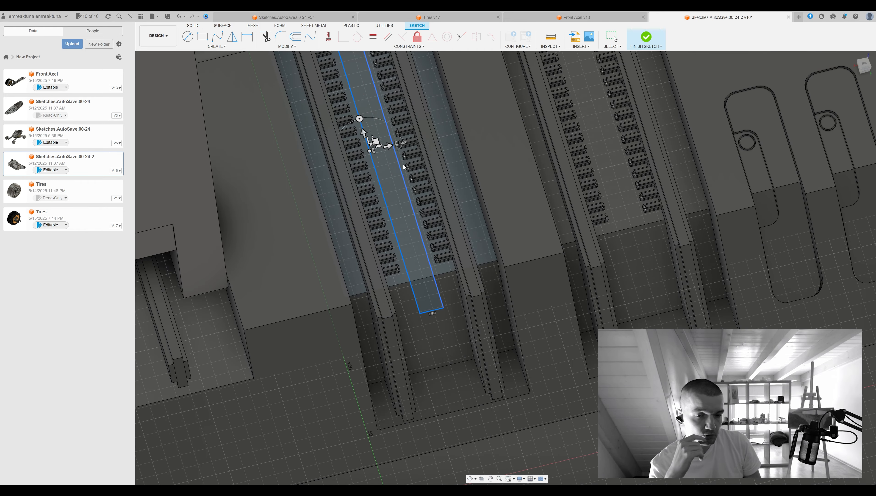
Cut both narrow rectangles into the channel floors with Extrude
key("e")
left_click_drag(430, 287, 426, 295)
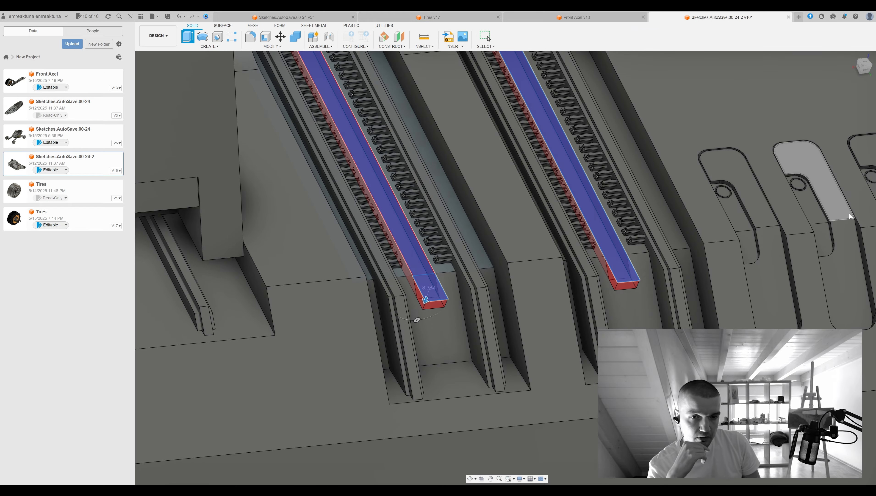
key("Return")
Round the corners where the two new grooves open onto the sloping channel ends
key("f")
key("Escape")
middle_click_drag(606, 236, 587, 242, "shift")
key("f")
left_click(612, 250)
scroll(587, 243, "down", 5)
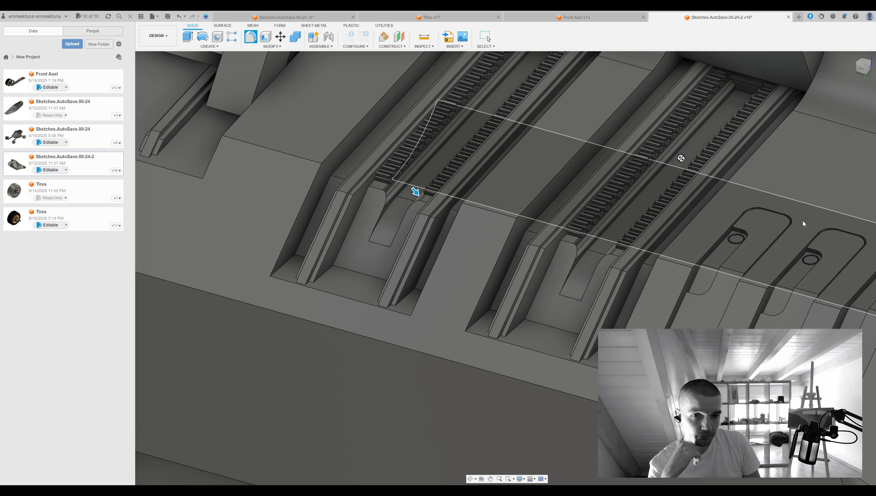
key("Escape")
Fillet the long edges of the groove running beside the ribs
middle_click_drag(679, 157, 583, 221, "shift")
scroll(583, 221, "up", 10)
scroll(583, 221, "down", 5)
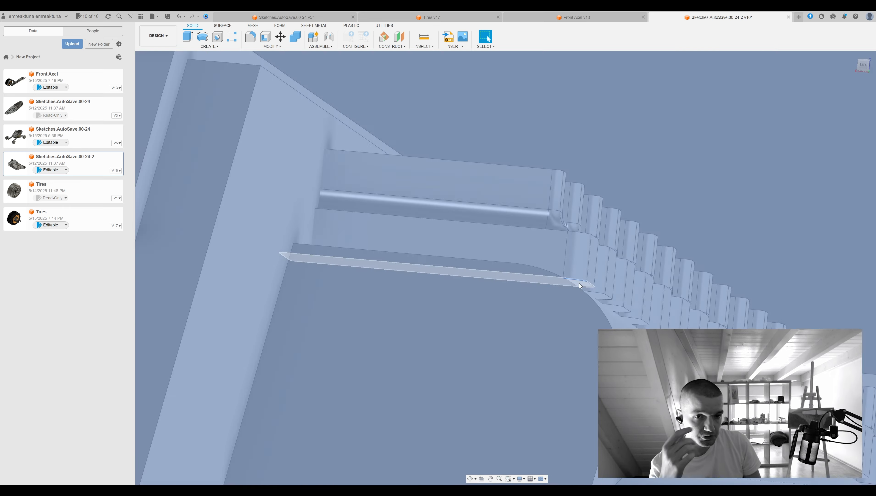
key("f")
left_click(430, 344)
middle_click_drag(431, 344, 367, 315, "shift")
key("Escape")
Sketch a rectangle between the two rails of the wide channel and cut it into the floor
middle_click_drag(432, 260, 582, 331, "shift")
left_click(583, 332)
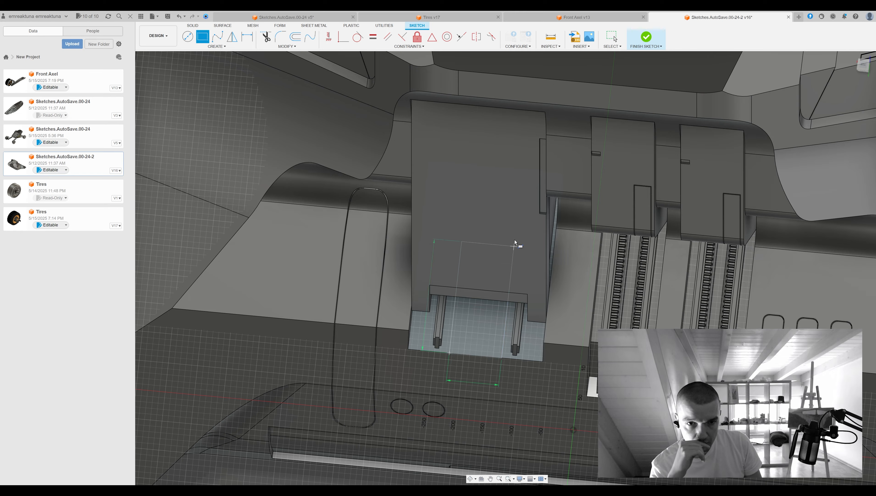
left_click(484, 346)
key("Return")
mouse_move(469, 351)
middle_mouse_down("shift")
mouse_move(495, 417)
mouse_move(505, 349)
mouse_move(504, 367)
mouse_move(448, 336)
mouse_move(465, 386)
middle_mouse_up("shift")
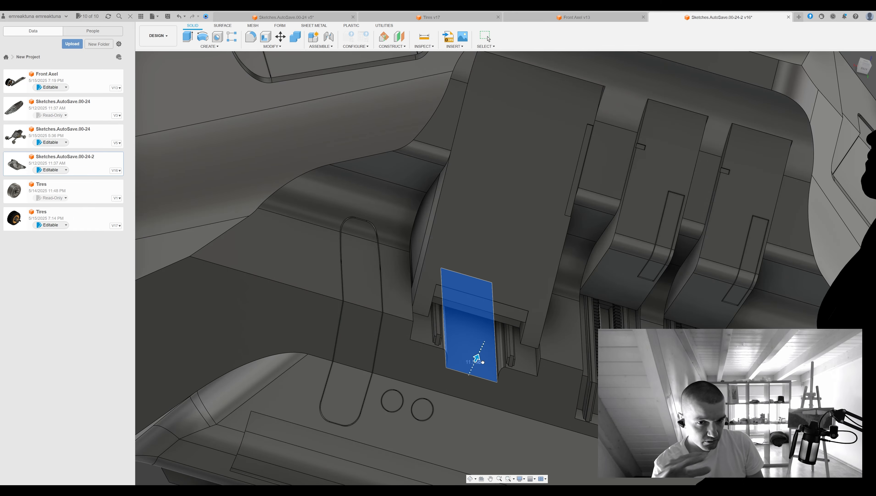
middle_click_drag(832, 207, 745, 208, "shift")
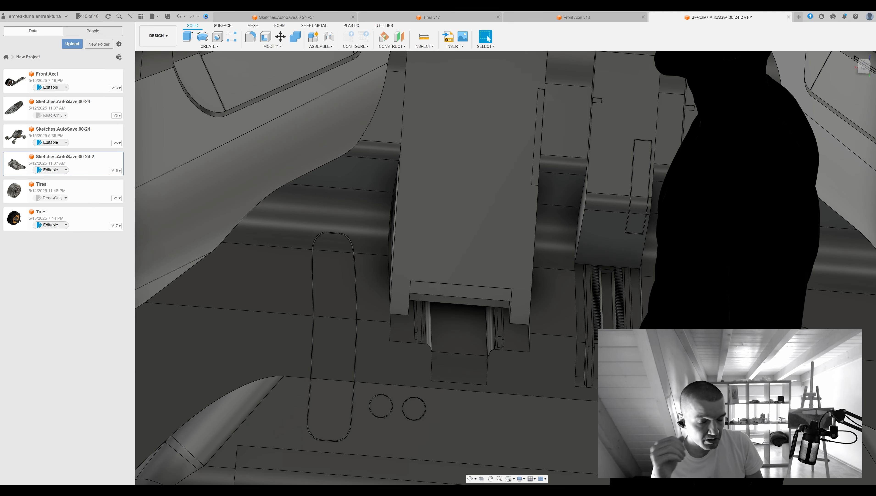
Copy one row of ribs about 284 mm sideways from the narrow channel to the near side of the wide channel's groove
scroll(514, 294, "up", 5)
key("m")
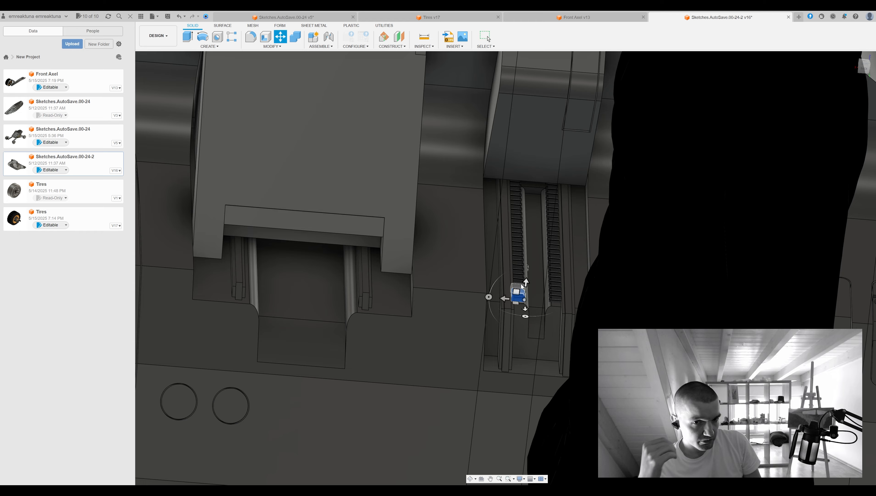
middle_click_drag(188, 424, 208, 416, "shift")
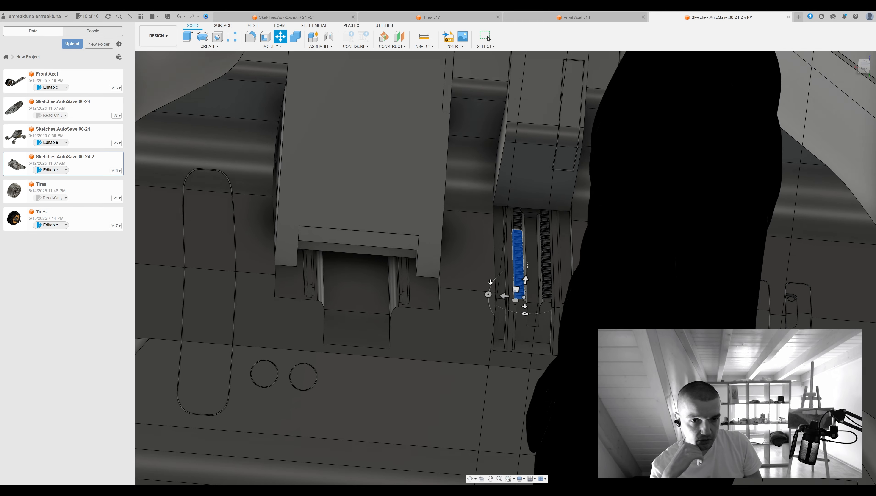
left_click_drag(503, 298, 323, 274)
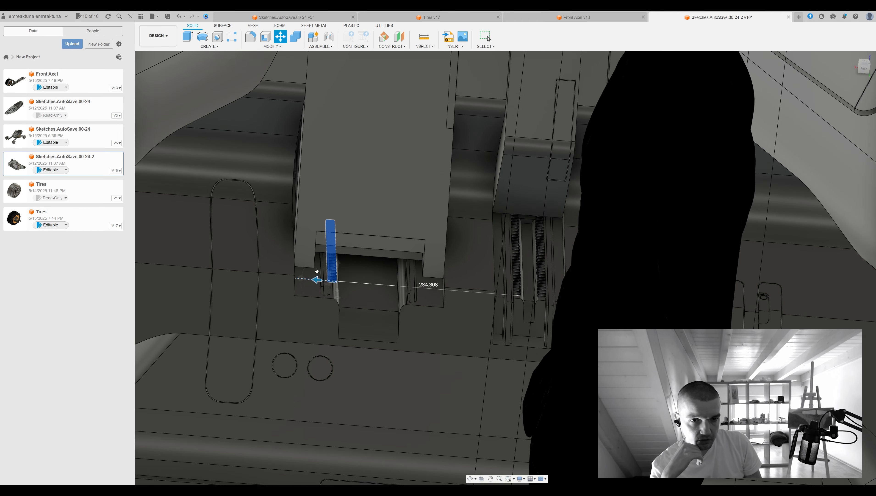
middle_click_drag(323, 274, 362, 216, "shift")
scroll(349, 254, "up", 3)
scroll(348, 254, "down", 3)
middle_click_drag(348, 254, 331, 375, "shift")
scroll(473, 216, "up", 3)
scroll(474, 216, "down", 3)
middle_click_drag(317, 317, 375, 285, "shift")
middle_click_drag(337, 312, 423, 317, "shift")
Place a second row of ribs along the opposite side of the wide channel's groove
key("m")
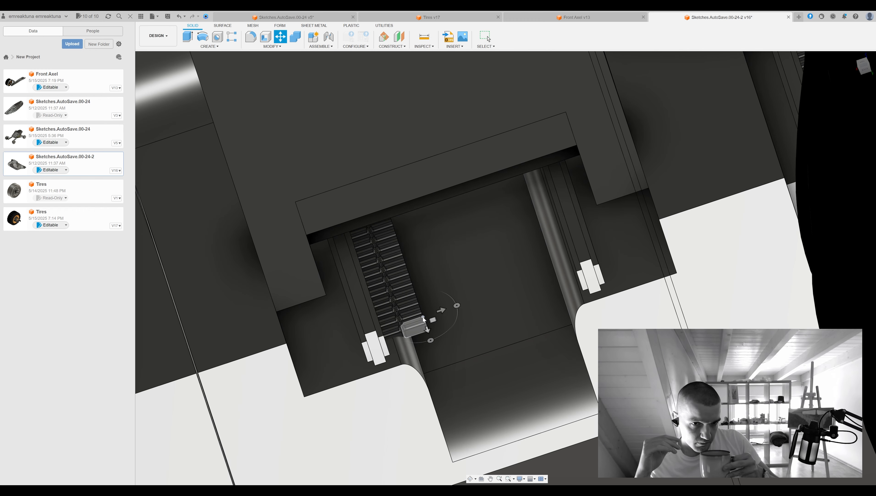
middle_click_drag(398, 262, 372, 243, "shift")
key("Escape")
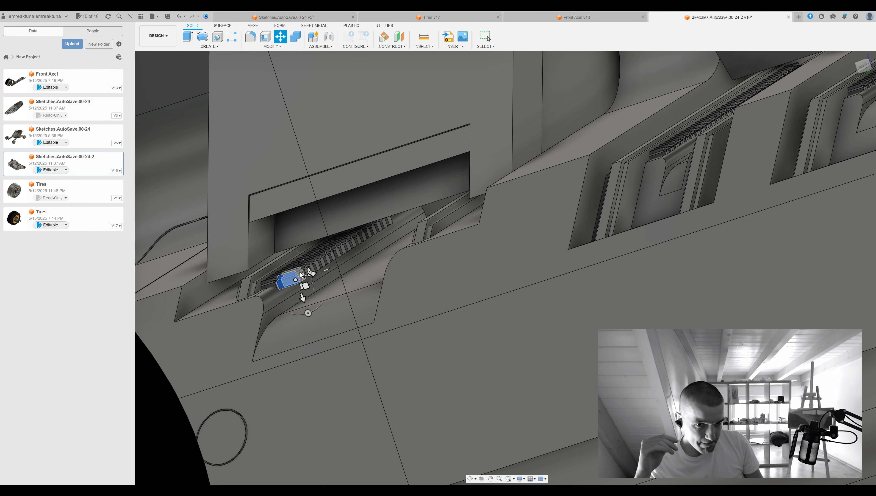
middle_click_drag(385, 225, 375, 347, "shift")
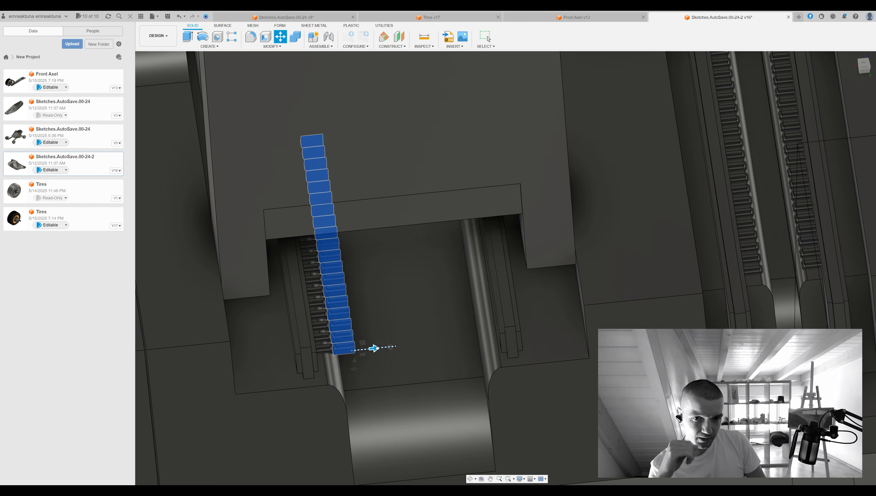
key("Escape")
Examine the ribbed channels from several angles against the whole vehicle body
mouse_move(527, 340)
middle_mouse_down("shift")
mouse_move(487, 342)
mouse_move(534, 348)
middle_mouse_up("shift")
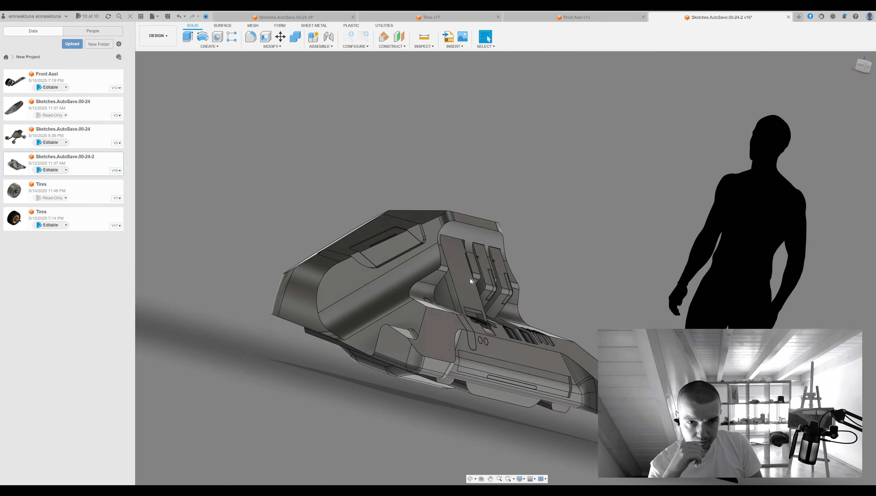
scroll(455, 292, "up", 5)
middle_click_drag(500, 311, 476, 304, "shift")
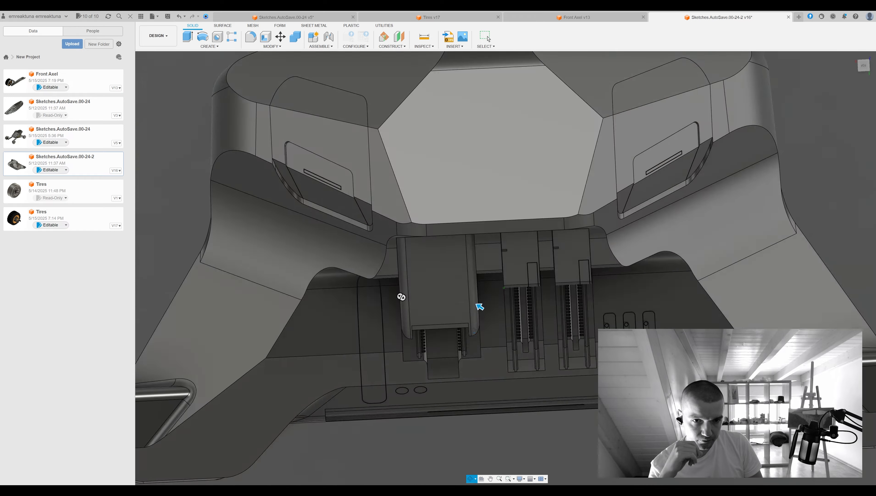
scroll(492, 293, "up", 5)
middle_click_drag(373, 363, 399, 361, "shift")
left_click(399, 361)
scroll(399, 360, "down", 10)
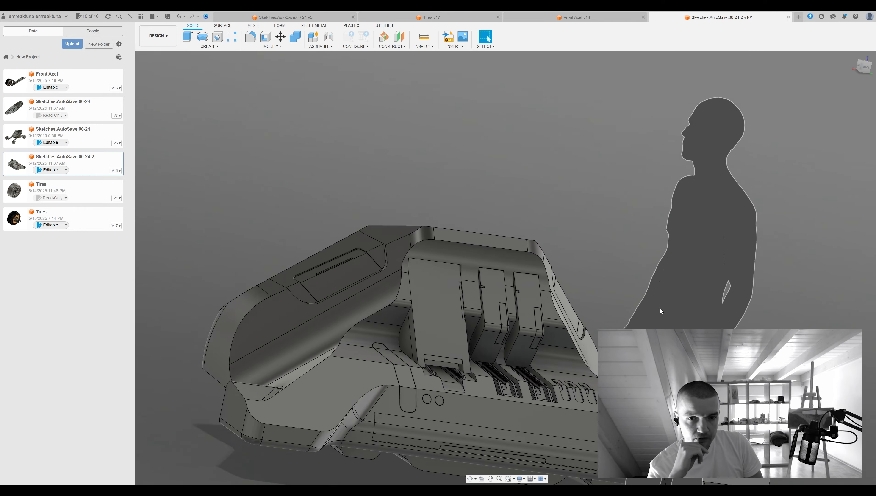
Move the human scale figure sideways so that it stands beside the vehicle body
left_click(519, 255)
key("m")
left_click_drag(515, 253, 748, 280)
key("Return")
Start a sketch in the front view and dimension the vertical side edges of the three channel openings
left_click(866, 66)
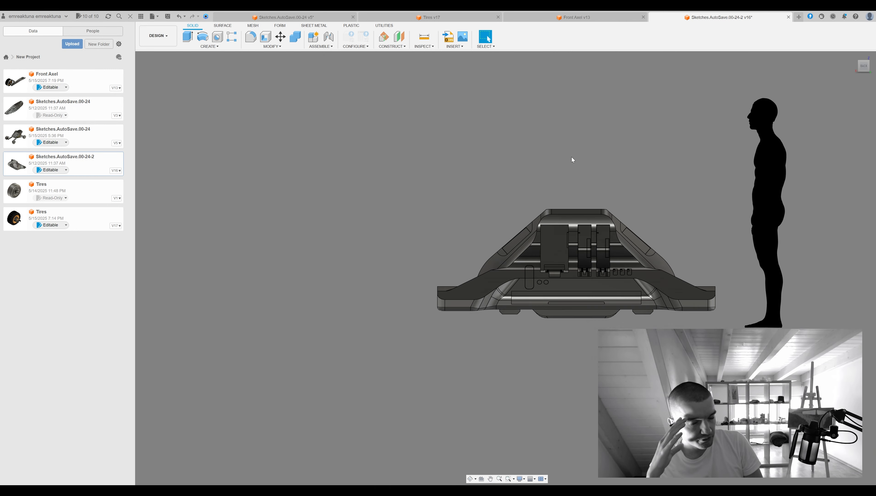
scroll(570, 155, "up", 5)
key("l")
left_click(506, 355)
key("d")
scroll(449, 257, "up", 5)
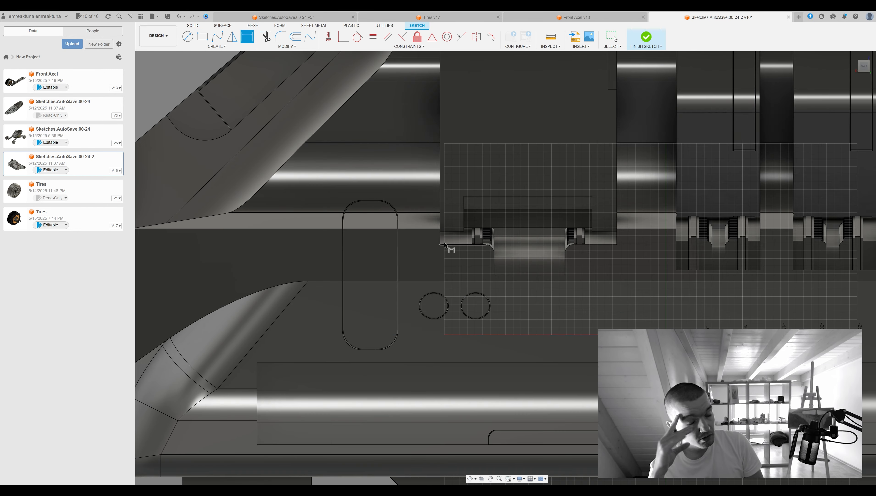
left_click(462, 266)
left_click(617, 237)
left_click(632, 238)
middle_click_drag(632, 243, 566, 243)
left_click(608, 255)
middle_click_drag(697, 270, 612, 281)
Sketch a rectangle around the wide channel's opening and extend it slightly beyond the opening on all sides
mouse_move(384, 156)
middle_mouse_down()
mouse_move(422, 167)
mouse_move(403, 170)
middle_mouse_up()
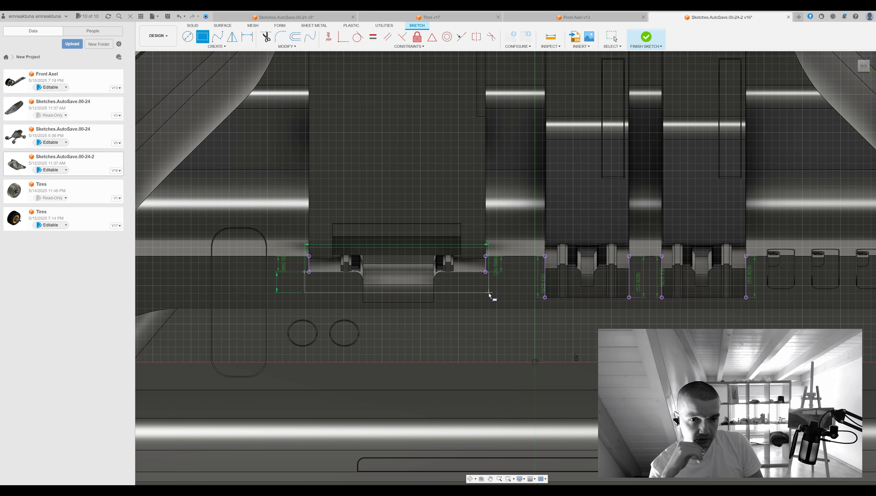
left_click(491, 304)
key("Escape")
left_click_drag(444, 272, 444, 85)
middle_click_drag(444, 85, 447, 230)
left_click_drag(447, 230, 446, 381)
middle_click_drag(447, 381, 382, 307)
Copy the rectangle to the second opening, narrow it to fit, and copy that one about 153 mm over to the third
key("m")
left_click_drag(222, 362, 458, 362)
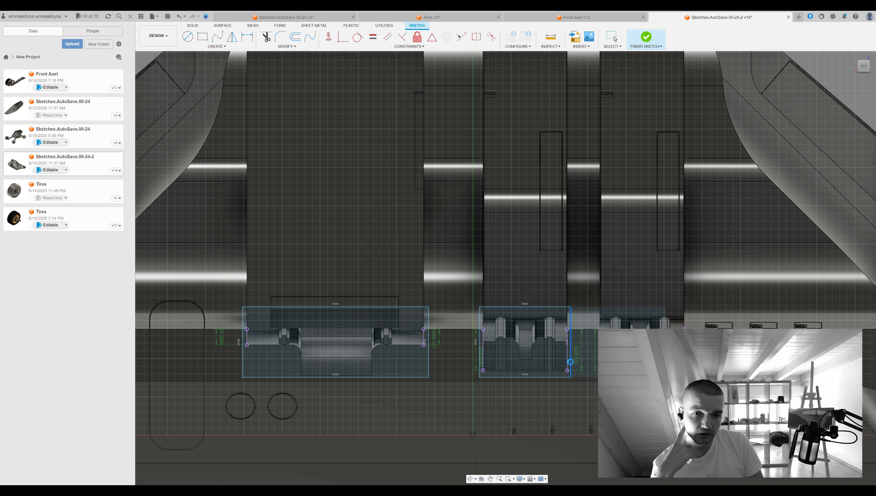
middle_click_drag(563, 323, 531, 309)
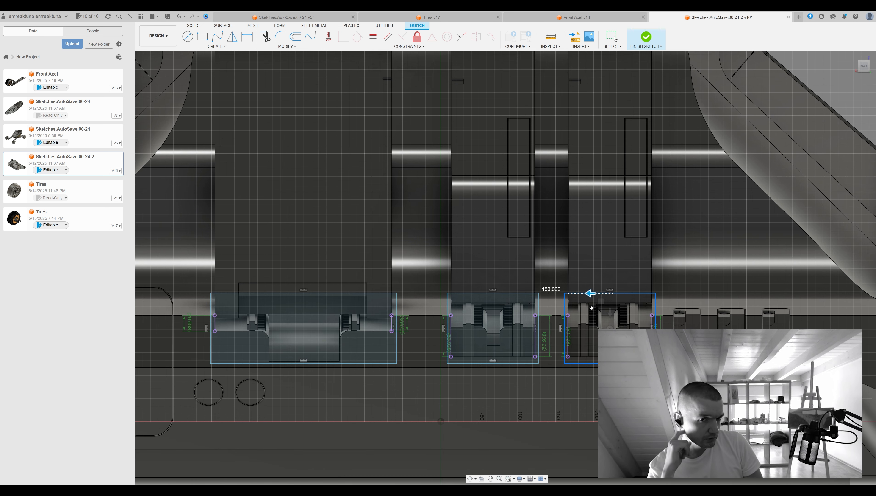
Raise the top edges of the three rectangles to one common height over the column faces
scroll(485, 291, "up", 3)
middle_click_drag(485, 291, 723, 307, "shift")
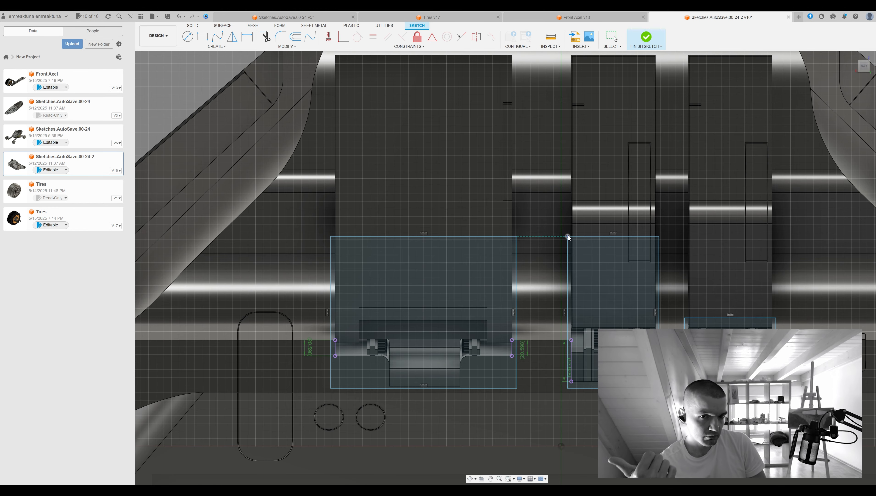
left_click_drag(685, 317, 685, 236)
Round the corners of the three rectangles with a sketch fillet of about 6.46 mm radius
key("e")
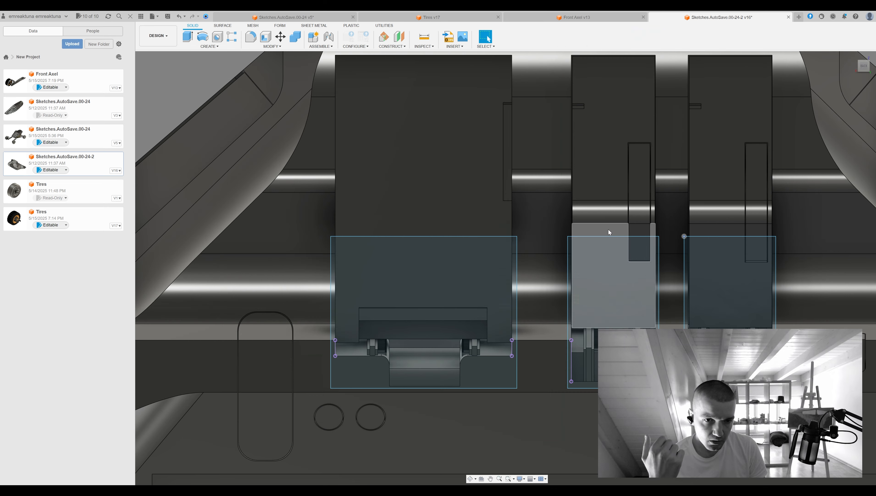
key("ctrl+z")
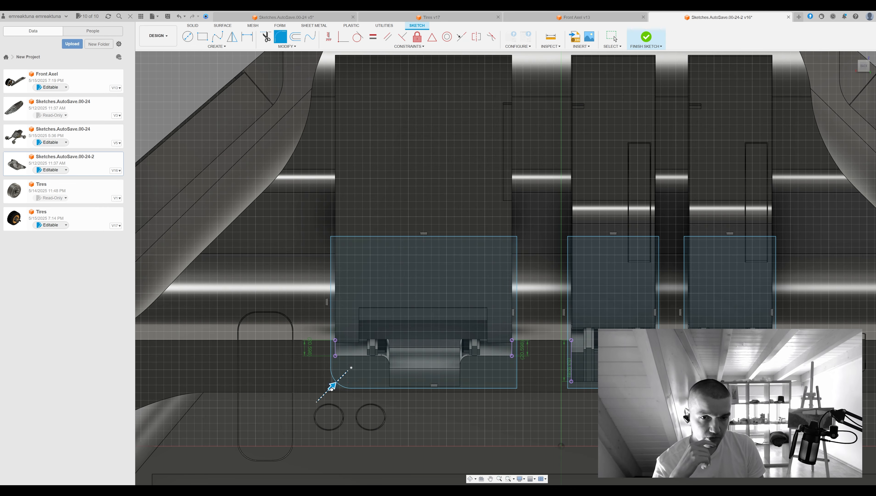
left_click(333, 384)
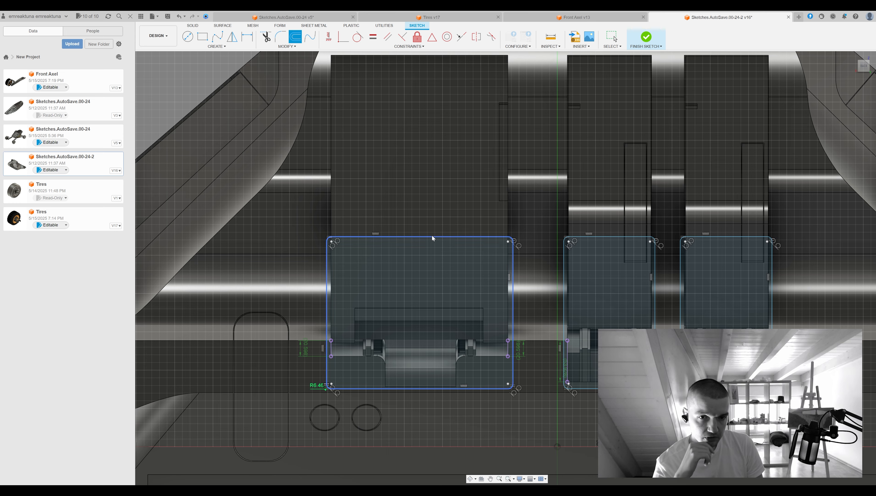
Split the vehicle body with the three rounded frame profiles and delete the unwanted leftover pieces at the openings
key("e")
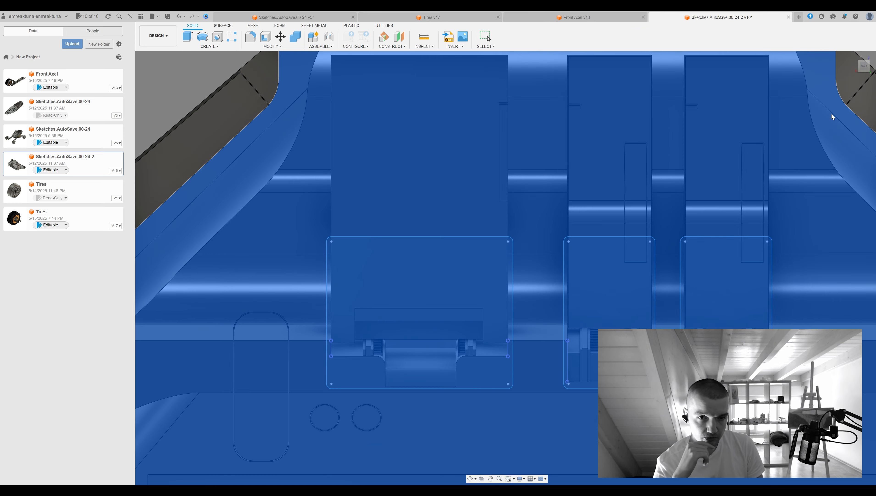
key("Return")
scroll(626, 218, "down", 2)
middle_click_drag(626, 219, 628, 246, "shift")
scroll(604, 277, "up", 5)
middle_click_drag(601, 295, 597, 319, "shift")
left_click(577, 323, "ctrl")
middle_click_drag(659, 319, 677, 303, "shift")
left_click(717, 318, "ctrl")
key("Delete")
Apply a first fillet to the edges of the newly cut frames around the channel openings
scroll(676, 303, "down", 3)
key("f")
left_click(616, 354)
middle_click_drag(616, 354, 555, 350, "shift")
left_click(538, 350)
middle_click_drag(436, 343, 541, 305, "shift")
key("Return")
Fillet the further edges of the cut frames around the channel openings
key("f")
left_click(678, 302)
middle_click_drag(677, 298, 607, 291, "shift")
left_click(556, 291)
middle_click_drag(461, 278, 364, 236, "shift")
left_click(392, 271)
left_click(479, 257)
left_click(245, 223)
key("Return")
middle_click_drag(541, 256, 584, 250, "shift")
middle_click_drag(704, 257, 620, 275)
key("q")
middle_click_drag(501, 361, 681, 253, "shift")
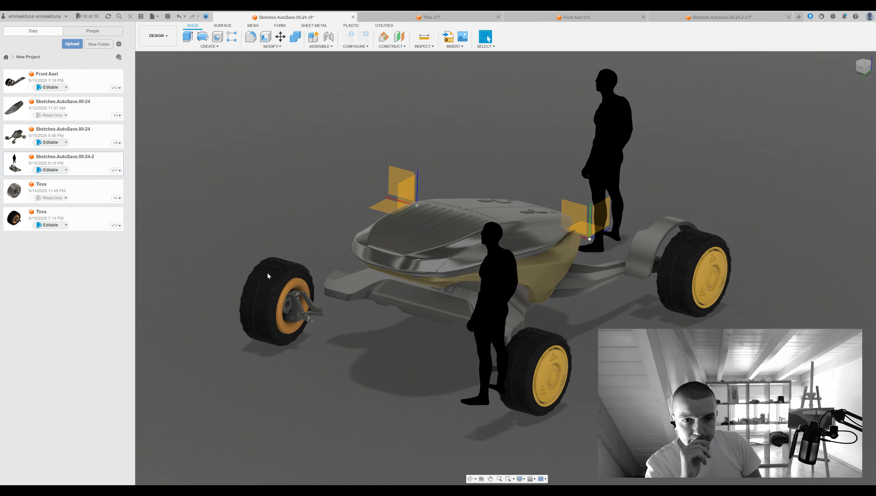
Adjust the front body section's placement in the vehicle assembly with the Move tool, working from a top view
middle_click_drag(268, 275, 344, 210, "shift")
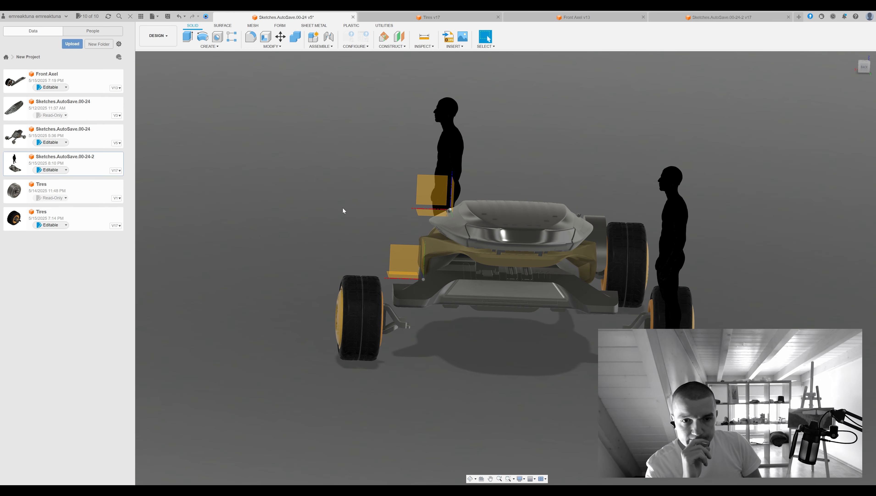
middle_click_drag(429, 236, 780, 134, "shift")
key("m")
left_click(864, 67)
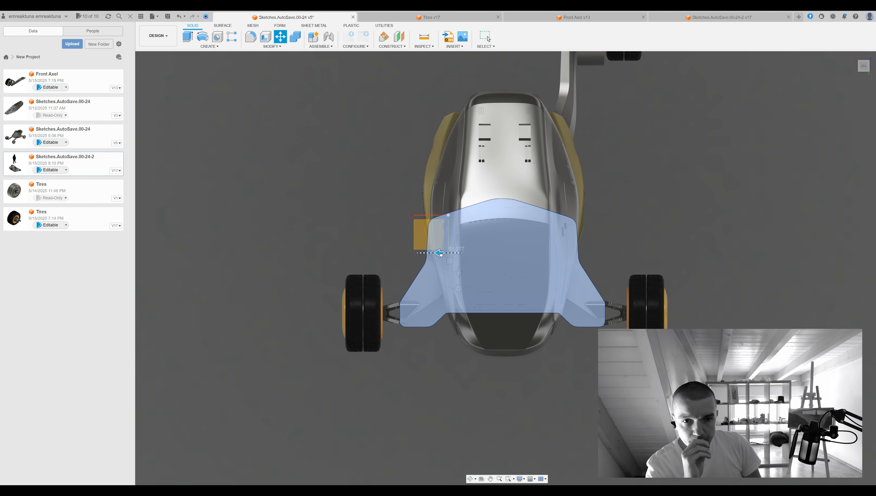
scroll(534, 208, "down", 5)
key("Escape")
scroll(514, 282, "up", 6)
key("m")
key("Escape")
Switch the vehicle assembly to the Render workspace, start an in-canvas render, and close the data panel
left_click(343, 303)
left_click(272, 210)
middle_click_drag(273, 210, 662, 236, "shift")
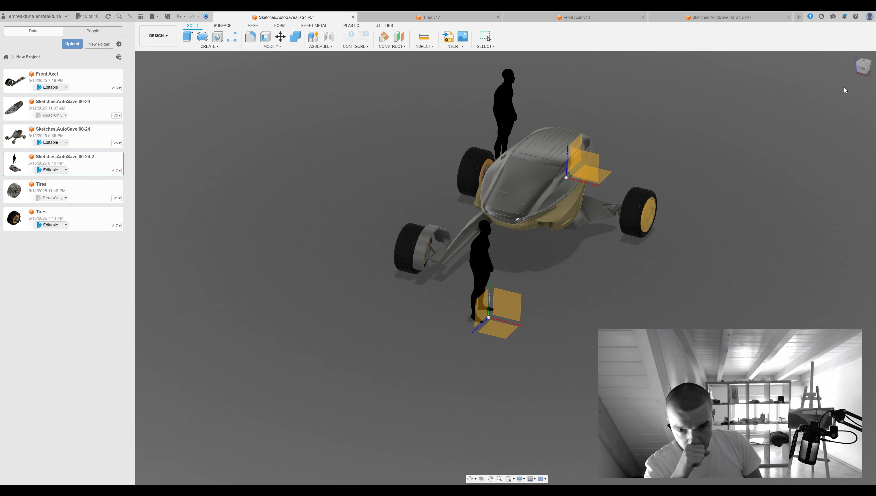
middle_click_drag(662, 236, 530, 161, "shift")
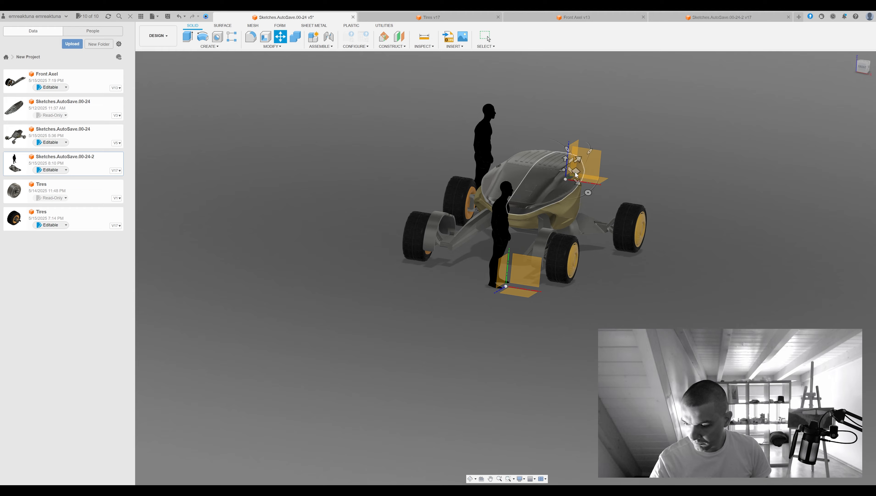
middle_click_drag(405, 129, 488, 39, "shift")
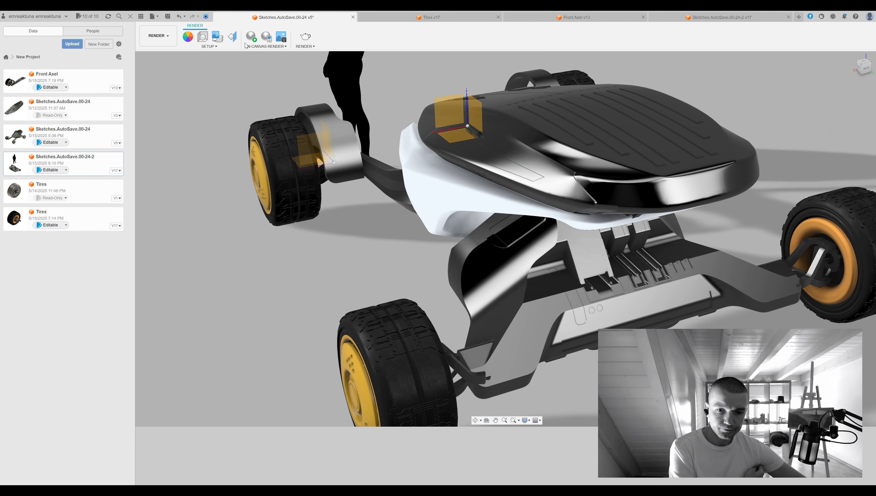
left_click(251, 36)
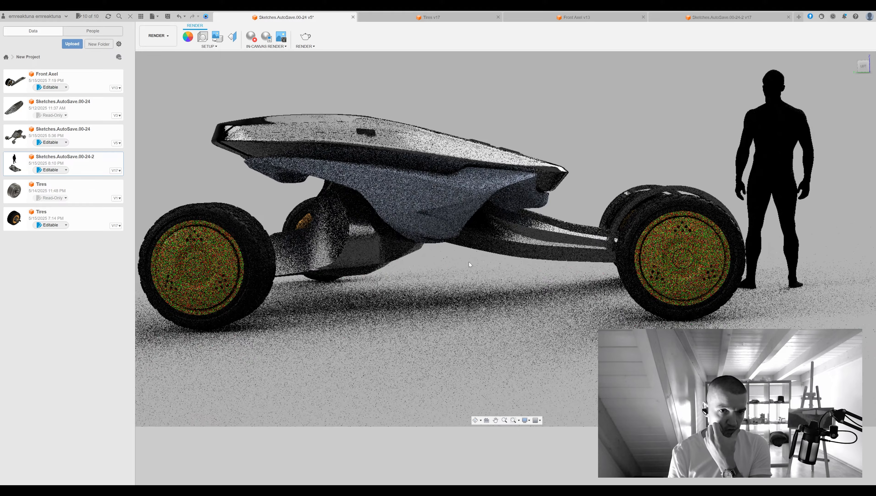
left_click(141, 16)
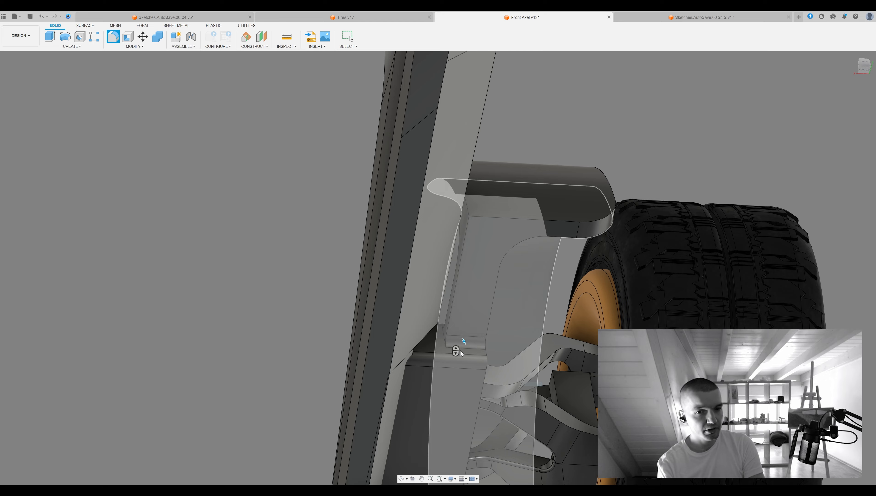
Try to fillet the inner rim edge of the wheel fender in the Front Axel design
middle_click_drag(464, 341, 547, 289, "shift")
key("Escape")
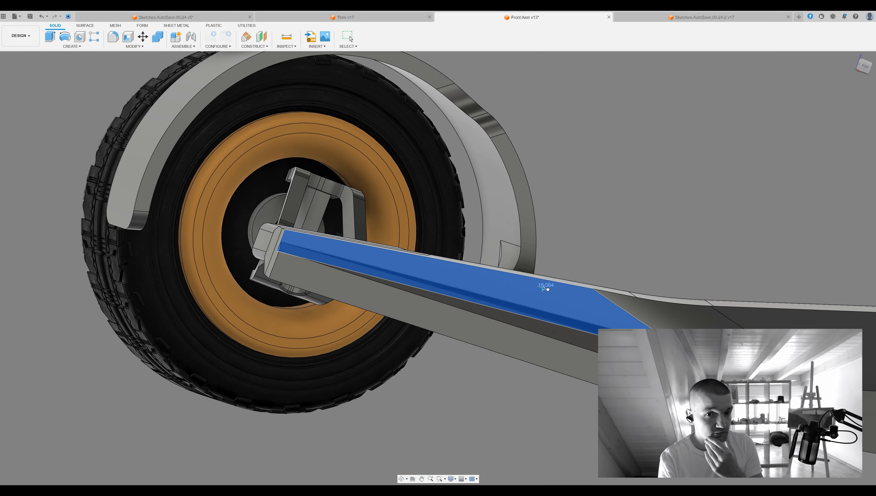
middle_click_drag(650, 213, 541, 222, "shift")
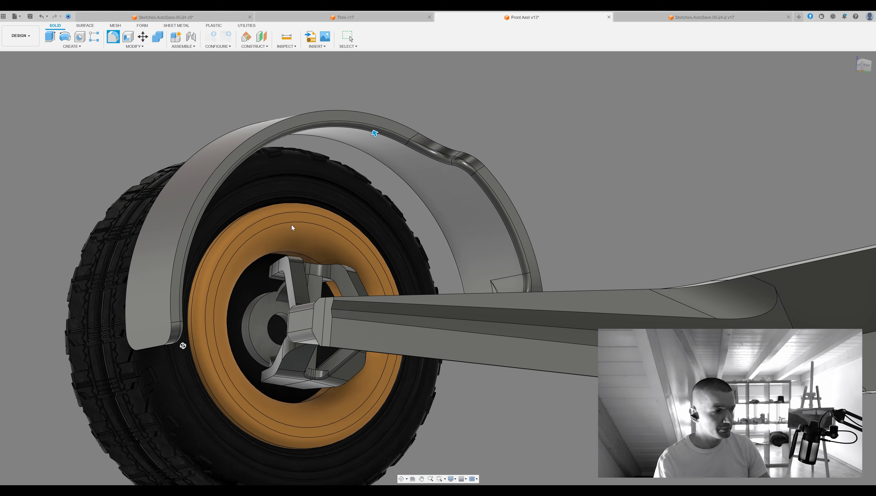
middle_click_drag(293, 219, 308, 185, "shift")
Sketch a small circle at the lower inner corner of the wheel fender
key("l")
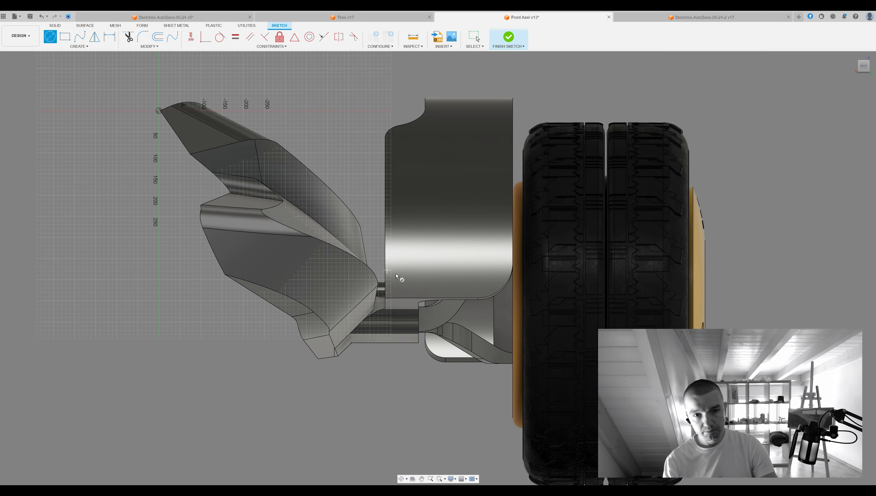
key("ctrl+z")
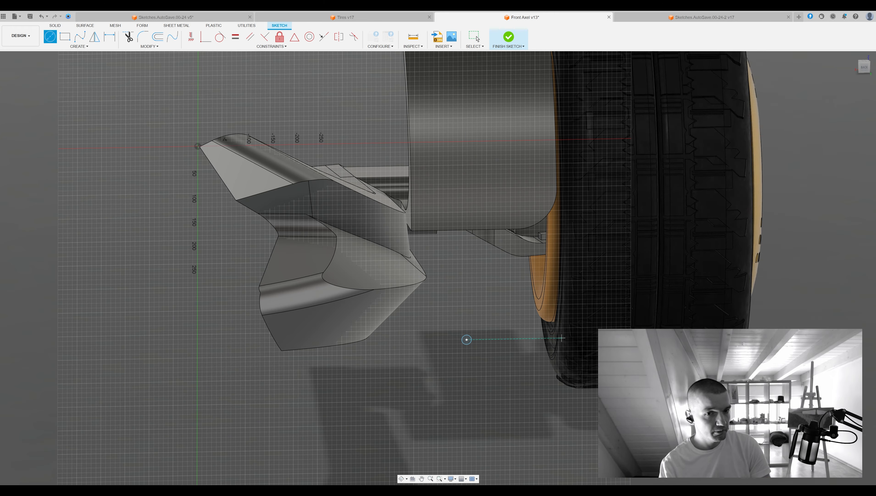
scroll(431, 223, "up", 6)
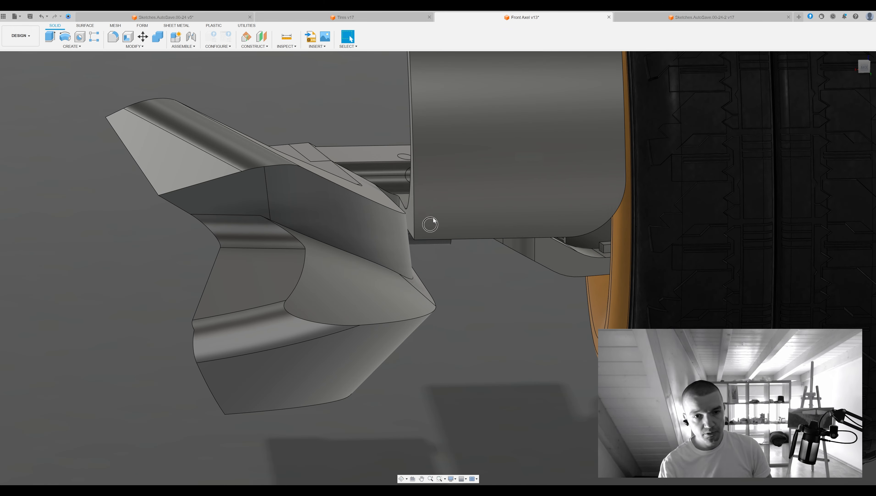
Form a small round pin detail in the fender from the circle at its lower inner corner
key("Escape")
scroll(425, 221, "up", 3)
middle_click_drag(416, 220, 507, 287, "shift")
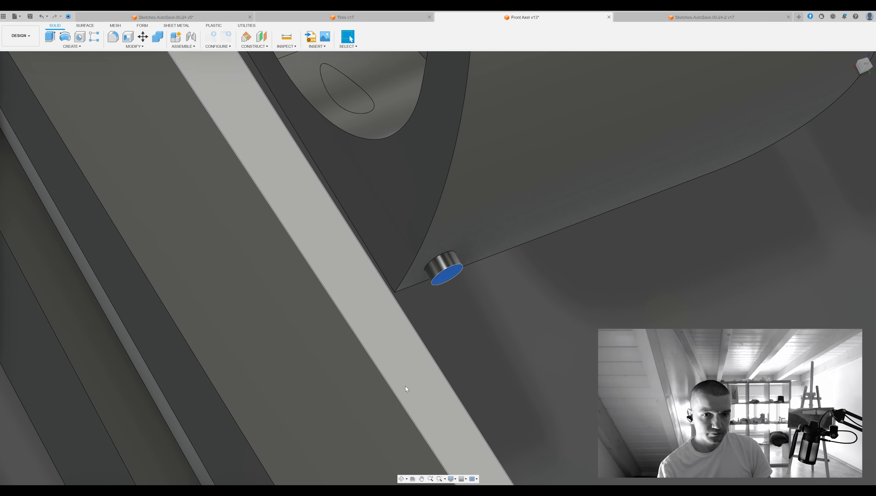
key("Escape")
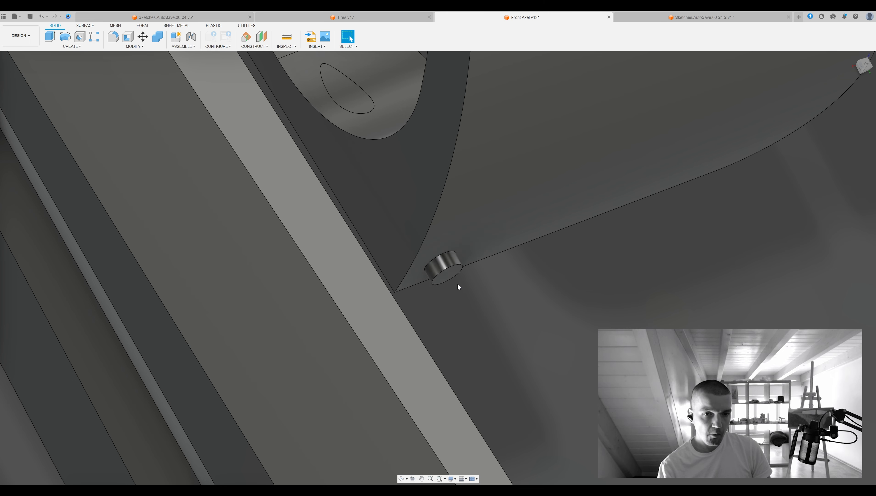
scroll(439, 280, "up", 3)
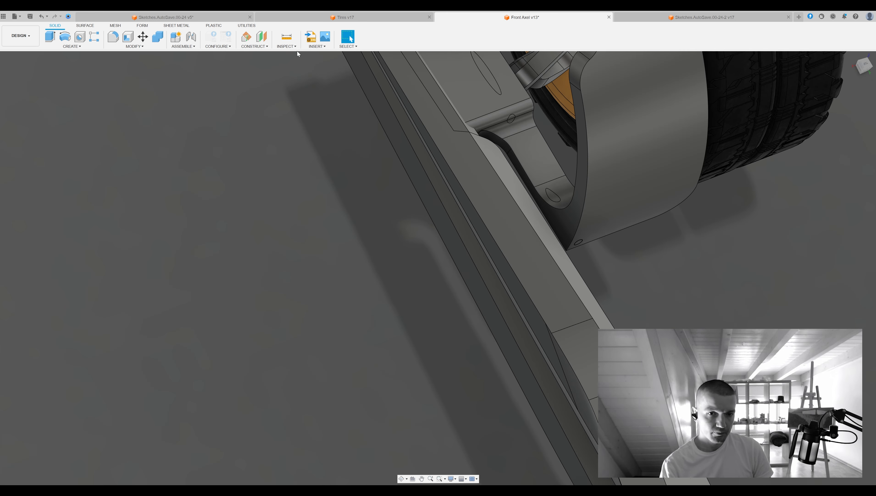
key("Escape")
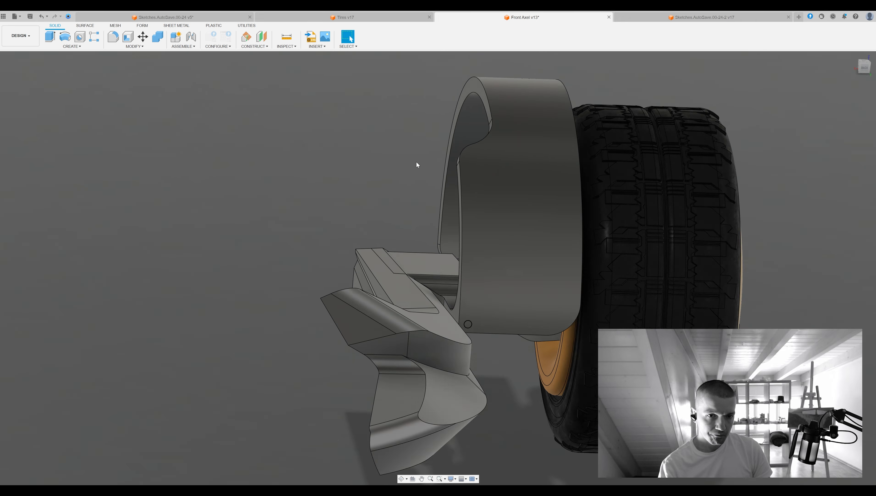
Sketch a long narrow rectangle and a short upright one on the axle arm from above, and round their corners
middle_click_drag(417, 164, 386, 345, "shift")
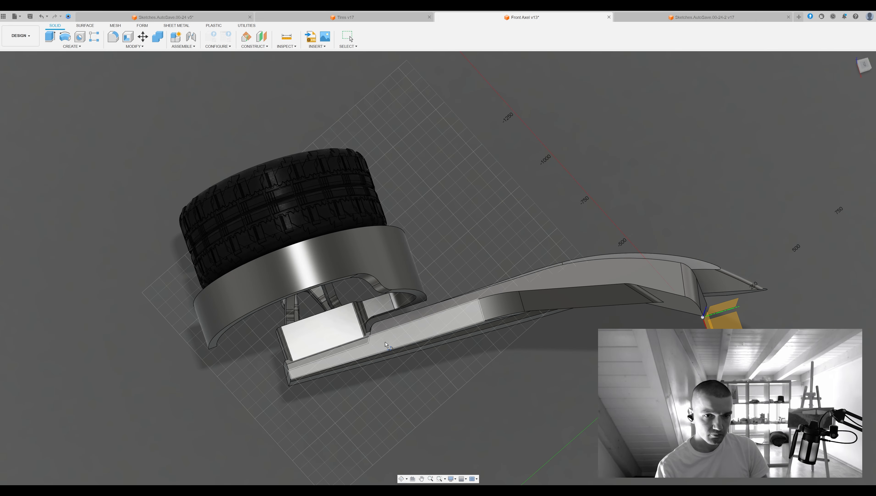
left_click(867, 67)
key("r")
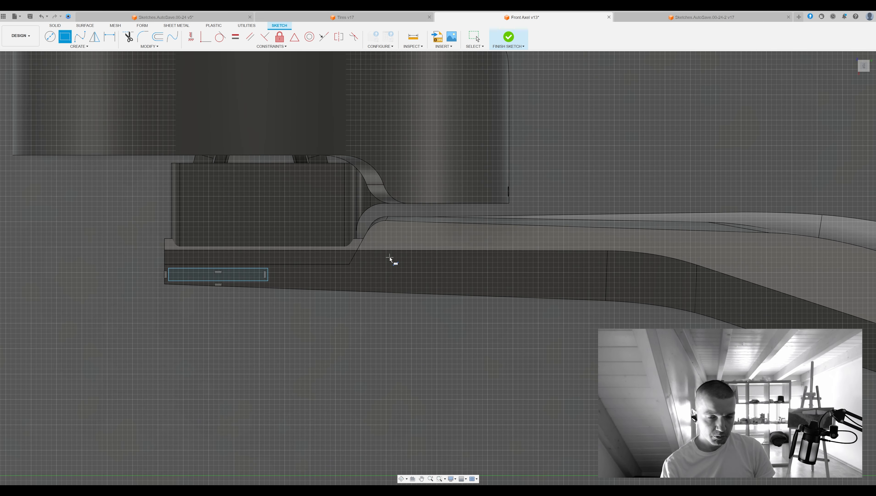
key("f")
scroll(404, 267, "up", 3)
mouse_move(409, 308)
middle_mouse_down()
mouse_move(522, 307)
mouse_move(359, 323)
middle_mouse_up()
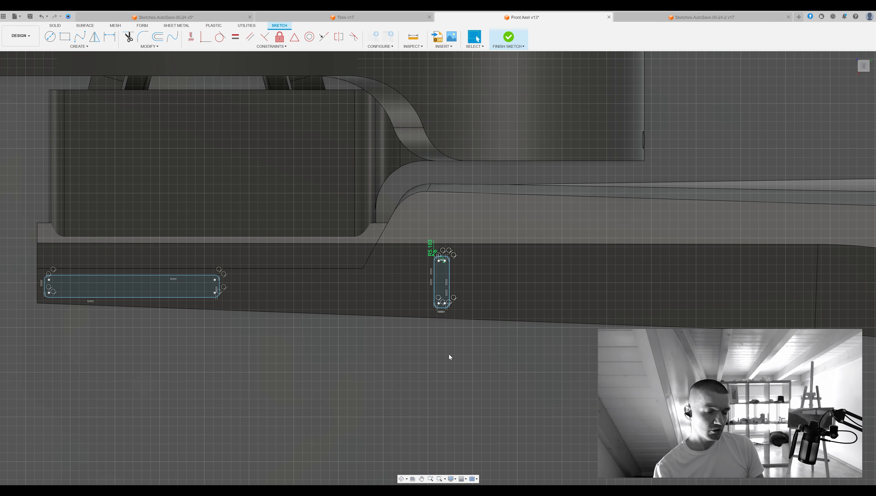
Copy the short upright rounded slot along the axle arm to make an evenly spaced row of three
double_click(448, 297)
left_click_drag(457, 281, 502, 282)
key("Return")
Split the axle arm with the long rounded profile and the three upright slot profiles
key("e")
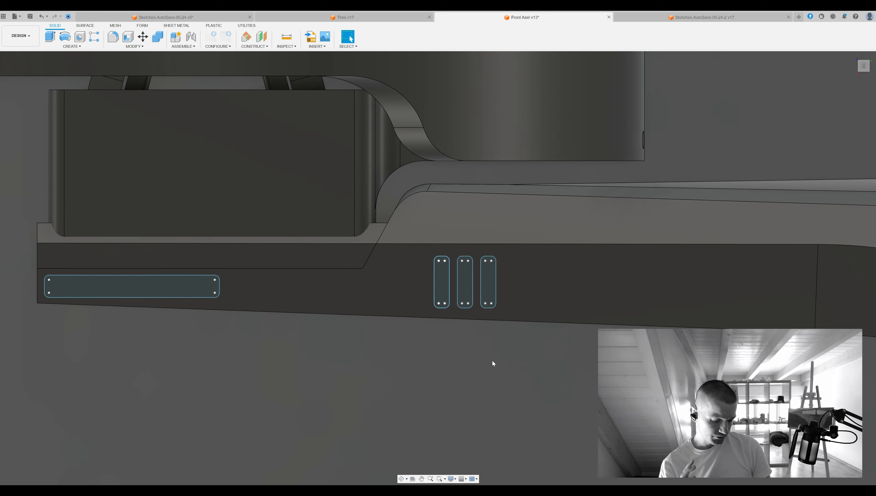
left_click(521, 276)
middle_click_drag(157, 299, 410, 297)
key("Return")
Isolate the split-off insert bodies and offset the side faces of the long insert
left_click(62, 260)
left_click(62, 252)
left_click(61, 245, "ctrl")
left_click(60, 239, "ctrl")
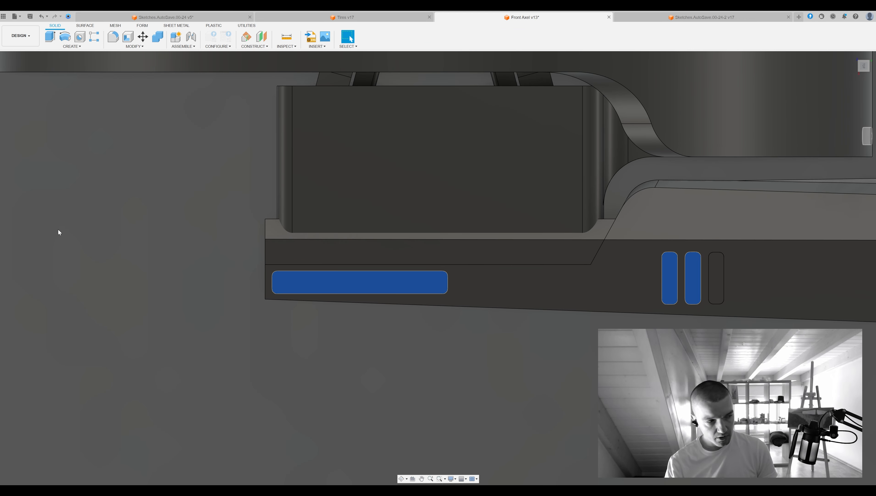
middle_click_drag(91, 133, 588, 327, "shift")
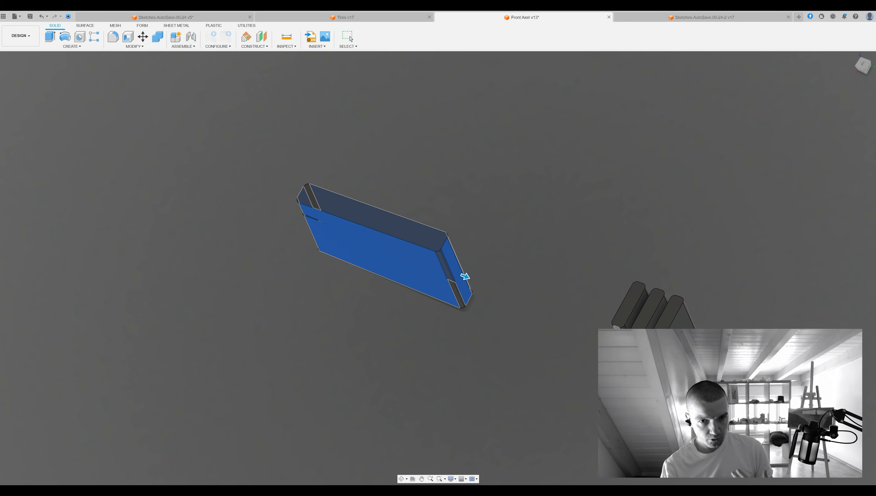
middle_click_drag(486, 347, 524, 386, "shift")
left_click(525, 386)
Offset the side faces of the three slot inserts and bring the rest of the axle back into view
middle_click_drag(444, 347, 579, 239, "shift")
scroll(428, 388, "up", 5)
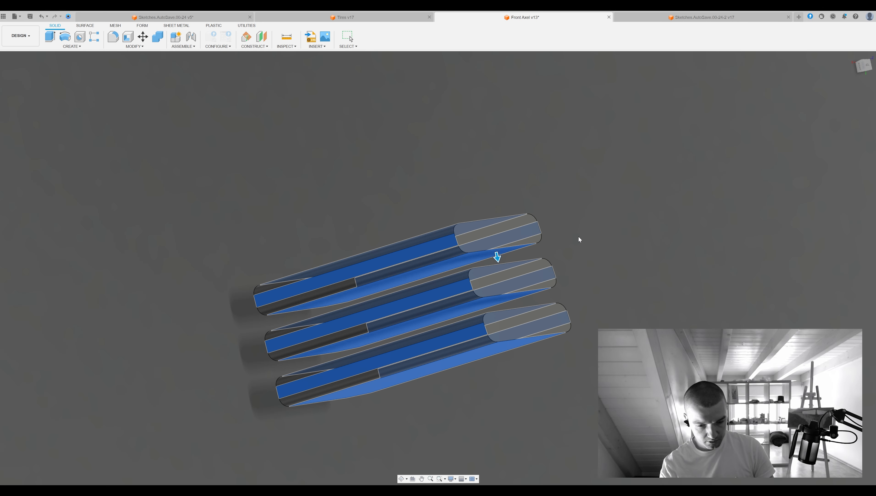
scroll(578, 238, "down", 5)
middle_click_drag(529, 143, 457, 171, "shift")
scroll(481, 226, "up", 5)
middle_click_drag(481, 226, 587, 239, "shift")
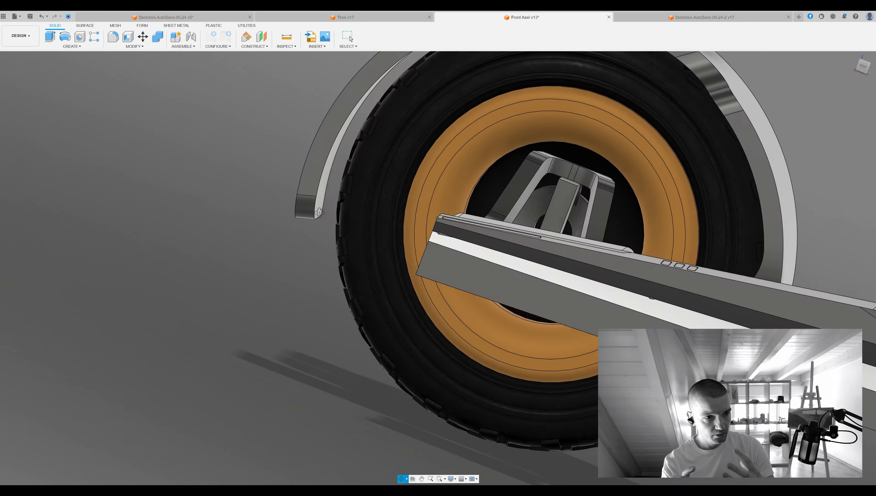
Hide the axle arm so that its long insert and three slot inserts are exposed beside the wheel
middle_click_drag(417, 243, 512, 212, "shift")
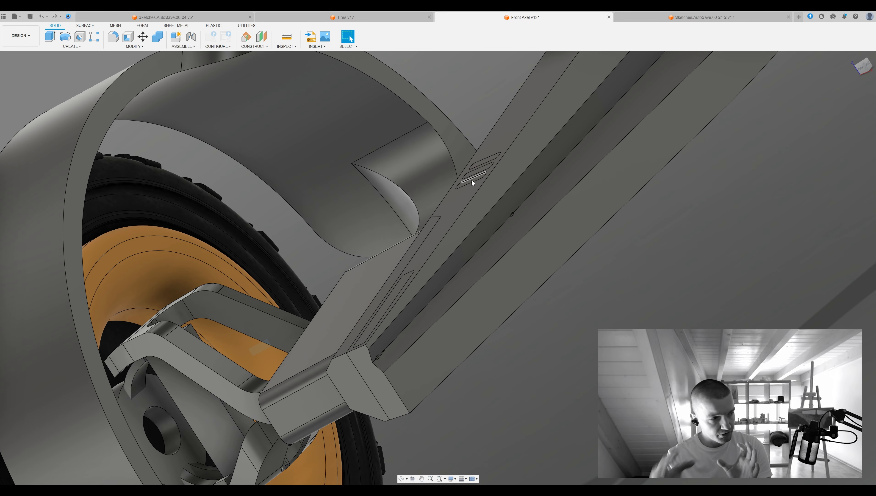
left_click(475, 180)
scroll(477, 251, "up", 5)
key("Escape")
scroll(702, 199, "down", 10)
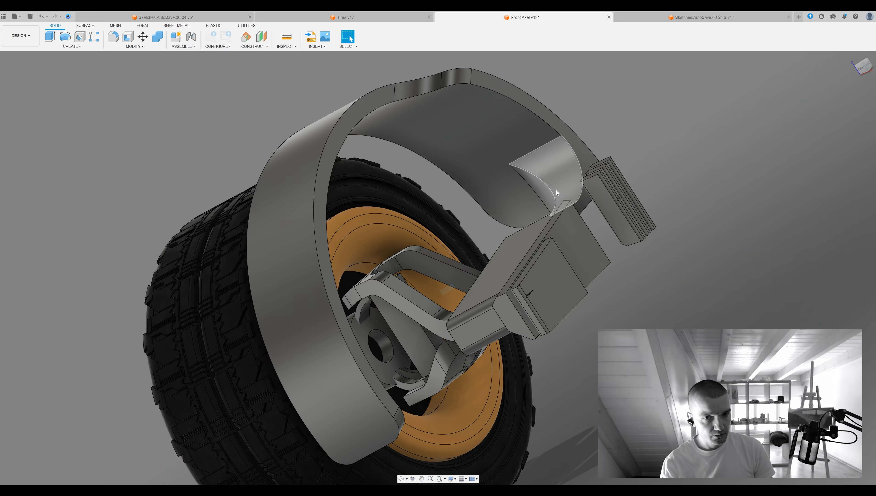
Split the long insert and the three slot inserts with construction planes laid across them
middle_click_drag(651, 227, 650, 209, "shift")
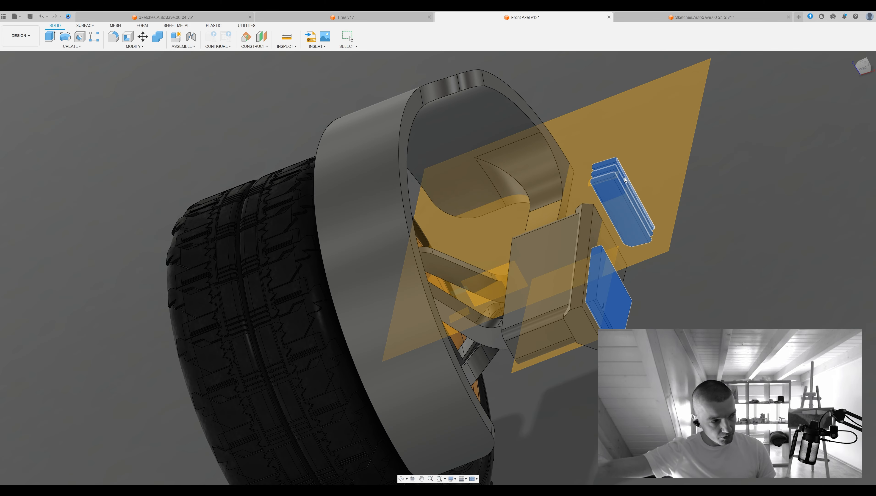
scroll(536, 231, "up", 8)
left_click(535, 230)
middle_click_drag(535, 231, 539, 196, "shift")
middle_click_drag(589, 354, 555, 358, "shift")
scroll(338, 313, "down", 10)
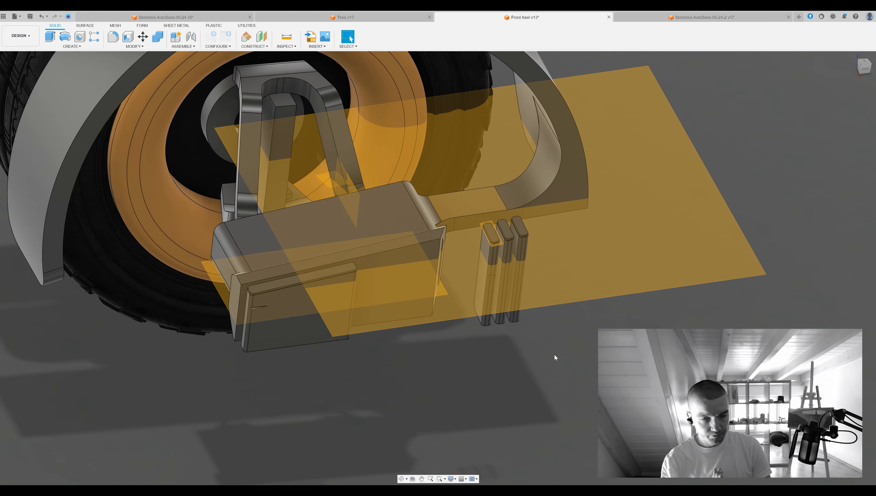
Try to sketch a rectangle on the lower side face of the axle arm near its wheel end
middle_click_drag(31, 274, 508, 377, "shift")
key("r")
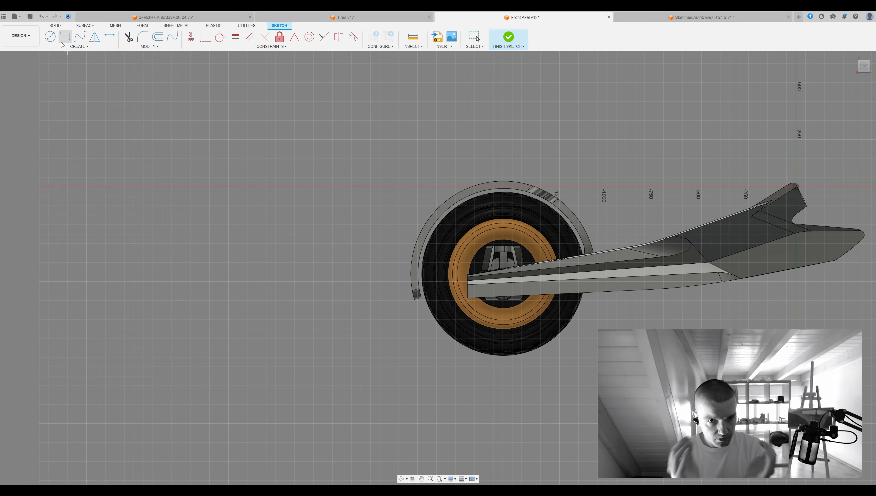
scroll(379, 262, "up", 5)
left_click_drag(393, 272, 566, 269)
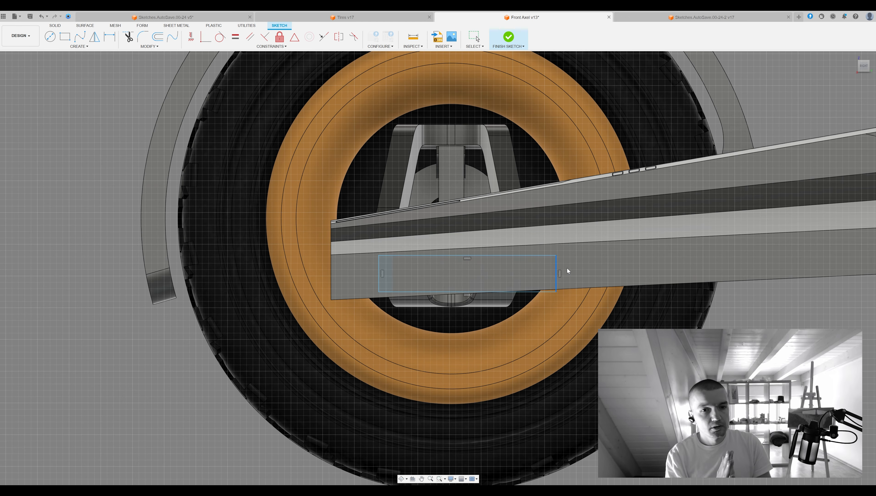
key("ctrl+z")
key("ctrl+z")
Sketch a four-sided panel outline following the axle arm's sloped lower side face and round its corners with a 10 mm fillet
key("l")
left_click(397, 259)
left_click(398, 289)
left_click(591, 248)
left_click(398, 259)
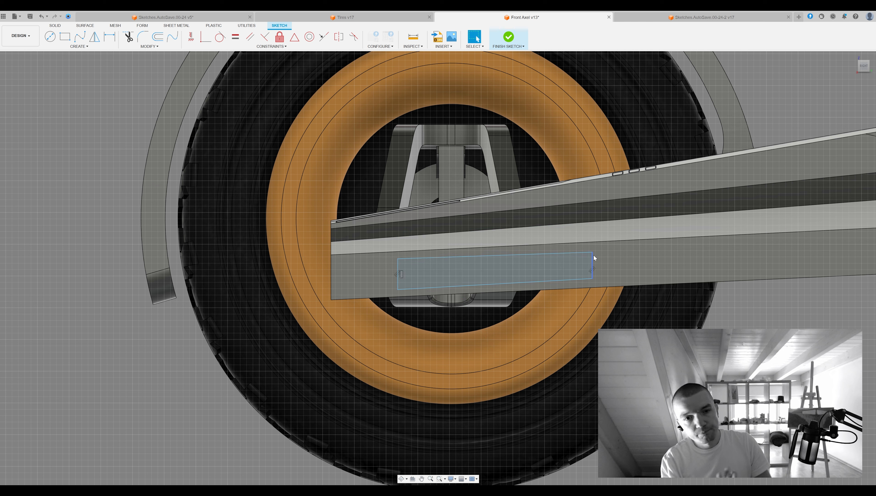
left_click(397, 259)
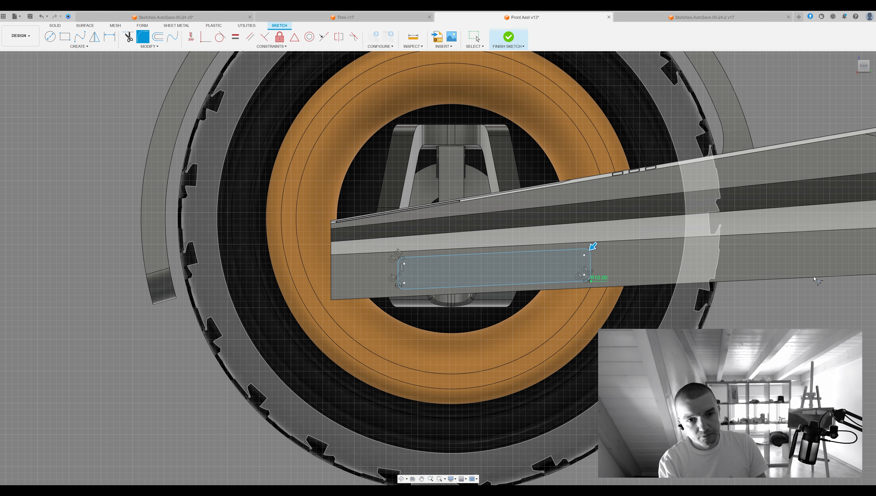
key("Return")
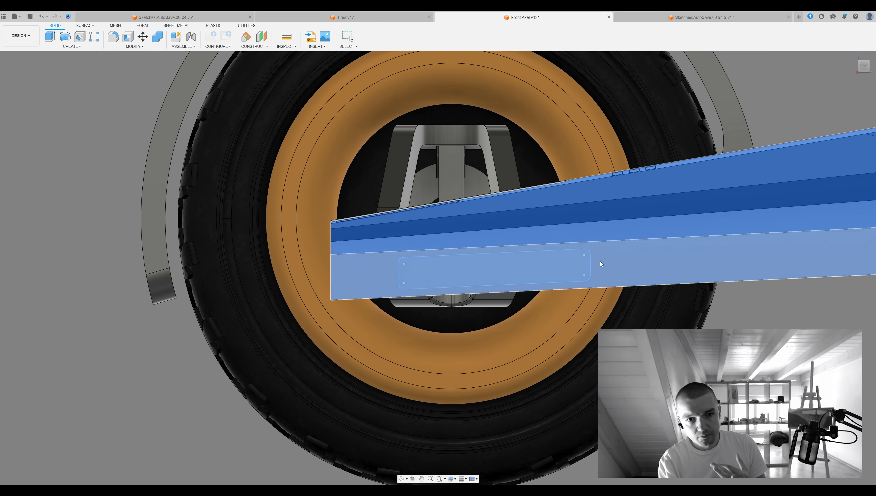
Hide the axle arm's outer body to expose the block and lower bar behind it
middle_click_drag(522, 272, 572, 346, "shift")
key("v")
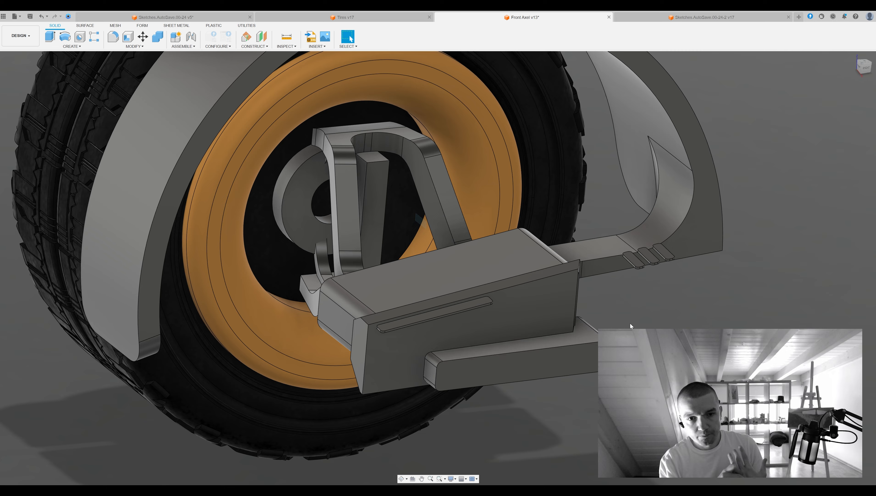
left_click(569, 378)
key("Return")
middle_click_drag(569, 295, 422, 347, "shift")
left_click(489, 352)
left_click(422, 364)
Combine the arm's separate bodies with the Combine tool
middle_click_drag(715, 129, 179, 42, "shift")
left_click(157, 36)
left_click(411, 333)
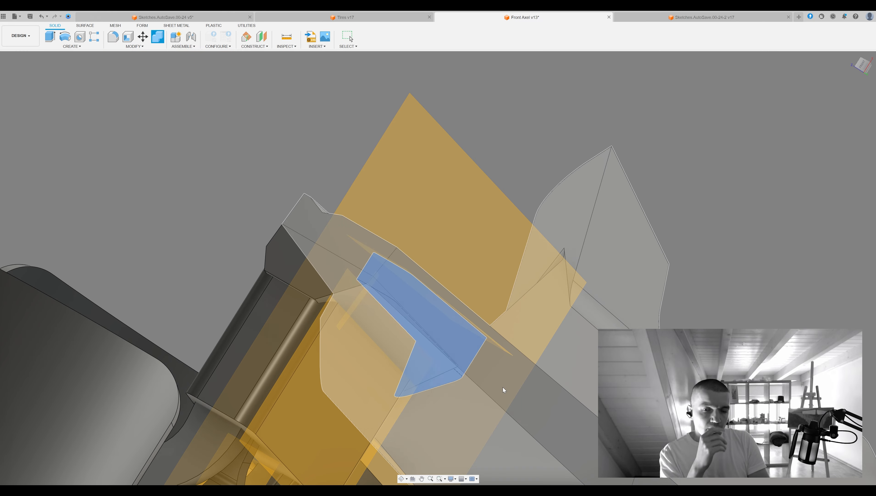
middle_click_drag(502, 387, 841, 148, "shift")
key("Return")
Fillet the lower edge at the wheel end of the axle arm
scroll(588, 206, "down", 10)
middle_click_drag(589, 205, 373, 388, "shift")
scroll(485, 346, "up", 10)
scroll(281, 402, "down", 5)
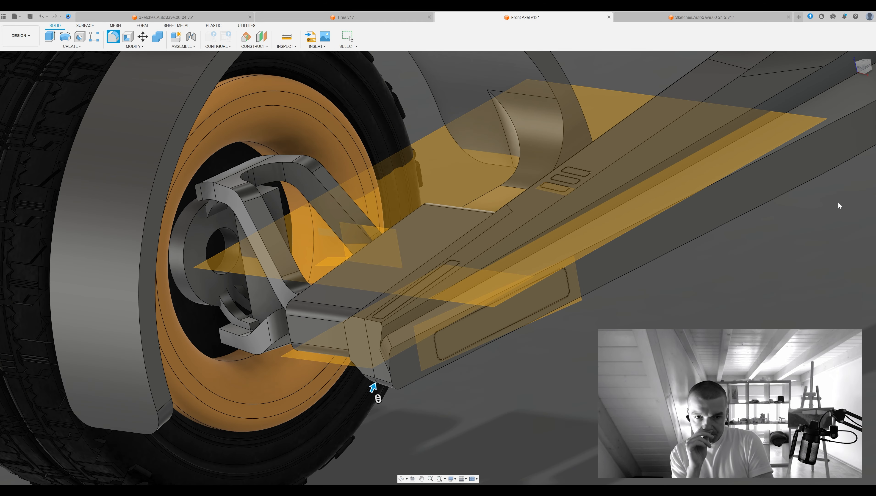
scroll(363, 316, "up", 5)
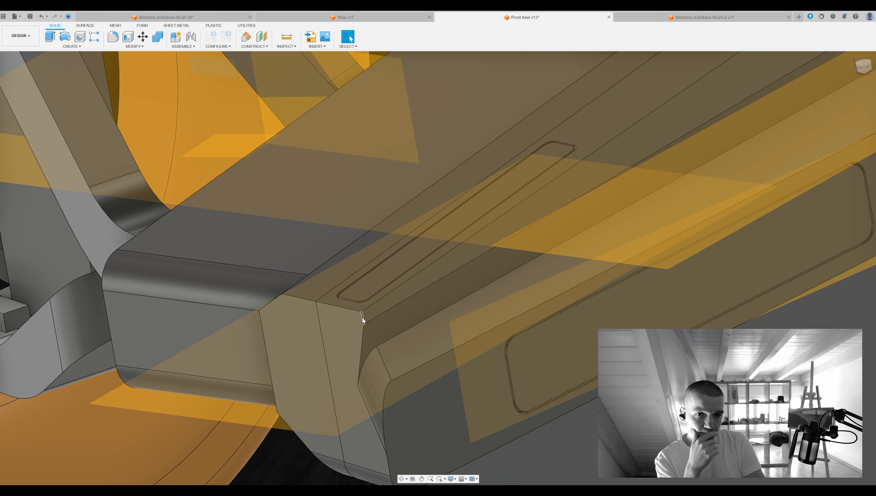
scroll(349, 308, "down", 5)
middle_click_drag(323, 304, 325, 291, "shift")
scroll(836, 204, "down", 6)
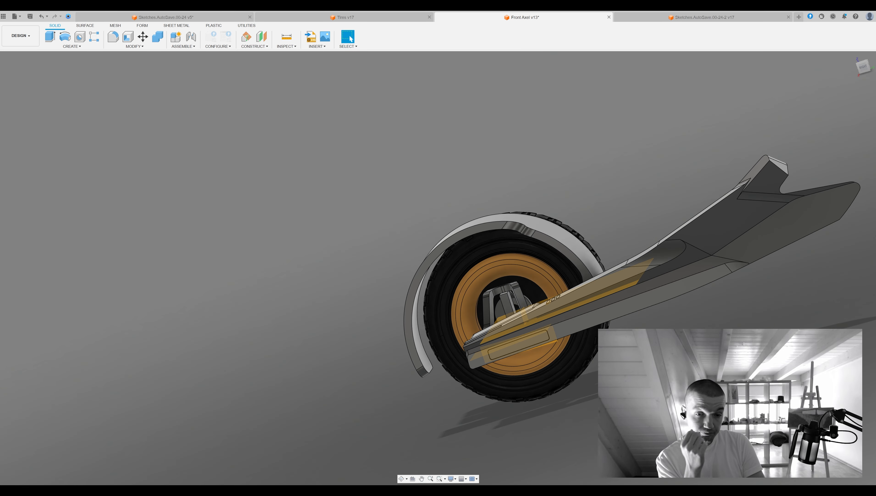
Sketch a circle centred on the wheel within the fender's thickness and split the fender into an outer and an inner layer
middle_click_drag(678, 294, 275, 156, "shift")
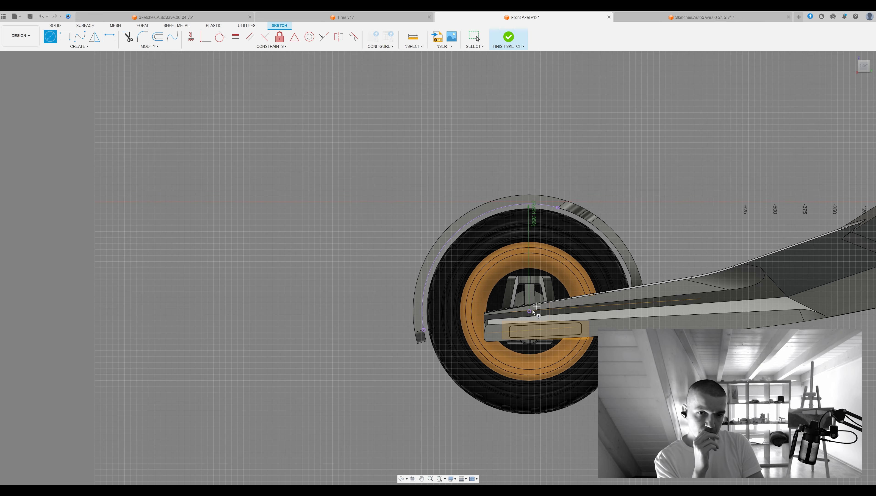
left_click(614, 239)
key("Return")
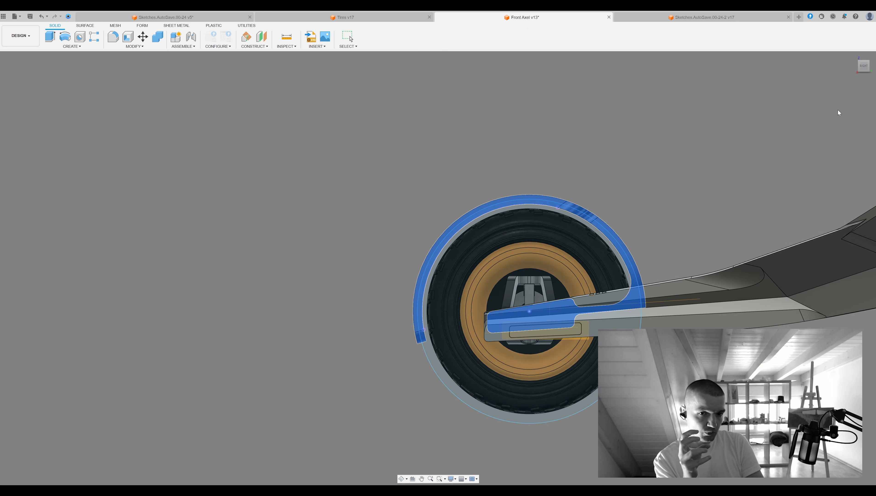
Offset the faces of the fender's inner layer with Press Pull
middle_click_drag(836, 121, 618, 287, "shift")
scroll(595, 277, "down", 2)
left_click(559, 222)
key("q")
left_click_drag(422, 84, 422, 91)
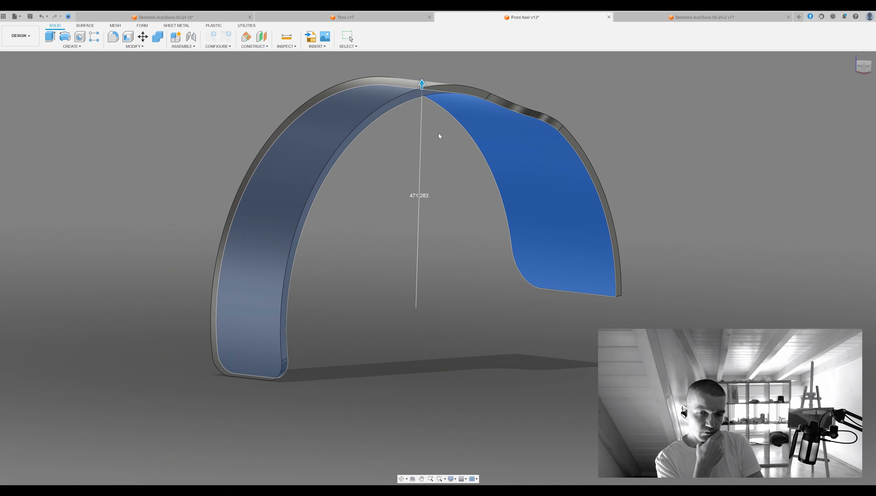
key("Return")
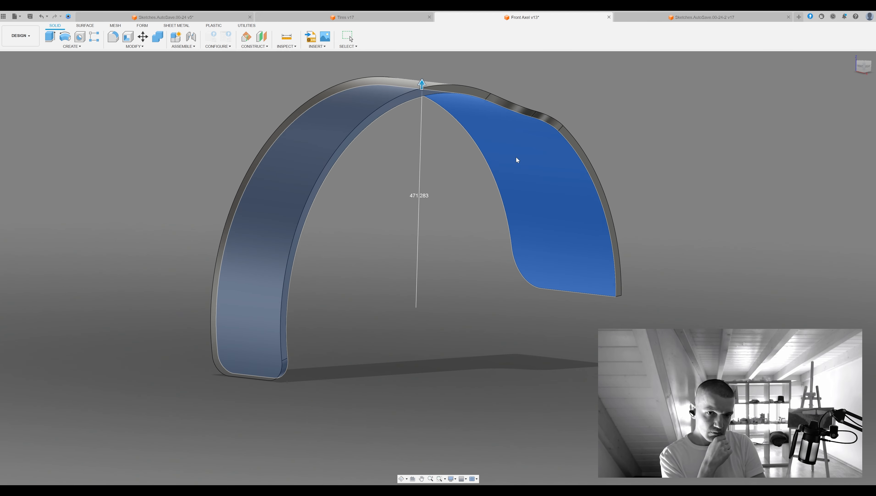
Sketch a narrow and a wider rectangle side by side on the wheel-end block's top face and fillet their corners
middle_click_drag(516, 160, 552, 214, "shift")
left_click(436, 287)
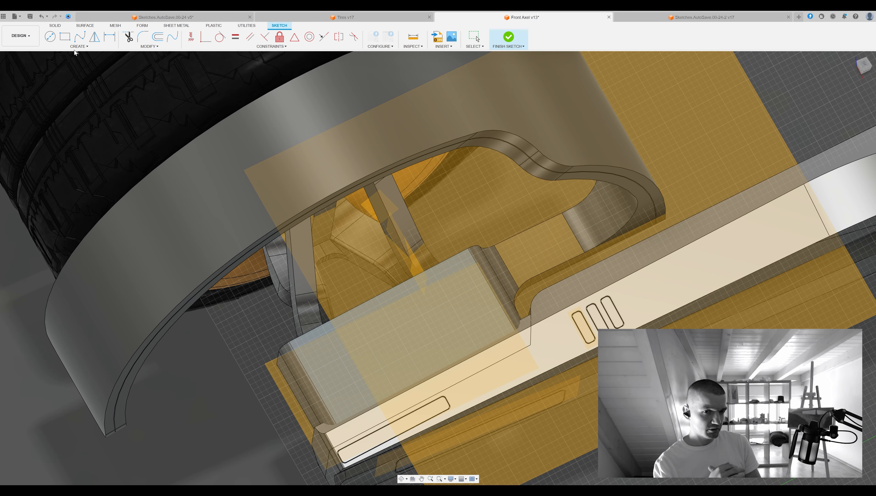
left_click(65, 36)
left_click(500, 217)
left_click(359, 321)
left_click(361, 329)
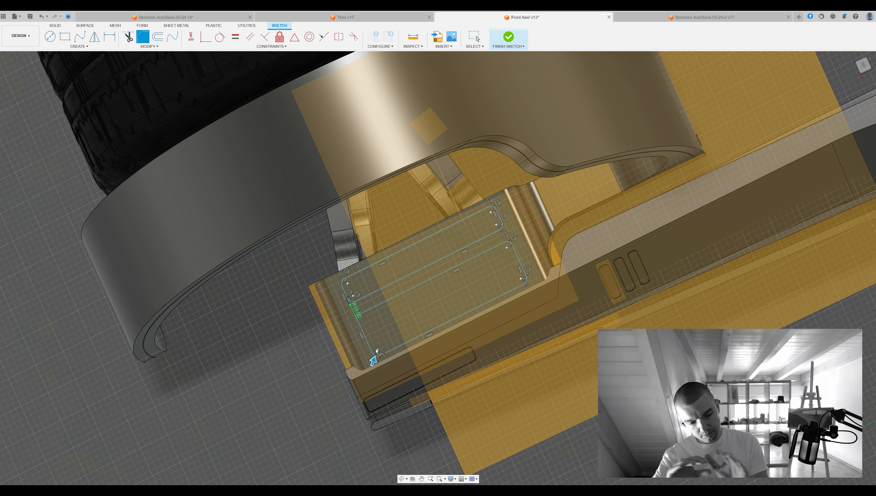
left_click(858, 232)
Cut both rounded rectangles into the block's top face as recesses with Extrude
key("e")
left_click(389, 259)
left_click(459, 295)
middle_click_drag(459, 295, 465, 282, "shift")
Offset the outline of the narrow recess inward on its floor and extrude it as an insert that fills the recess
mouse_move(439, 241)
right_mouse_down()
mouse_move(440, 307)
mouse_move(482, 231)
right_mouse_up()
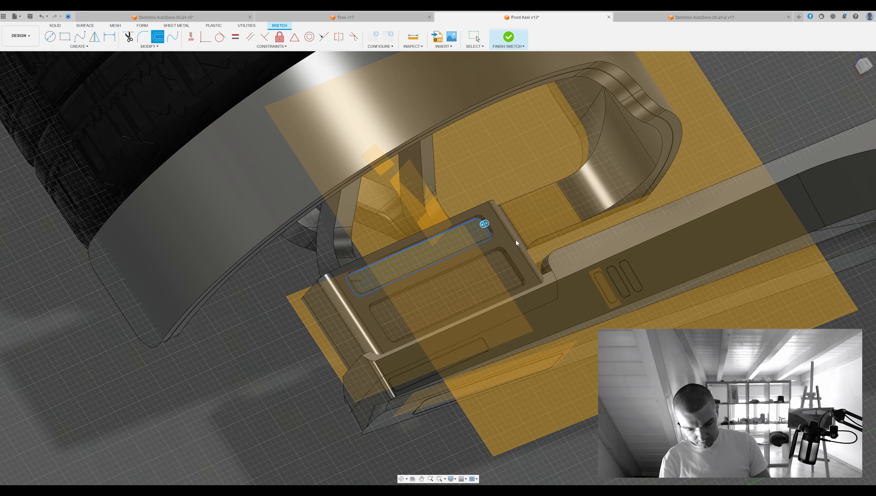
scroll(516, 194, "up", 3)
middle_click_drag(516, 194, 523, 274, "shift")
key("Return")
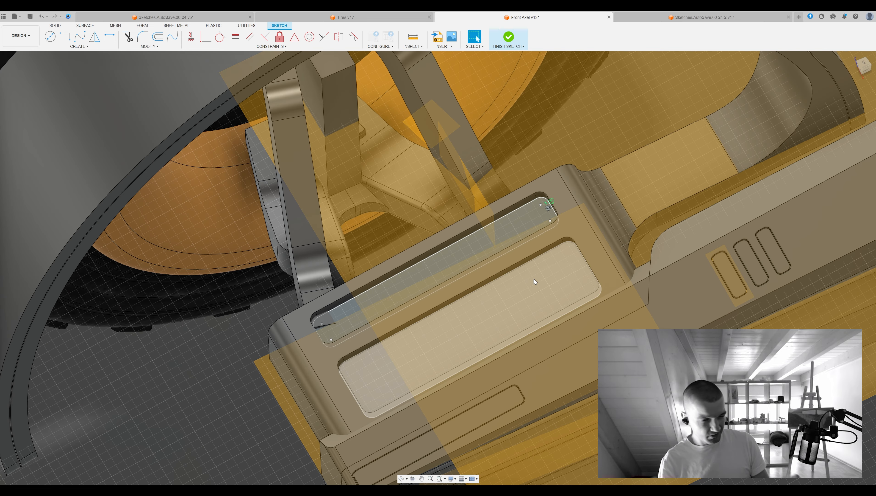
left_click(534, 279)
key("t")
key("Escape")
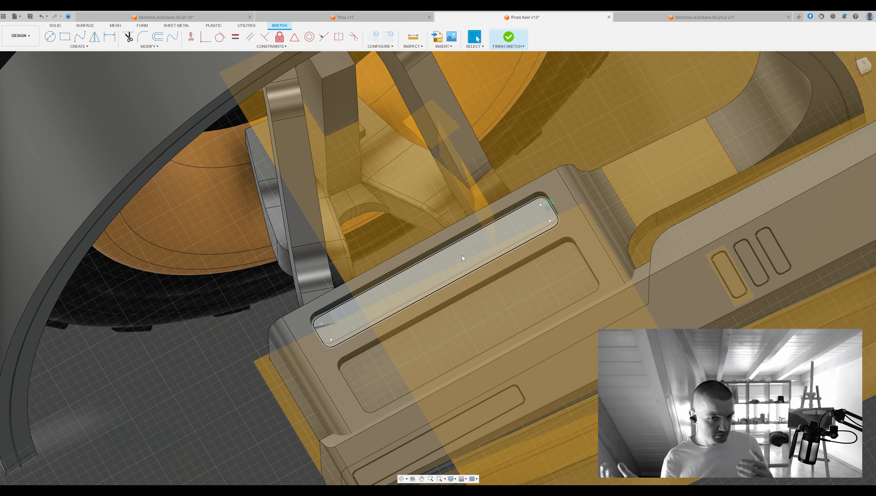
left_click(462, 258)
key("e")
left_click(543, 227)
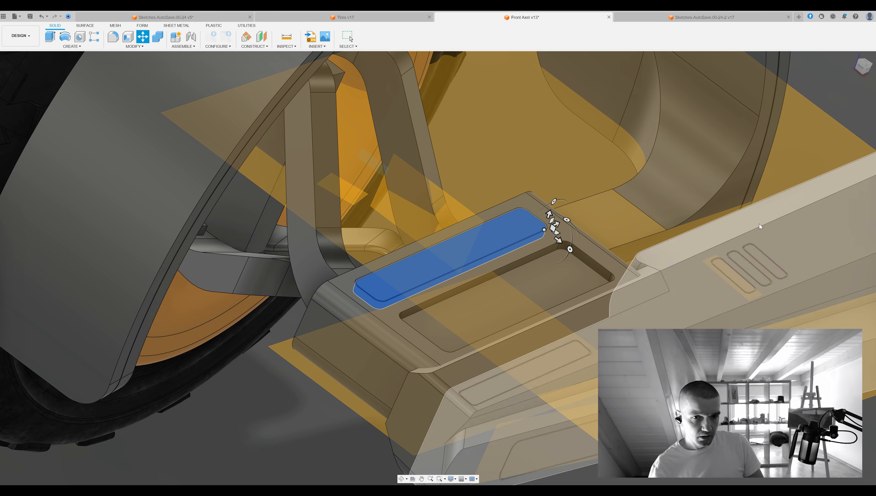
Copy the narrow insert over to the wider recess and pull its side face to fill the recess width
left_click_drag(557, 238, 626, 289)
key("Return")
middle_click_drag(626, 290, 485, 339, "shift")
left_click(485, 338)
key("q")
left_click_drag(485, 339, 460, 318)
Sketch a slanted narrow rectangle on the arm's lower side near the wheel, round its upper corners and pattern it into a row of five
scroll(782, 225, "down", 10)
mouse_move(782, 225)
middle_mouse_down()
mouse_move(687, 292)
mouse_move(597, 270)
mouse_move(621, 246)
mouse_move(529, 229)
mouse_move(528, 244)
middle_mouse_up()
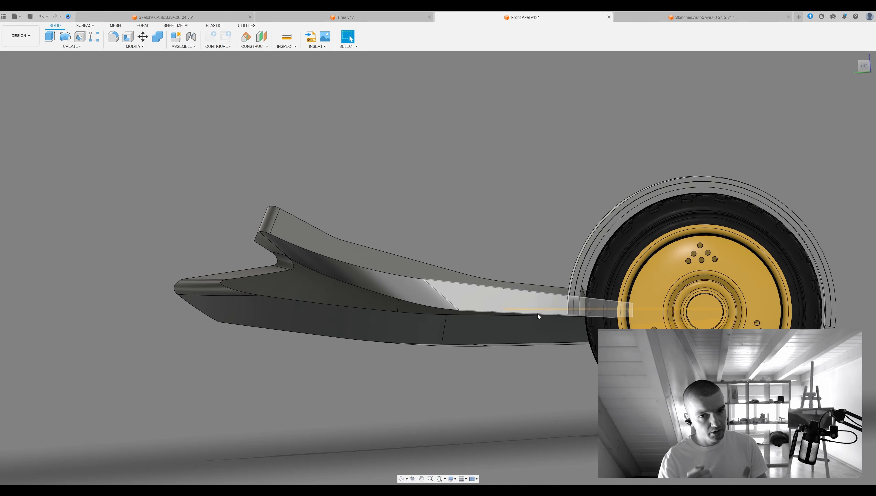
scroll(535, 301, "up", 5)
left_click(540, 356)
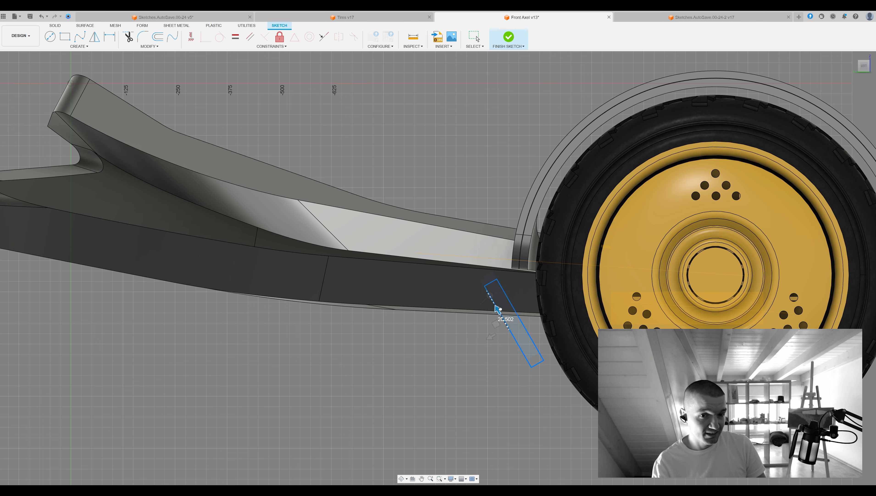
key("f")
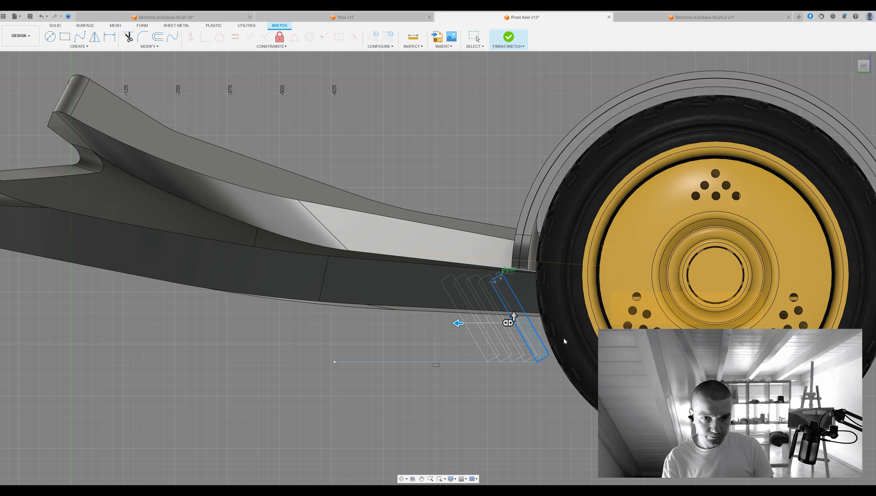
left_click_drag(418, 318, 422, 319)
key("Return")
key("e")
left_click(412, 343)
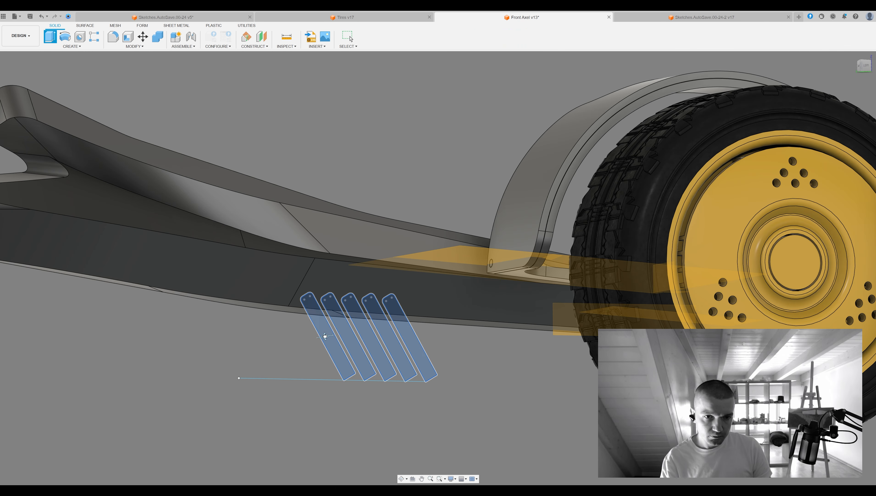
left_click_drag(325, 336, 785, 219)
left_click_drag(366, 328, 396, 322)
mouse_move(396, 323)
middle_mouse_down("shift")
mouse_move(387, 190)
mouse_move(448, 112)
middle_mouse_up("shift")
key("Escape")
Extrude the five slanted profiles into the arm's lower side and offset the faces of the resulting wedge bodies
left_click(510, 36)
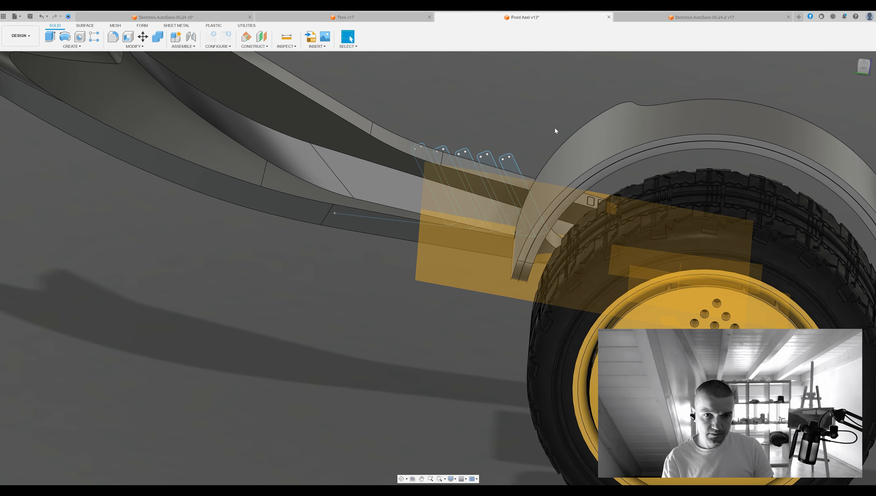
key("e")
left_click(446, 149)
left_click(420, 163)
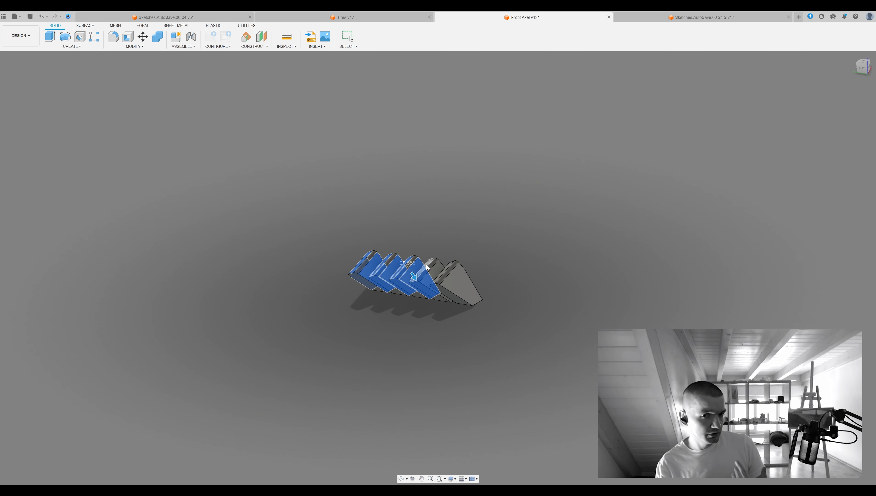
middle_click_drag(452, 277, 544, 297, "shift")
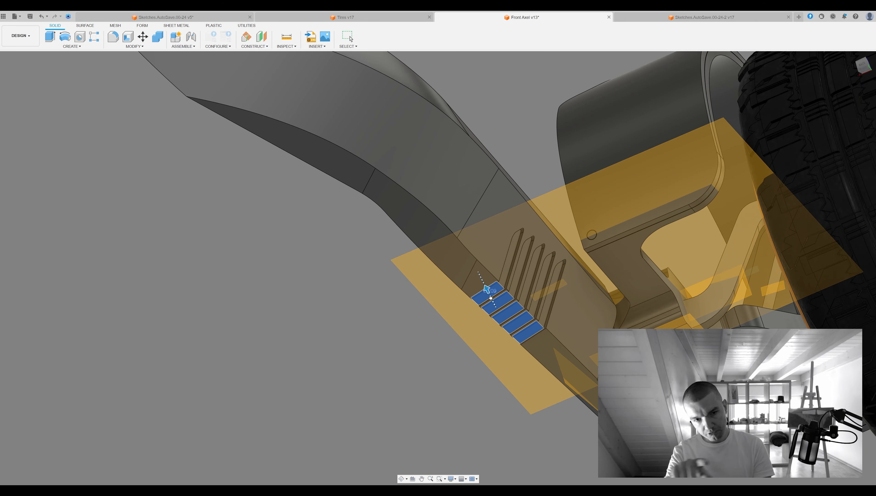
Pull the lower faces of the five wedge bodies and combine them with the axle arm to form the slanted grooves
left_click(483, 282)
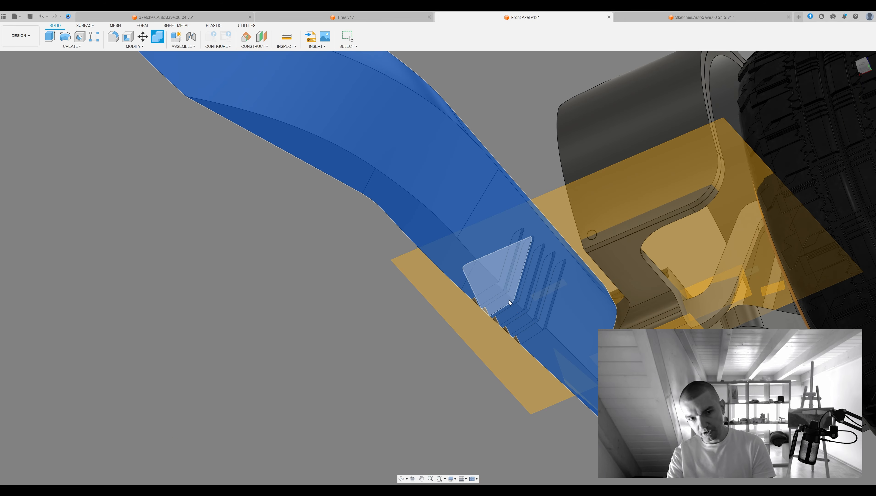
key("f")
middle_click_drag(520, 311, 615, 192, "shift")
key("Escape")
Switch to the vehicle assembly and update it with the saved Front Axel design
key("ctrl+Tab")
mouse_move(485, 209)
middle_mouse_down("shift")
mouse_move(553, 279)
mouse_move(558, 24)
middle_mouse_up("shift")
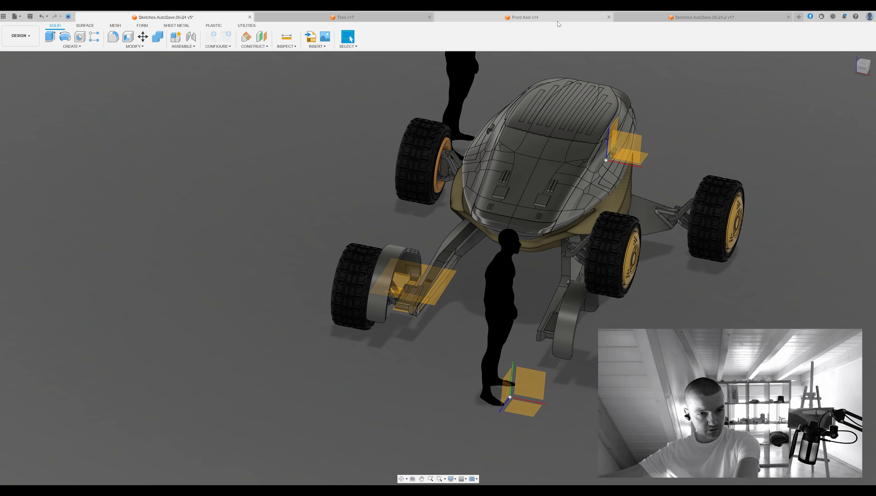
left_click(559, 19)
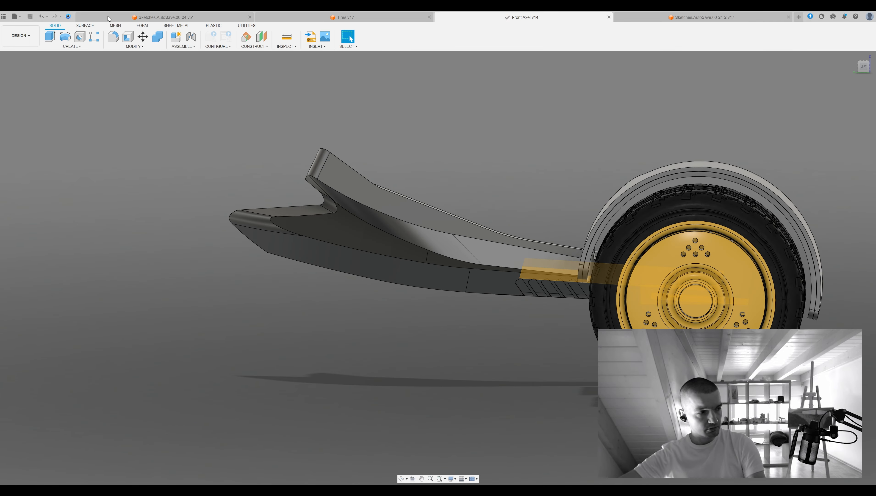
key("ctrl+Tab")
left_click(68, 17)
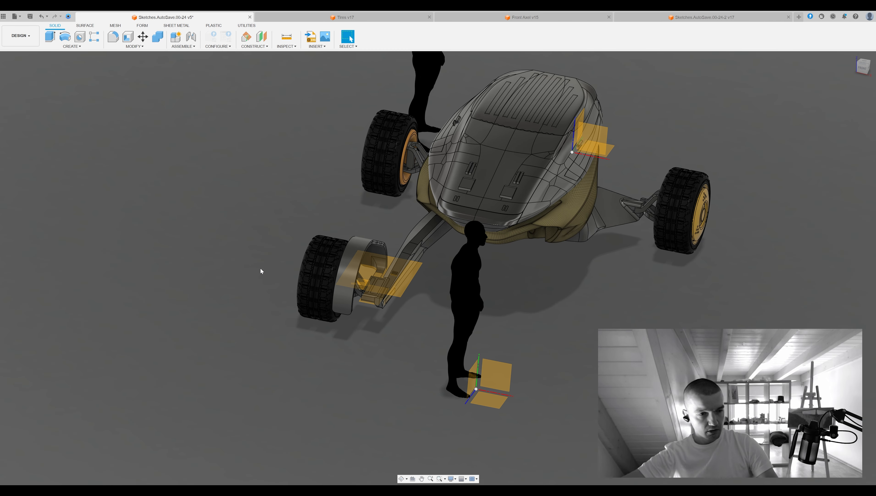
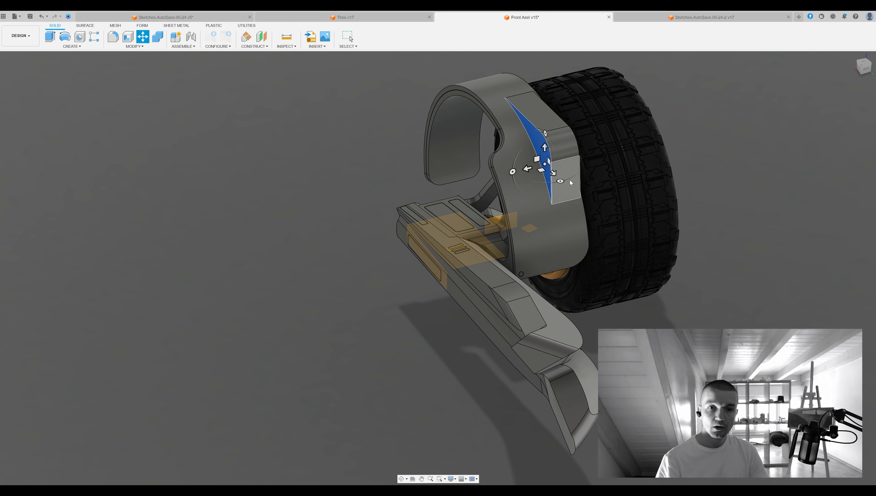
Tilt the triangular side face of the fender's raised housing with Move and fillet the housing's edges
middle_click_drag(569, 180, 556, 172, "shift")
middle_click_drag(599, 126, 849, 199, "shift")
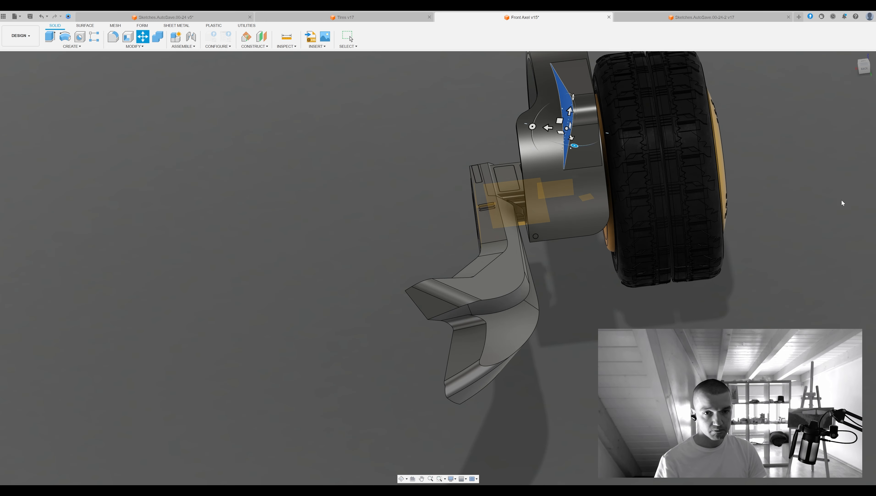
key("f")
middle_click_drag(571, 138, 657, 141, "shift")
middle_click_drag(556, 125, 844, 207, "shift")
middle_click_drag(596, 224, 470, 231, "shift")
key("Escape")
Offset the triangular outer side face of the fender's housing and fillet the edges where the housing meets the fender
middle_click_drag(842, 122, 606, 247, "shift")
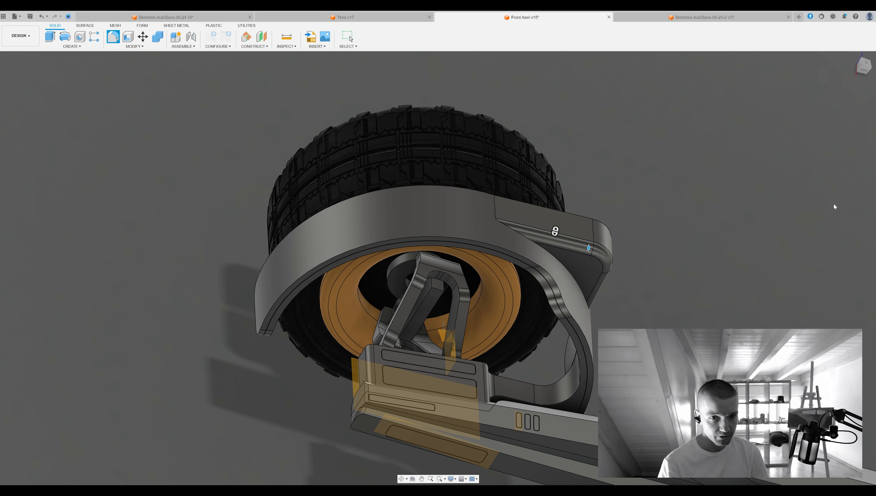
middle_click_drag(661, 219, 728, 156, "shift")
scroll(543, 195, "up", 5)
scroll(623, 194, "down", 5)
middle_click_drag(653, 273, 602, 276, "shift")
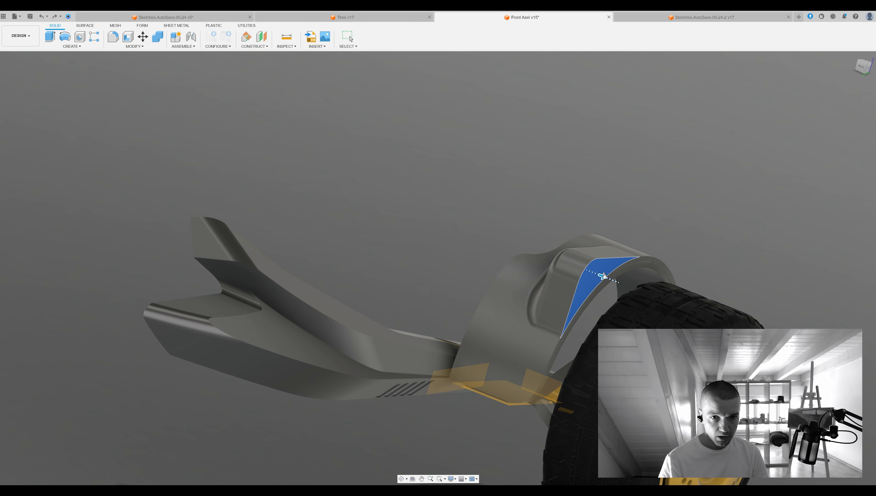
scroll(617, 254, "up", 4)
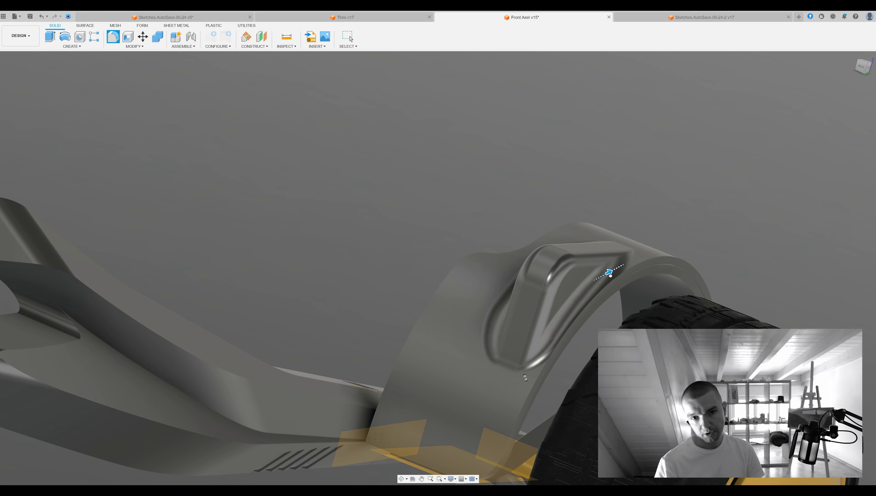
Sketch a circle and a narrow rectangle with 5 mm corner fillets on the fender housing's top face and cut both as recesses
mouse_move(752, 190)
middle_mouse_down("shift")
mouse_move(798, 197)
mouse_move(805, 170)
middle_mouse_up("shift")
left_click(569, 196)
key("c")
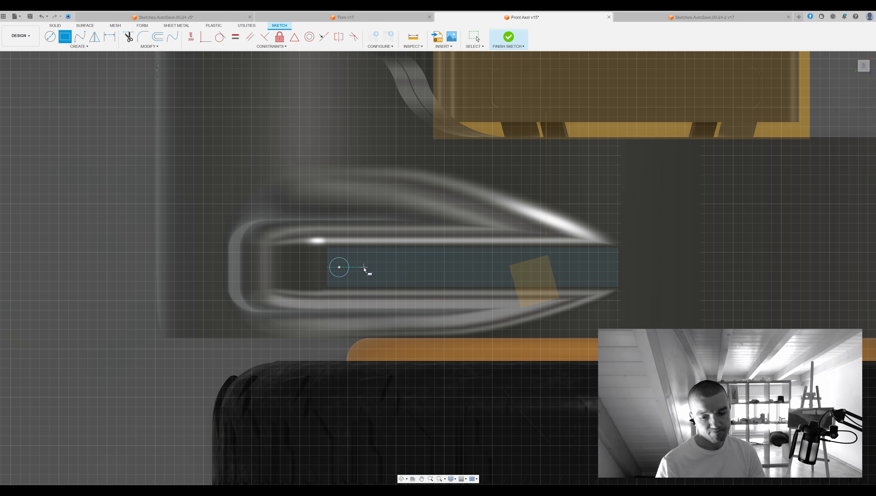
left_click(451, 277)
scroll(384, 247, "up", 3)
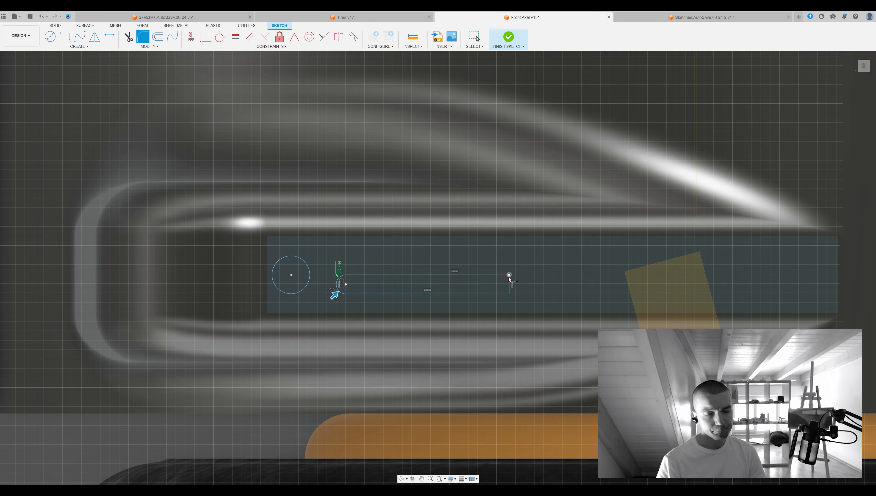
left_click(511, 296)
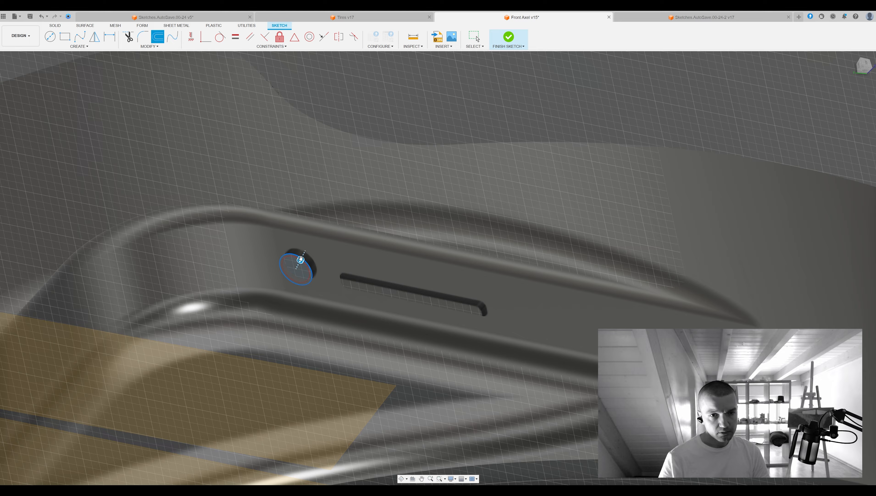
key("Escape")
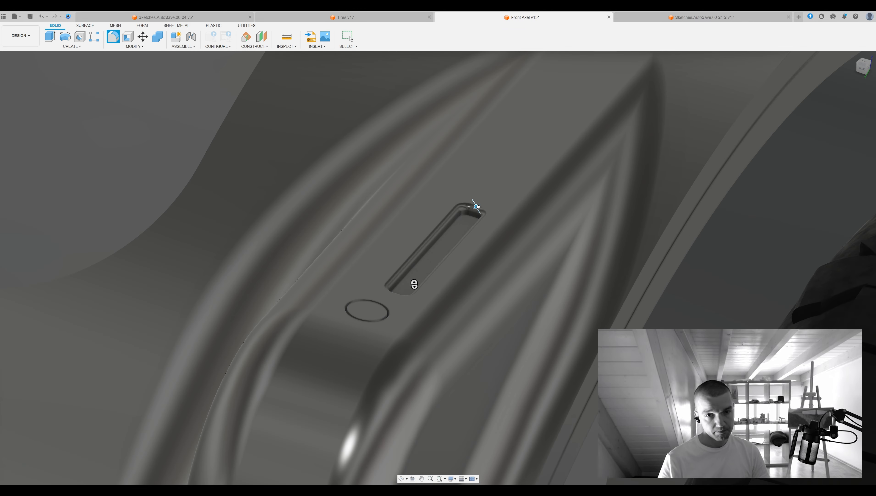
Fillet the edges of the rectangular and circular recesses on the fender housing's top face
key("f")
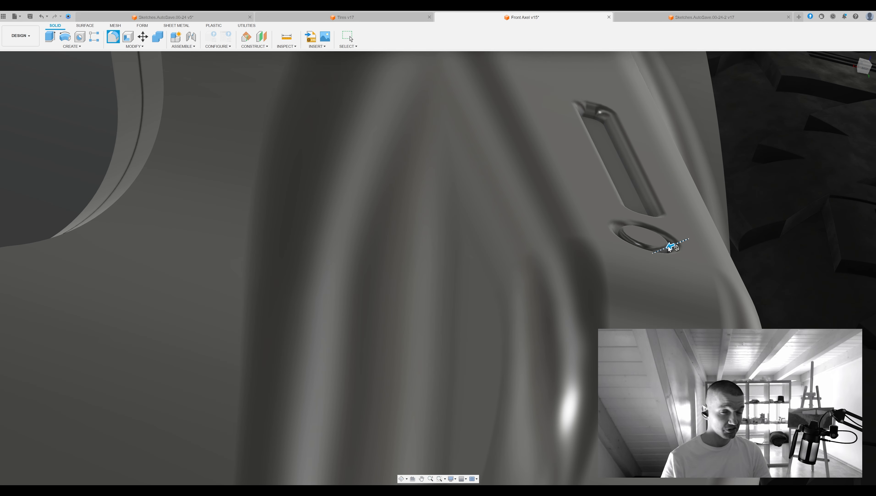
key("Escape")
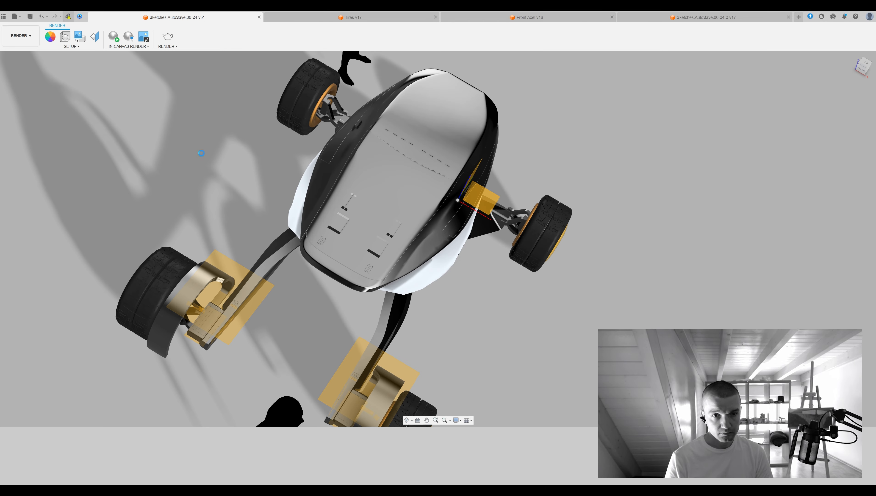
Switch to the vehicle assembly and examine the updated axle, fender and wheel from several sides
left_click_drag(247, 190, 370, 276)
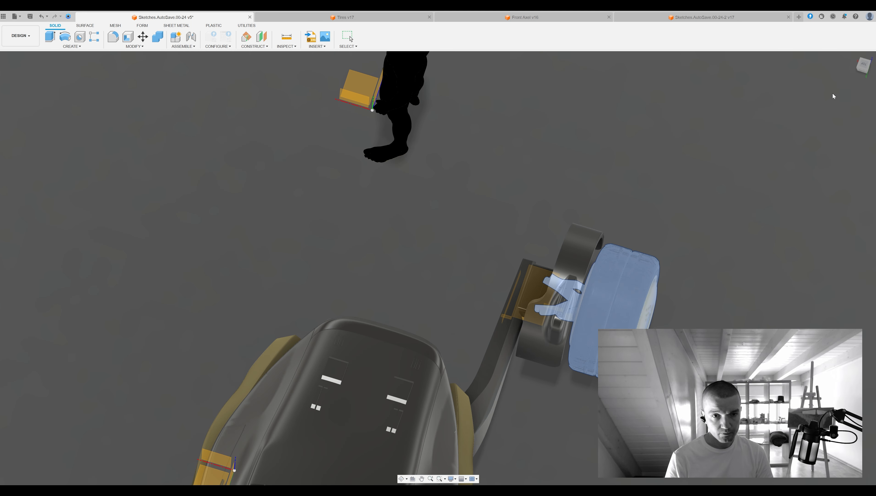
middle_click_drag(483, 299, 567, 174, "shift")
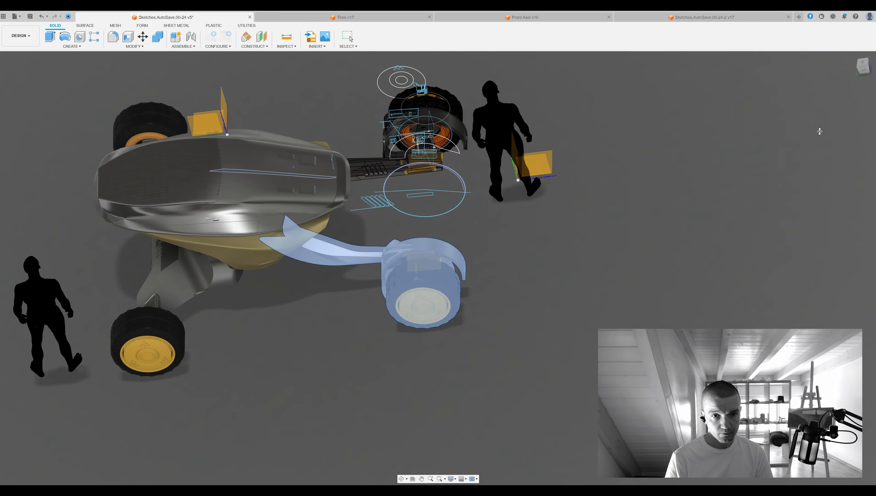
left_click(863, 66)
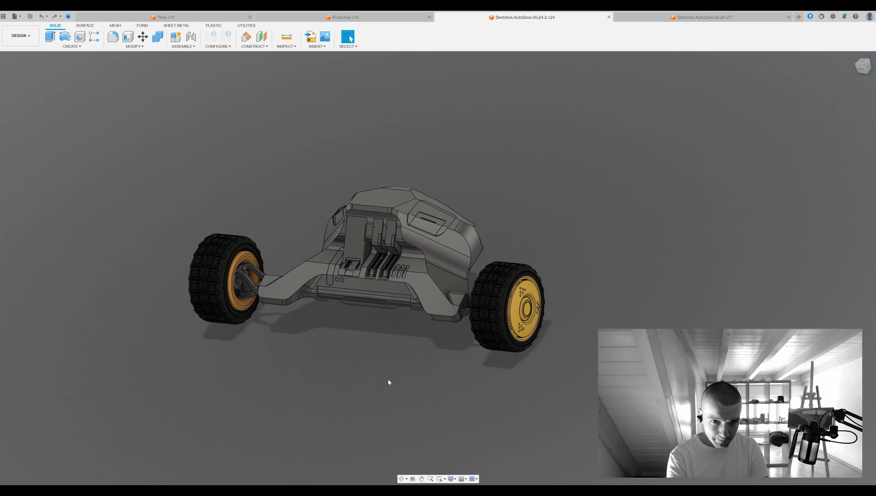
Extrude the arm's end face toward the wheel in the second vehicle design to form a thin end plate
middle_click_drag(388, 382, 273, 199, "shift")
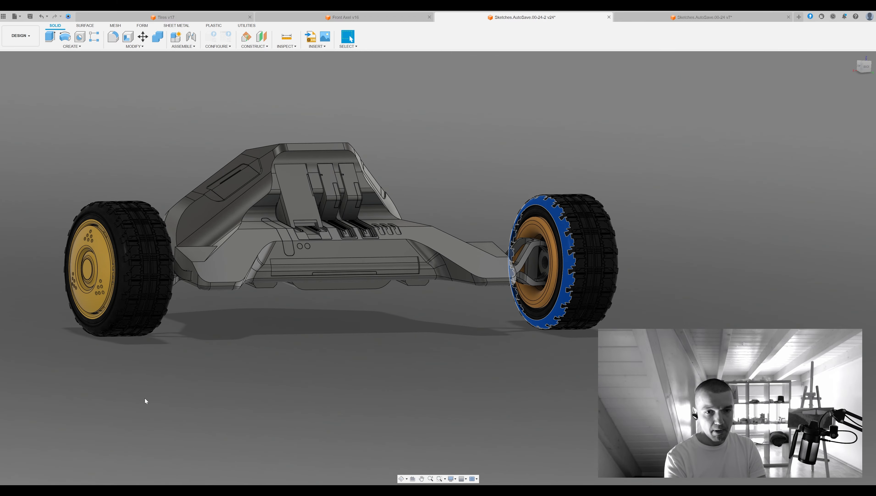
left_click(569, 257)
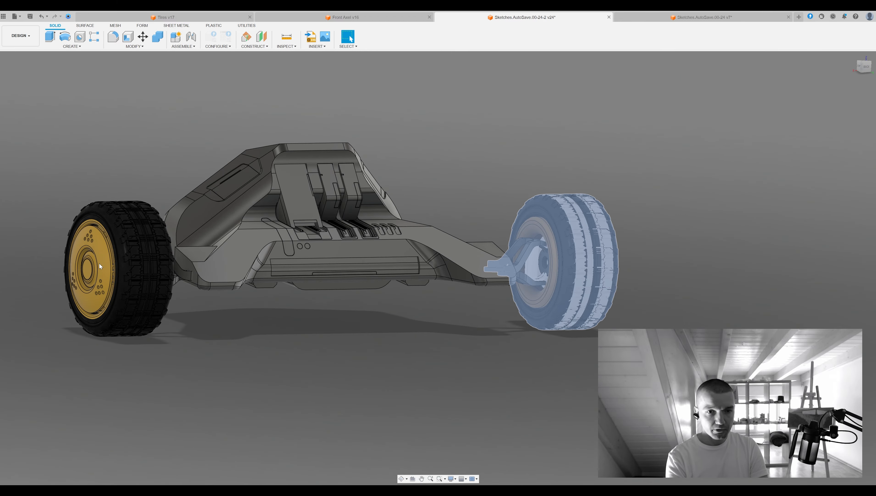
middle_click_drag(569, 330, 541, 351, "shift")
key("e")
left_click(320, 396)
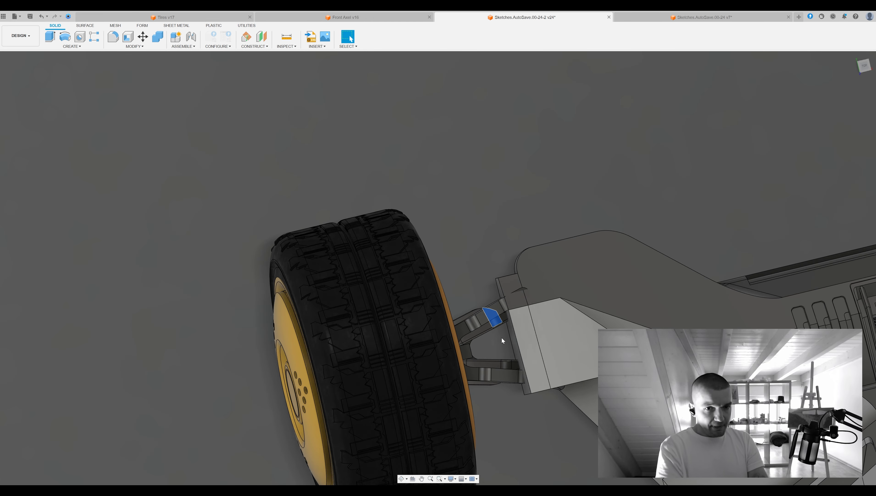
scroll(307, 309, "down", 4)
key("m")
middle_click_drag(269, 382, 369, 349)
left_click(67, 457)
key("m")
middle_click_drag(305, 335, 245, 301)
key("Escape")
Extrude the narrow top face of the end plate on the arm
middle_click_drag(521, 258, 528, 214, "shift")
scroll(464, 233, "up", 3)
key("e")
left_click(448, 248)
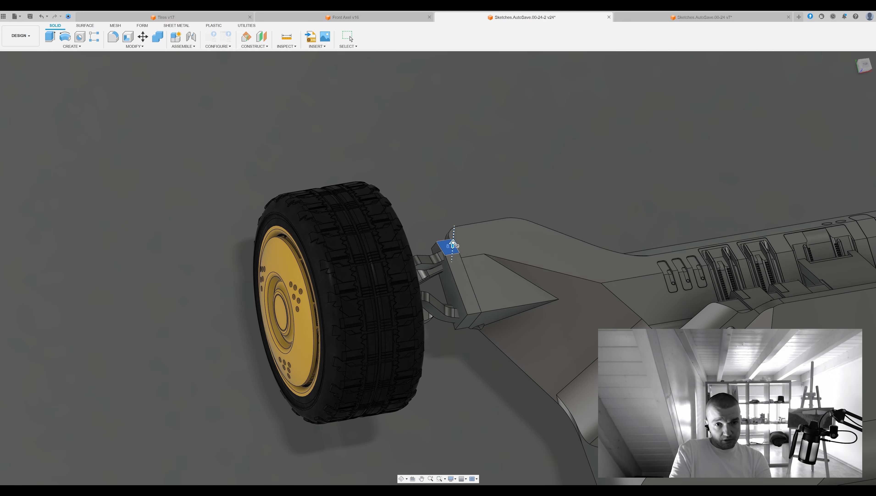
left_click(501, 245)
key("Escape")
middle_click_drag(500, 245, 59, 455, "shift")
left_click(99, 445)
key("m")
middle_click_drag(639, 239, 624, 284, "shift")
key("Escape")
Copy the thin end plate to the opposite wheel end of the arm with Move
middle_click_drag(359, 169, 665, 305)
scroll(452, 224, "down", 5)
scroll(665, 305, "up", 2)
key("m")
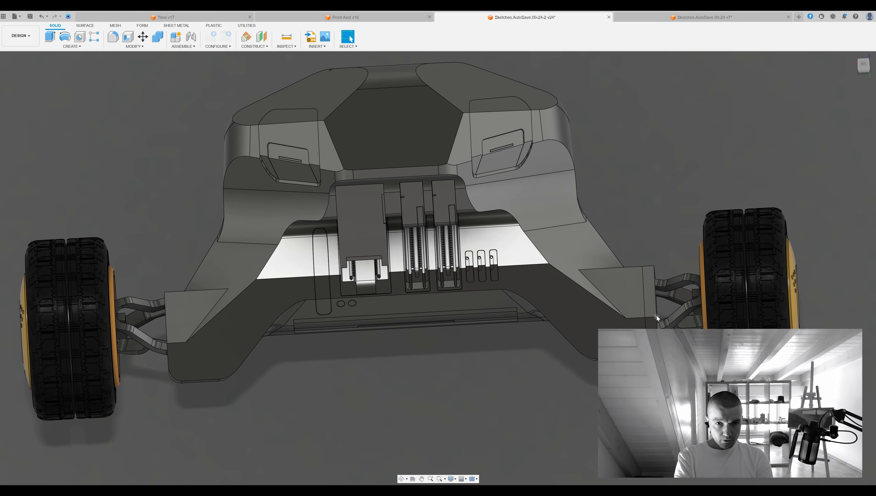
middle_click_drag(656, 319, 701, 299)
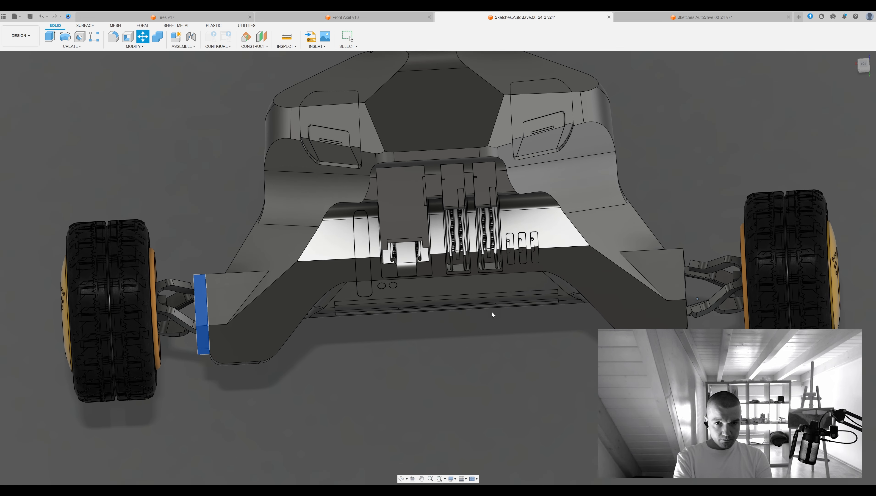
key("Escape")
middle_click_drag(439, 305, 753, 182, "shift")
left_click(683, 272)
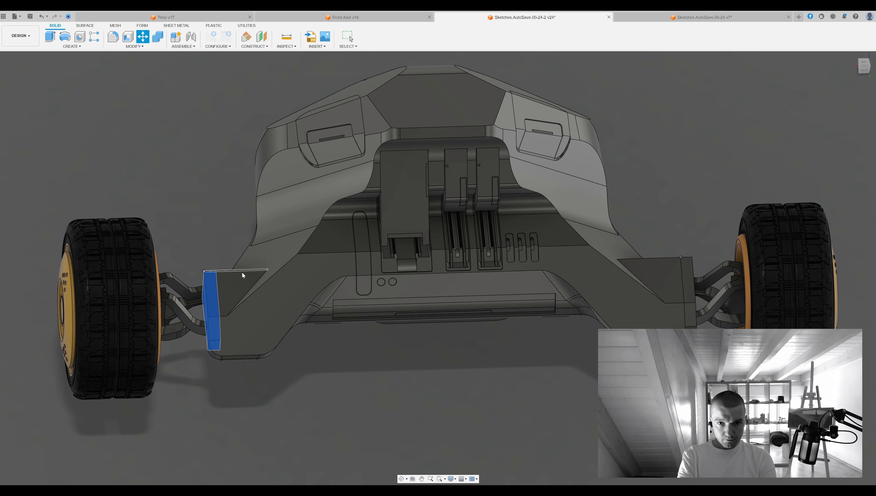
left_click(204, 276)
middle_click_drag(758, 149, 846, 153)
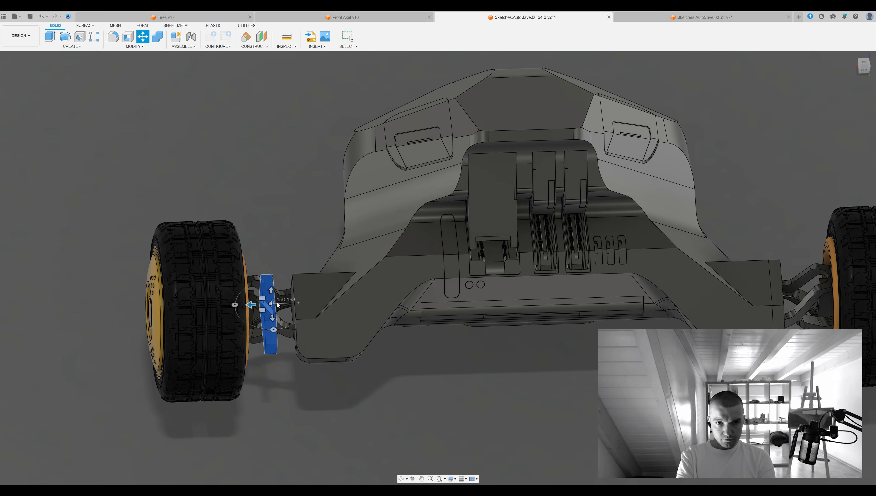
left_click_drag(263, 308, 267, 308)
key("Escape")
middle_click_drag(798, 154, 843, 212)
key("Escape")
Delete the leftover rounded faces at the corner where the triangular bracket meets the arm's wheel end
scroll(664, 212, "up", 10)
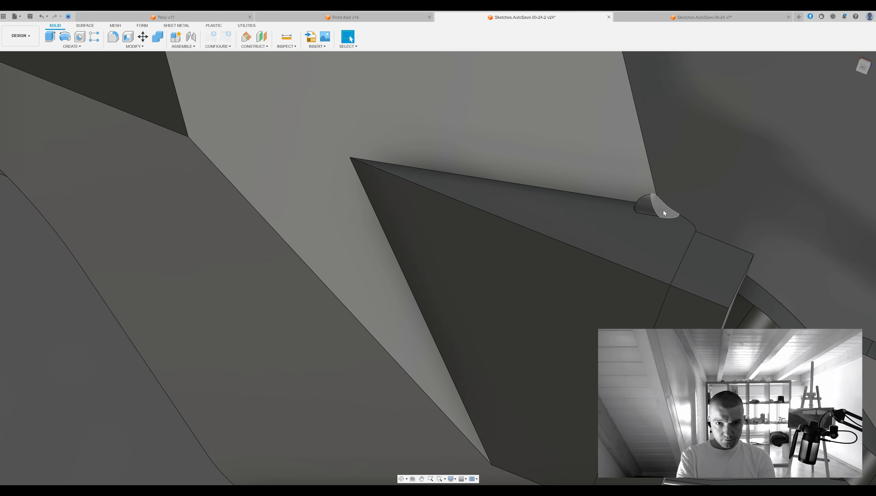
middle_click_drag(656, 200, 724, 214, "shift")
scroll(652, 217, "up", 2)
scroll(586, 241, "down", 4)
middle_click_drag(639, 209, 575, 195, "shift")
key("Delete")
left_click(613, 206)
key("Delete")
left_click(520, 192)
key("Delete")
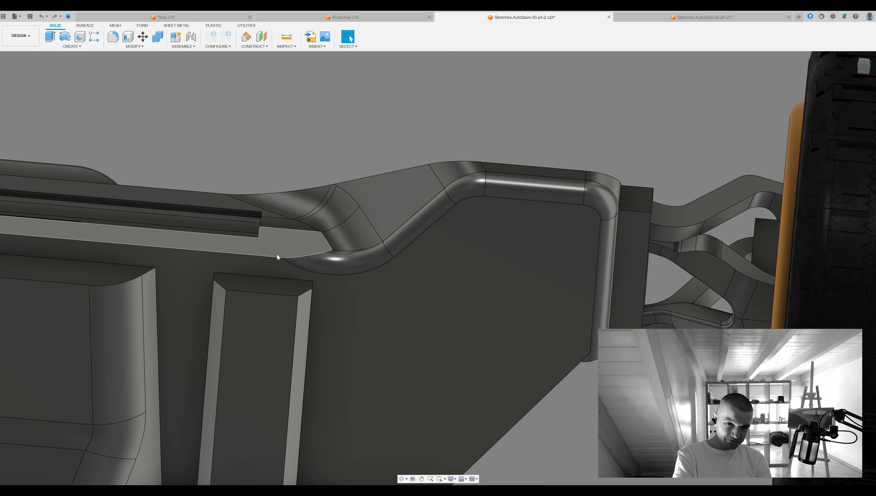
Adjust a face on the arm's underside with Press Pull
middle_click_drag(606, 238, 336, 225, "shift")
left_click(307, 177)
key("q")
left_click(842, 118)
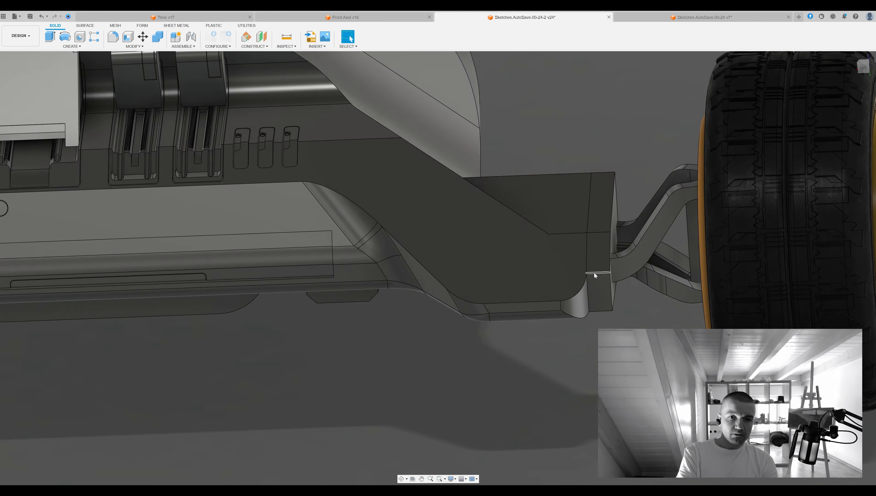
Fillet the upper edges of the triangular brackets at both wheel ends of the arm
key("f")
key("Escape")
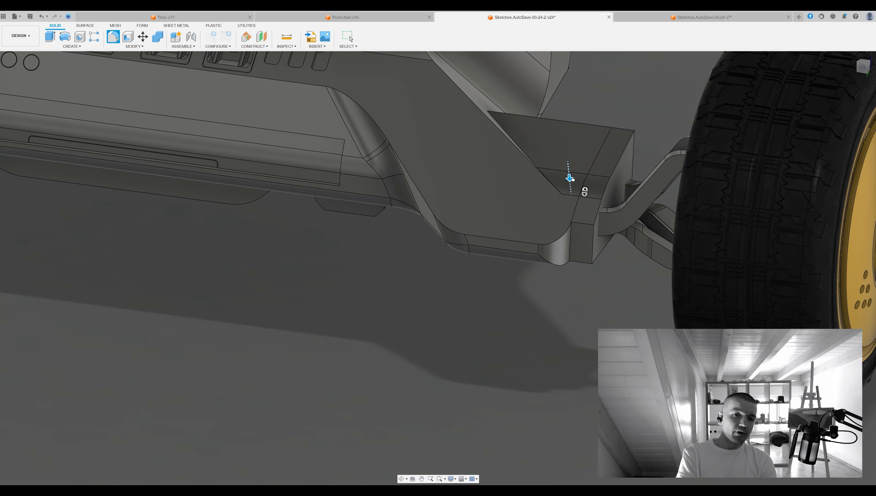
middle_click_drag(570, 178, 252, 164, "shift")
scroll(836, 206, "down", 4)
left_click(679, 206)
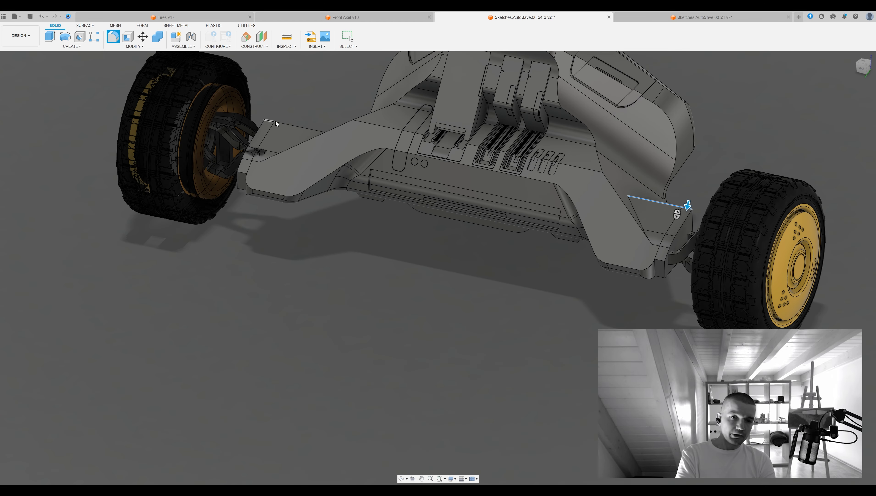
left_click(270, 121)
middle_click_drag(270, 123, 583, 161, "shift")
key("Return")
Fillet the corner where the arm's lower tip meets the end plate
middle_click_drag(246, 98, 347, 174, "shift")
scroll(538, 174, "up", 5)
left_click(541, 177)
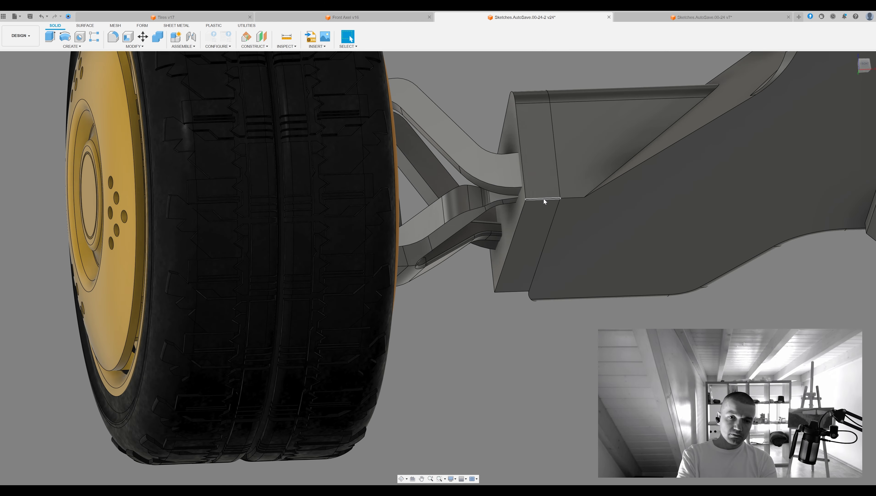
middle_click_drag(569, 197, 473, 255, "shift")
middle_click_drag(533, 196, 381, 147, "shift")
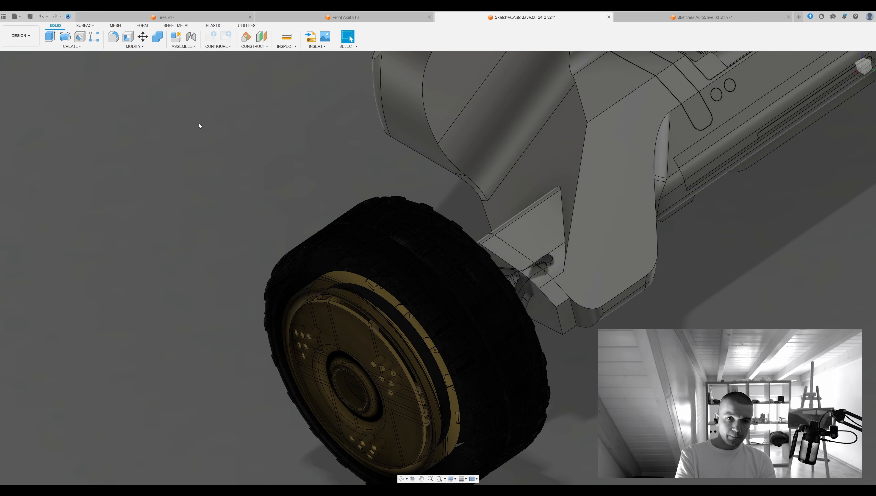
left_click(614, 265)
middle_click_drag(614, 266, 589, 182, "shift")
scroll(641, 167, "up", 5)
key("f")
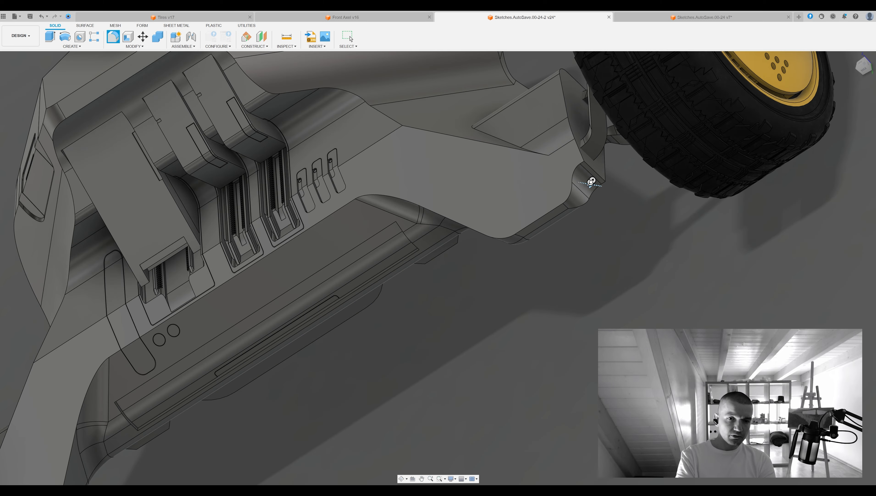
Extrude the arm's outer end face toward the wheel as another end plate
scroll(591, 181, "down", 5)
middle_click_drag(472, 282, 517, 270, "shift")
scroll(542, 243, "up", 5)
key("e")
left_click(573, 221)
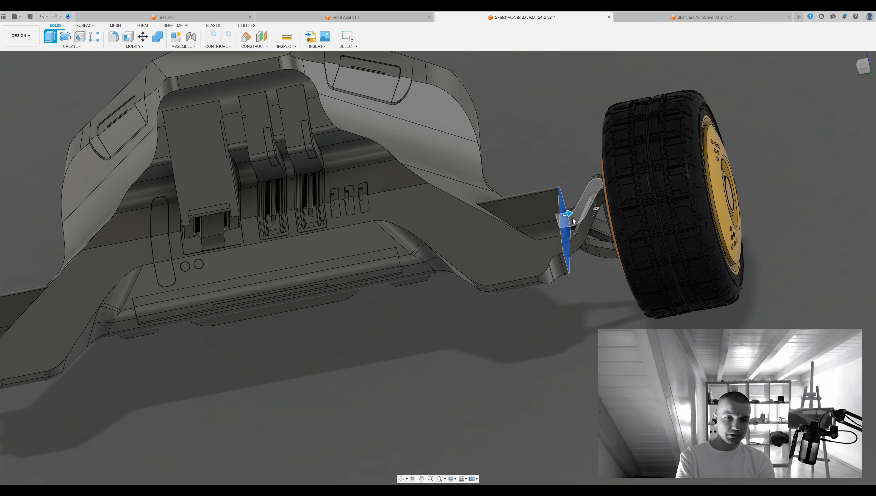
scroll(604, 216, "up", 3)
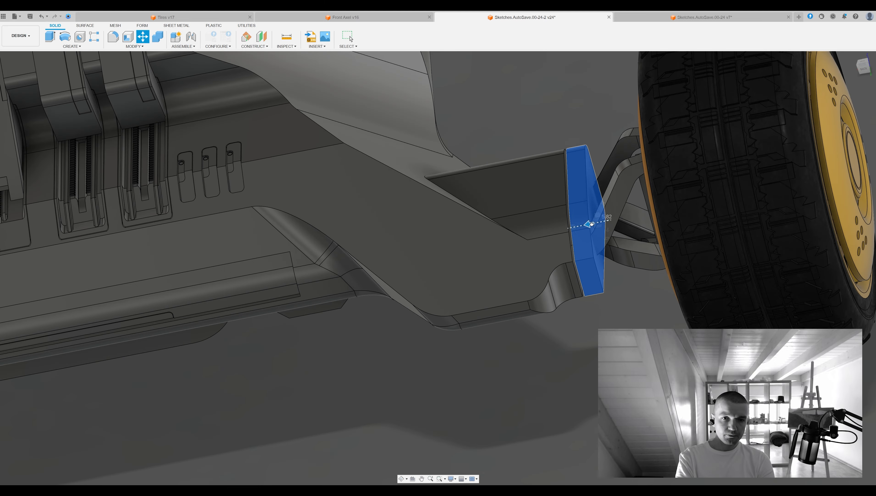
Align the new end plate with the arm's wheel ends using Move
scroll(606, 229, "down", 5)
scroll(625, 208, "up", 3)
key("m")
scroll(645, 182, "down", 3)
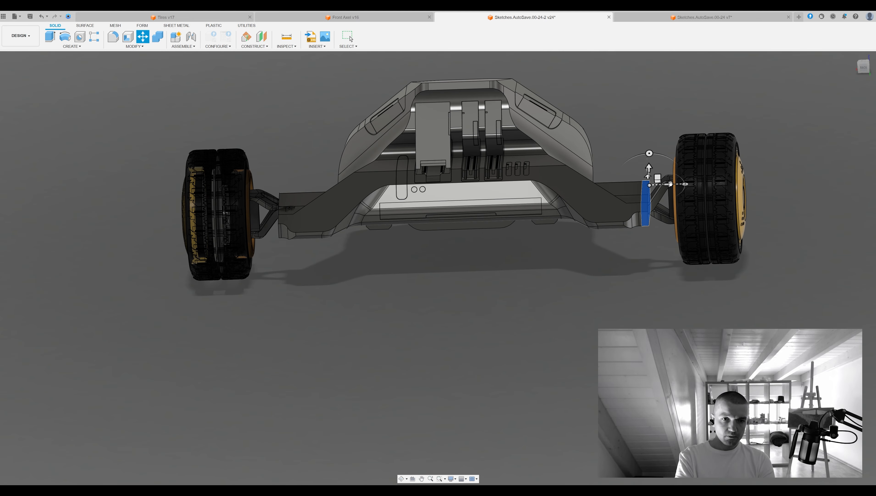
scroll(289, 189, "up", 5)
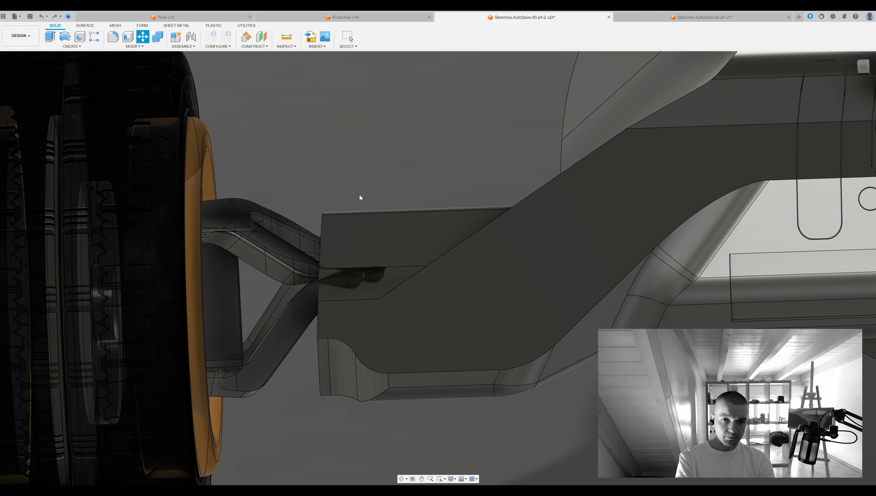
scroll(364, 200, "down", 5)
scroll(682, 118, "up", 3)
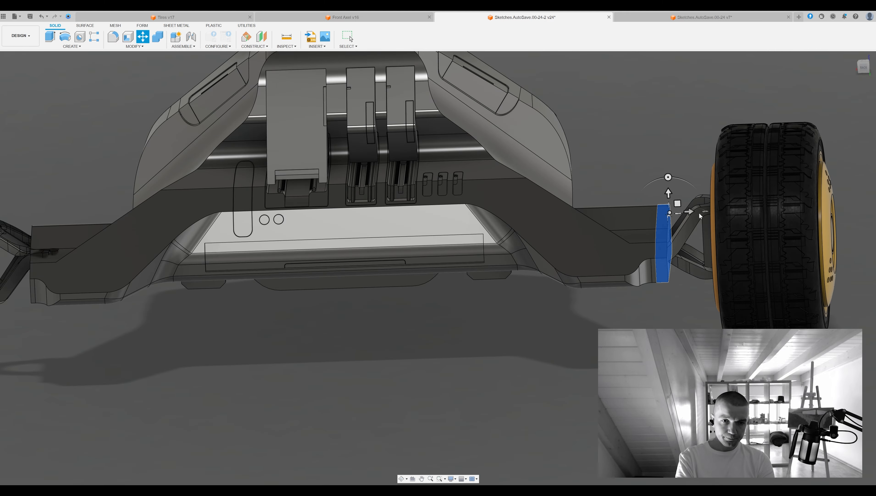
scroll(649, 206, "down", 3)
scroll(298, 208, "up", 3)
key("Return")
middle_click_drag(329, 188, 365, 178)
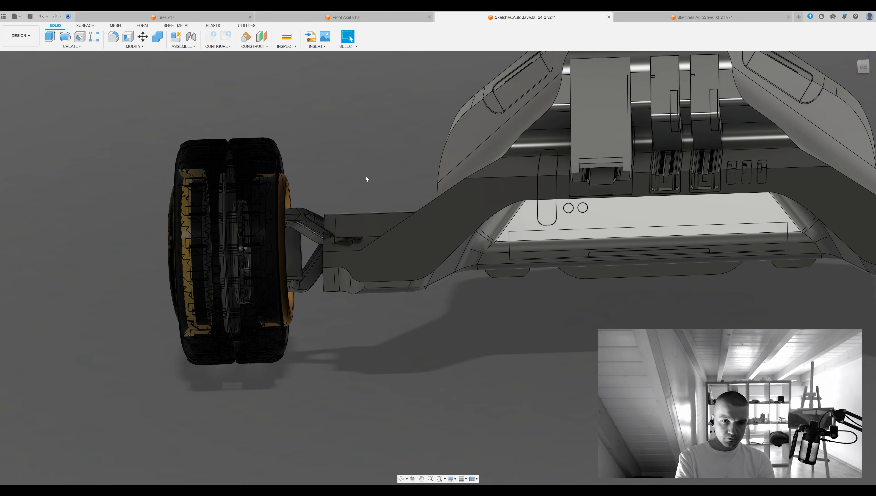
scroll(312, 208, "up", 5)
key("m")
scroll(339, 238, "down", 10)
Fillet the long edges of the narrow recesses on the vehicle's underside
mouse_move(332, 149)
middle_mouse_down("shift")
mouse_move(544, 290)
mouse_move(513, 303)
mouse_move(487, 298)
mouse_move(452, 216)
mouse_move(460, 224)
middle_mouse_up("shift")
scroll(544, 290, "up", 10)
key("f")
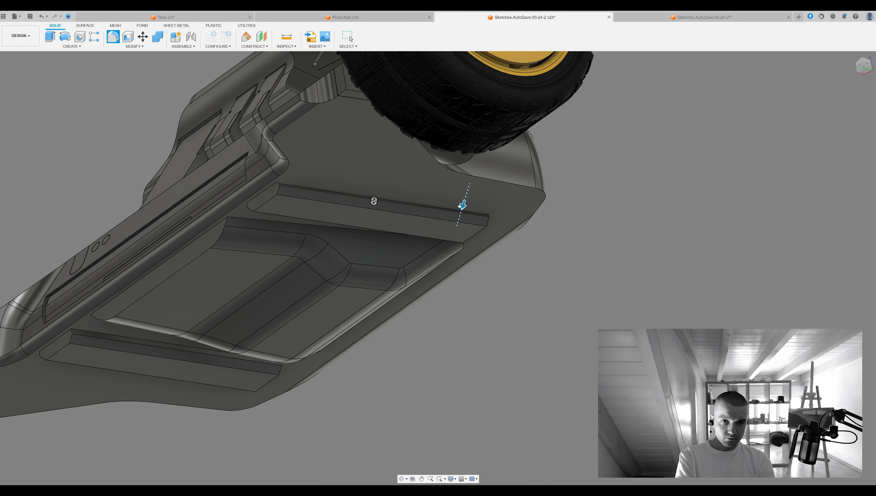
middle_click_drag(338, 238, 467, 186)
middle_click_drag(582, 151, 559, 127, "shift")
middle_click_drag(283, 263, 495, 178, "shift")
scroll(335, 221, "up", 3)
left_click(210, 201)
left_click(840, 148)
Fillet the remaining inner side edges of the narrow recess beside the underside's central pocket
key("f")
scroll(434, 235, "up", 3)
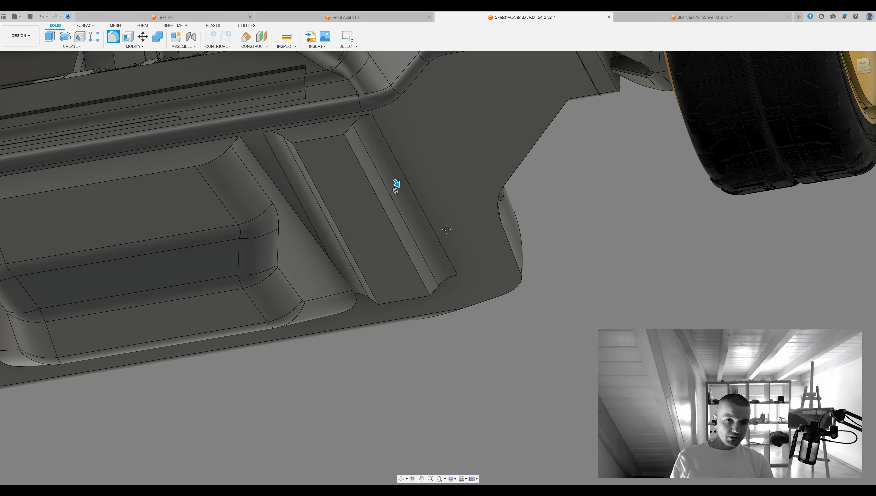
middle_click_drag(435, 236, 544, 203)
middle_click_drag(441, 200, 351, 204, "shift")
left_click(352, 205)
middle_click_drag(487, 242, 577, 285, "shift")
left_click(648, 204)
key("Escape")
Extrude the end faces of both narrow underside recesses along their length and fillet the resulting step edges
left_click(577, 285)
key("e")
middle_click_drag(236, 307, 531, 336, "shift")
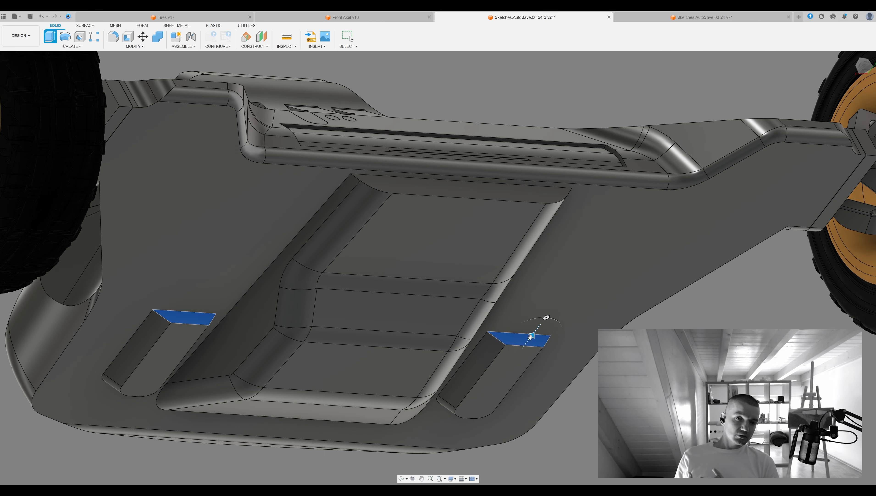
key("Return")
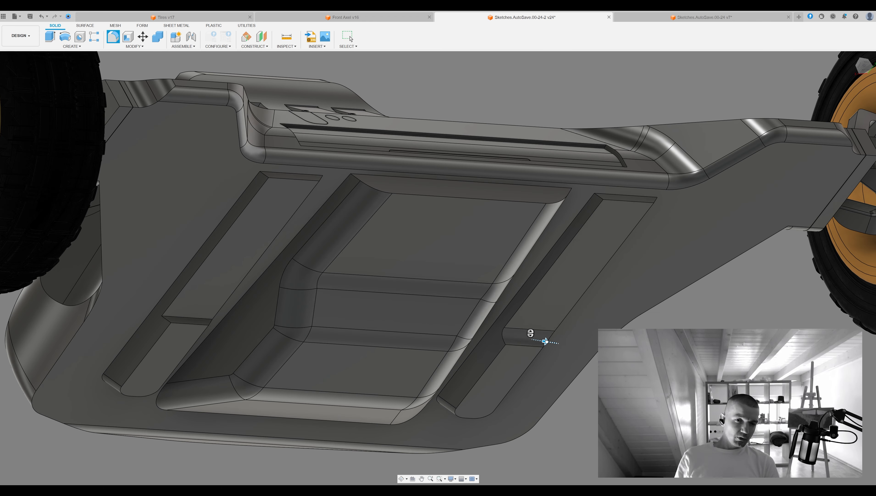
Sketch a narrow rectangle on the arm's upper face between the body and the triangular bracket
scroll(199, 333, "down", 6)
middle_click_drag(199, 333, 464, 406, "shift")
scroll(518, 363, "up", 5)
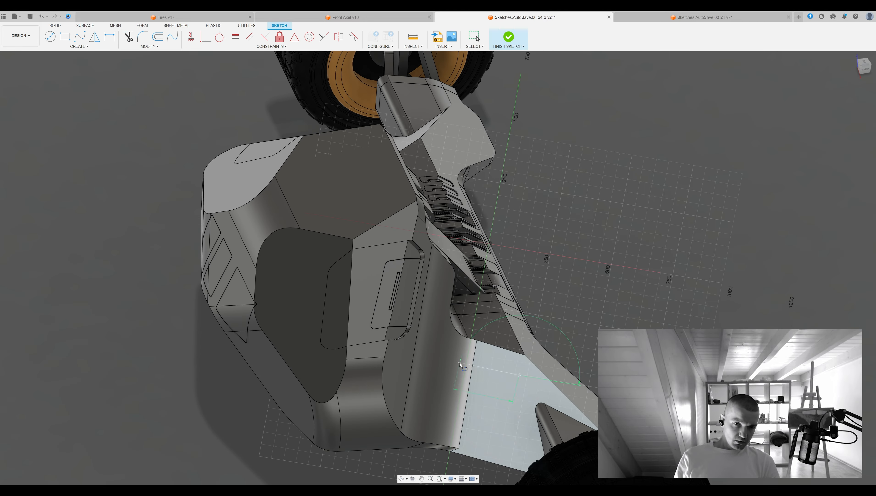
key("Escape")
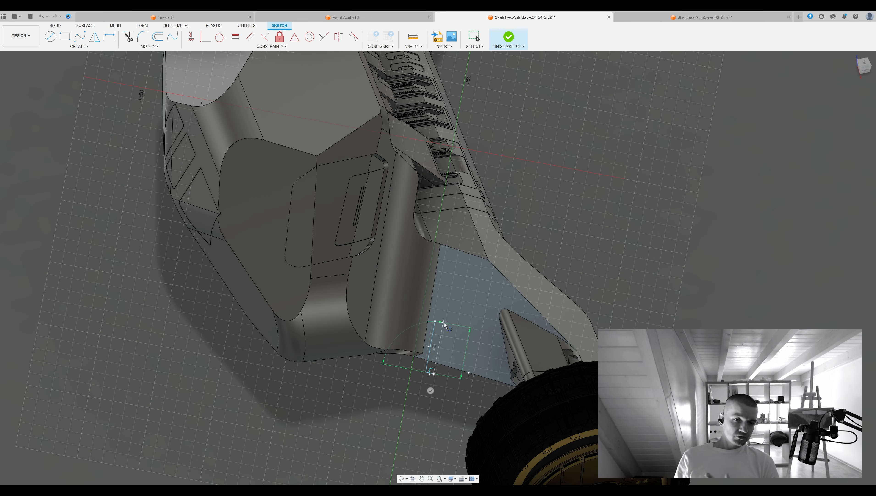
left_click(508, 37)
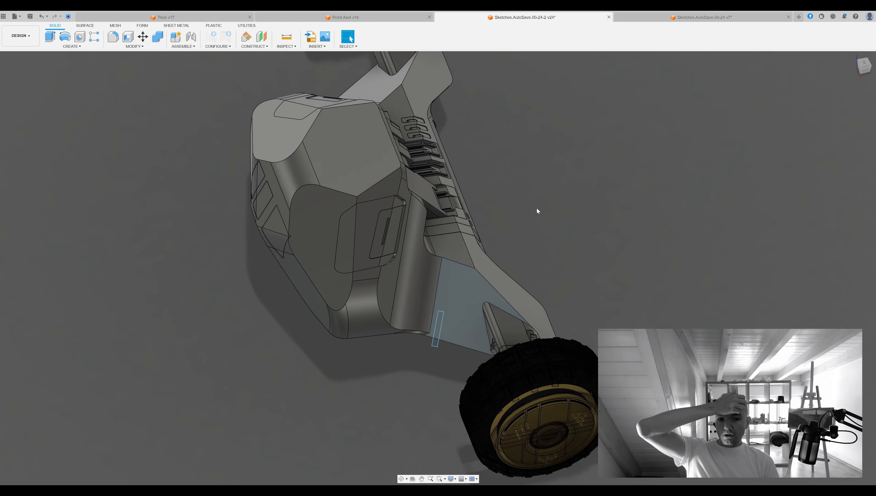
Extrude the narrow rectangle across the arm's lower edge and repeat the resulting bar to form a row of three
scroll(435, 345, "up", 5)
key("e")
mouse_move(435, 345)
middle_mouse_down("shift")
mouse_move(485, 293)
mouse_move(474, 331)
middle_mouse_up("shift")
key("Escape")
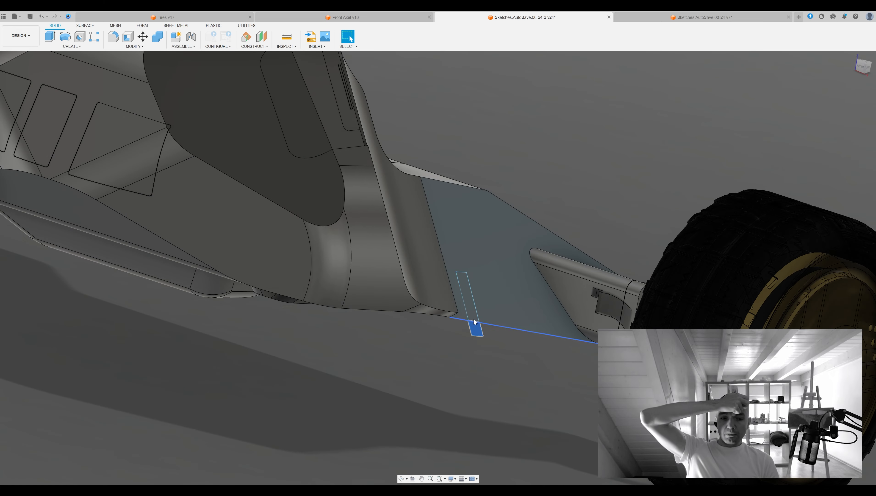
key("Escape")
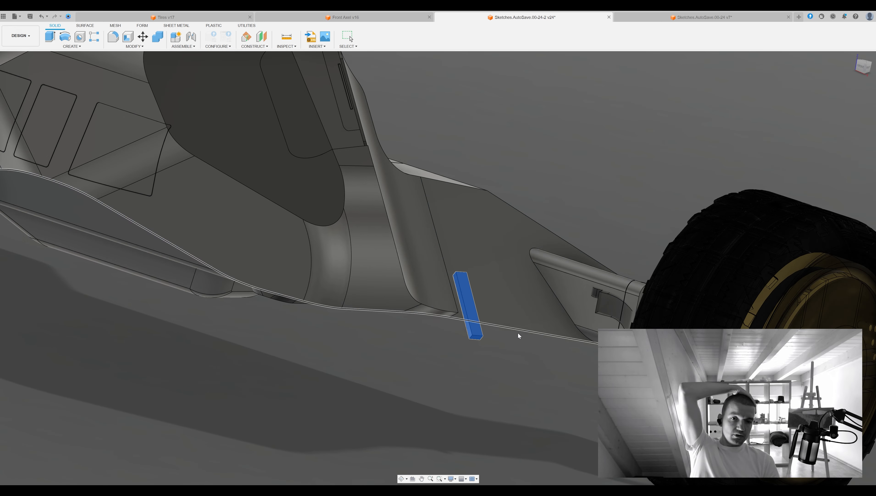
key("Escape")
scroll(523, 395, "down", 5)
middle_click_drag(523, 395, 541, 413, "shift")
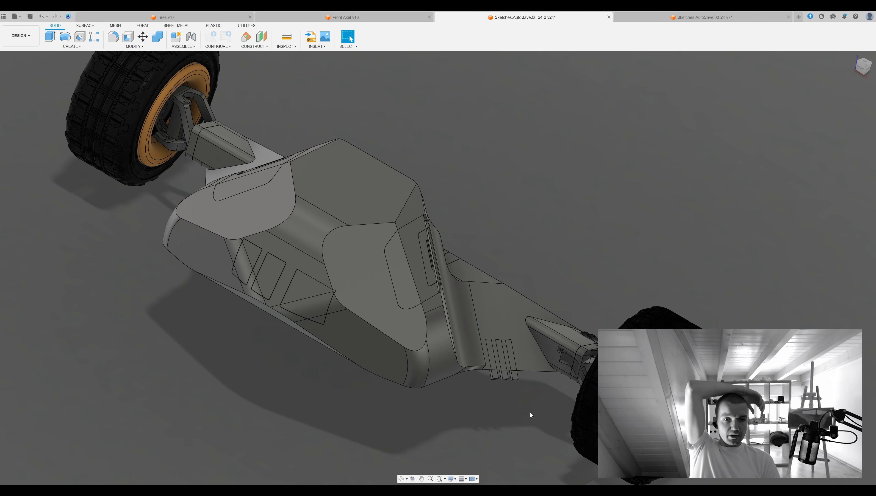
Mirror the three bars to the opposite arm and cut them from the body as open-ended slots
middle_click_drag(492, 380, 180, 117, "shift")
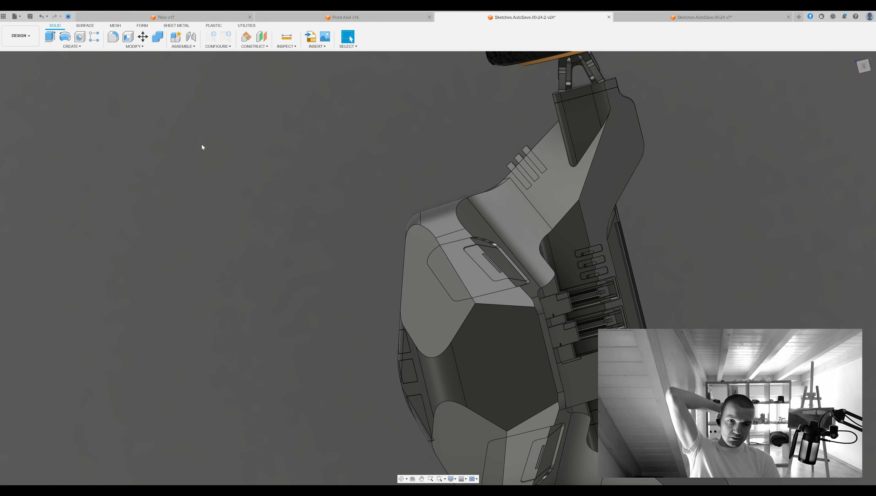
left_click(511, 169)
middle_click_drag(511, 169, 434, 290, "shift")
key("Escape")
scroll(626, 213, "up", 6)
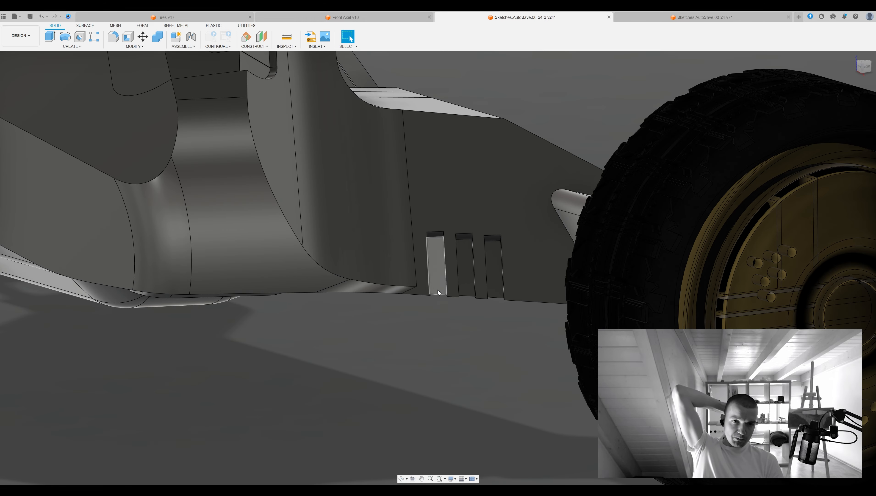
Fillet the edges where the triangular brackets meet the arms' upper faces
scroll(441, 290, "up", 4)
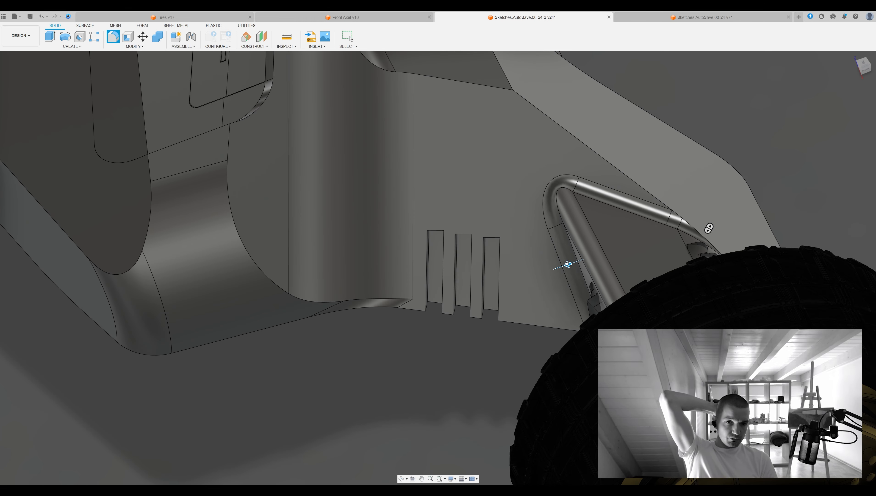
scroll(569, 263, "down", 5)
scroll(576, 264, "up", 8)
key("Escape")
scroll(555, 243, "down", 5)
scroll(545, 269, "up", 5)
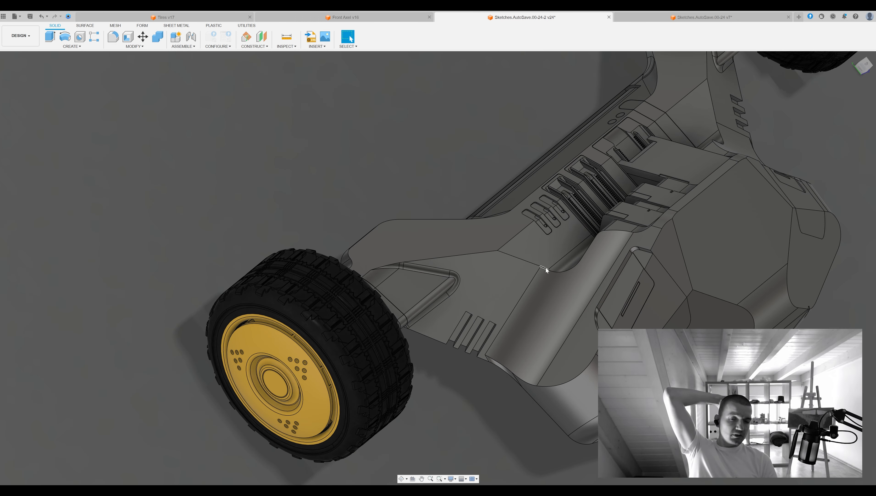
Fillet the long upper edges of the arms beside the triangular brackets
scroll(451, 256, "down", 5)
middle_click_drag(464, 244, 193, 156, "shift")
scroll(526, 188, "up", 5)
key("Escape")
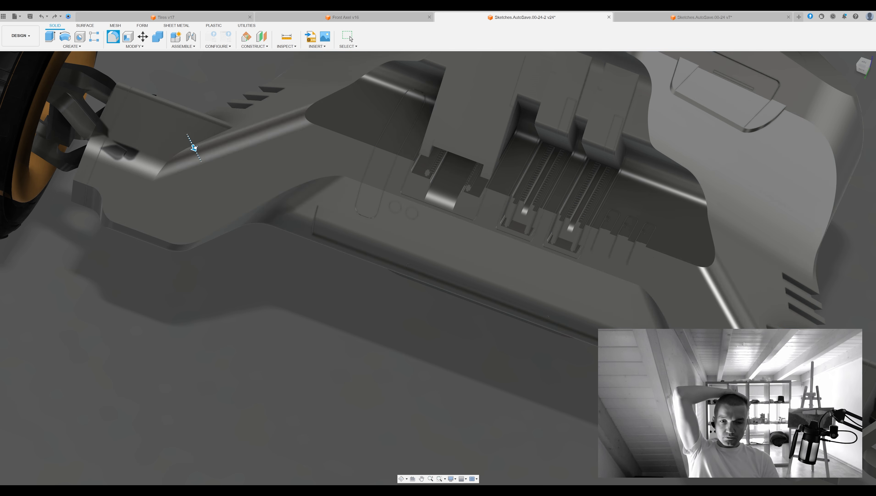
middle_click_drag(450, 219, 840, 203, "shift")
scroll(681, 241, "down", 5)
scroll(647, 248, "up", 5)
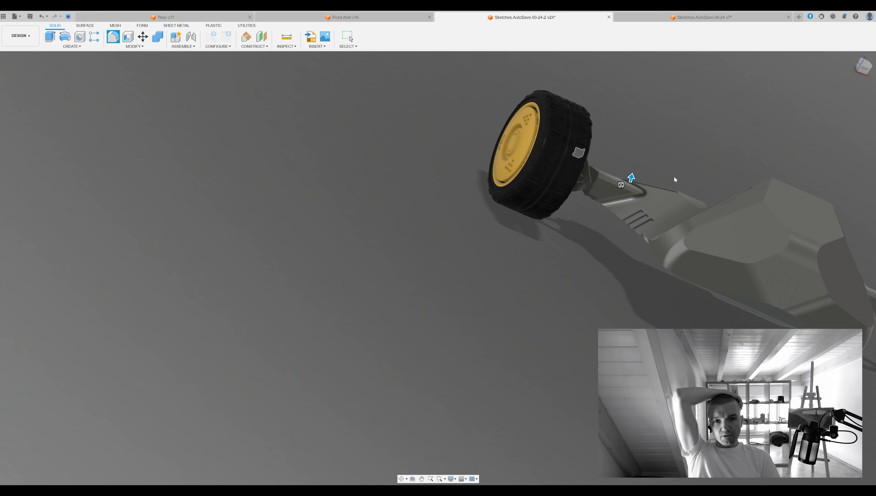
Fillet the arm face's lower outer edges beside and between the three slots
middle_click_drag(631, 177, 521, 305, "shift")
scroll(577, 190, "up", 5)
key("f")
middle_click_drag(562, 272, 36, 156, "shift")
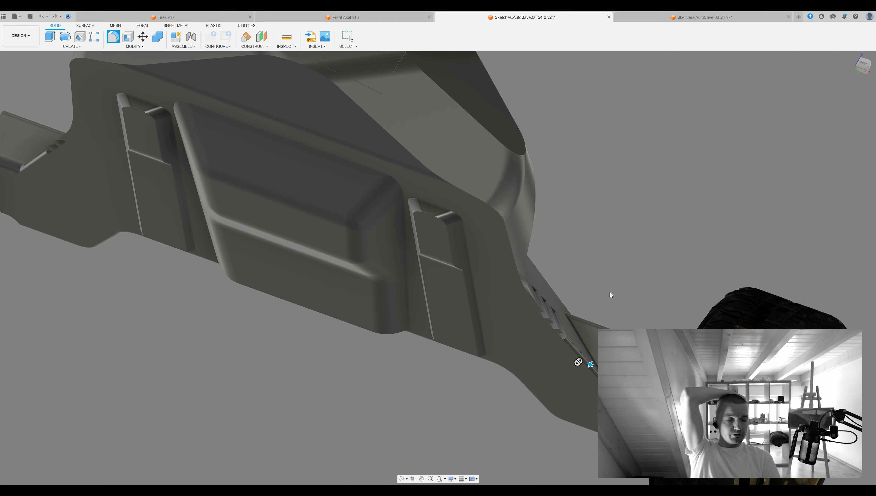
scroll(590, 363, "down", 10)
scroll(614, 310, "up", 8)
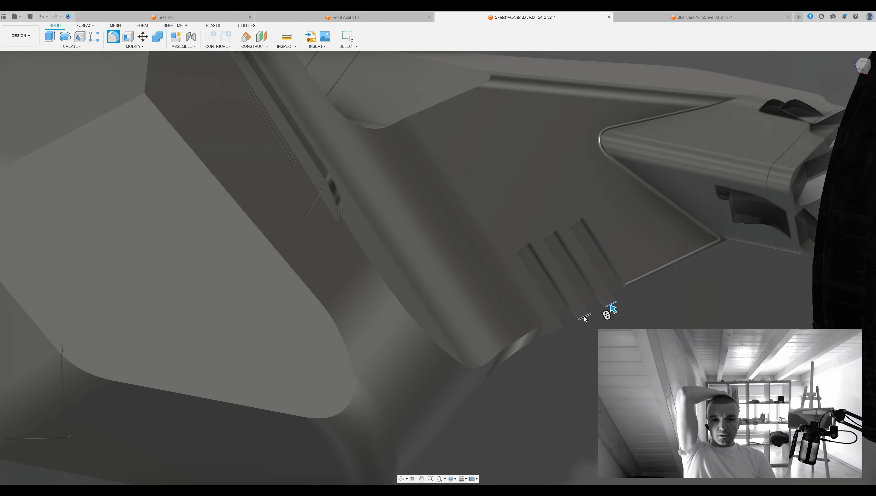
scroll(586, 334, "down", 8)
middle_click_drag(586, 333, 700, 209, "shift")
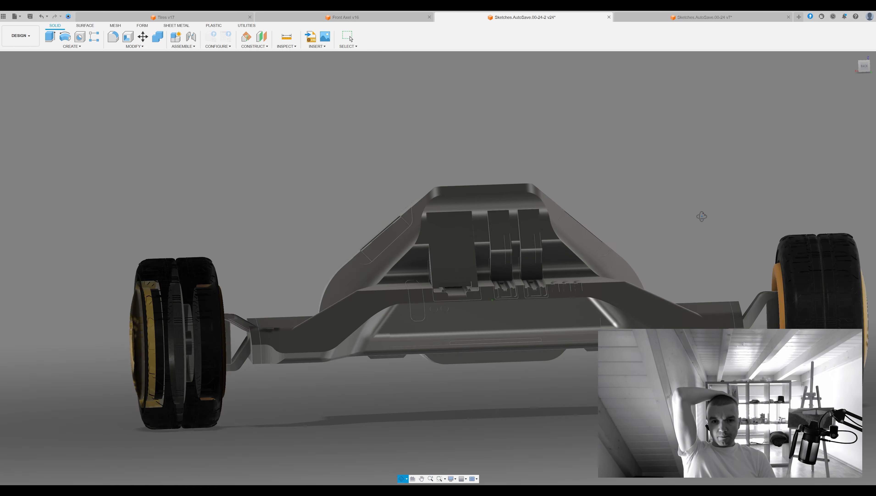
Delete the incompletely displayed wheel assembly from one arm end and save the axle design
middle_click_drag(458, 253, 220, 233, "shift")
scroll(271, 284, "down", 3)
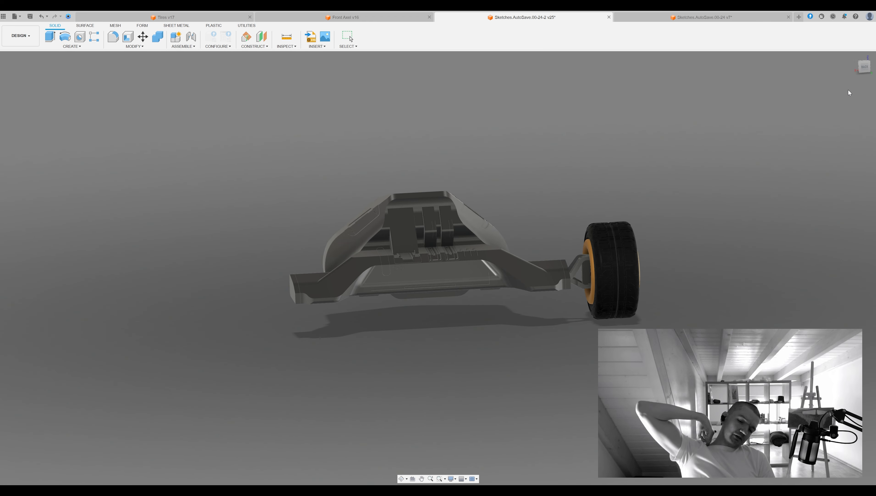
middle_click_drag(850, 92, 680, 217, "shift")
middle_click_drag(840, 98, 645, 251, "shift")
Check the axle in the vehicle assembly and restore the missing wheel assembly in the axle design
key("ctrl+Tab")
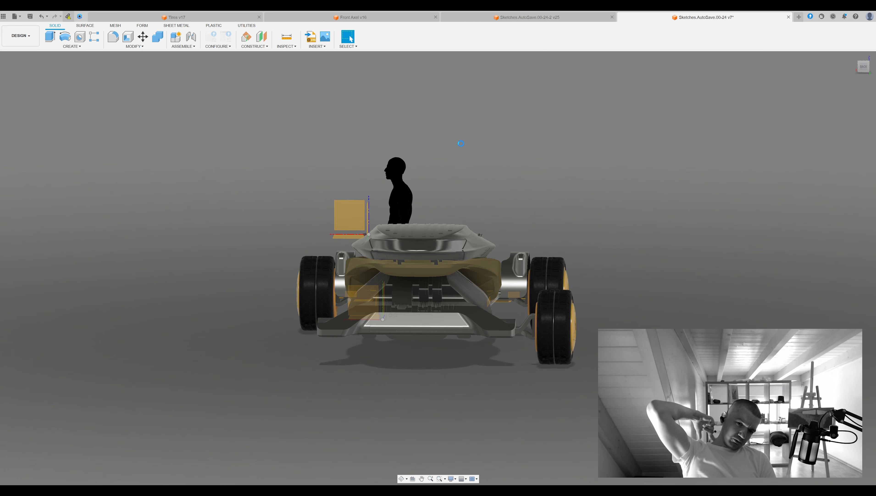
middle_click_drag(467, 145, 338, 372, "shift")
mouse_move(52, 341)
middle_mouse_down("shift")
mouse_move(236, 244)
mouse_move(244, 267)
mouse_move(346, 208)
mouse_move(469, 102)
middle_mouse_up("shift")
key("ctrl+shift+Tab")
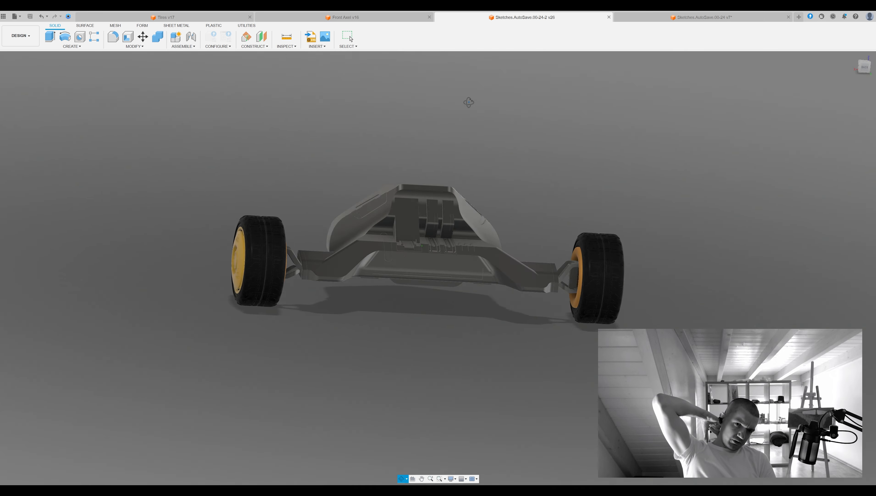
Switch to the vehicle assembly and move the whole front axle with its wheels slightly downward
key("ctrl+Tab")
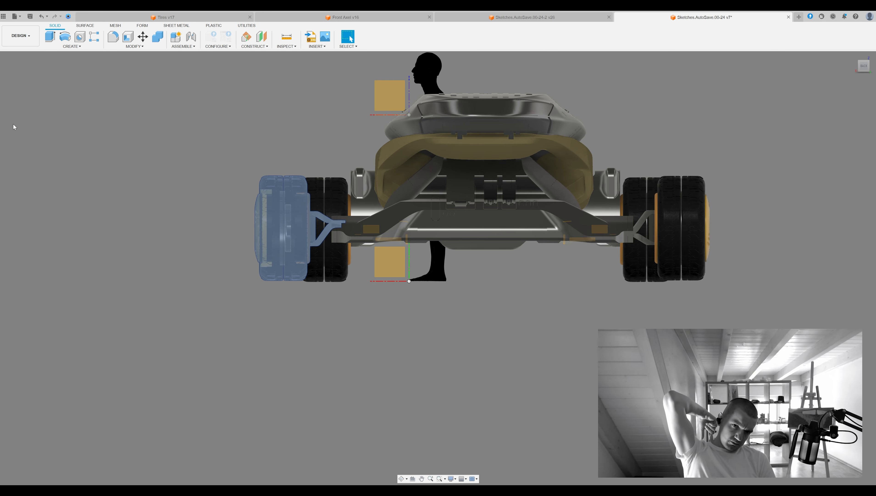
left_click_drag(425, 152, 427, 153)
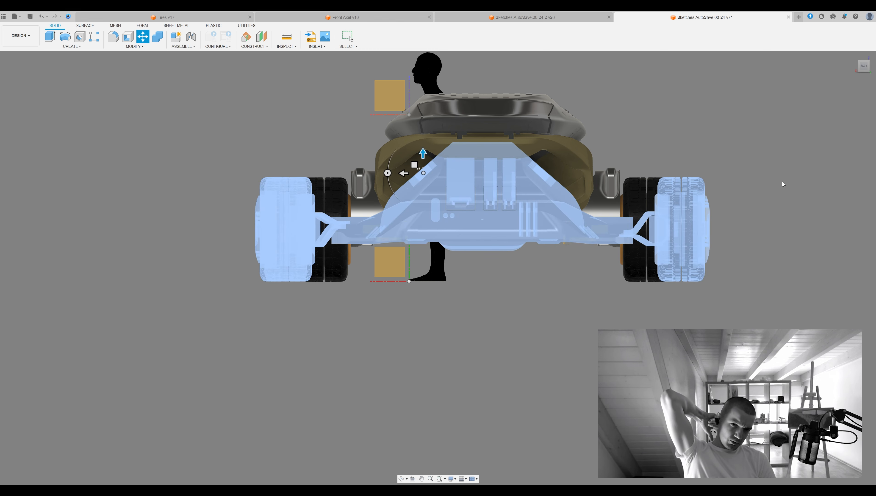
key("Escape")
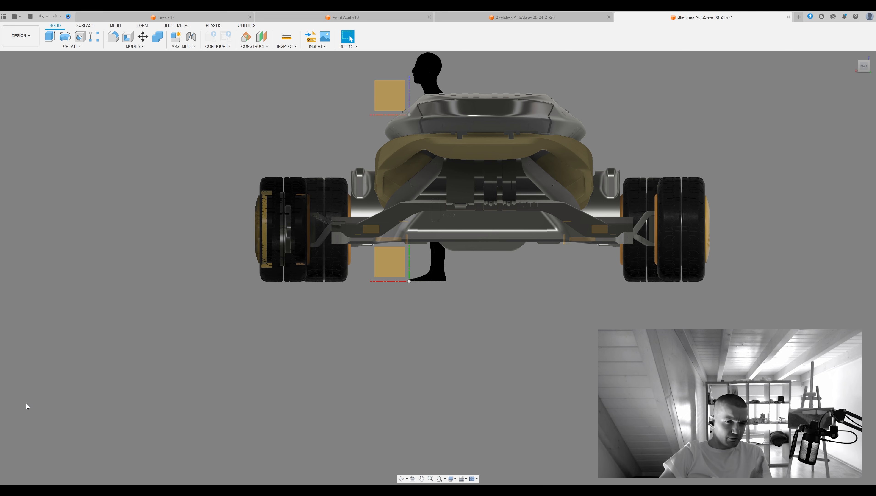
Return to the Sketches.AutoSave.00-24-2 design, select the wheel assembly at the arm end and delete it
left_click(526, 17)
middle_click_drag(476, 149, 62, 461, "shift")
middle_click_drag(273, 329, 49, 457, "shift")
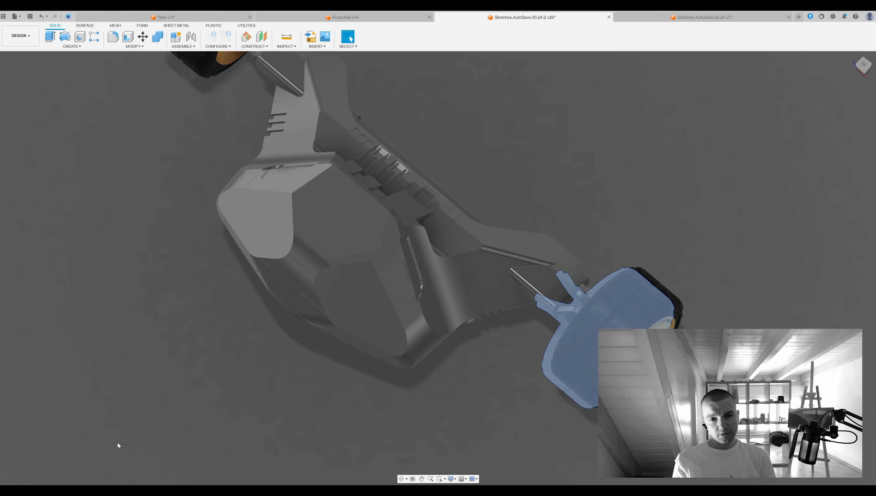
middle_click_drag(345, 448, 453, 350, "shift")
scroll(453, 350, "up", 3)
left_click_drag(541, 77, 60, 464)
key("Delete")
Save the axle design and examine the front and rear wheels in the vehicle assembly from several sides
scroll(332, 333, "down", 5)
middle_click_drag(333, 333, 554, 388, "shift")
left_click_drag(554, 391, 836, 111)
middle_click_drag(834, 131, 475, 237, "shift")
key("ctrl+Tab")
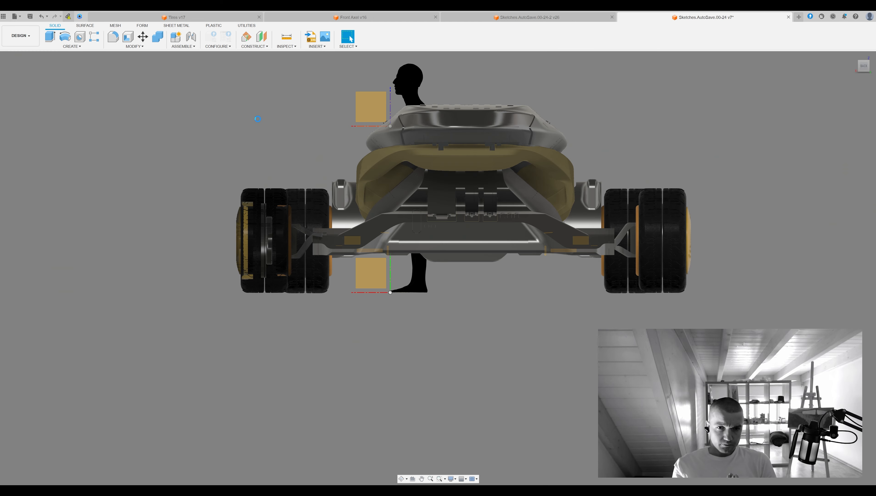
middle_click_drag(327, 369, 182, 284, "shift")
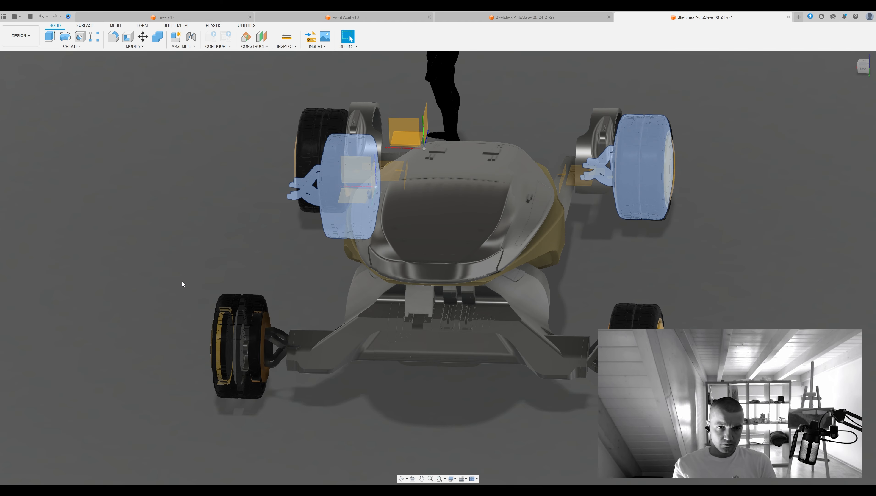
mouse_move(229, 302)
middle_mouse_down("shift")
mouse_move(27, 356)
mouse_move(215, 285)
mouse_move(337, 301)
mouse_move(451, 296)
middle_mouse_up("shift")
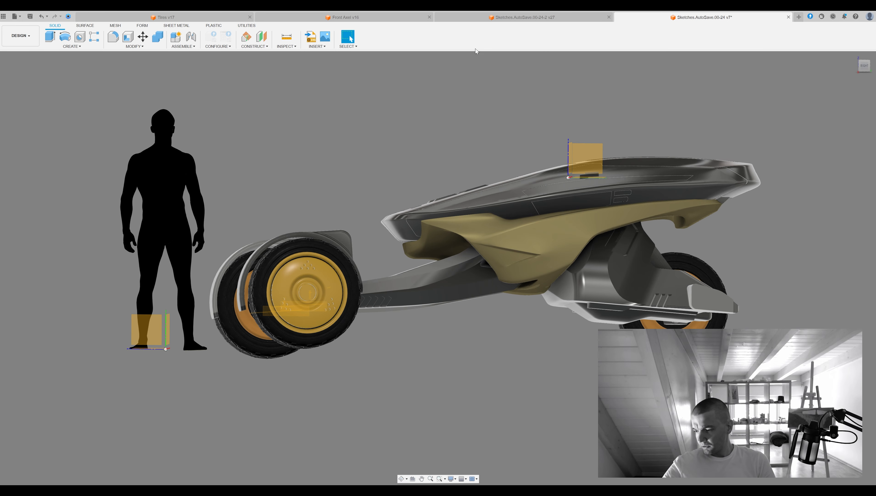
Return to the axle design and chamfer the edges at the closed ends of the three arm slots
key("ctrl+shift+Tab")
mouse_move(676, 278)
middle_mouse_down()
mouse_move(762, 240)
mouse_move(809, 243)
middle_mouse_up()
scroll(762, 239, "up", 1)
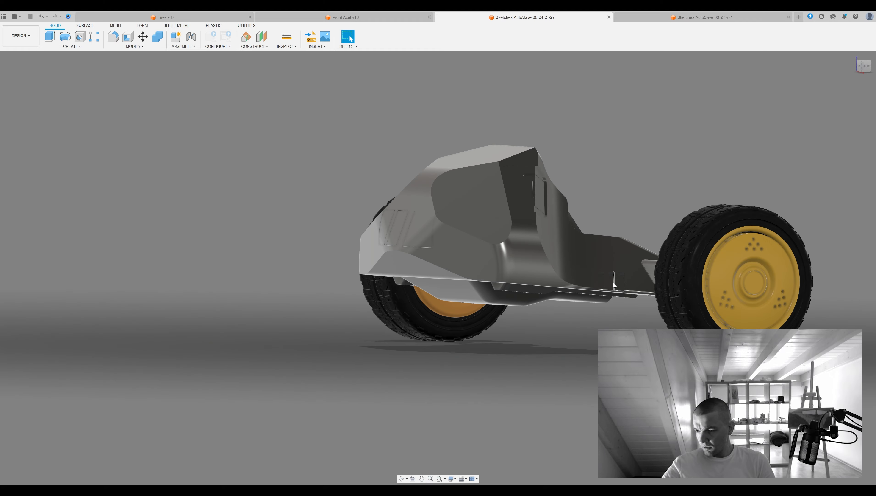
scroll(590, 270, "up", 6)
left_click(586, 264)
left_click(535, 259, "shift")
middle_click_drag(587, 264, 704, 224, "shift")
left_click(491, 259, "shift")
scroll(600, 269, "down", 6)
scroll(552, 290, "up", 8)
left_click(515, 277, "shift")
left_click(571, 276, "shift")
left_click(829, 219, "shift")
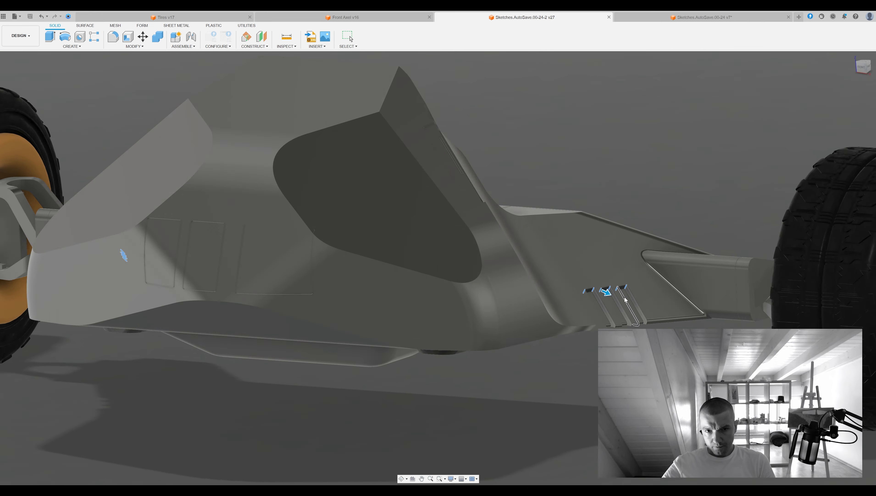
scroll(594, 288, "up", 4)
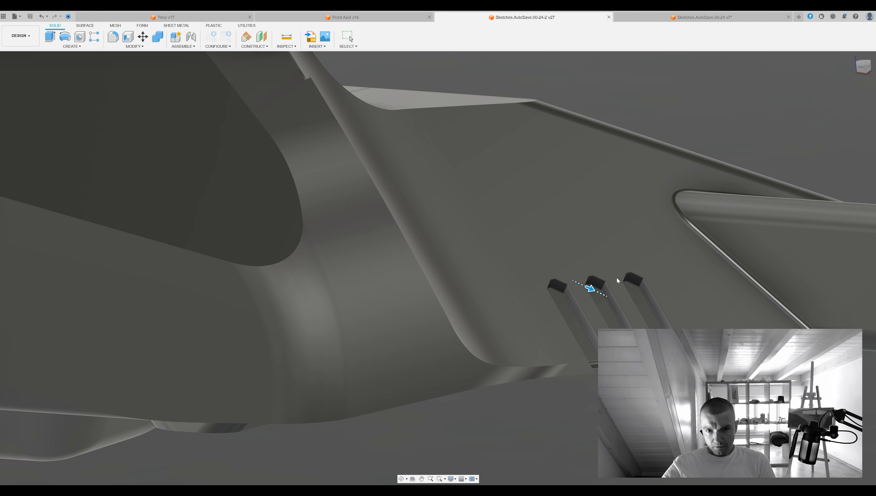
scroll(618, 280, "up", 5)
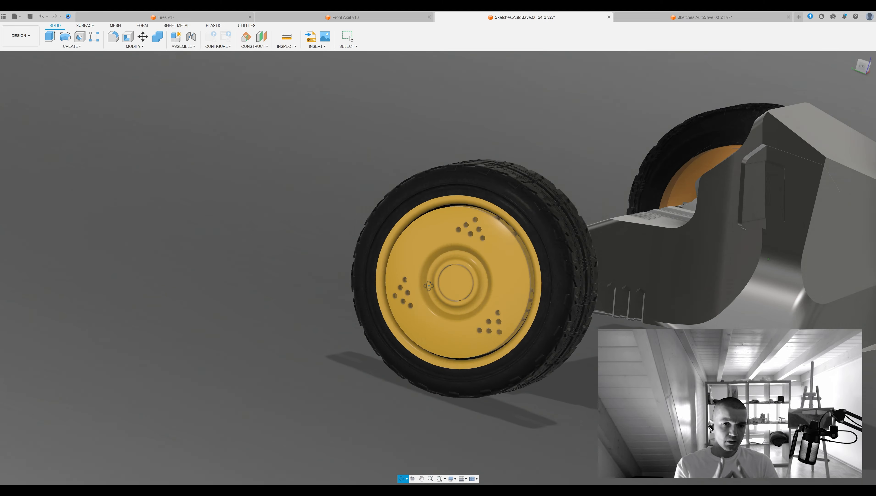
Open version v3 of the Sketches.AutoSave.00-24 body and build a small bracket plate beside the pad on its surface
middle_click_drag(569, 299, 594, 303, "shift")
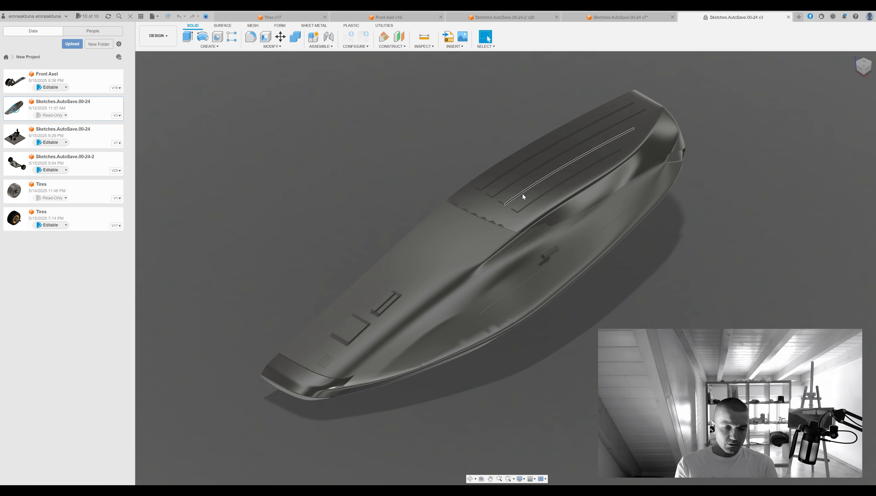
middle_click_drag(789, 189, 514, 320, "shift")
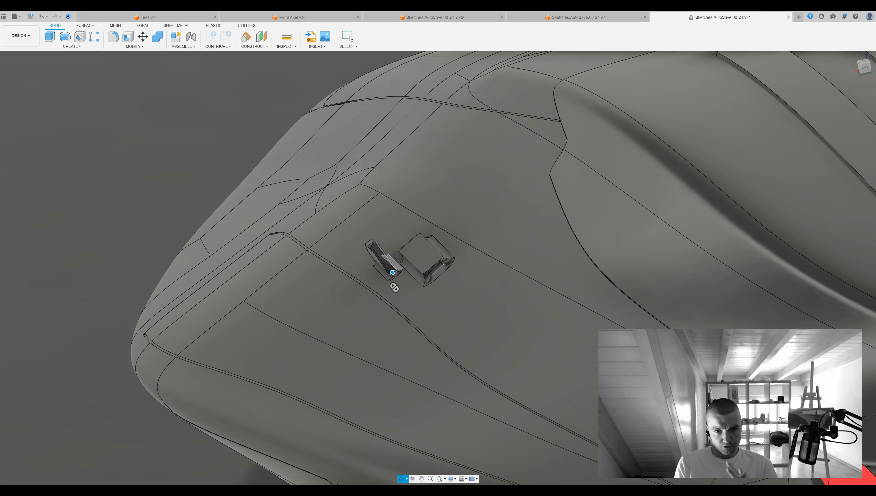
middle_click_drag(394, 288, 368, 222, "shift")
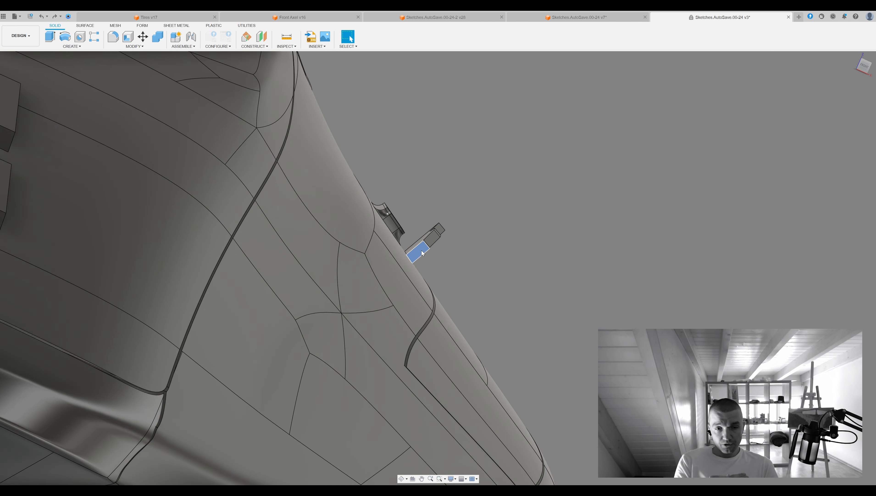
Sketch a bent line lengthwise across the side face of the small bracket plate and finish the sketch
left_click(421, 244)
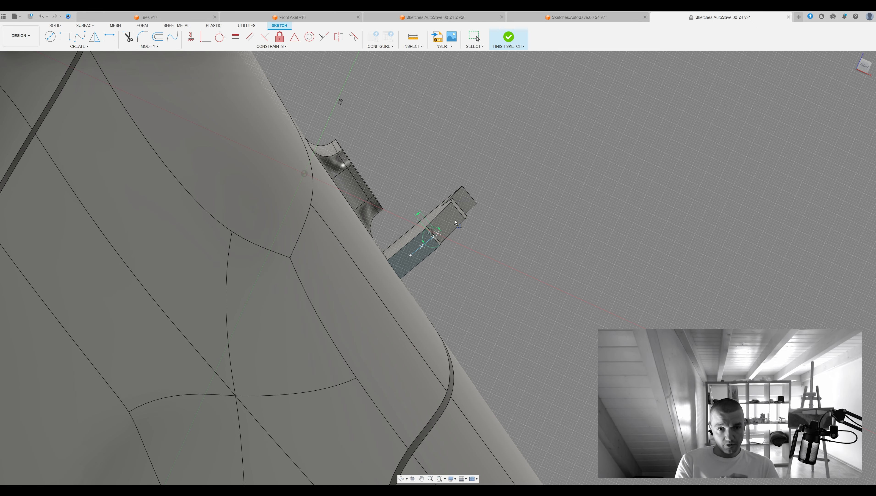
left_click(478, 200)
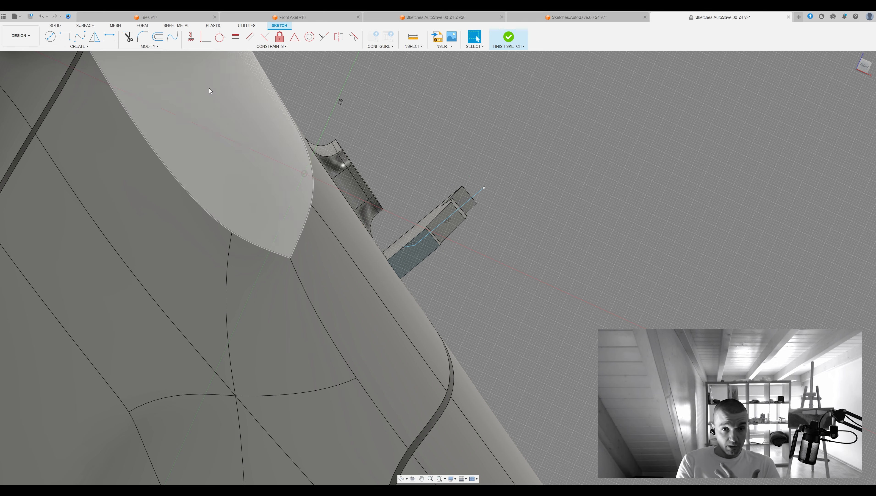
left_click(509, 38)
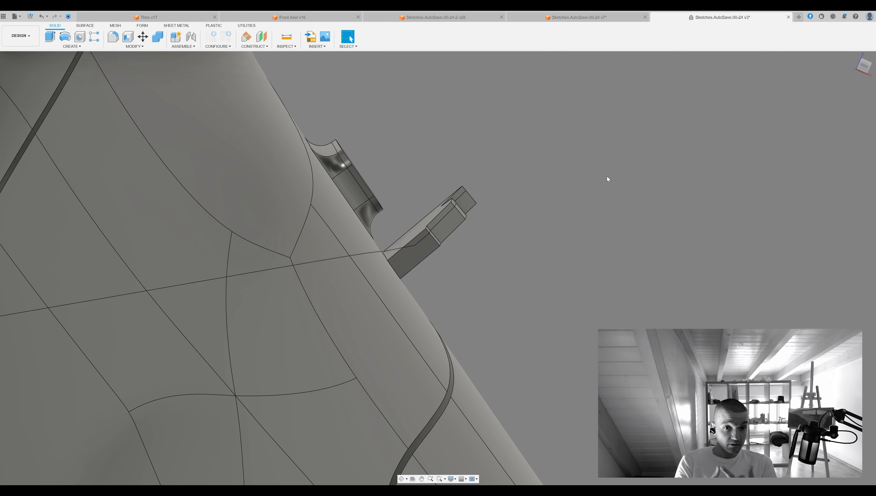
Cut the bracket plate's long top strip with an extrusion and extrude the rectangular profile on its end face
middle_click_drag(607, 178, 399, 276, "shift")
left_click(398, 277)
key("e")
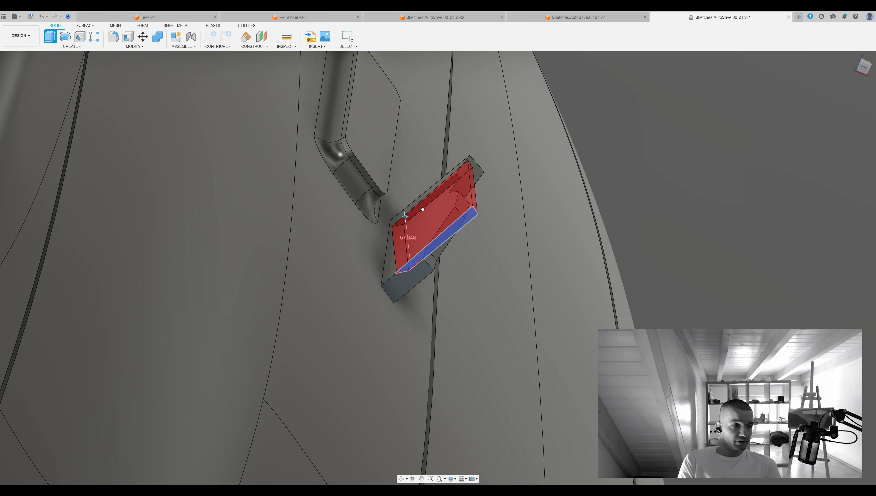
key("Escape")
left_click(446, 273)
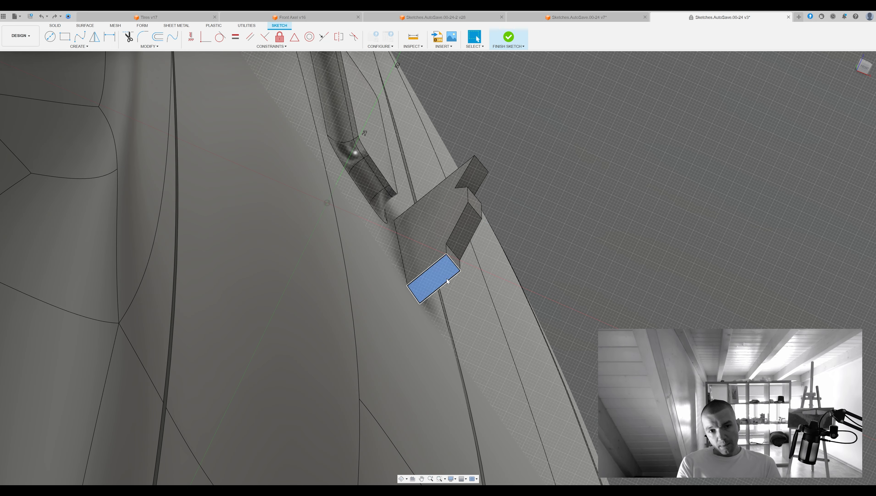
key("e")
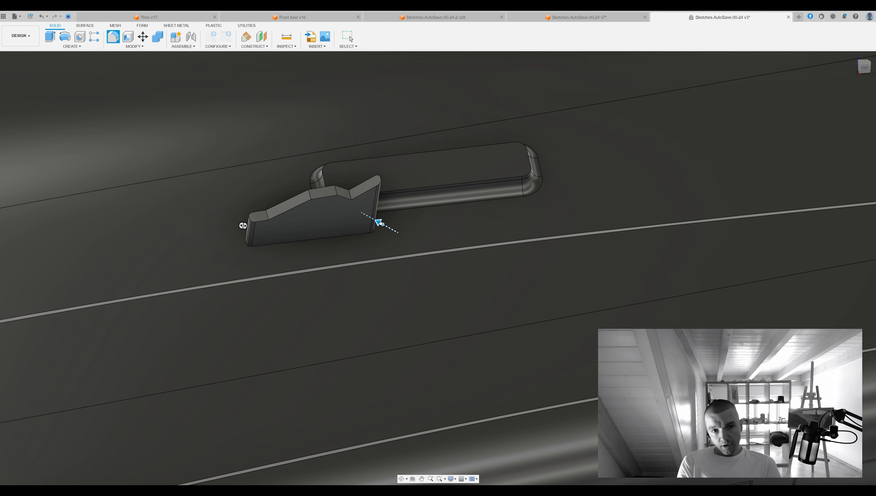
Fillet the bracket plate's end edges and sketch a long rounded rectangle against its sloped side
left_click_drag(380, 223, 302, 231)
left_click(319, 213)
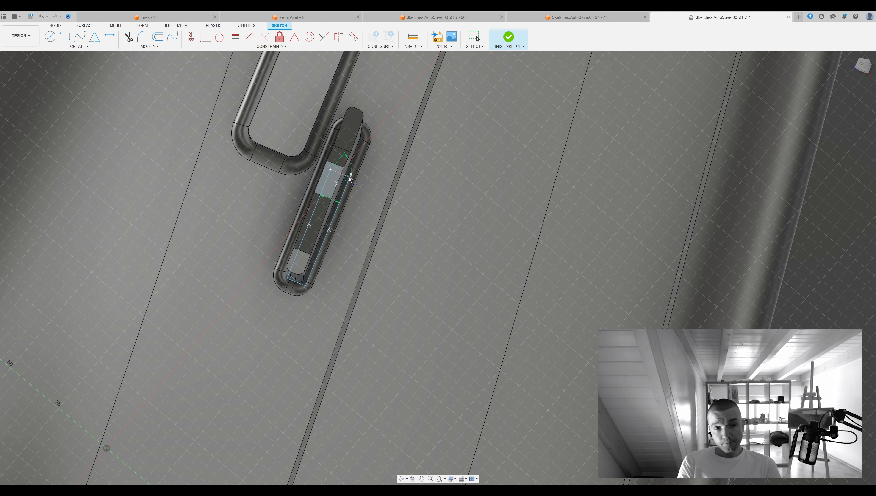
key("f")
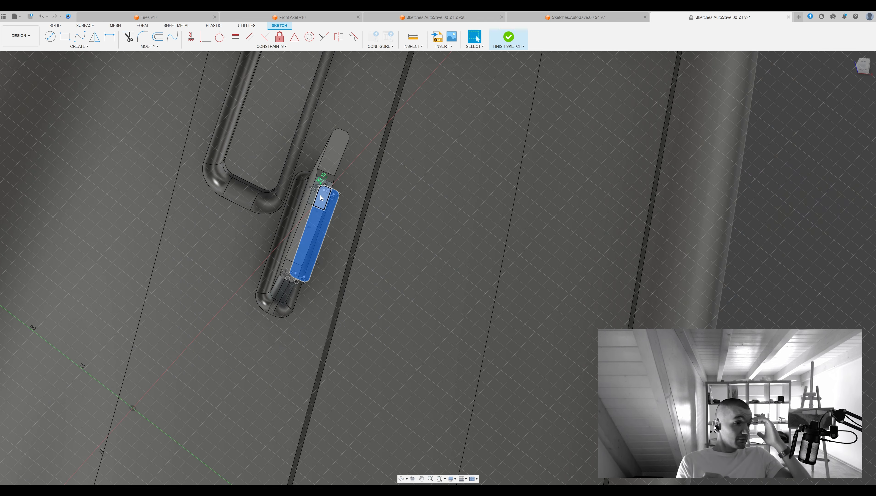
key("ctrl+z")
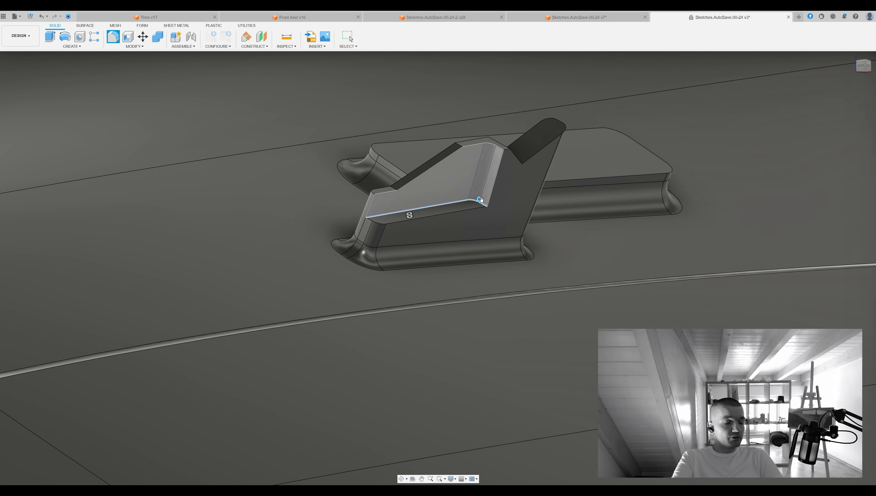
Fillet the edges of the rounded block extruded on the bracket plate
key("Escape")
middle_click_drag(481, 199, 532, 315, "shift")
key("Escape")
middle_click_drag(605, 326, 484, 195, "shift")
key("Escape")
Sketch on the top face of the elongated pad beside the bracket and offset its rounded outline inward
middle_click_drag(600, 183, 400, 302, "shift")
scroll(314, 178, "up", 3)
left_click(281, 183)
scroll(325, 158, "down", 2)
scroll(400, 302, "up", 3)
key("s")
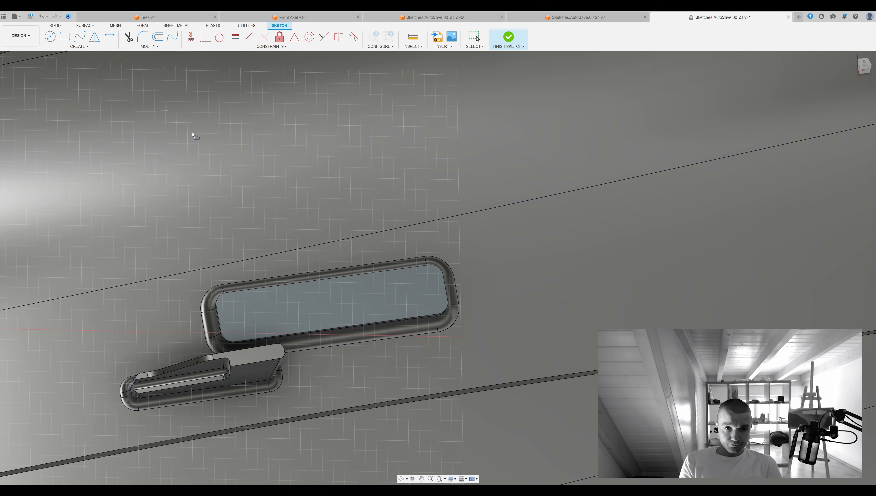
key("Return")
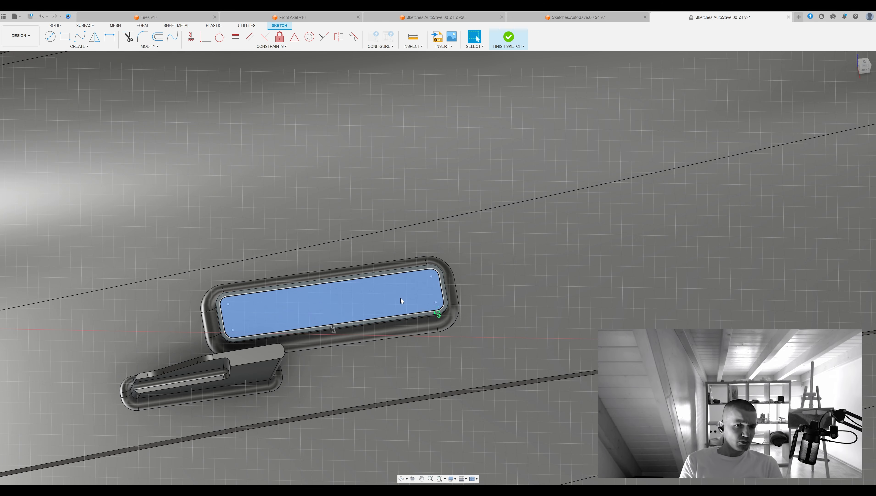
key("Return")
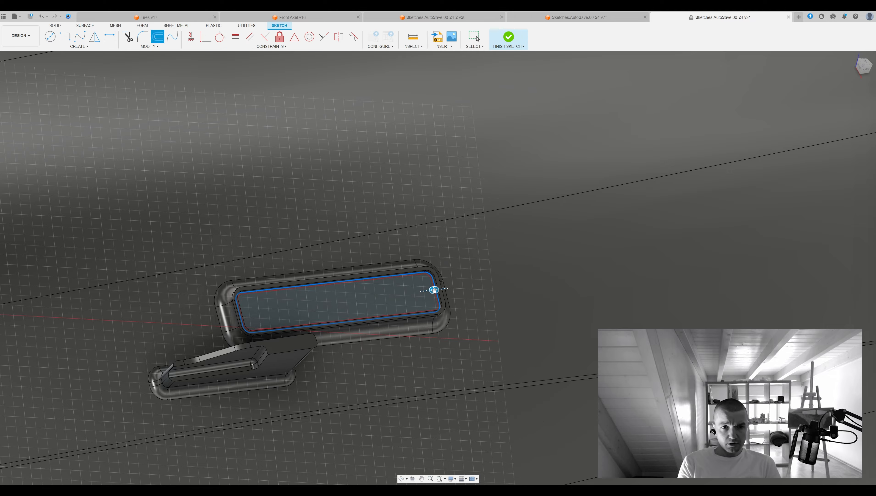
Extrude the offset profile on the pad's top face
middle_click_drag(433, 292, 378, 303, "shift")
key("e")
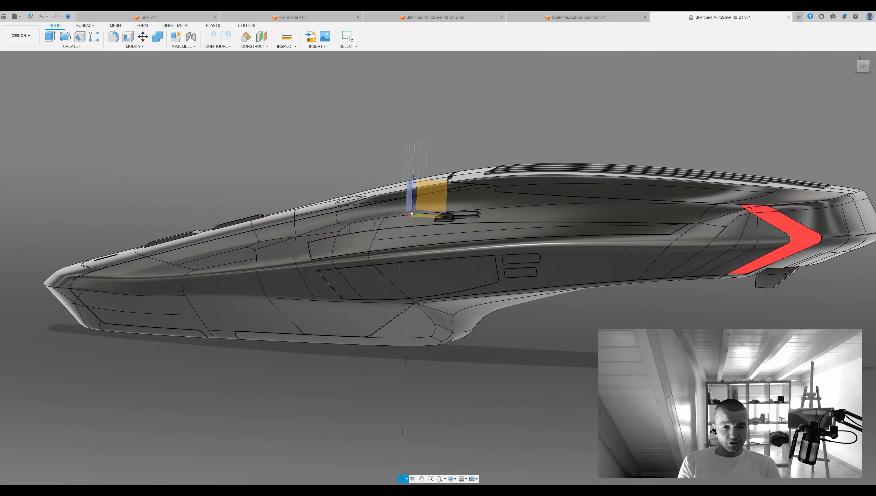
middle_click_drag(463, 96, 604, 222, "shift")
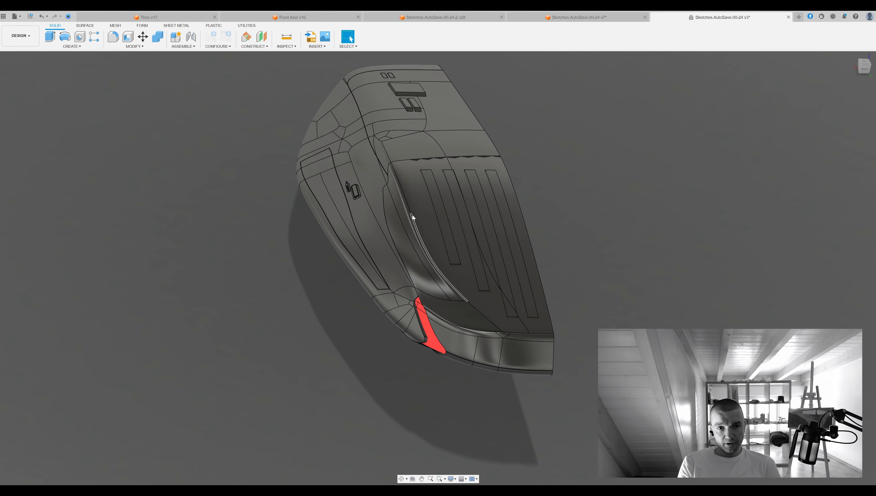
key("Escape")
Fillet the short corner edges at both ends of the four long roof strips
scroll(545, 252, "up", 3)
left_click(465, 270)
key("f")
scroll(533, 274, "up", 5)
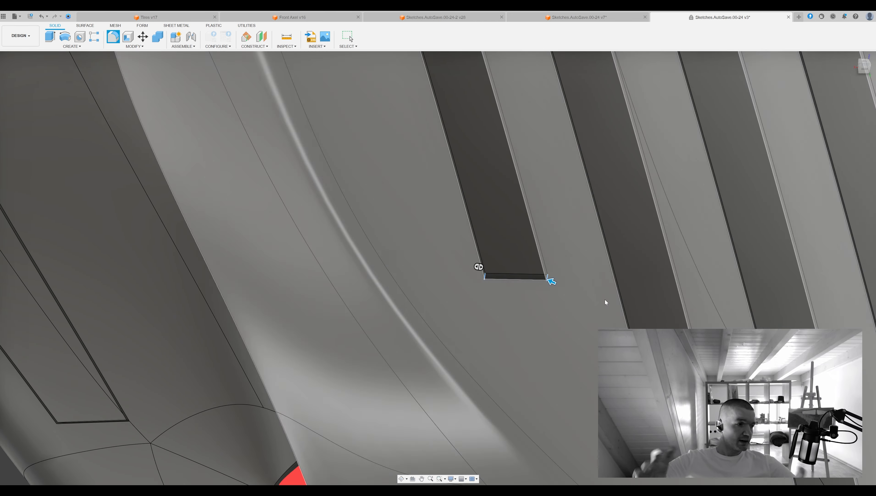
scroll(495, 379, "down", 3)
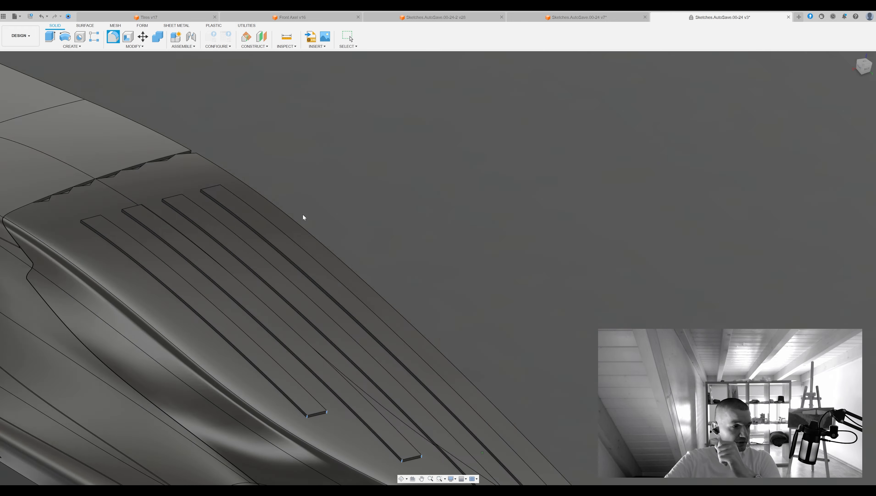
middle_click_drag(303, 214, 479, 300, "shift")
left_click(479, 300)
left_click(461, 258)
left_click(436, 203)
middle_click_drag(436, 203, 452, 190, "shift")
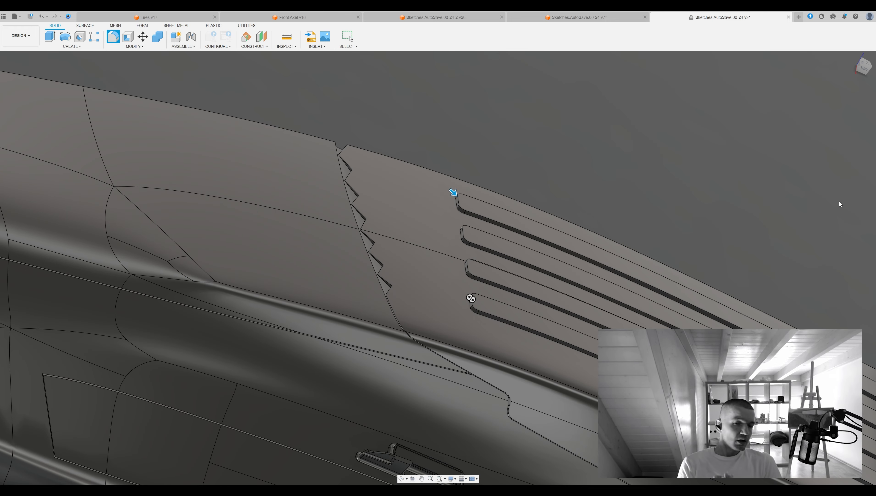
Fillet the outline edges running around the four long roof strips
middle_click_drag(840, 204, 535, 236, "shift")
left_click(535, 236)
left_click(515, 258)
left_click(497, 287)
left_click(483, 318)
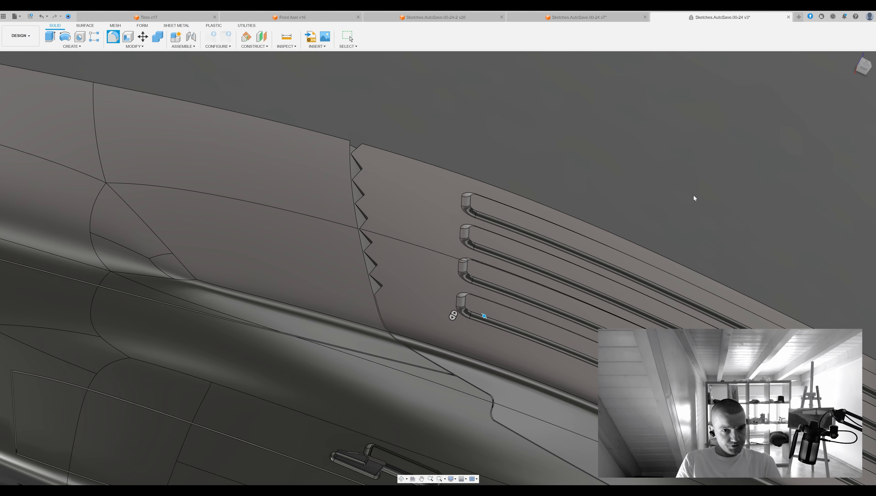
key("Return")
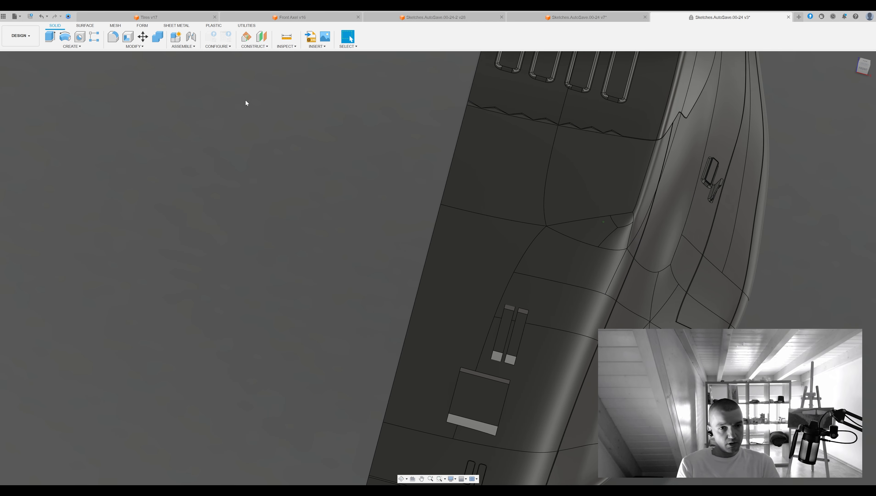
Fillet the edges of the small rectangular details on the front hood
middle_click_drag(246, 103, 538, 334, "shift")
left_click(638, 300)
key("Return")
left_click(538, 334)
key("f")
left_click(516, 281)
key("Return")
Try to sketch a bent chain of lines across the long side panel on a vertical origin plane
middle_click_drag(833, 205, 413, 325, "shift")
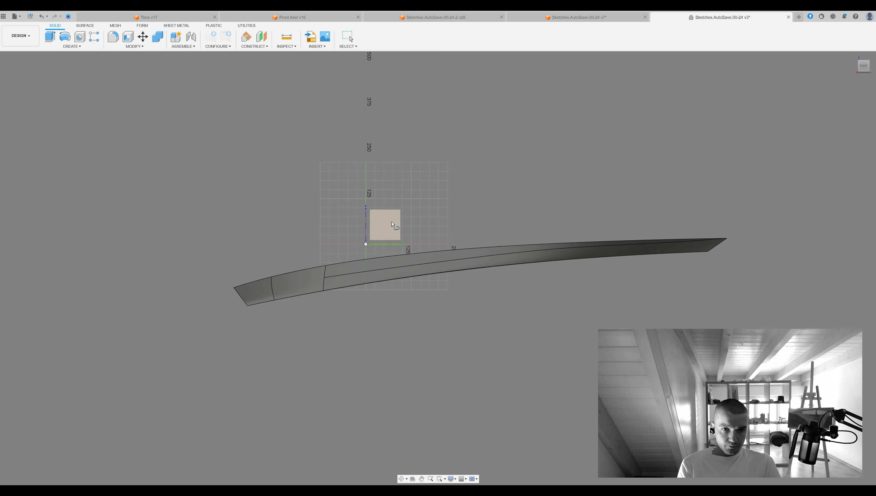
left_click(388, 225)
left_click(238, 305)
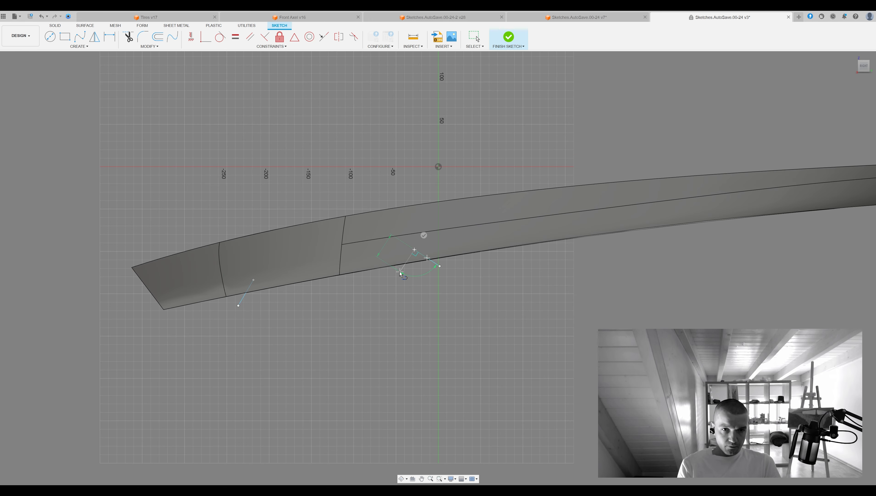
double_click(777, 221)
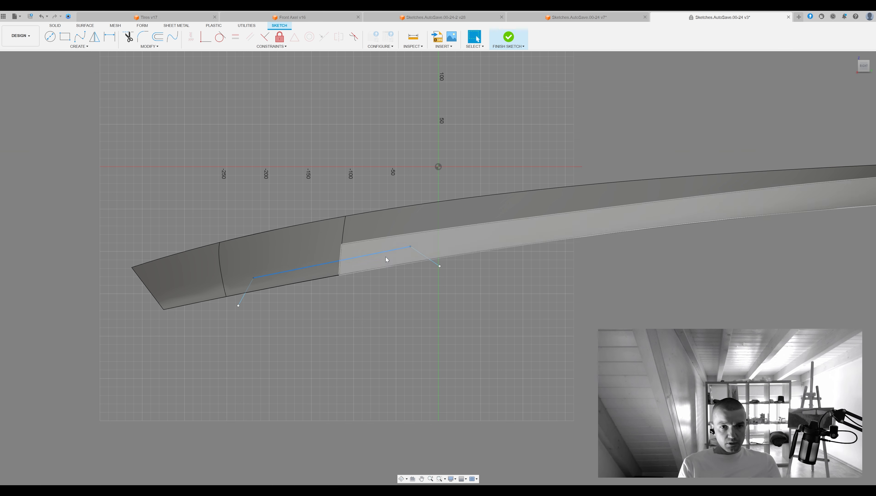
left_click(508, 37)
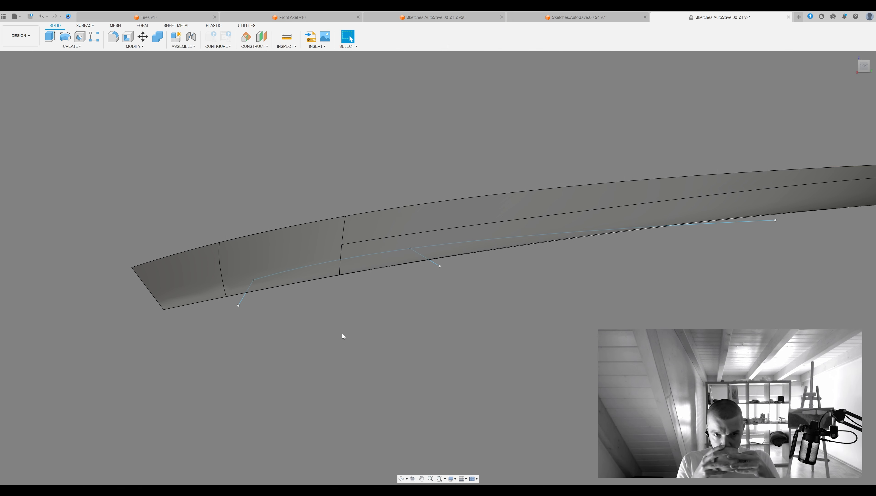
key("ctrl+z")
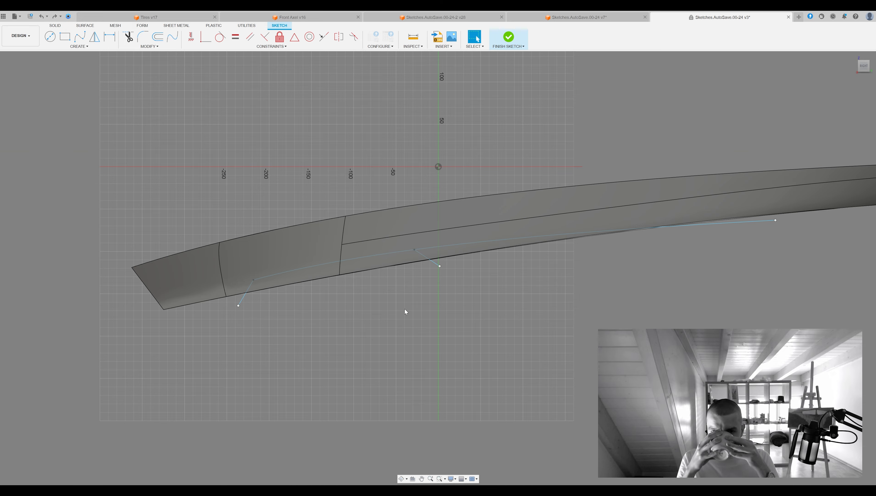
key("ctrl+y")
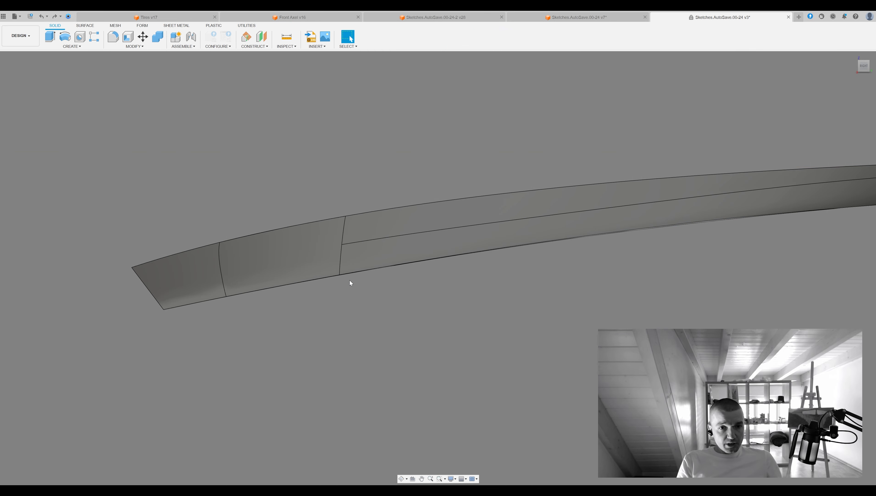
Sketch a narrow four-sided outline along the lower edge of the side panel, near its front end
scroll(350, 282, "down", 5)
scroll(372, 286, "up", 8)
left_click(326, 281)
key("l")
left_click(307, 289)
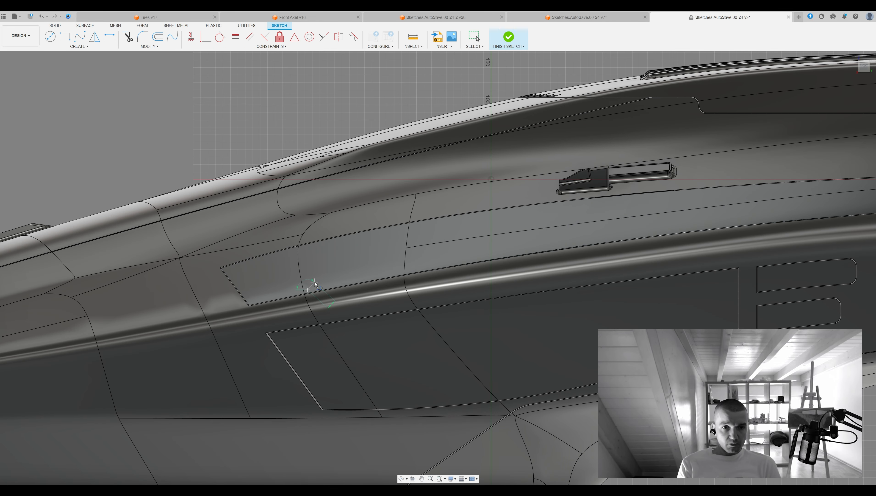
left_click(391, 273)
Try to round the corners of the narrow outline with small sketch fillets
scroll(392, 273, "up", 5)
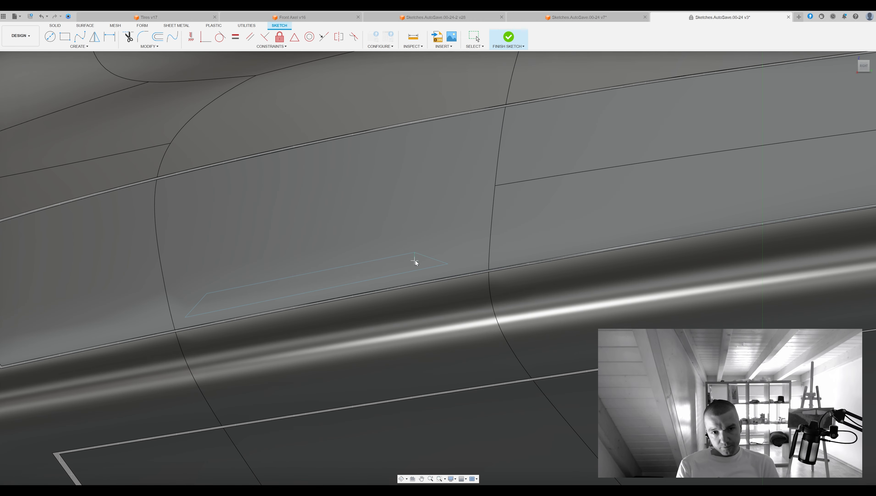
key("f")
left_click(411, 248)
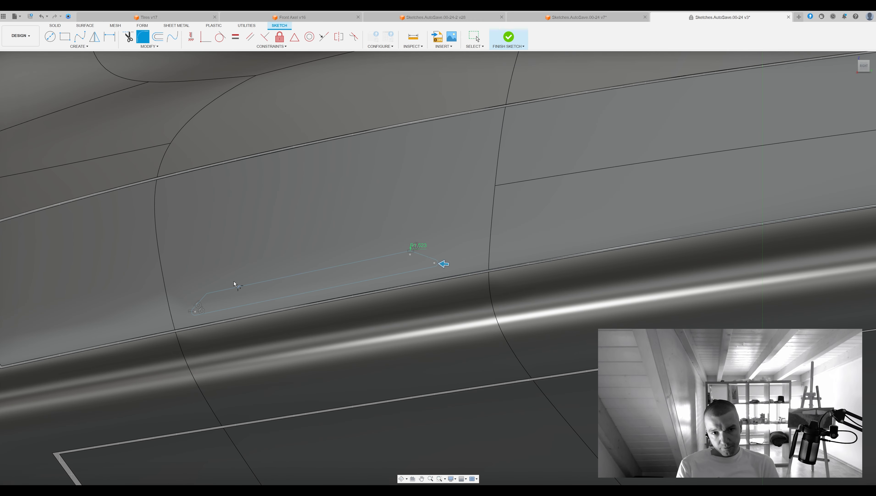
key("Escape")
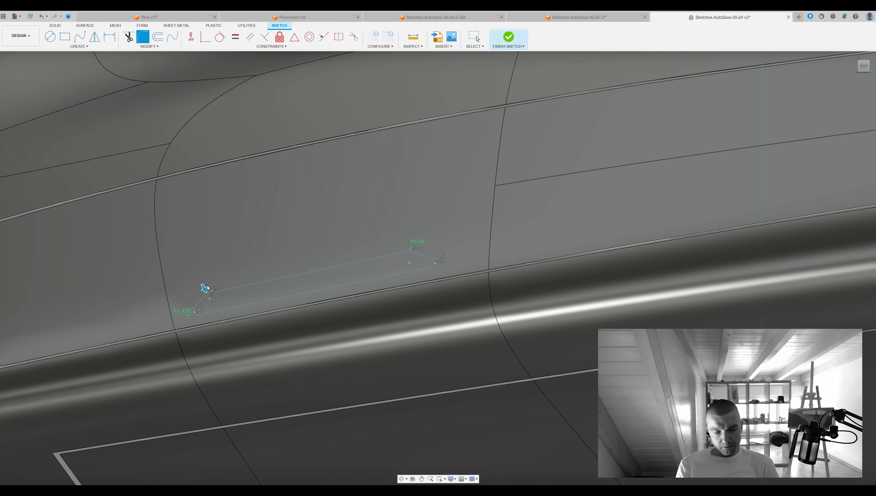
key("Escape")
scroll(418, 247, "up", 4)
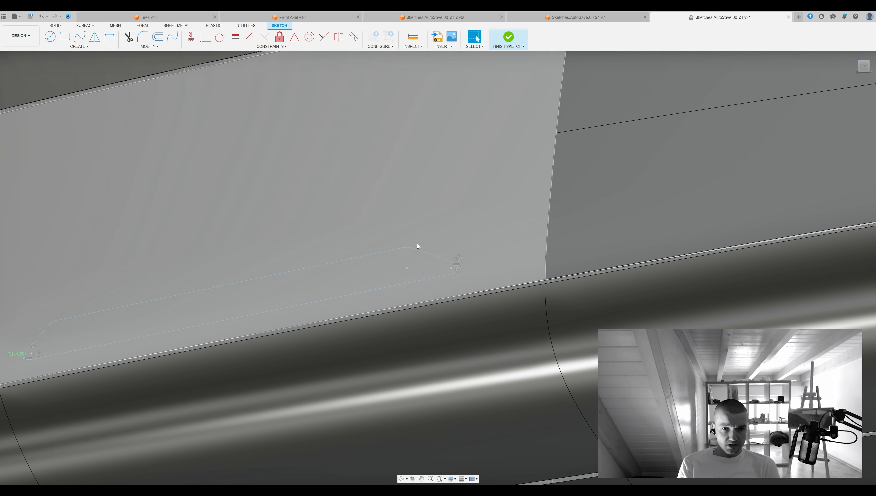
middle_click_drag(413, 268, 548, 270)
scroll(548, 270, "down", 2)
Round the narrow outline's corners with sketch fillets, using larger radii on the two upper corners, and finish the sketch
key("f")
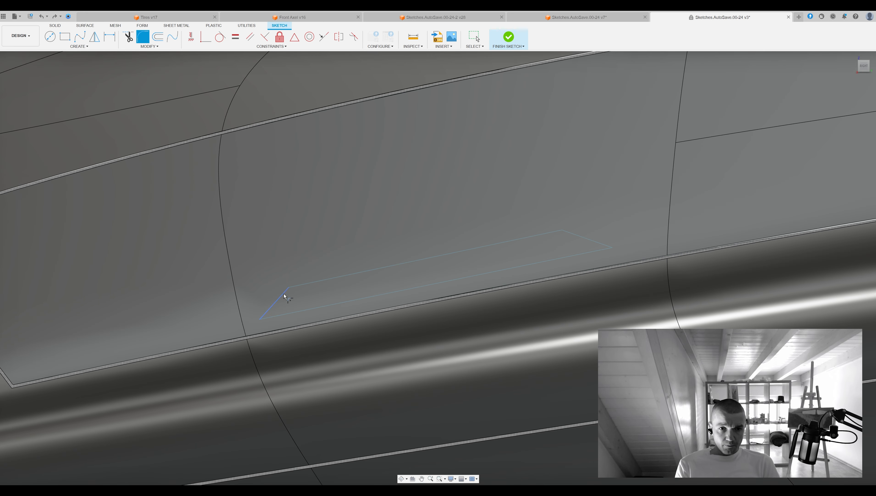
key("Escape")
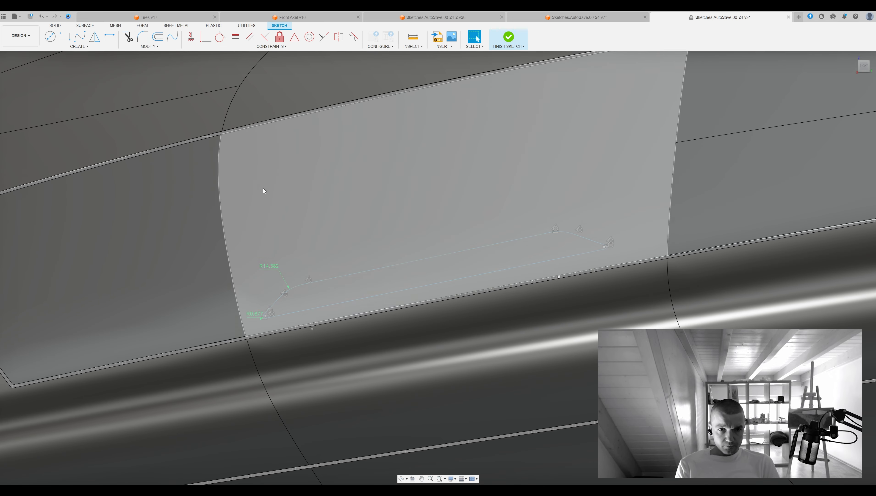
scroll(264, 190, "down", 2)
left_click(509, 37)
Split the side panel's faces with the rounded outline and press-pull the enclosed area
left_click(679, 193)
key("q")
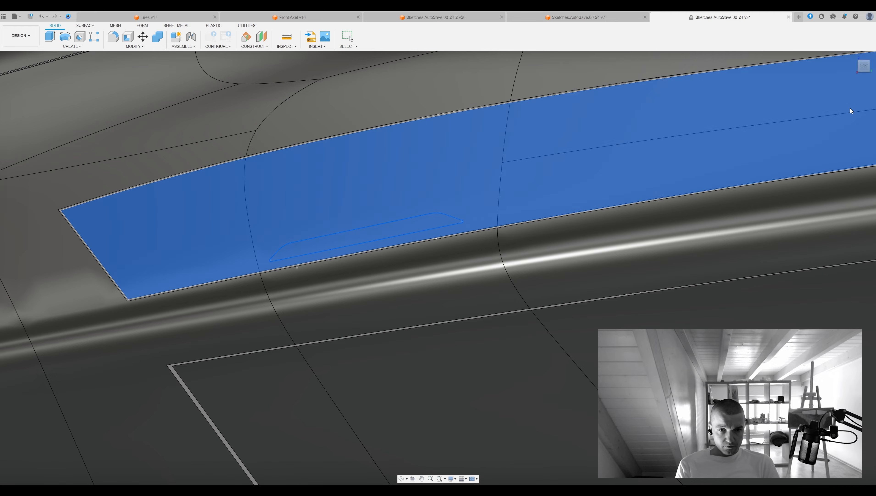
middle_click_drag(679, 193, 464, 228, "shift")
middle_click_drag(721, 219, 654, 175, "shift")
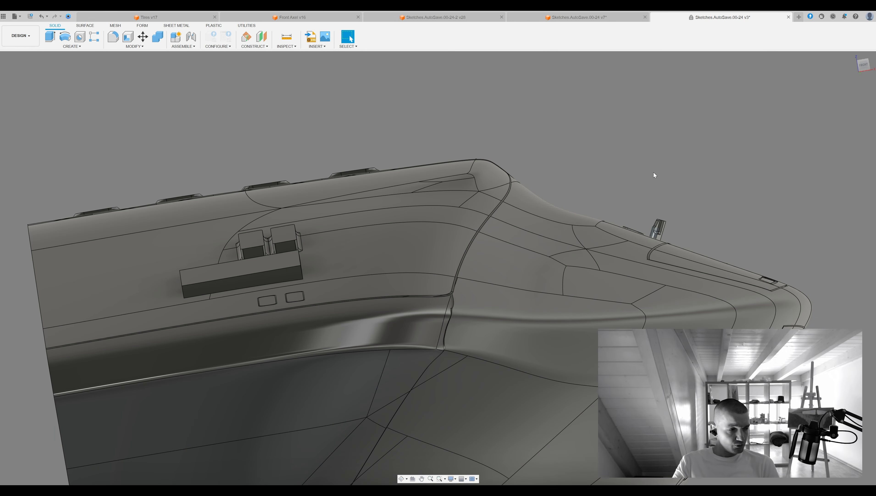
Start a sketch at the rear of the body and draw a small four-sided outline near the inner lower edge
middle_click_drag(677, 196, 426, 156, "shift")
middle_click_drag(486, 155, 521, 319, "shift")
left_click(521, 319)
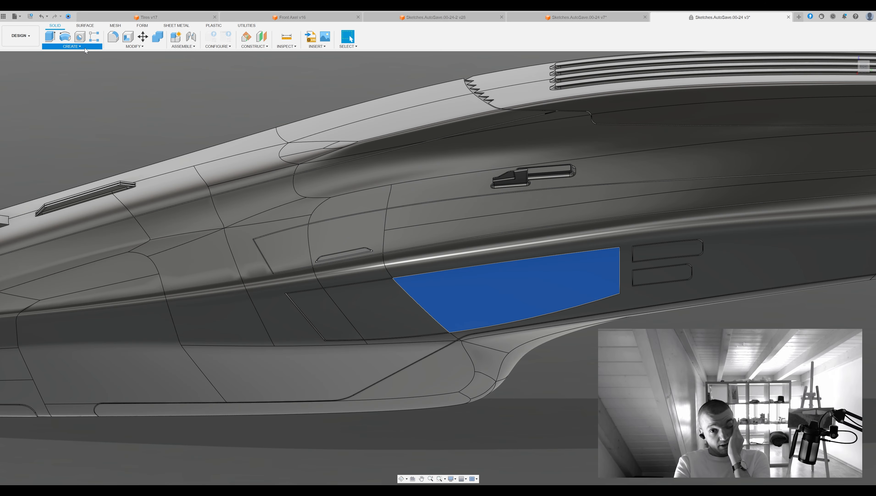
left_click(146, 90)
scroll(438, 243, "down", 4)
middle_click_drag(439, 243, 520, 250)
mouse_move(746, 223)
middle_mouse_down("shift")
mouse_move(642, 167)
mouse_move(691, 190)
mouse_move(659, 236)
mouse_move(652, 268)
middle_mouse_up("shift")
left_click(349, 269)
left_click(544, 337)
key("Escape")
middle_click_drag(544, 336, 660, 255, "shift")
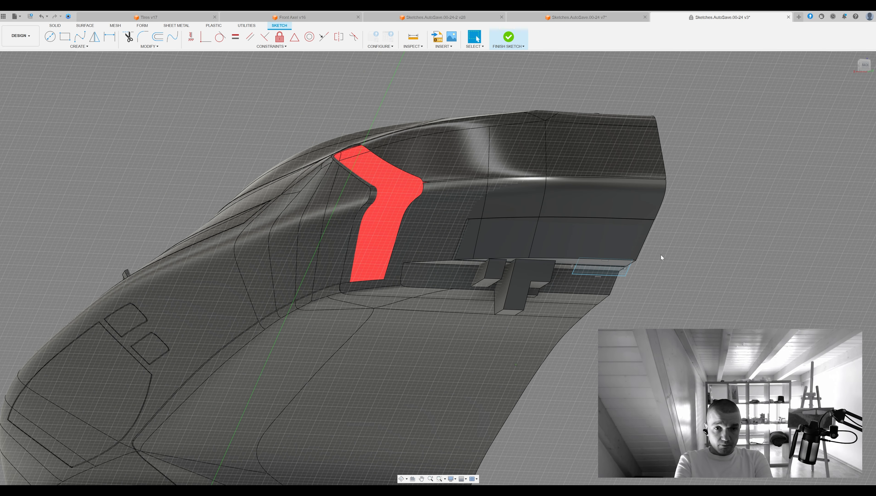
Finish the sketch and try to extrude the small outline at the rear edge
left_click(509, 36)
left_click(618, 236)
key("e")
key("Escape")
left_click(614, 222)
mouse_move(630, 289)
middle_mouse_down("shift")
mouse_move(656, 230)
mouse_move(820, 219)
middle_mouse_up("shift")
key("Delete")
Draw straight lines for a shallow rectangular notch at the inner lower corner of the rear panel and finish the sketch
left_click(865, 64)
key("l")
left_click(165, 184)
left_click(449, 267)
left_click(449, 279)
left_click(449, 267)
key("Escape")
left_click(508, 37)
left_click(489, 270)
key("Return")
middle_click_drag(409, 268, 402, 278, "shift")
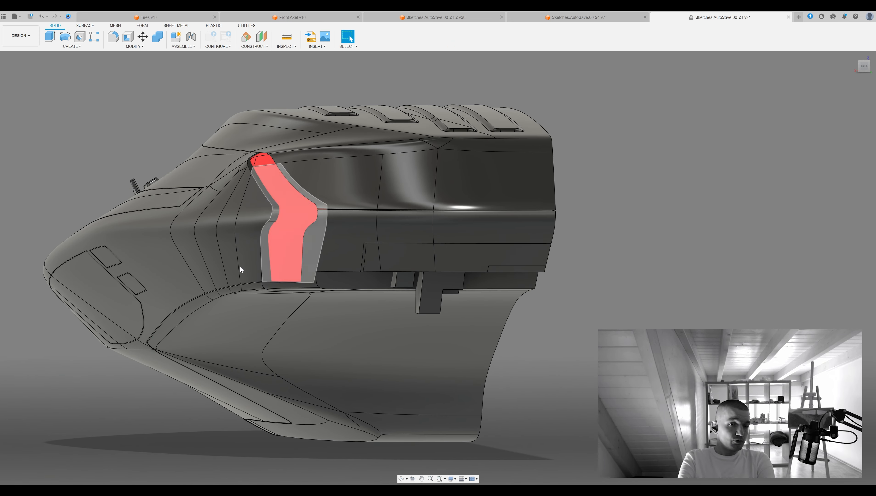
Extrude the small rectangular profile at the inner lower corner of the rear panel
scroll(499, 269, "up", 5)
middle_click_drag(500, 268, 618, 222, "shift")
left_click(642, 189)
key("e")
key("Return")
middle_click_drag(695, 194, 590, 184, "shift")
left_click(462, 149)
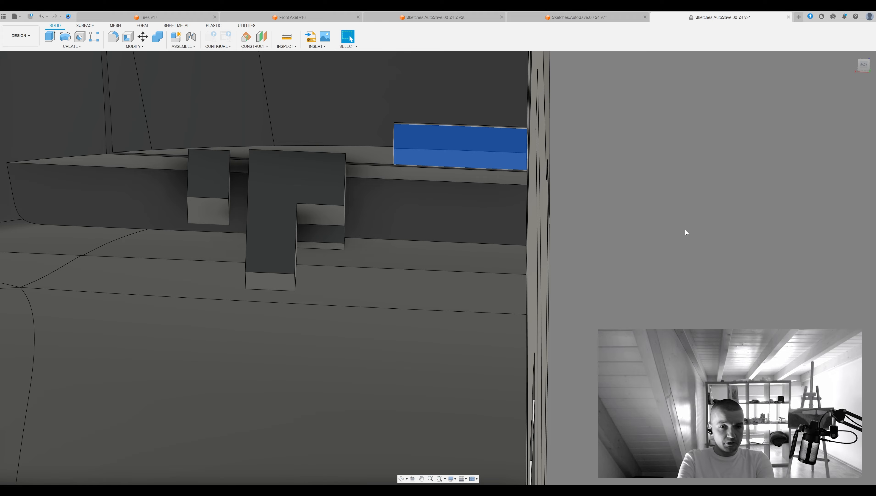
key("shift+i")
middle_click_drag(686, 227, 323, 139, "shift")
key("shift+i")
middle_click_drag(674, 211, 586, 255, "shift")
key("Escape")
Fillet the inside corner of the L-shaped rear bracket
left_click(577, 247)
key("f")
key("Return")
middle_click_drag(647, 248, 555, 264, "shift")
left_click(494, 261)
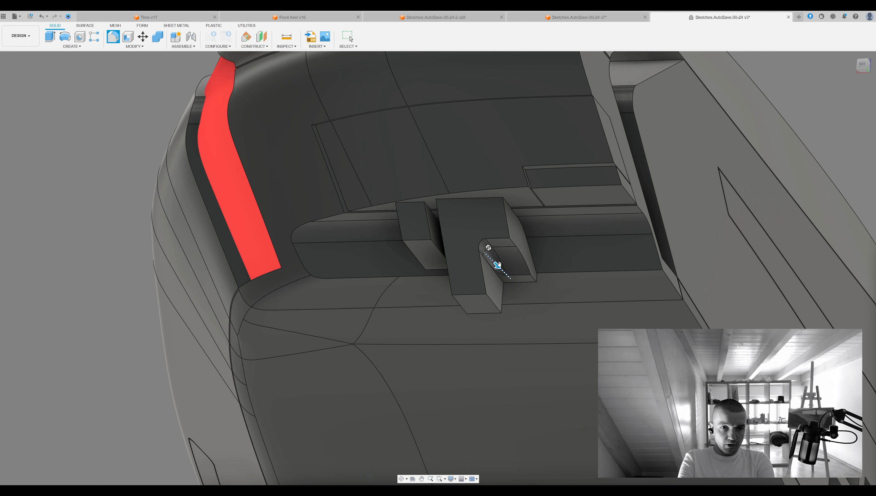
left_click_drag(497, 267, 504, 273)
key("Return")
Reshape the underside of the two rear brackets with sloped lower faces
middle_click_drag(505, 274, 542, 160, "shift")
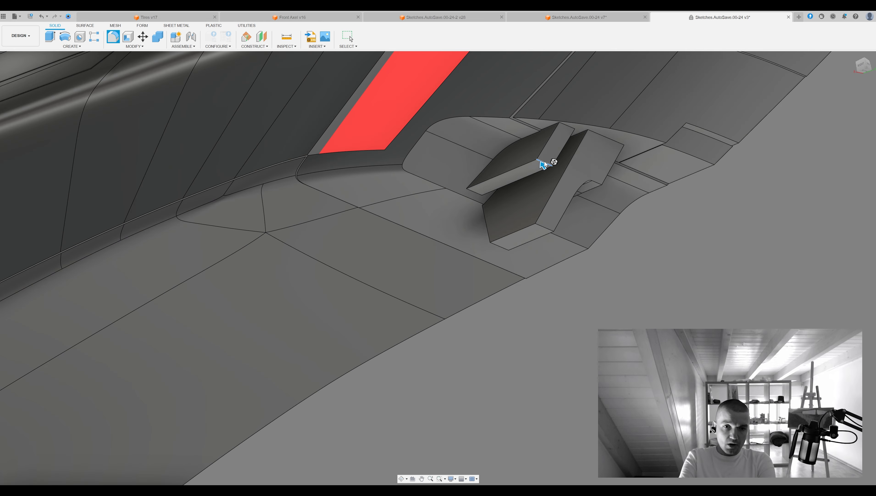
left_click(543, 225)
middle_click_drag(543, 226, 564, 241, "shift")
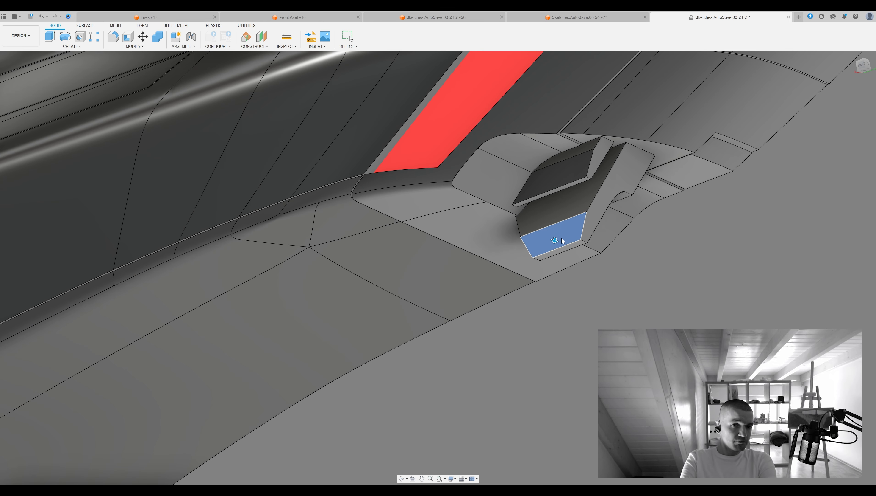
key("Return")
Fillet the edges beside the sloped lower faces on both rear brackets
scroll(585, 240, "up", 5)
left_click(586, 242)
key("f")
left_click(591, 135)
left_click_drag(590, 134, 552, 96)
key("Return")
middle_click_drag(551, 95, 509, 182)
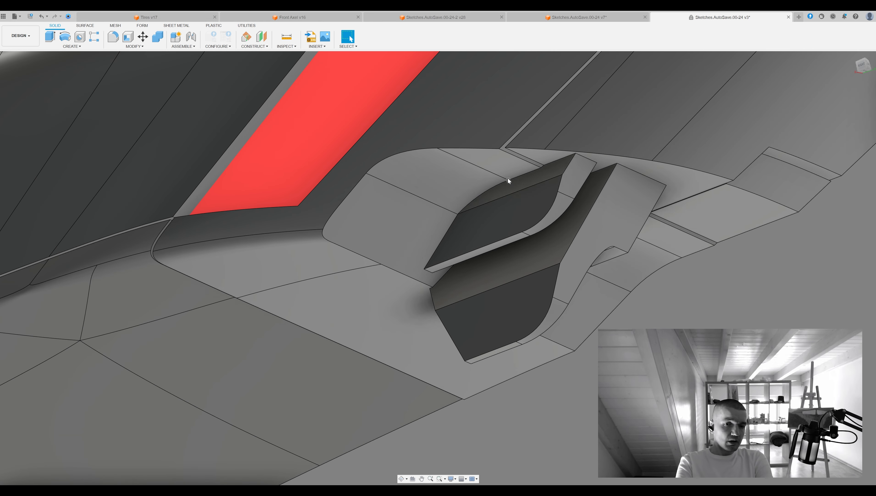
Round the edge where the L-shaped rear bracket meets the body wall
left_click_drag(517, 182, 515, 187)
middle_click_drag(516, 186, 494, 225, "shift")
key("Return")
left_click(493, 225)
key("q")
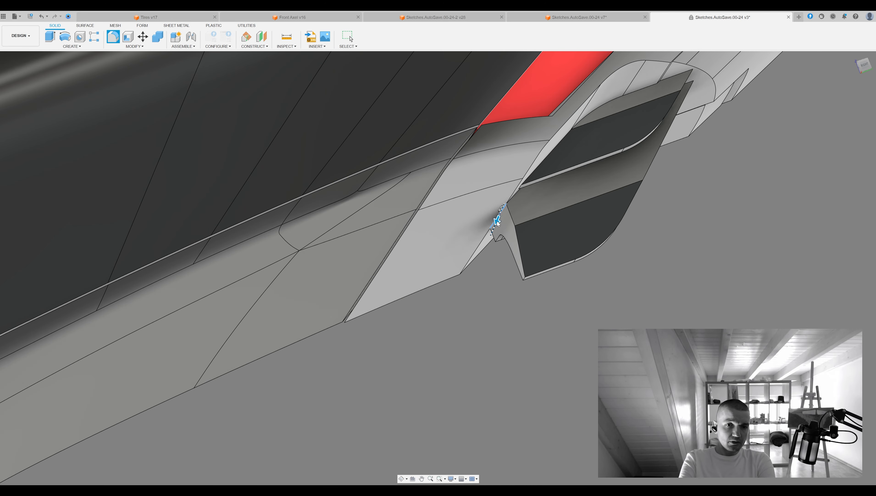
left_click_drag(496, 219, 495, 254)
Combine the rear bracket with the adjoining vehicle body
scroll(822, 207, "down", 5)
middle_click_drag(823, 207, 674, 223, "shift")
scroll(673, 222, "up", 4)
left_click(158, 37)
left_click(689, 201)
key("Return")
Fillet the short edges at the upper ends of the rear brackets
middle_click_drag(620, 295, 583, 284, "shift")
left_click(578, 213)
key("f")
middle_click_drag(577, 211, 259, 255, "shift")
left_click(252, 273)
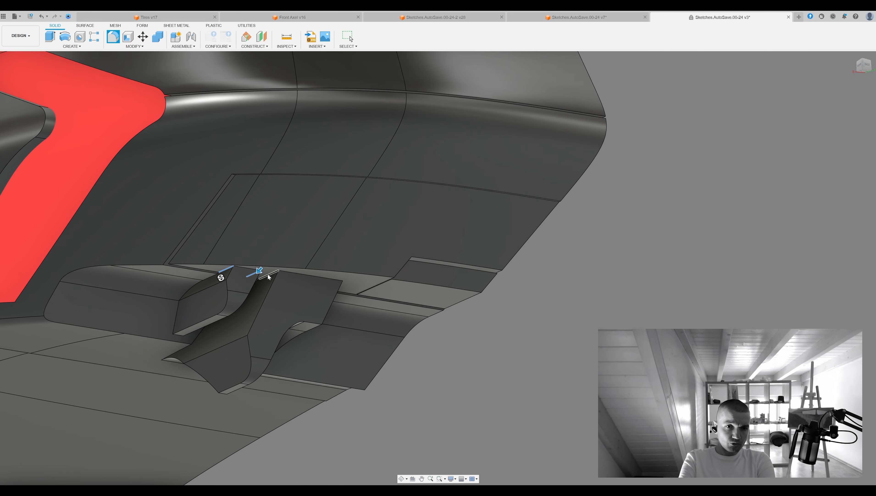
key("Return")
middle_click_drag(340, 285, 532, 391, "shift")
scroll(532, 390, "down", 3)
middle_click_drag(323, 159, 541, 368, "shift")
left_click(541, 368)
key("f")
key("Escape")
Try to move the floor faces of the two slots behind the side panel
middle_click_drag(438, 355, 557, 314, "shift")
scroll(557, 314, "down", 5)
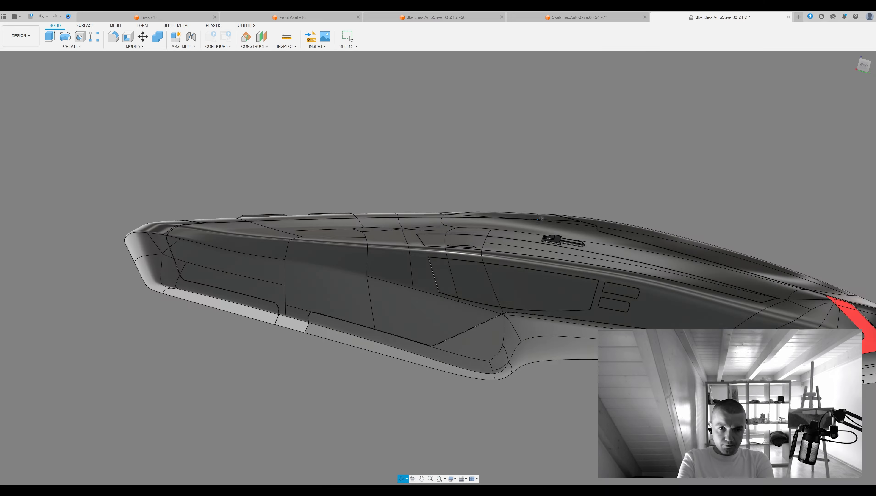
scroll(609, 307, "up", 8)
left_click(548, 282)
left_click(482, 331)
left_click(841, 119)
key("m")
left_click(539, 283)
left_click_drag(539, 296, 547, 315)
left_click_drag(551, 288, 556, 283)
key("Escape")
Raise the face of the upper side slot out of its recess with the Move tool
key("m")
left_click(552, 287)
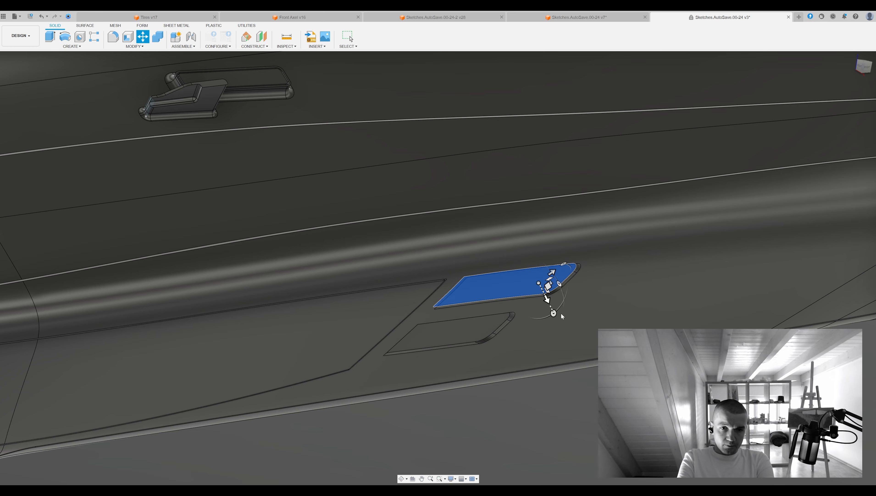
scroll(369, 326, "down", 5)
left_click(724, 202)
middle_click_drag(238, 308, 444, 273)
scroll(490, 305, "up", 3)
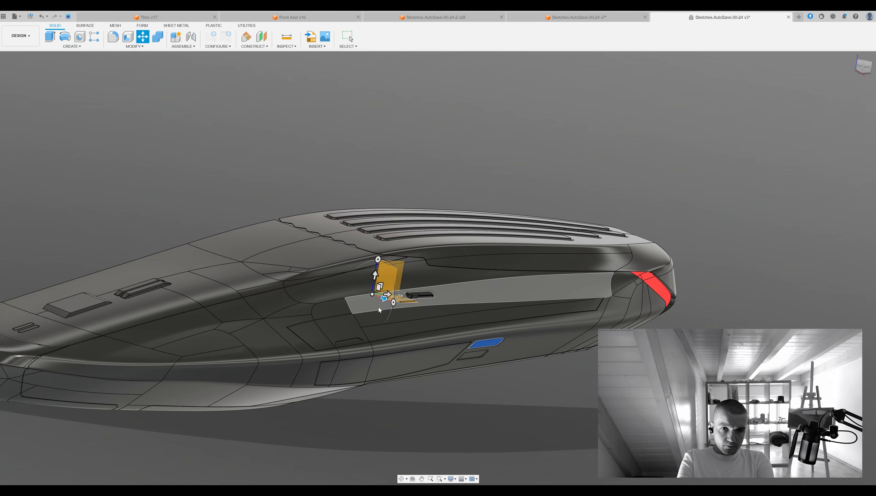
scroll(401, 309, "up", 8)
key("Escape")
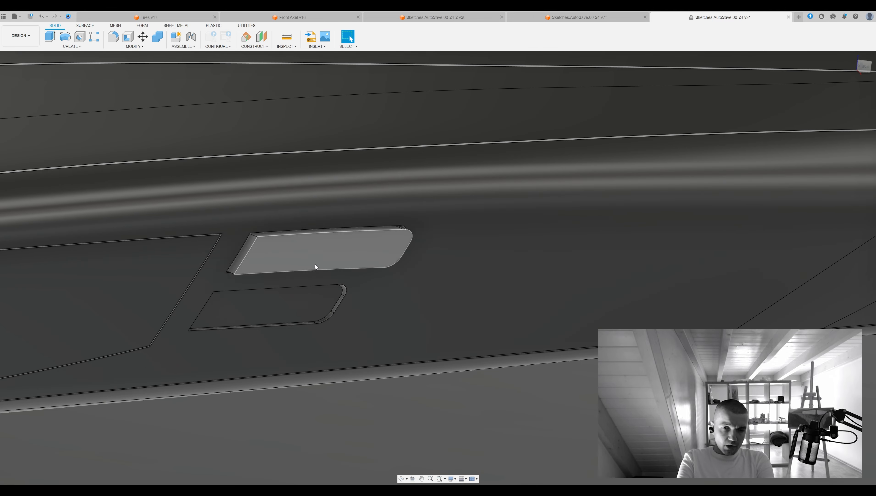
Move the upper slot's raised pad geometry rearward to leave a step partway along the slot
left_click(312, 261)
scroll(311, 260, "down", 8)
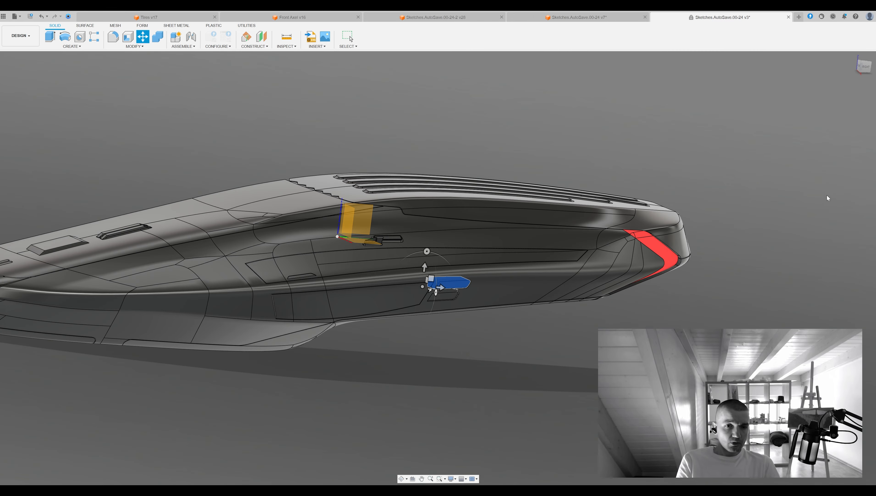
scroll(422, 285, "up", 5)
middle_click_drag(431, 290, 513, 315)
left_click_drag(520, 321, 625, 314)
key("Return")
Press-pull the forward floor of the upper side slot and fillet the step beside the raised pad
scroll(544, 325, "up", 5)
left_click(551, 311)
key("q")
key("Return")
key("f")
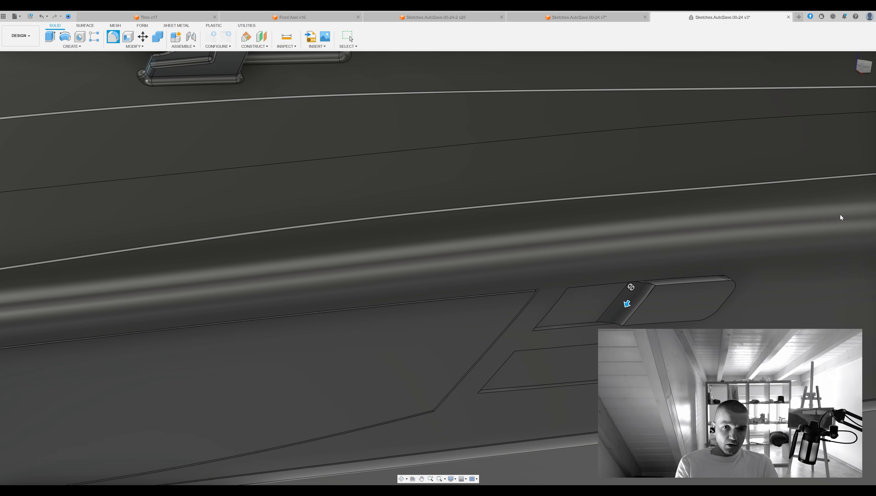
middle_click_drag(647, 311, 448, 241, "shift")
scroll(360, 284, "down", 5)
scroll(630, 286, "up", 5)
key("Escape")
Try to fillet the outline edge loop of the upper side slot
left_click(427, 284)
scroll(427, 285, "up", 3)
double_click(426, 288)
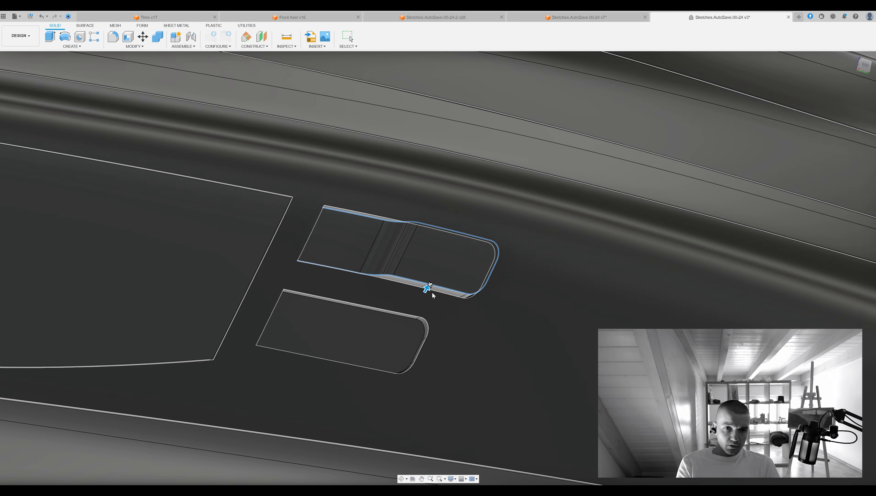
key("Escape")
scroll(417, 305, "down", 2)
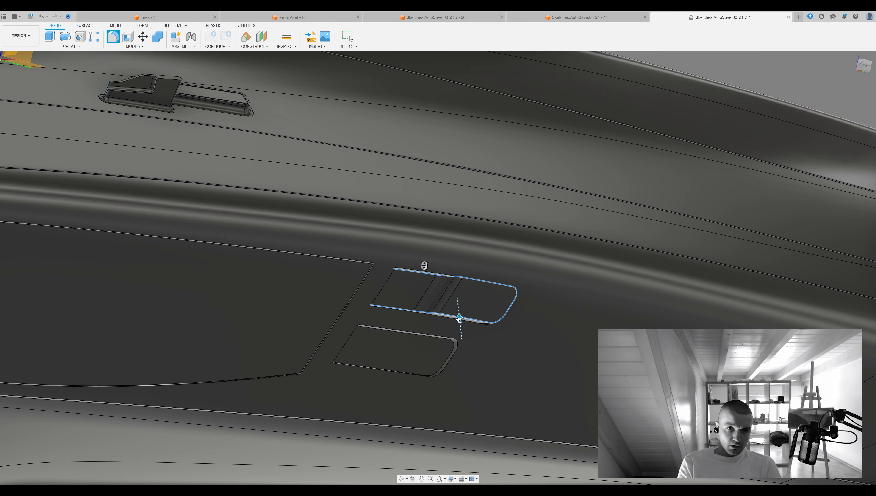
scroll(560, 284, "down", 10)
scroll(555, 250, "up", 10)
Shape the lower side slot with a raised rear pad and a sloped step like the upper one
left_click(500, 250)
key("m")
key("Escape")
scroll(538, 265, "down", 5)
scroll(451, 273, "up", 6)
middle_click_drag(403, 214, 804, 180)
key("m")
key("Escape")
scroll(504, 357, "down", 3)
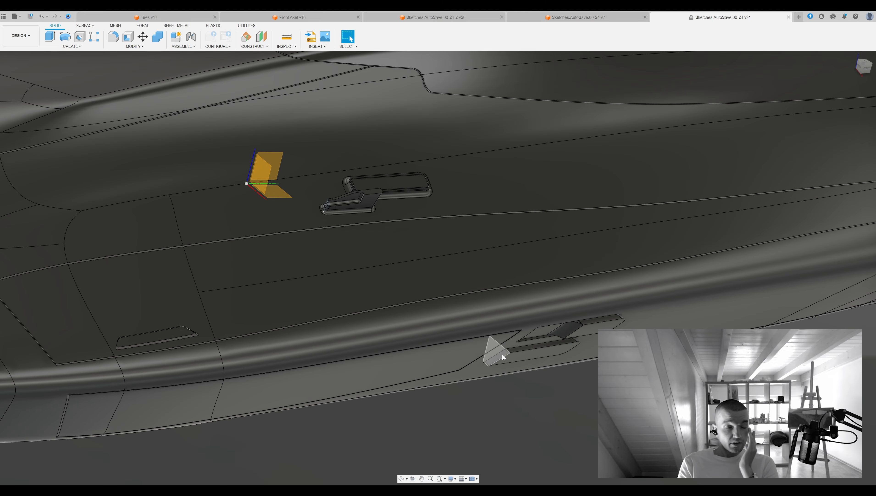
middle_click_drag(504, 357, 616, 314, "shift")
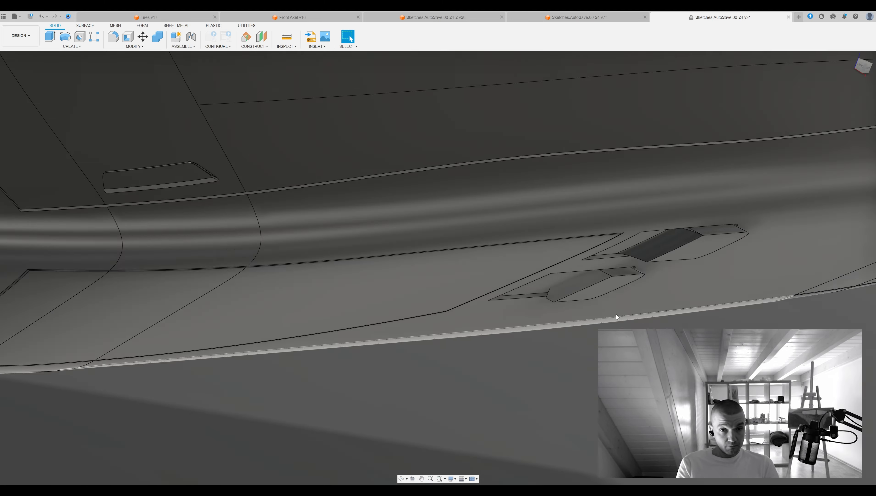
scroll(418, 284, "up", 5)
scroll(418, 286, "down", 5)
Press-pull the forward floor face of the lower side slot
middle_click_drag(416, 297, 442, 340, "shift")
key("q")
left_click(401, 326)
key("Return")
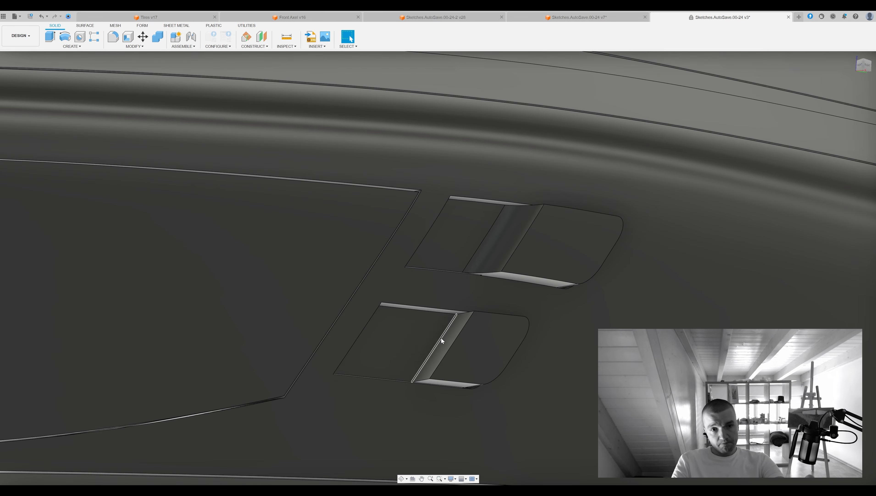
Try to fillet an edge of the side panel in front of the two slots
scroll(560, 307, "down", 10)
middle_click_drag(560, 307, 503, 263, "shift")
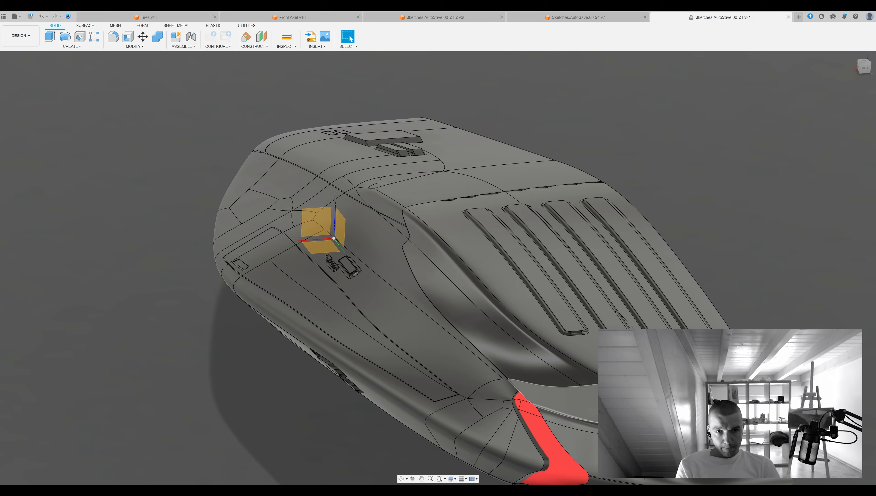
middle_click_drag(590, 208, 584, 250, "shift")
scroll(659, 304, "up", 8)
key("f")
left_click(508, 270)
key("Escape")
scroll(584, 249, "up", 5)
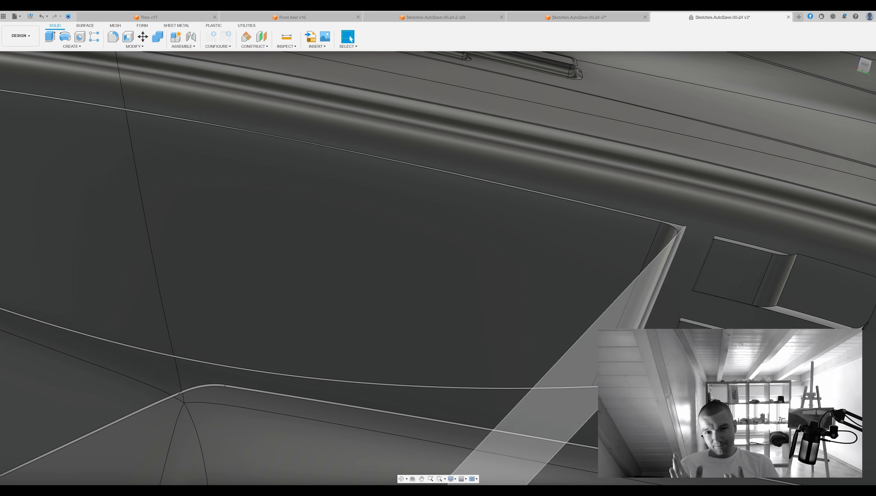
Fillet the corners and base edges of the rectangular pad on the upper front surface
scroll(581, 349, "down", 5)
middle_click_drag(581, 349, 555, 313, "shift")
scroll(451, 295, "up", 3)
scroll(565, 307, "down", 5)
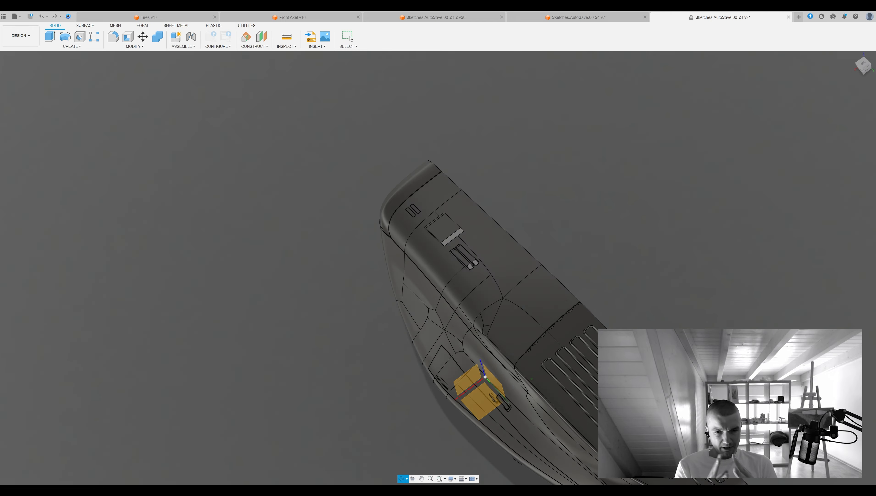
scroll(518, 409, "up", 5)
middle_click_drag(518, 409, 407, 239, "shift")
key("f")
left_click(465, 239)
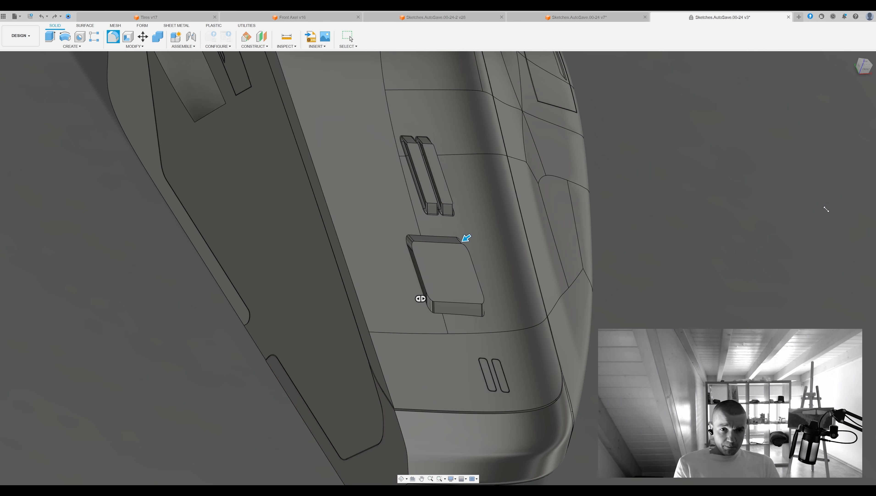
middle_click_drag(826, 209, 728, 241, "shift")
middle_click_drag(418, 264, 399, 261, "shift")
mouse_move(685, 224)
middle_mouse_down("shift")
mouse_move(464, 237)
mouse_move(566, 241)
mouse_move(585, 233)
middle_mouse_up("shift")
Sketch three small circles in one corner of the pad's top face and cut them as shallow holes
left_click(524, 285)
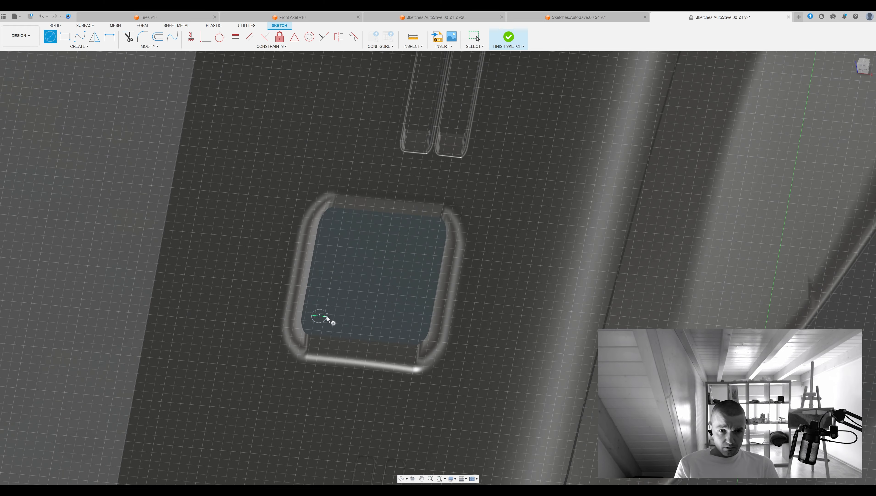
mouse_move(322, 315)
middle_mouse_down("shift")
mouse_move(399, 292)
mouse_move(359, 323)
middle_mouse_up("shift")
left_click(342, 290)
left_click(385, 326)
key("Escape")
scroll(384, 326, "up", 3)
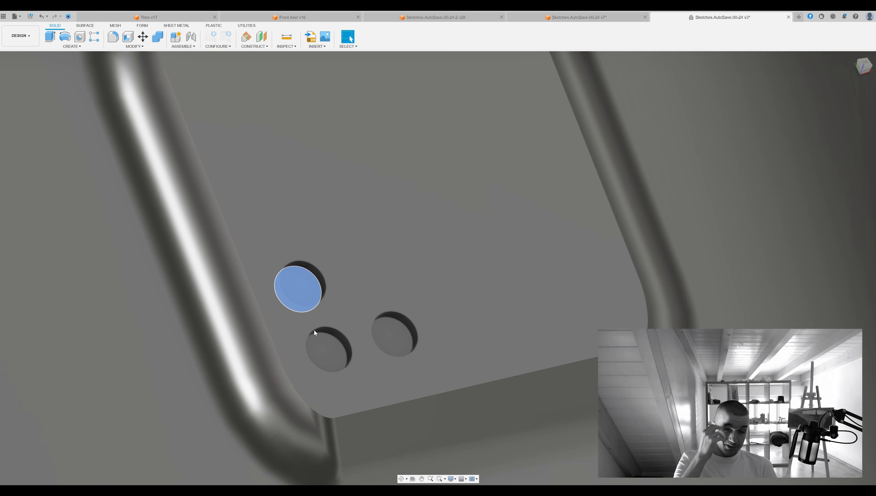
Offset the hole circles in the pad sketch and extrude them into round buttons with thin gaps around them
left_click(50, 36)
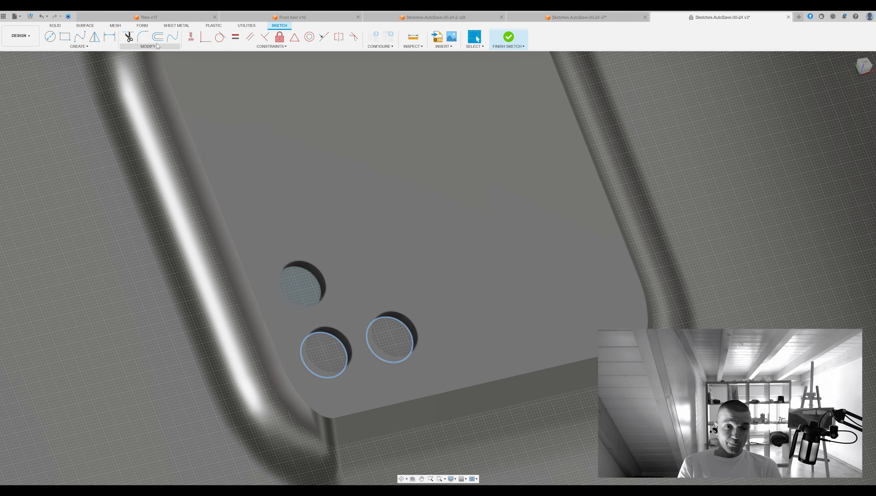
left_click(509, 37)
left_click(315, 362)
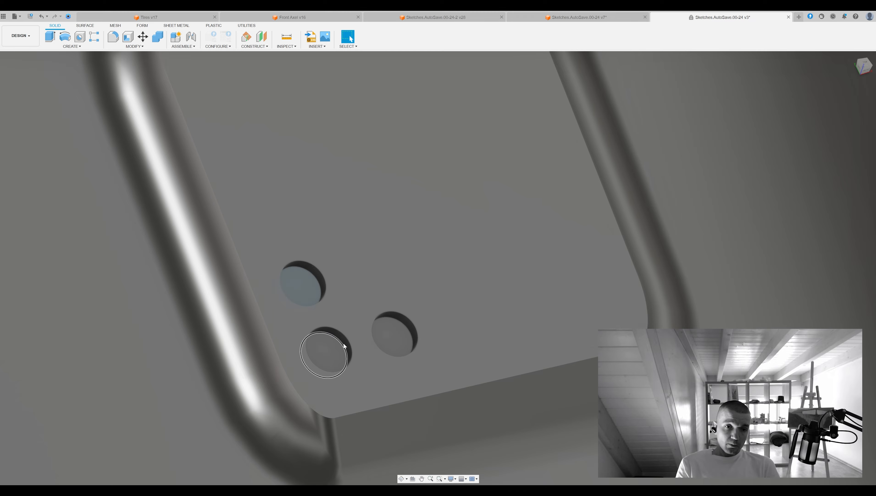
double_click(314, 289)
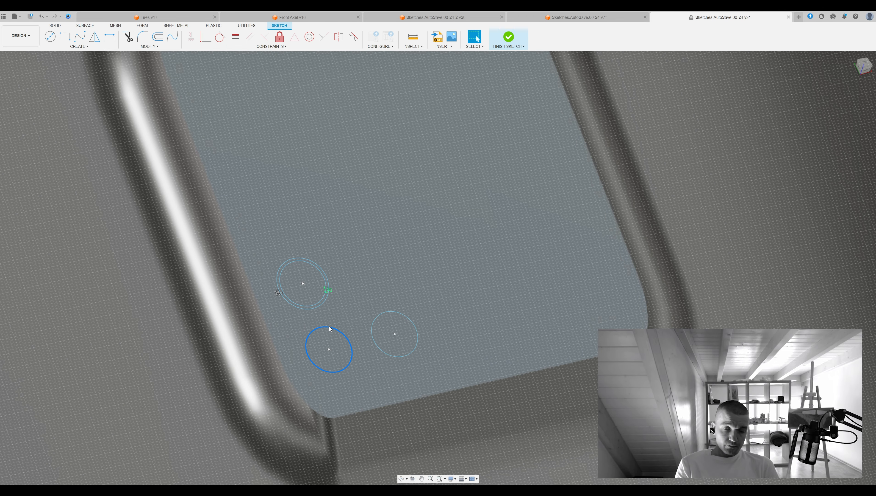
key("e")
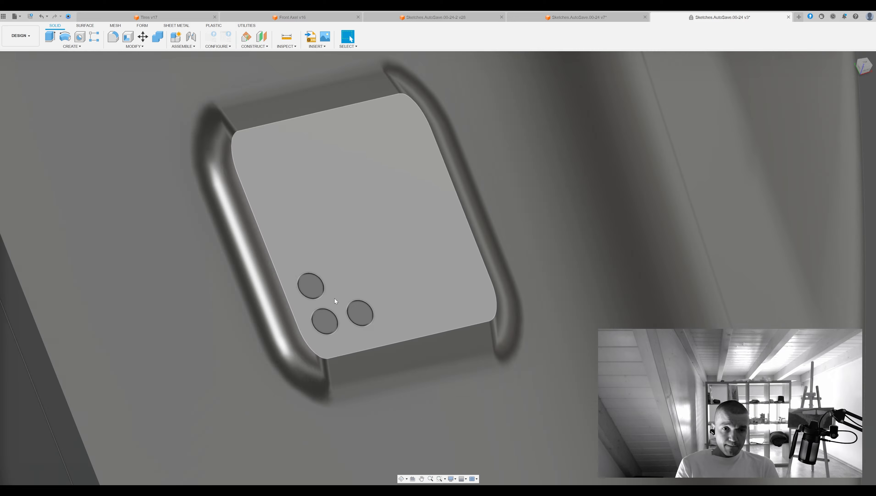
Divide the side panel with a slanted line and start a sketch on the side origin plane
scroll(336, 300, "down", 10)
mouse_move(335, 301)
middle_mouse_down("shift")
mouse_move(368, 354)
mouse_move(442, 303)
mouse_move(403, 274)
mouse_move(429, 359)
mouse_move(447, 322)
middle_mouse_up("shift")
scroll(403, 273, "up", 5)
scroll(448, 323, "down", 4)
left_click(864, 65)
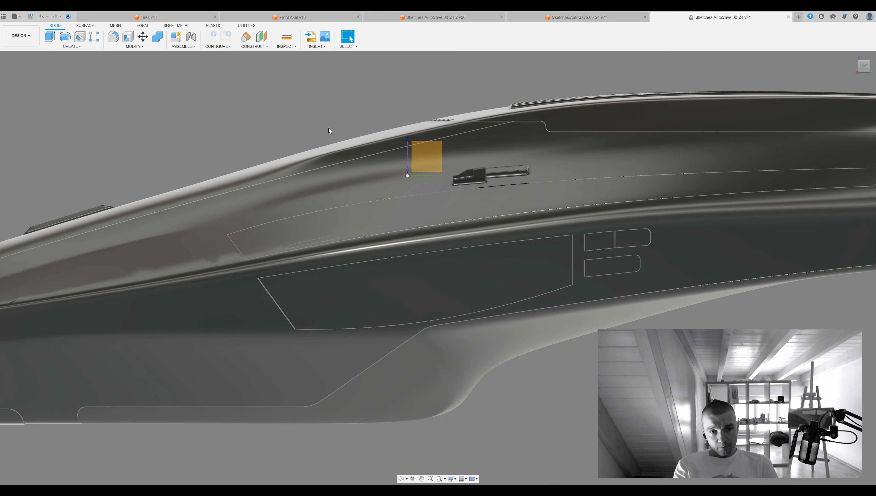
left_click(427, 156)
scroll(361, 270, "up", 5)
scroll(365, 268, "down", 3)
key("Escape")
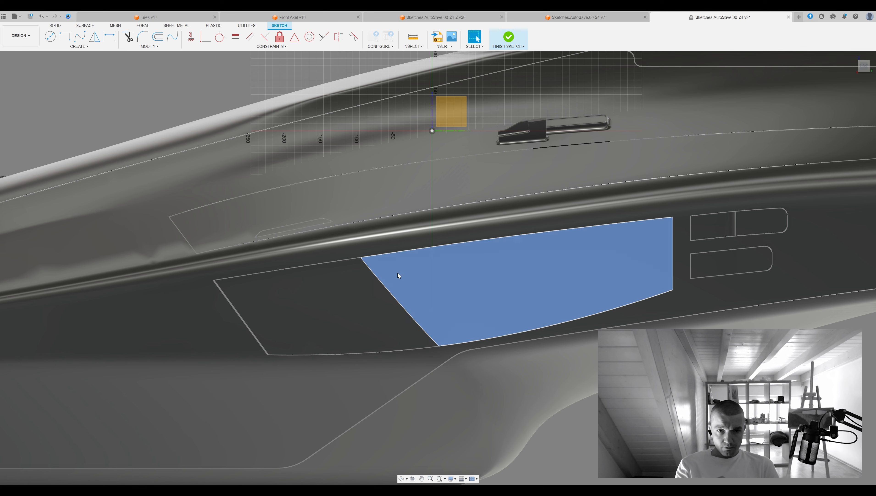
Sketch a narrow vertical slot with rounded corners near the side panel's rear edge and extrude its profile
scroll(671, 285, "up", 5)
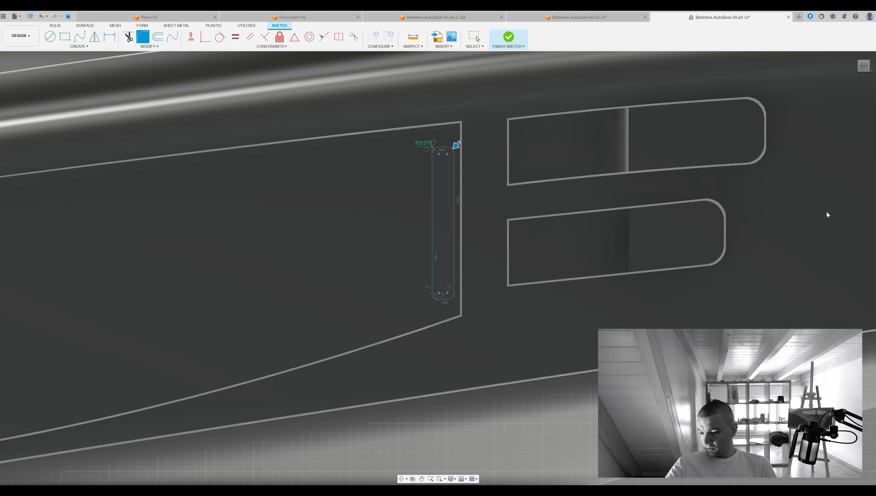
left_click(509, 36)
left_click(381, 201)
mouse_move(454, 156)
middle_mouse_down("shift")
mouse_move(443, 218)
mouse_move(476, 245)
mouse_move(439, 205)
mouse_move(592, 174)
middle_mouse_up("shift")
left_click(444, 218)
key("e")
key("Return")
left_click(616, 246)
middle_click_drag(615, 247, 465, 255, "shift")
key("m")
left_click(516, 252)
key("m")
key("Escape")
key("f")
left_click(528, 294)
key("Escape")
scroll(464, 231, "up", 3)
scroll(429, 232, "down", 3)
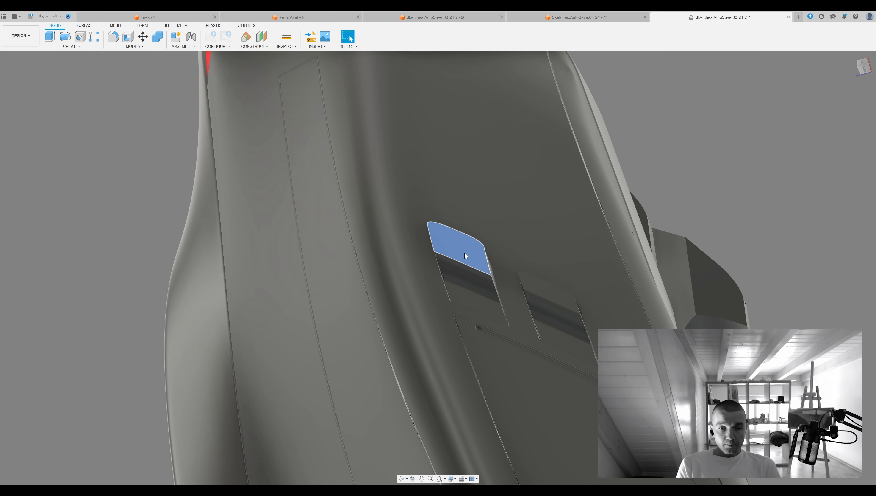
middle_click_drag(489, 253, 430, 227, "shift")
middle_click_drag(489, 316, 541, 243, "shift")
scroll(493, 360, "down", 5)
scroll(545, 295, "up", 5)
scroll(514, 334, "down", 5)
scroll(542, 243, "up", 4)
middle_click_drag(542, 243, 593, 254)
key("f")
left_click(517, 291)
key("Escape")
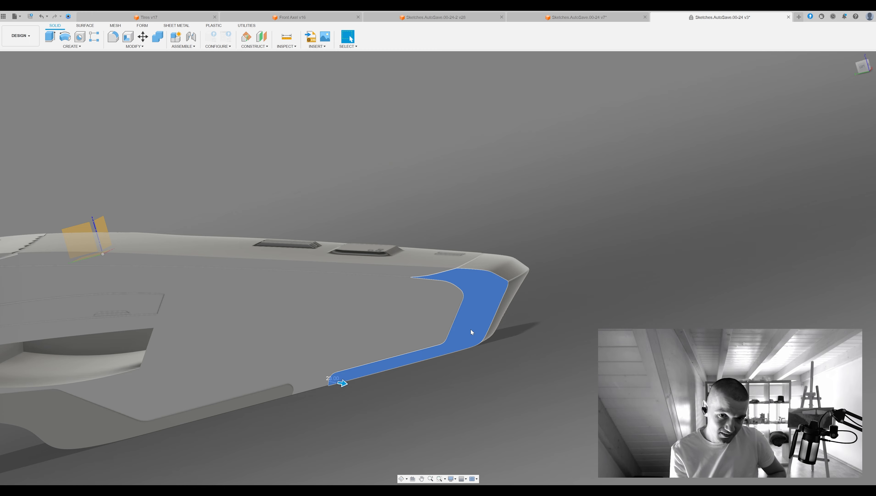
Try to hollow the nose section of the body with Shell through its flat inner face, testing wall thicknesses of 3 and 1
key("Return")
middle_click_drag(534, 299, 554, 284, "shift")
middle_click_drag(554, 284, 520, 301, "shift")
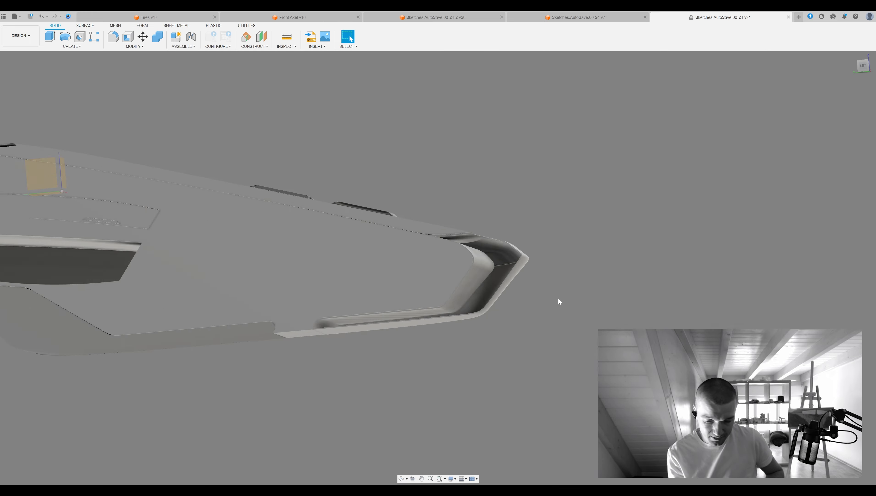
left_click(520, 301)
type("3")
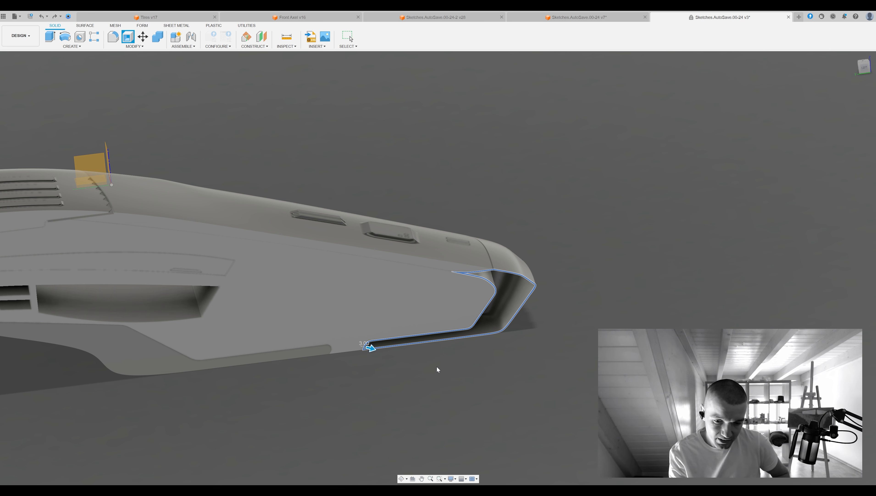
type("0")
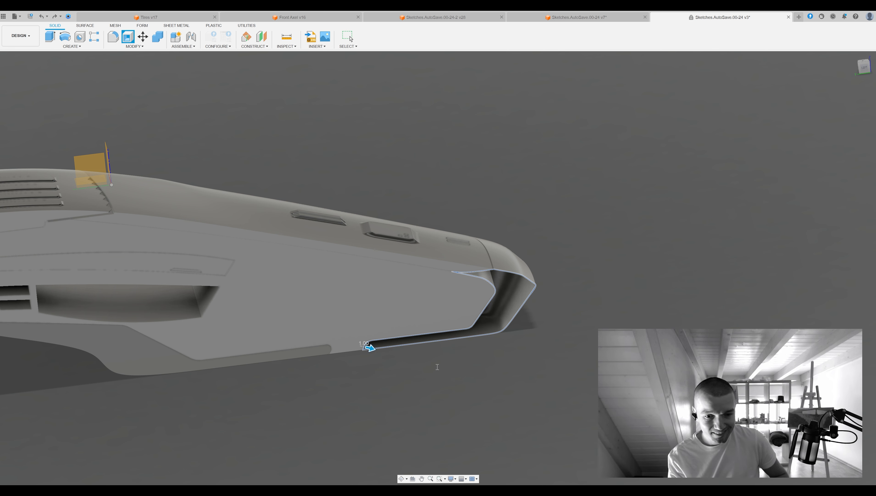
middle_click_drag(444, 362, 336, 176, "shift")
key("f")
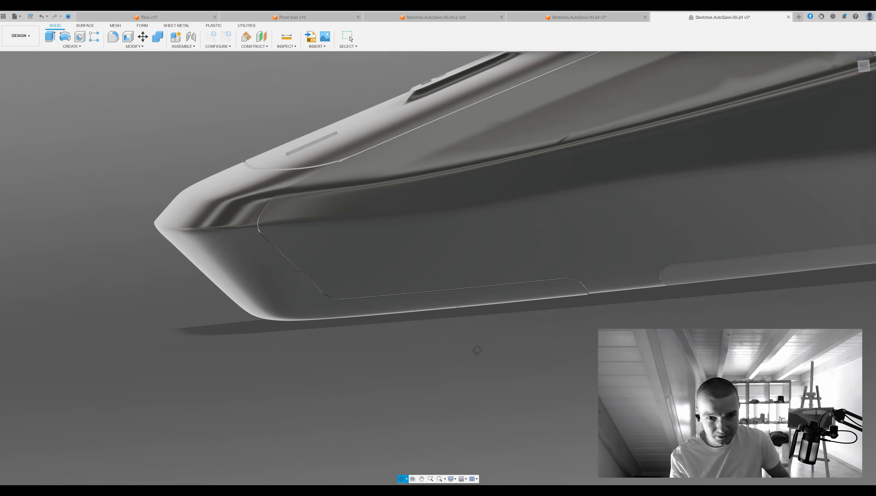
middle_click_drag(451, 243, 528, 290, "shift")
left_click(528, 291)
key("f")
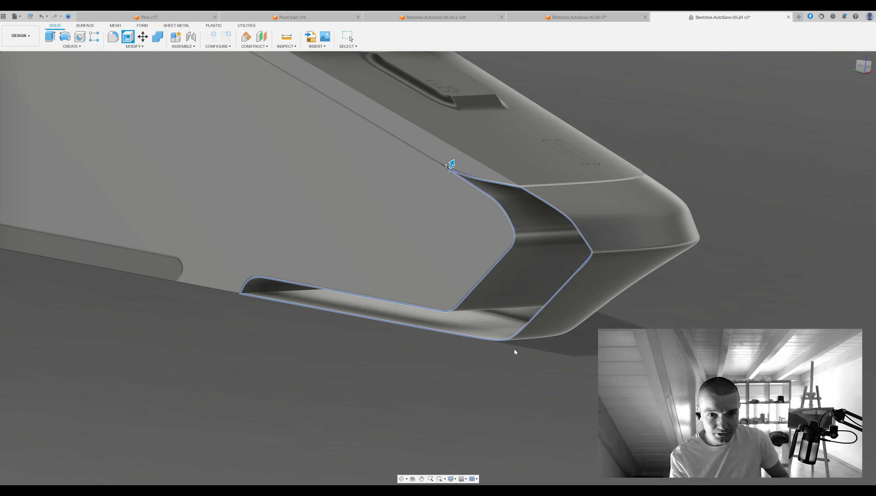
Cancel the shell command and undo the last changes made to the nose section
key("Escape")
key("ctrl+z")
key("ctrl+z")
key("ctrl+z")
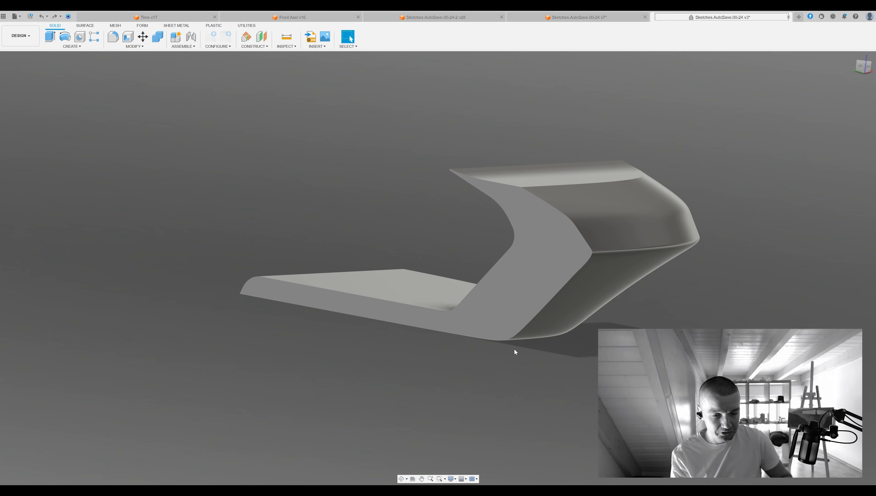
key("ctrl+z")
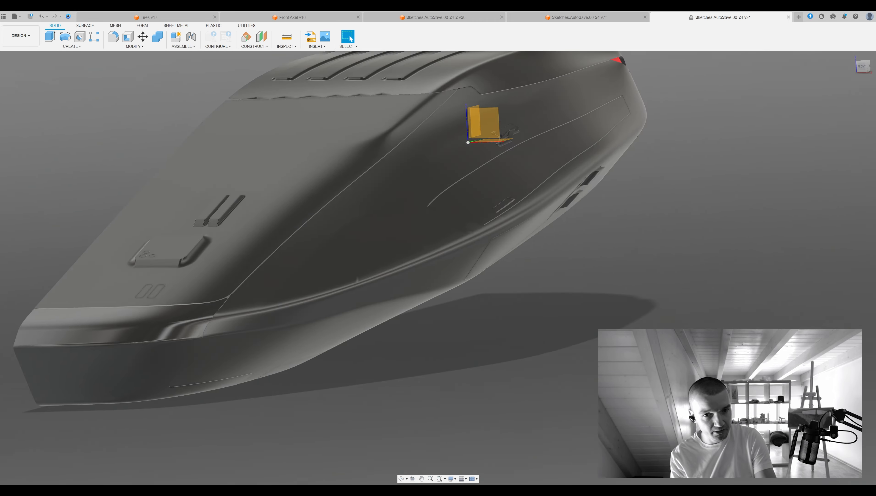
Set the Front Axel document to read-only, make the v3 body document editable and save it
middle_click_drag(572, 297, 628, 326, "shift")
scroll(627, 326, "up", 4)
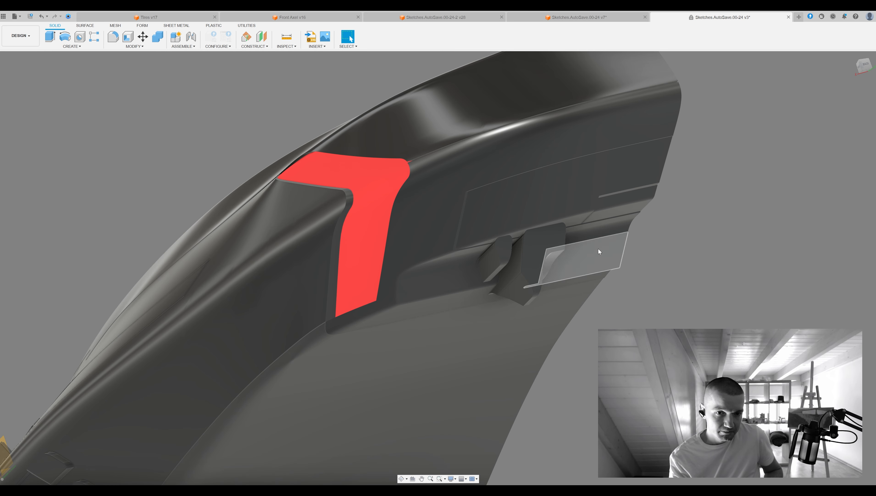
middle_click_drag(542, 262, 522, 307)
left_click(3, 16)
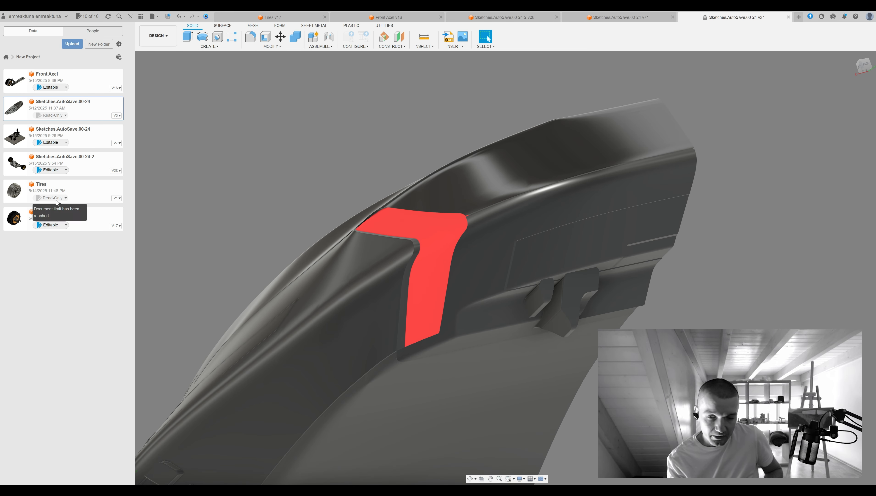
double_click(52, 137)
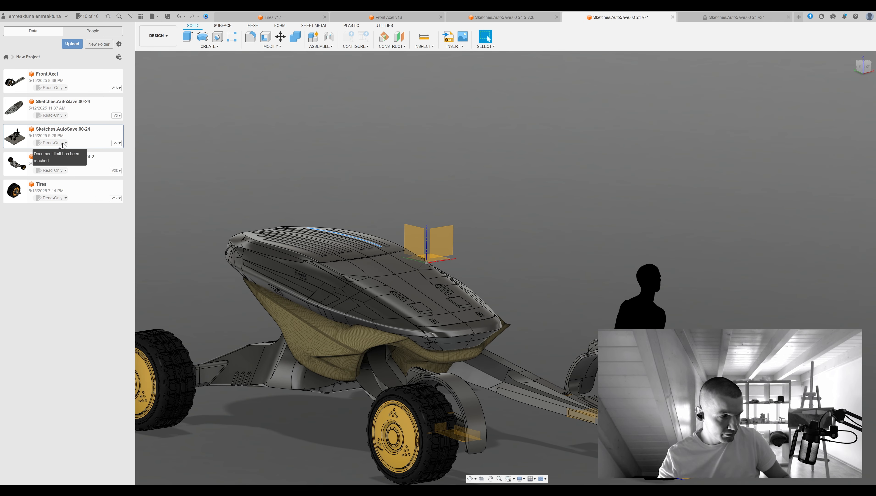
left_click(489, 20)
left_click(722, 18)
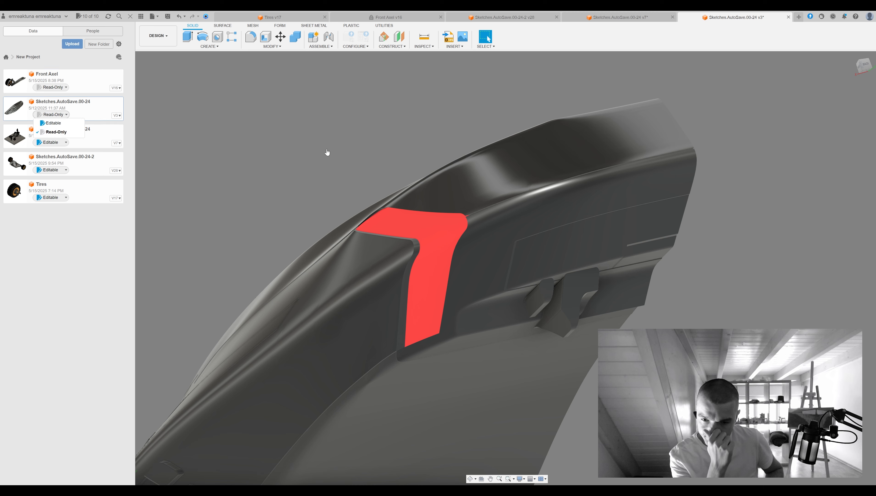
left_click(52, 123)
Switch to the v7 vehicle assembly and mirror the detailed body half across the centre to the opposite side
left_click(605, 17)
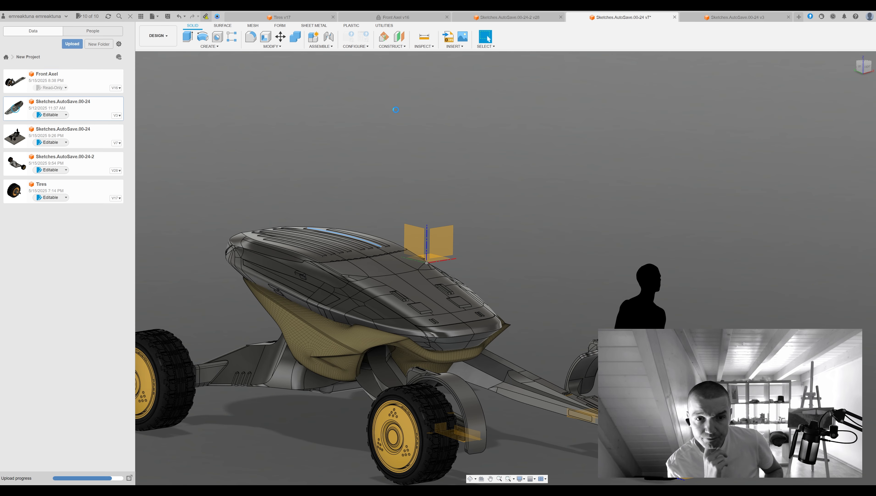
middle_click_drag(394, 111, 628, 172, "shift")
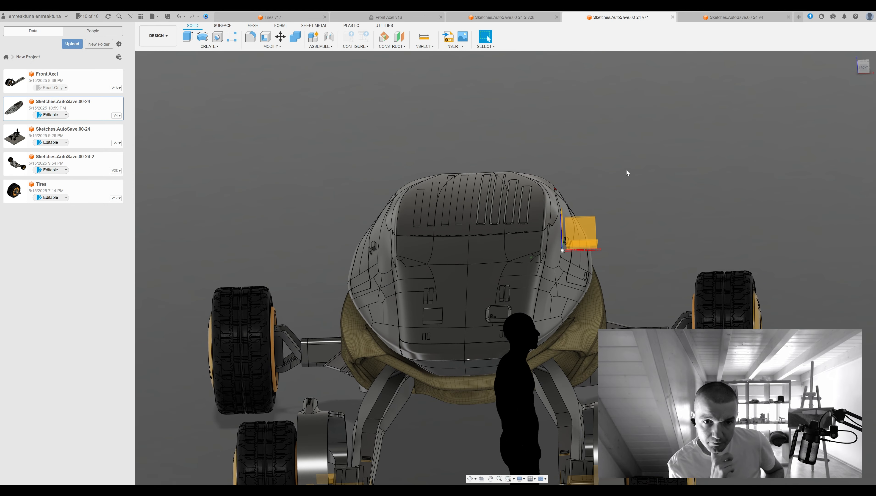
key("m")
left_click(569, 241)
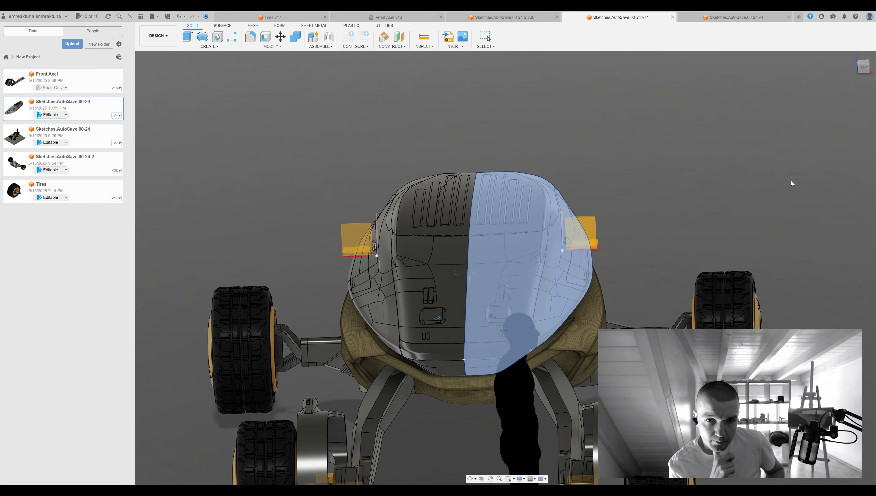
left_click(776, 164)
Close the project file list and examine the small side brackets and surrounding surfaces on the assembly's body up close
left_click(130, 16)
left_click(20, 397)
left_click(166, 224)
scroll(349, 289, "up", 5)
mouse_move(386, 323)
middle_mouse_down("shift")
mouse_move(400, 304)
mouse_move(369, 321)
middle_mouse_up("shift")
scroll(382, 312, "up", 5)
left_click(368, 321)
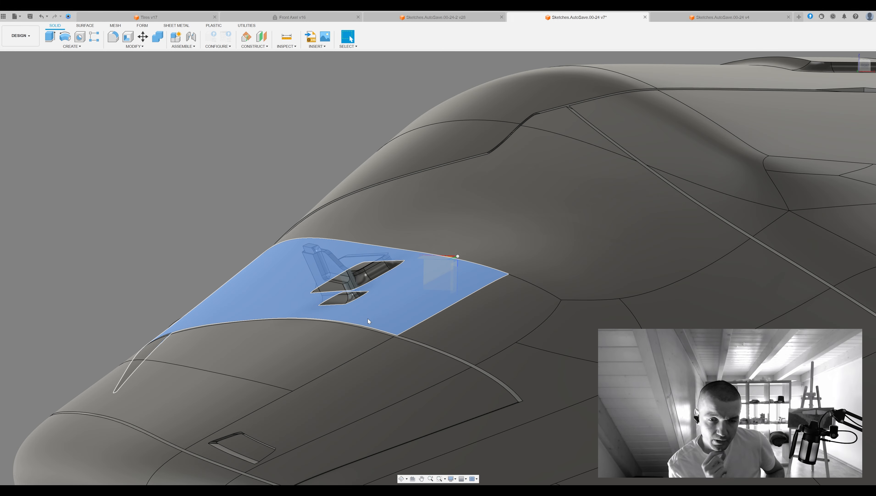
key("q")
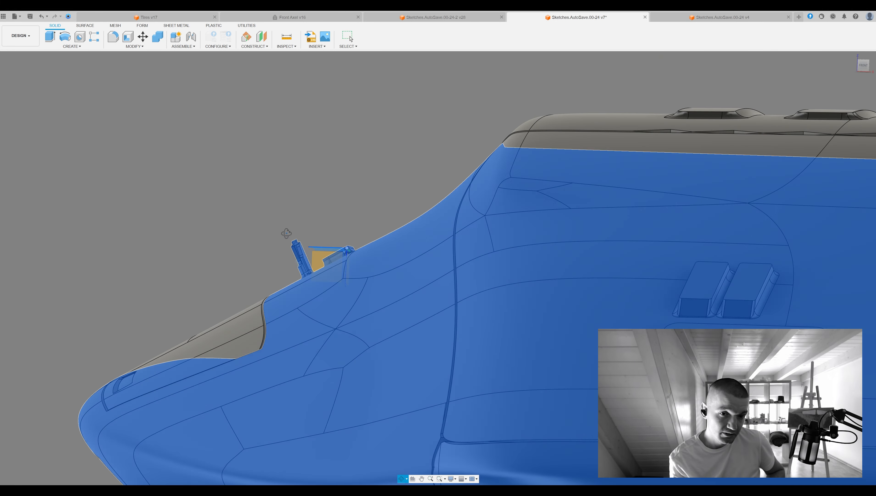
middle_click_drag(312, 243, 316, 231, "shift")
scroll(346, 246, "up", 3)
scroll(327, 240, "up", 2)
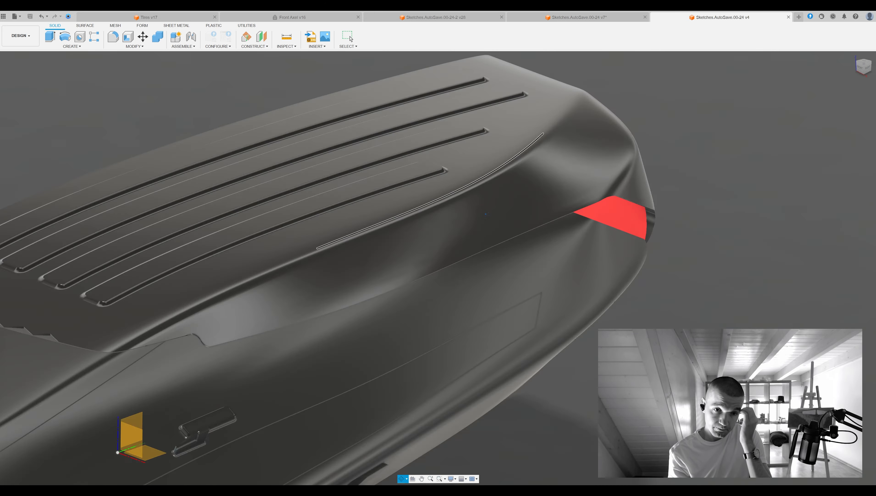
Examine the side bracket in the v4 body document and the mirrored pads and slots in the v7 assembly
middle_click_drag(485, 214, 409, 243, "shift")
scroll(464, 284, "down", 5)
scroll(416, 349, "up", 10)
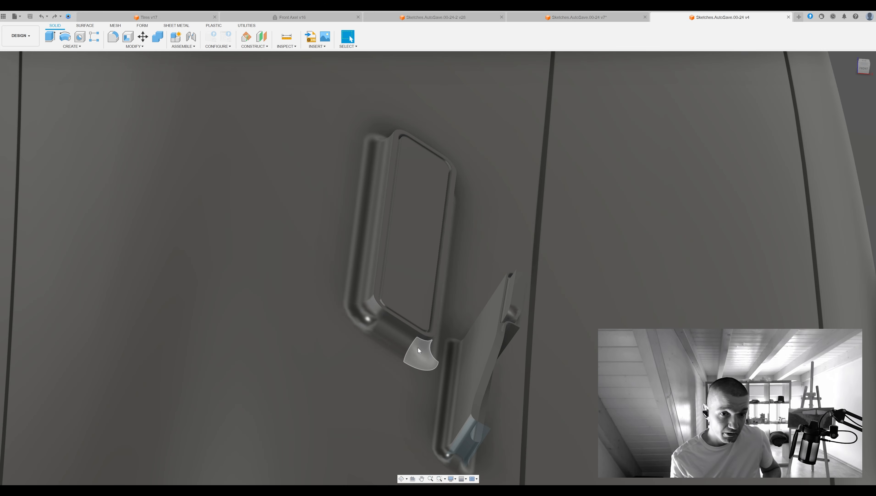
left_click(586, 21)
middle_click_drag(442, 278, 483, 319, "shift")
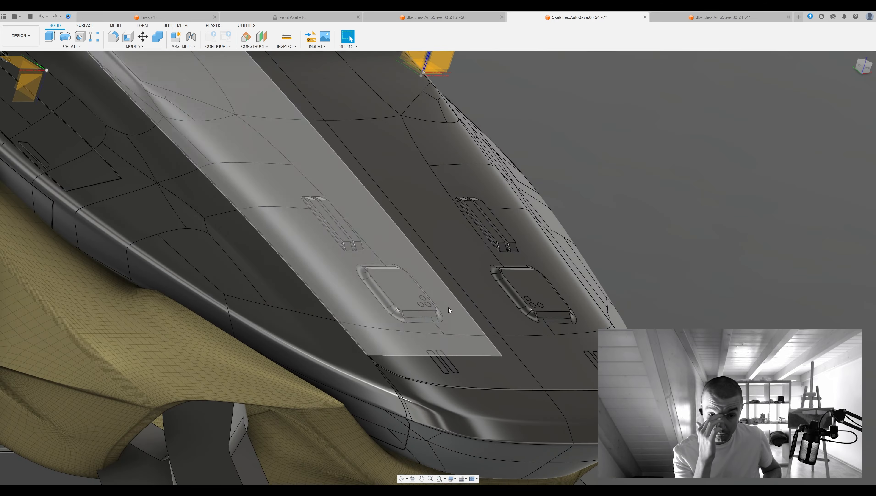
middle_click_drag(449, 307, 486, 319, "shift")
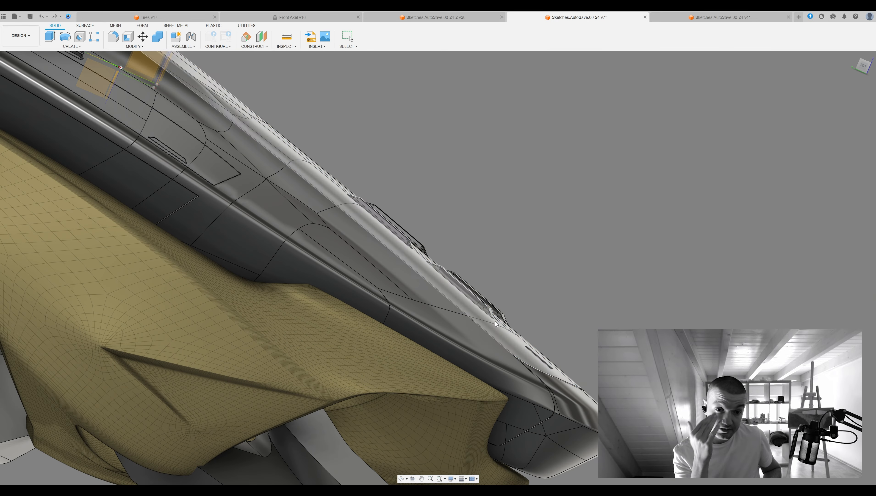
left_click(472, 303)
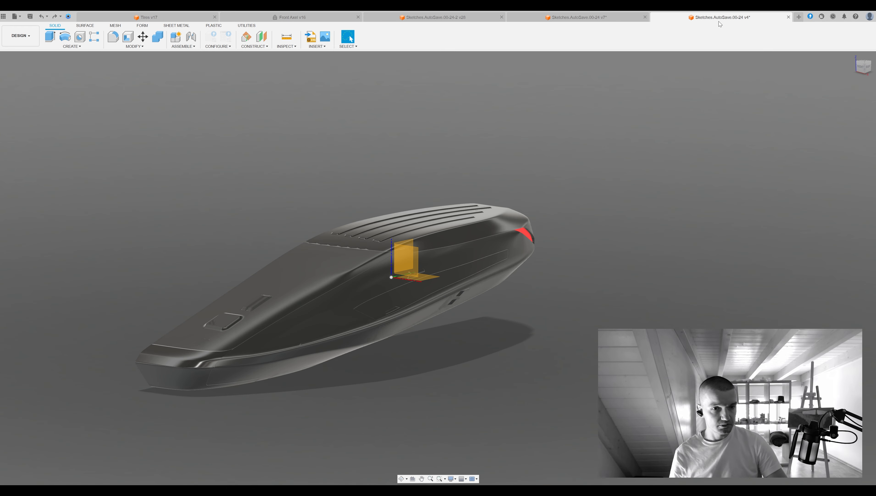
left_click(535, 20)
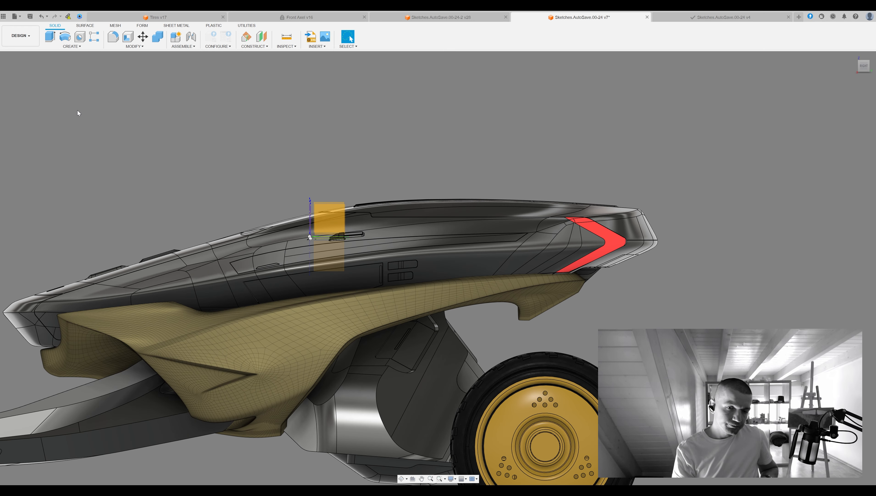